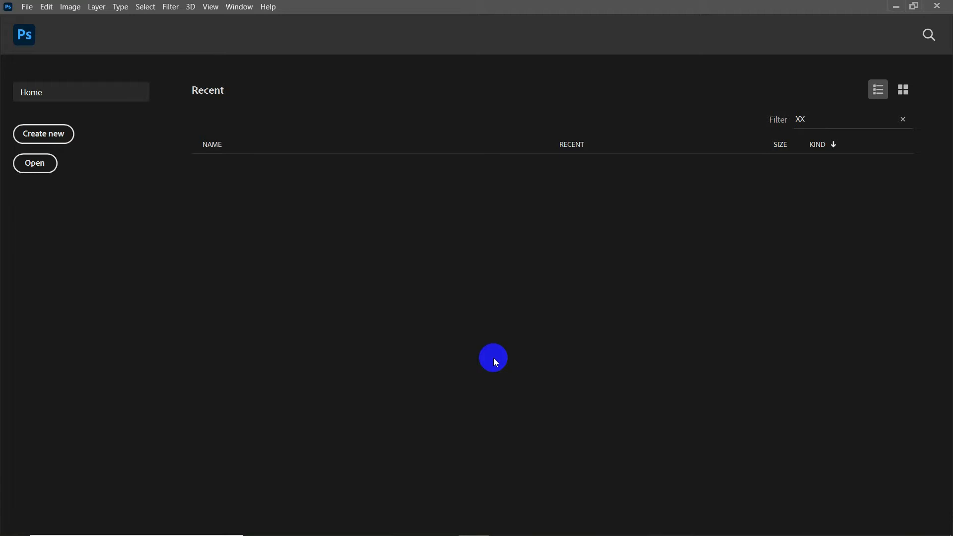
# Create a 1000 x 1000 px RGB document at 300 pixels/inch with a white background, and unlock its background layer
pyautogui.click(43, 138)
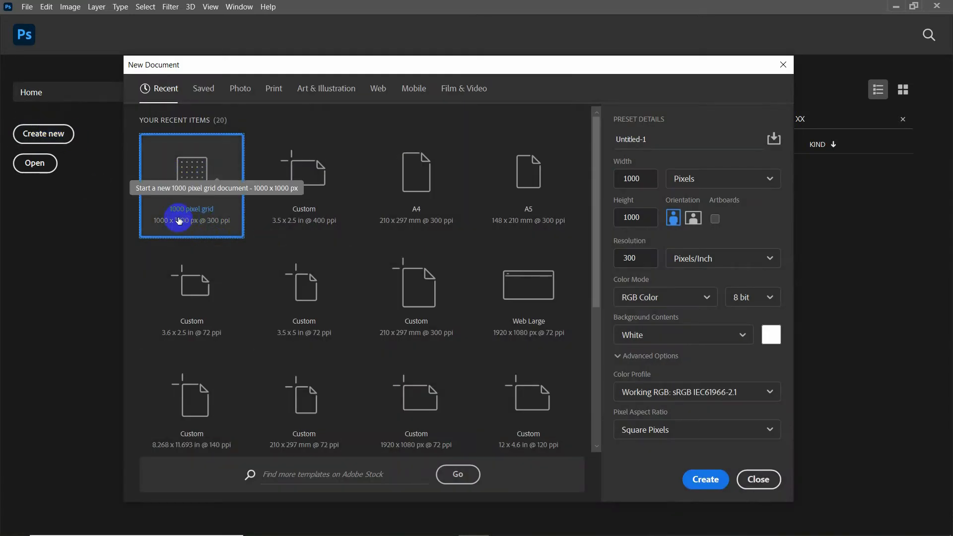
pyautogui.doubleClick(633, 179)
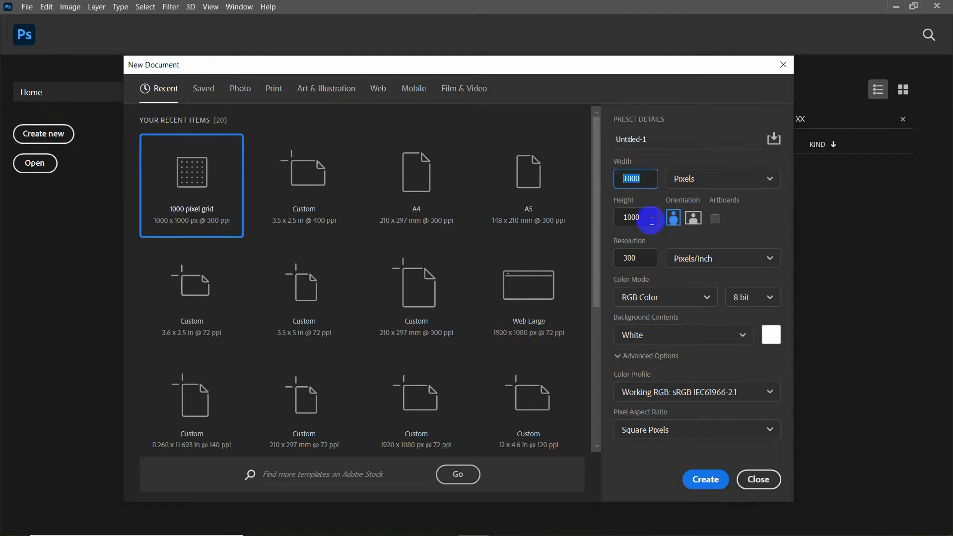
pyautogui.click(652, 220)
pyautogui.click(705, 480)
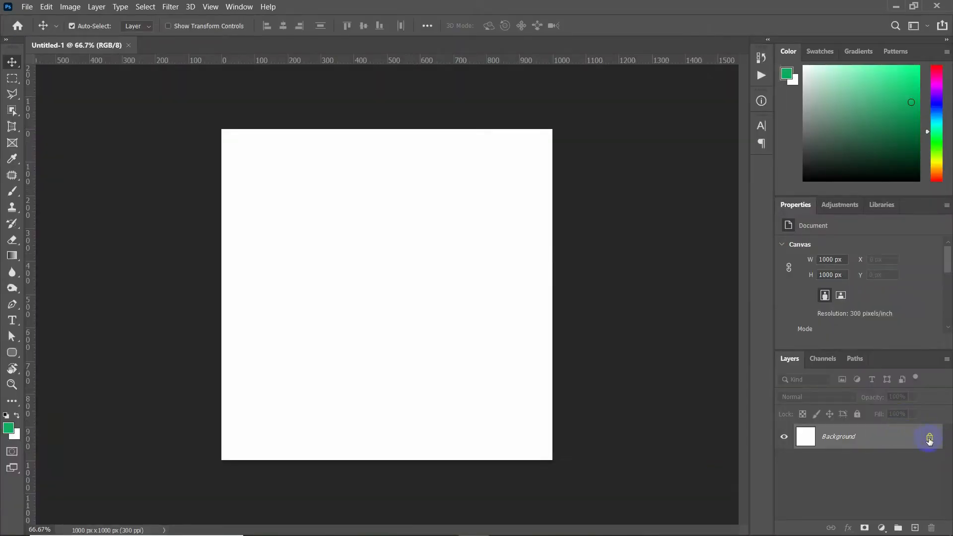
pyautogui.click(930, 439)
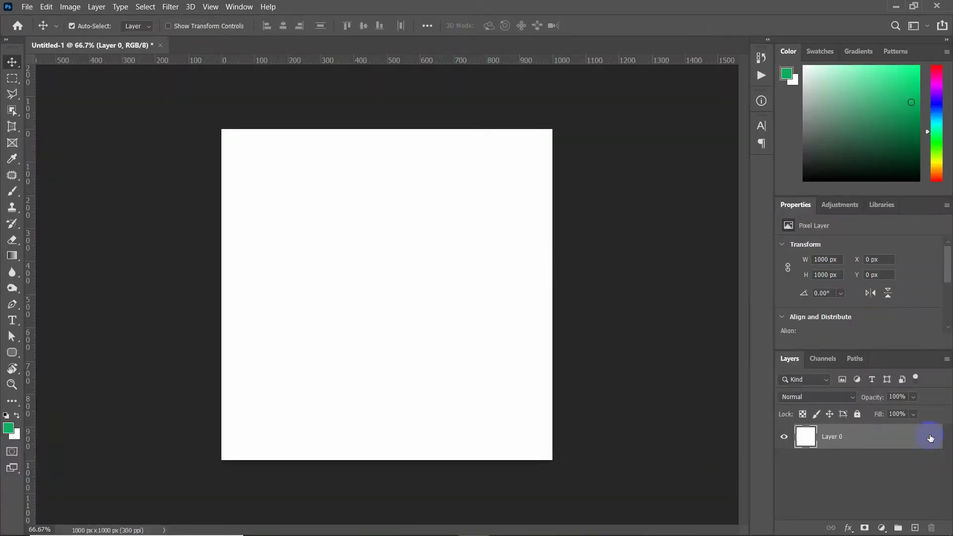
# Add a solid colour fill layer in purple 6B32DA above the base layer
pyautogui.click(883, 528)
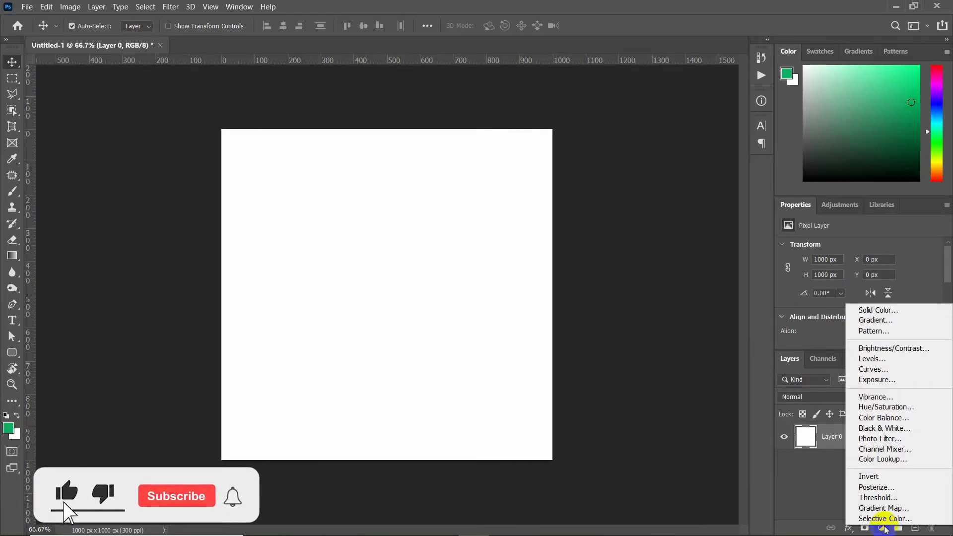
pyautogui.click(865, 315)
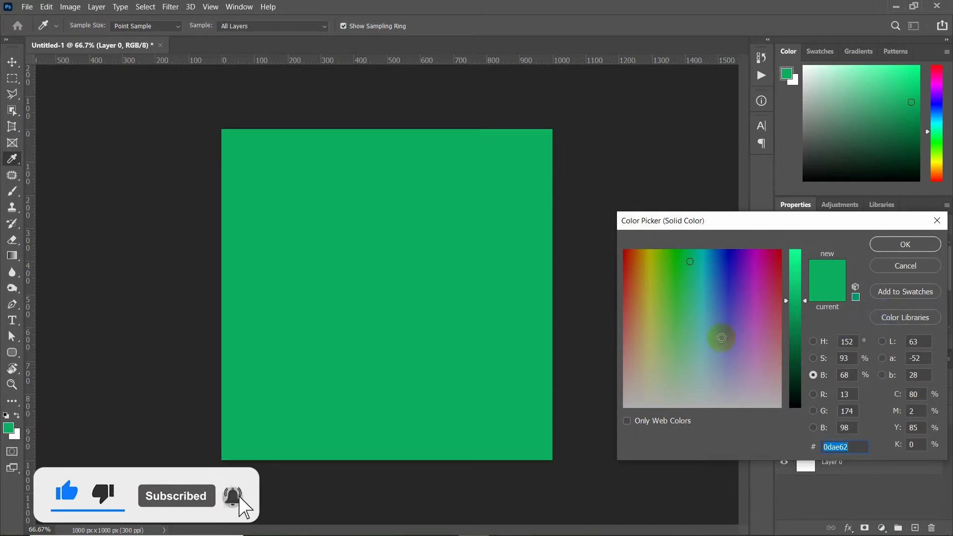
pyautogui.moveTo(719, 273); pyautogui.dragTo(735, 284)
pyautogui.write('6B32DA')
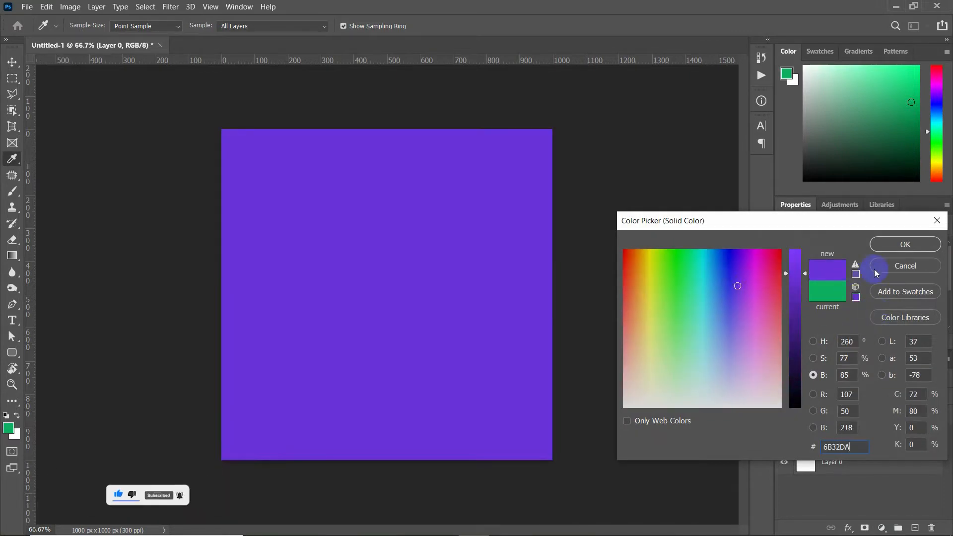
pyautogui.click(899, 243)
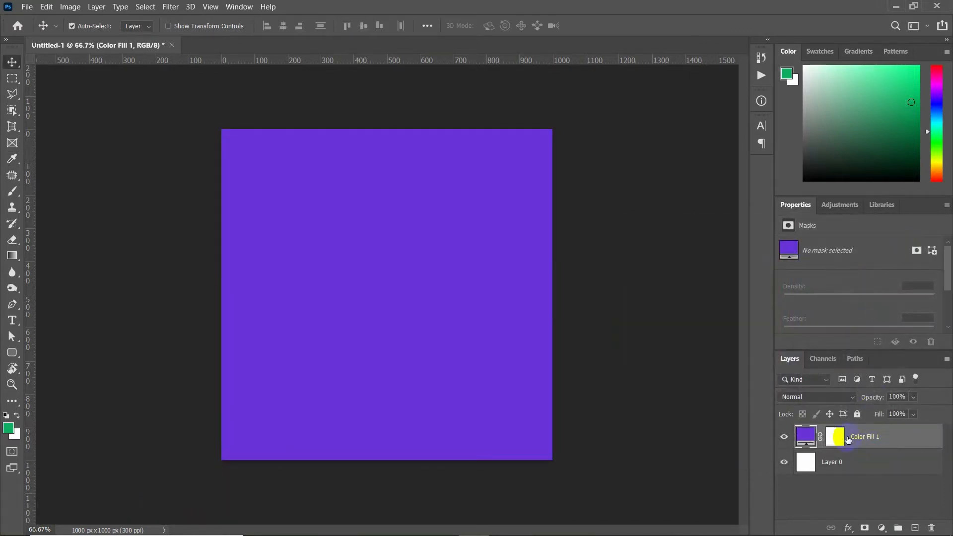
# Add a linear colour-to-transparent gradient fill layer above the purple fill and open its gradient for editing
pyautogui.click(884, 530)
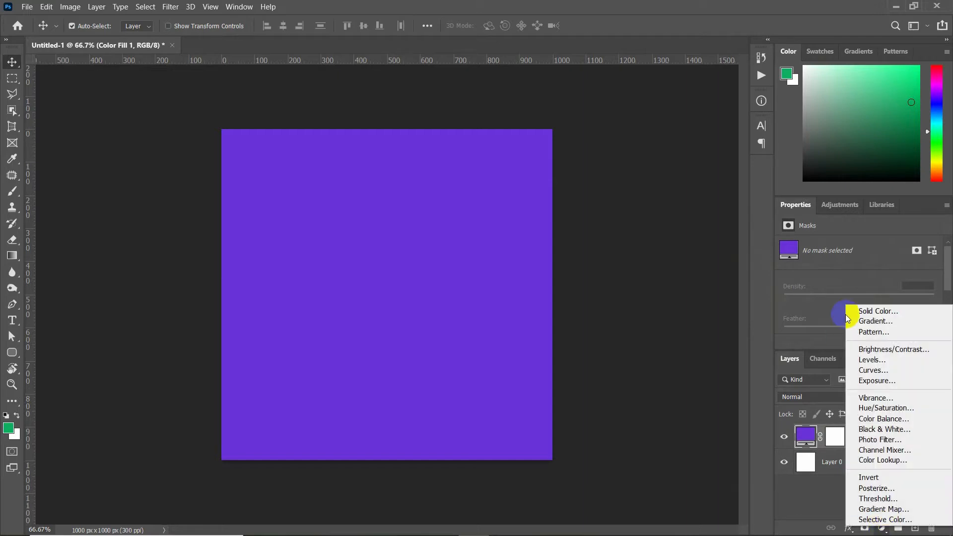
pyautogui.click(862, 320)
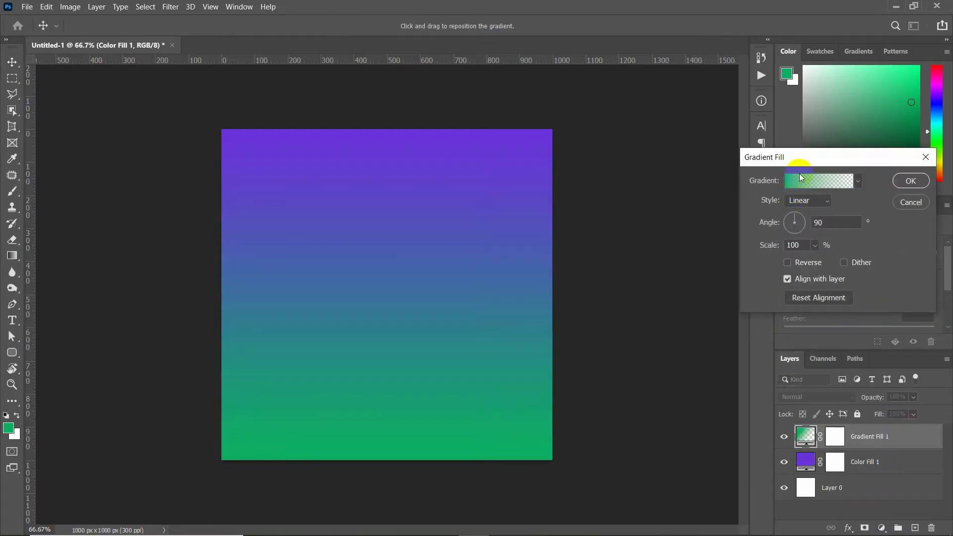
pyautogui.click(810, 184)
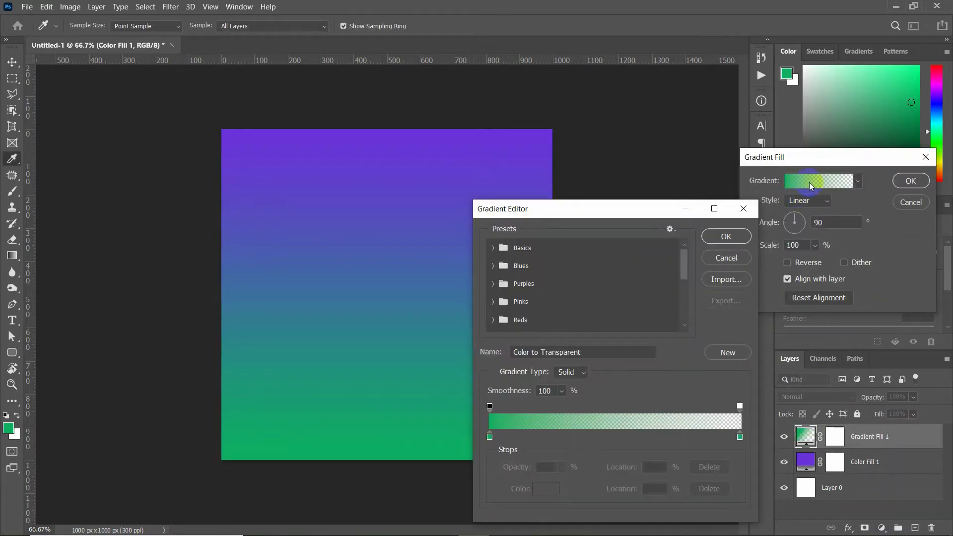
# Set the gradient's starting colour stop to red EC292D and accept the gradient fill
pyautogui.click(491, 438)
pyautogui.click(546, 490)
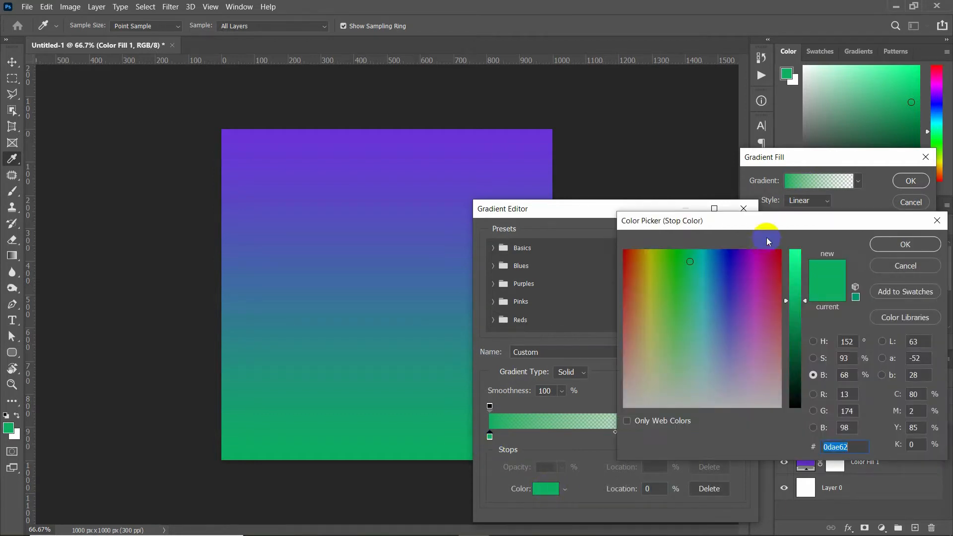
pyautogui.moveTo(773, 270); pyautogui.dragTo(783, 267)
pyautogui.moveTo(796, 301); pyautogui.dragTo(796, 277)
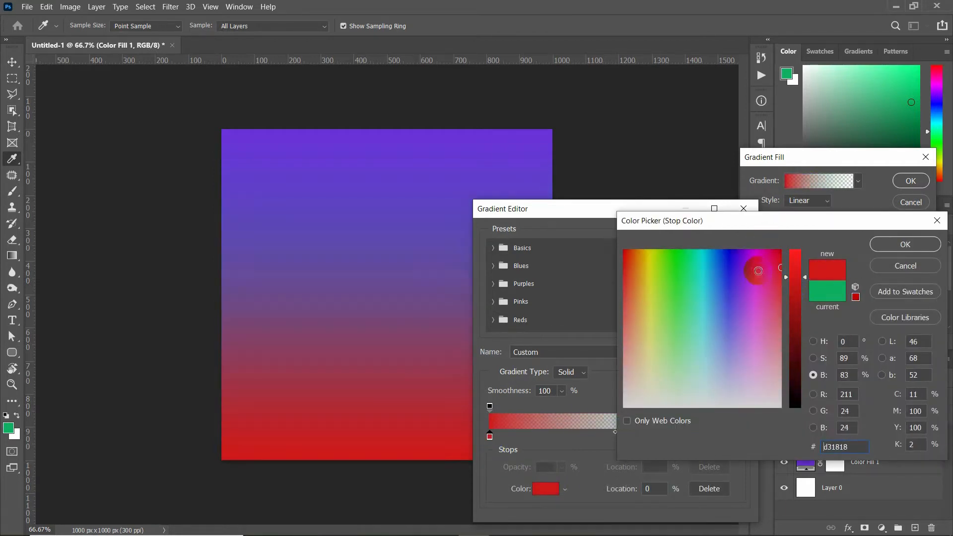
pyautogui.click(781, 267)
pyautogui.click(793, 261)
pyautogui.click(781, 277)
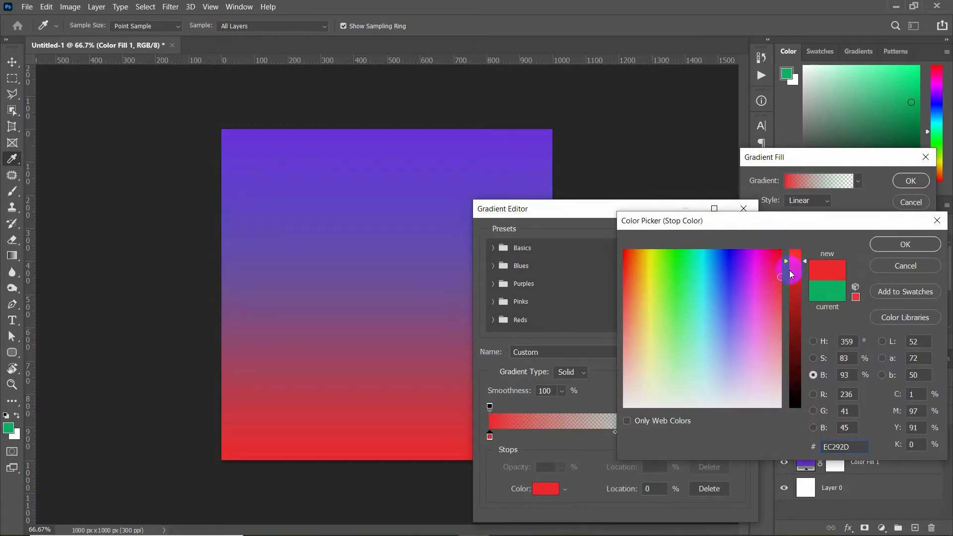
pyautogui.click(917, 244)
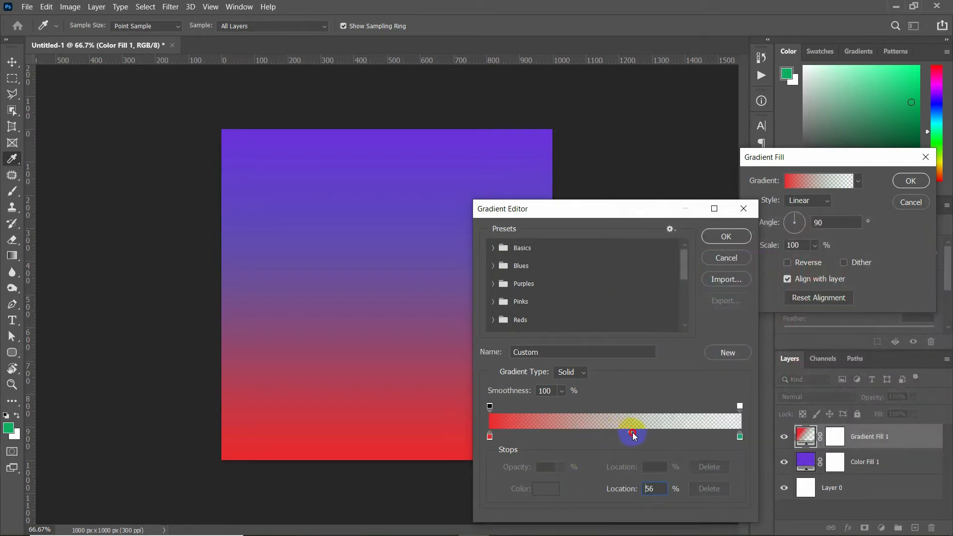
pyautogui.click(725, 237)
pyautogui.click(909, 180)
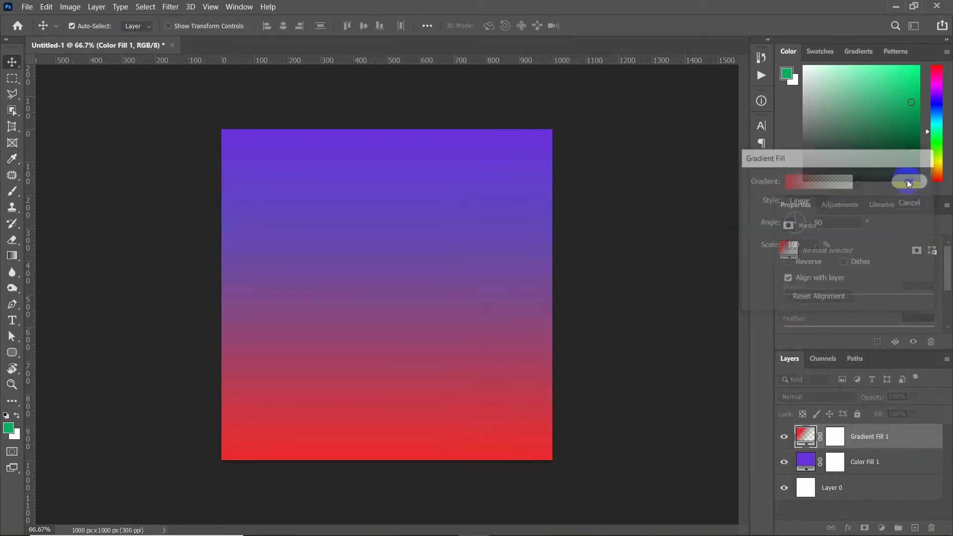
# Lower the gradient fill layer's Fill to about 51%
pyautogui.doubleClick(806, 435)
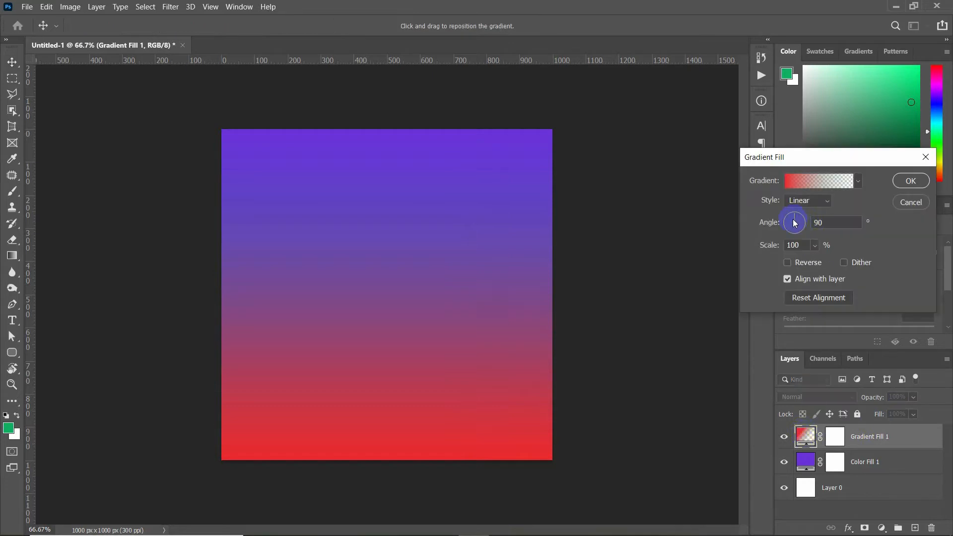
pyautogui.click(911, 201)
pyautogui.click(914, 414)
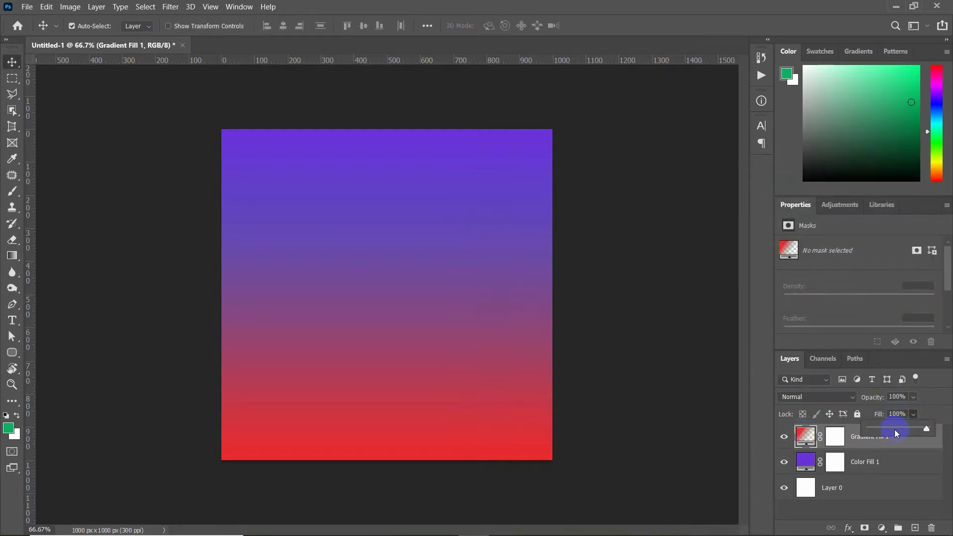
pyautogui.moveTo(902, 430); pyautogui.dragTo(895, 430)
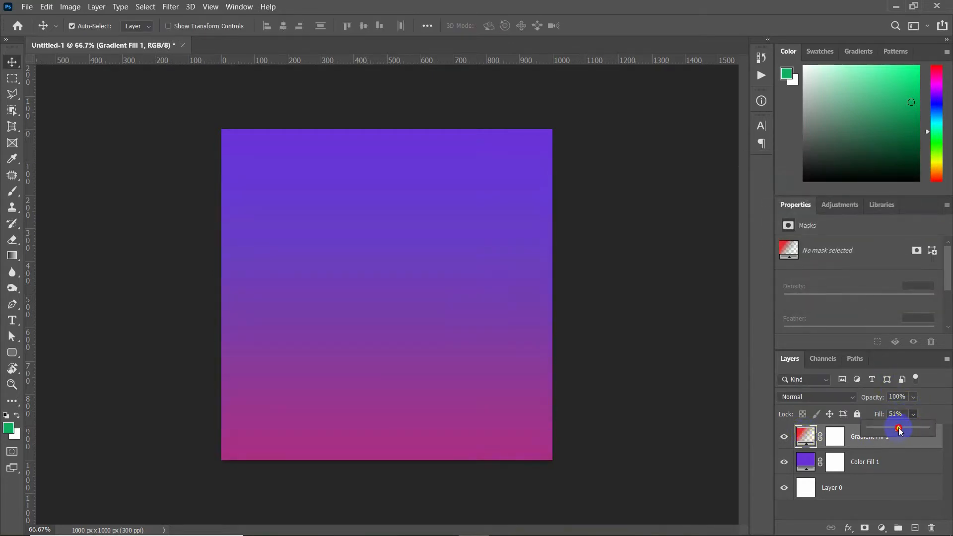
# Add an empty layer on top, and group the gradient and purple fill layers as BACKGROUND
pyautogui.click(873, 463)
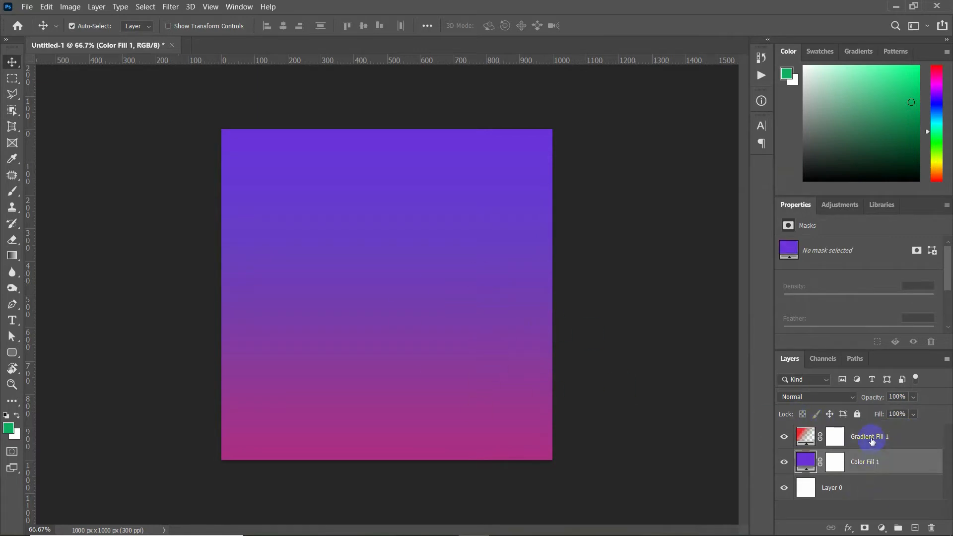
pyautogui.click(916, 527)
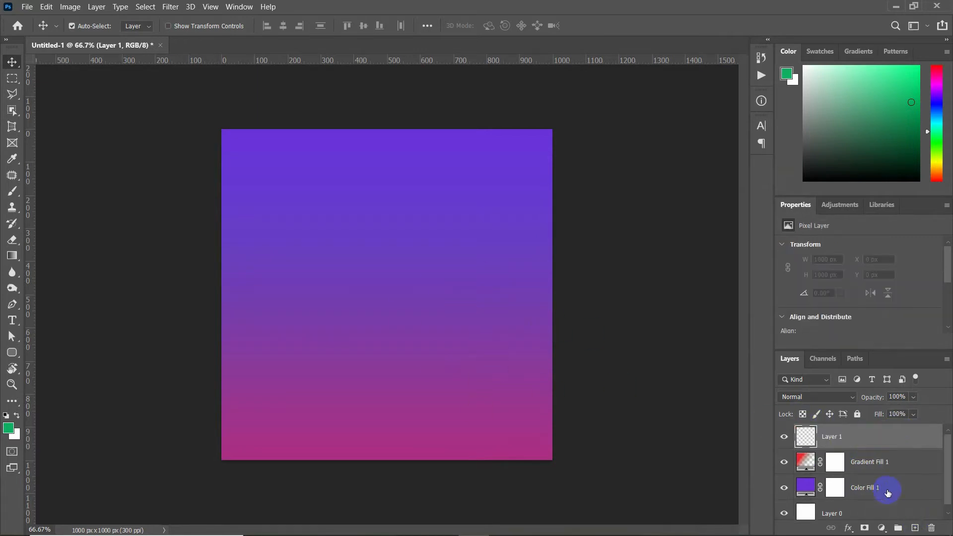
pyautogui.click(863, 463)
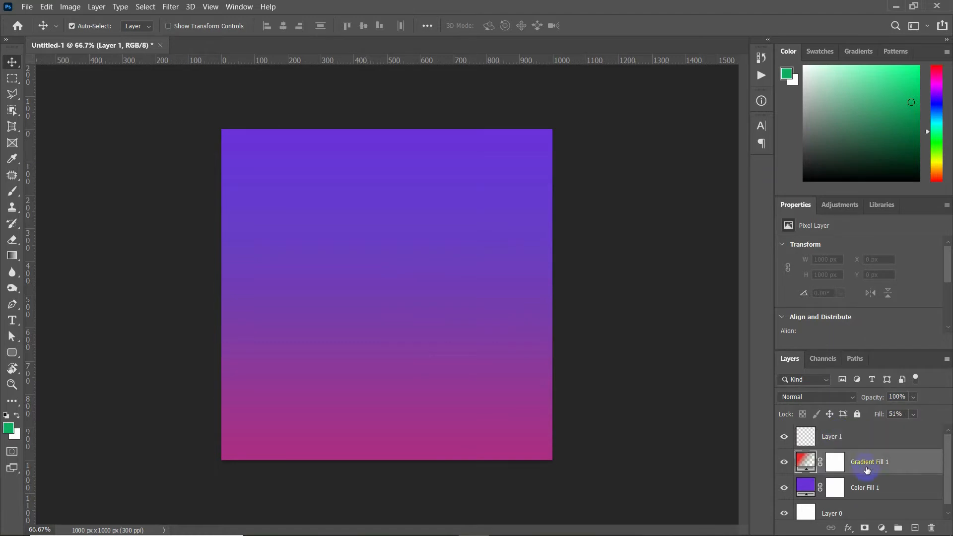
pyautogui.keyDown('shift'); pyautogui.click(862, 489); pyautogui.keyUp('shift')
pyautogui.rightClick(865, 477)
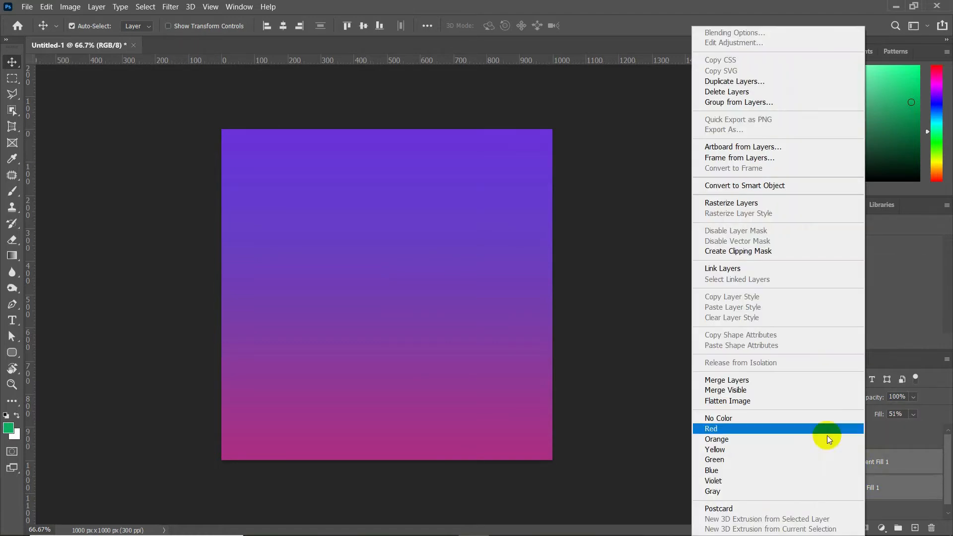
pyautogui.click(745, 102)
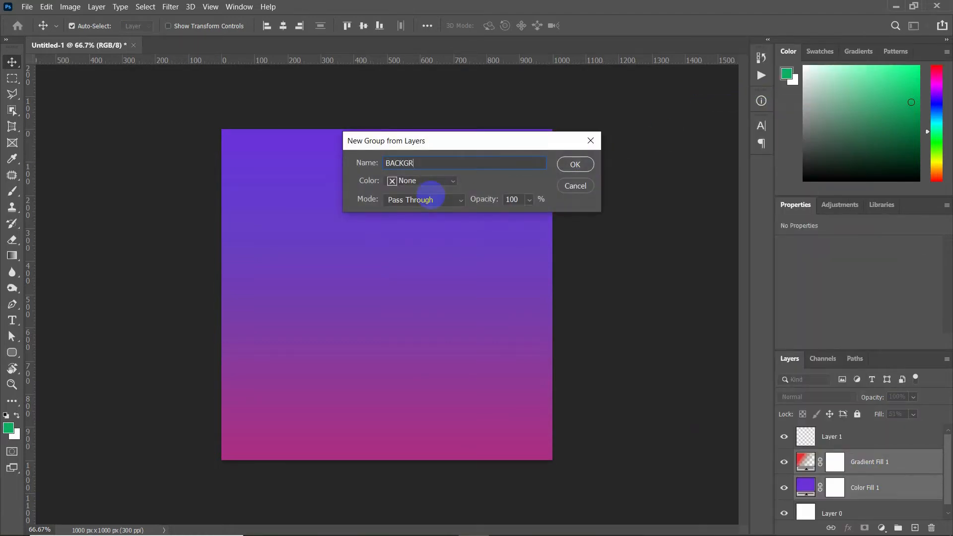
pyautogui.press('Return')
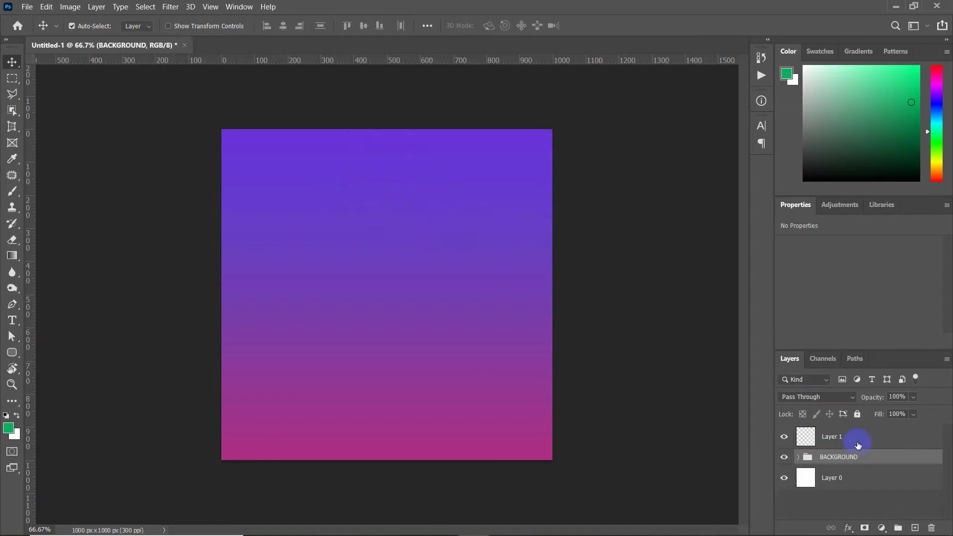
# With the empty top layer selected, place a horizontal and a vertical guide through the canvas centre
pyautogui.click(842, 443)
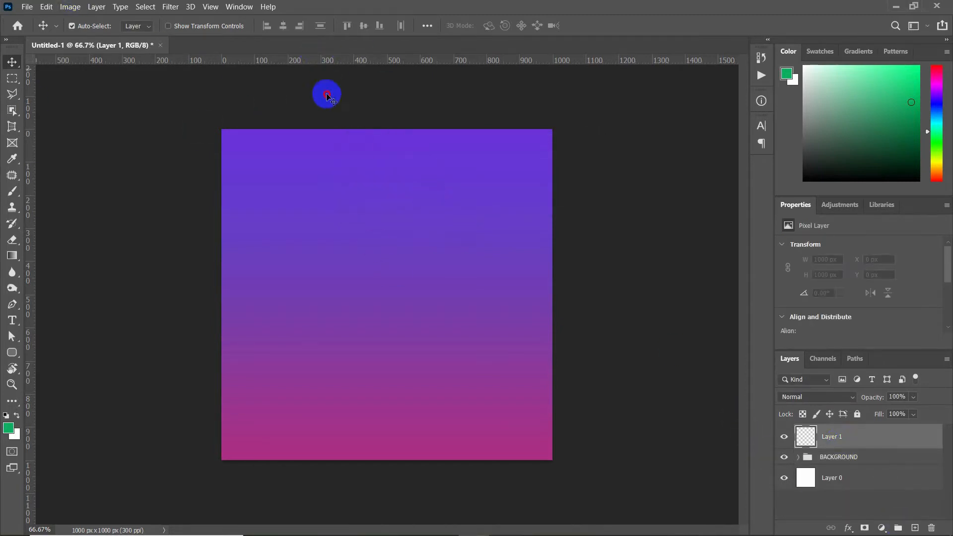
pyautogui.moveTo(351, 64); pyautogui.dragTo(381, 295)
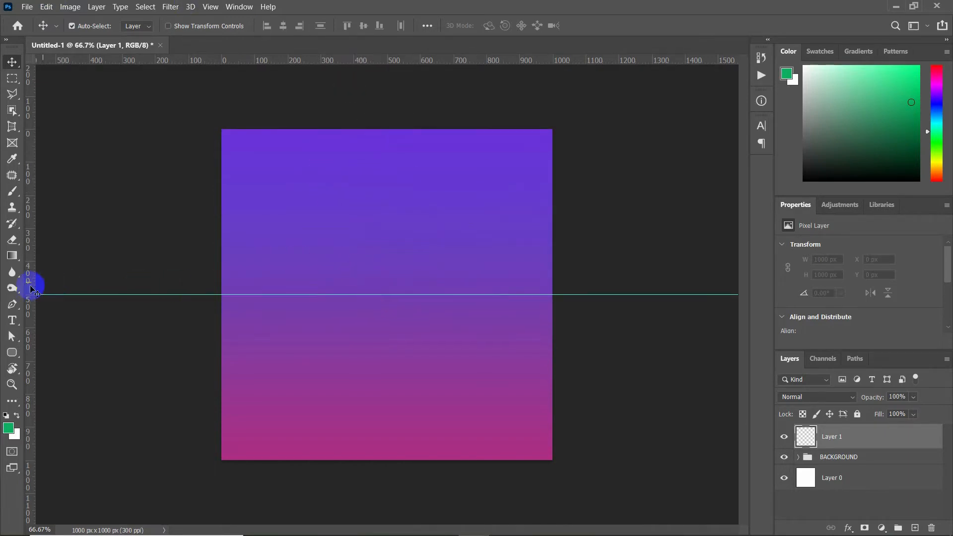
pyautogui.moveTo(32, 283); pyautogui.dragTo(387, 307)
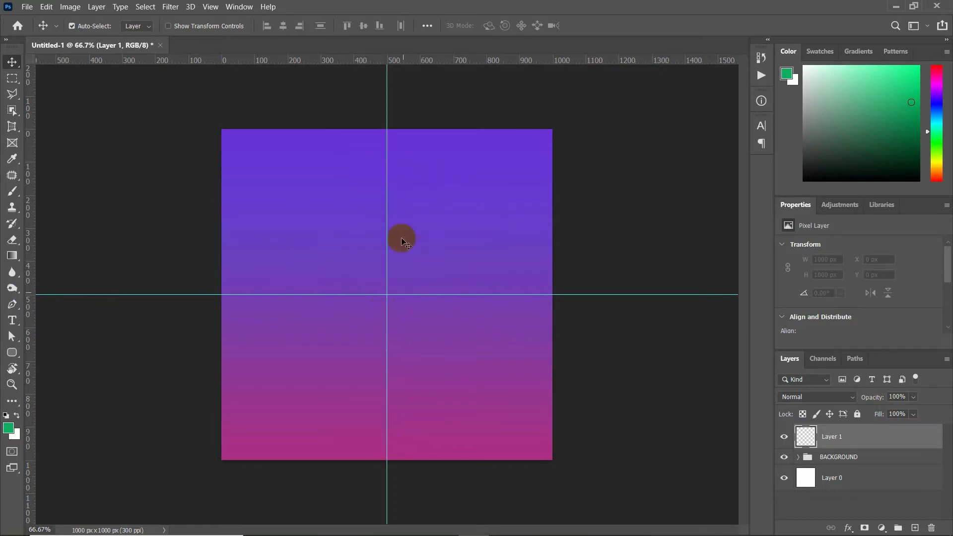
# Draw a narrow triangle about 167 x 1109 px from the guides' intersection down past the canvas's lower edge
pyautogui.scroll(-5, 377, 300)
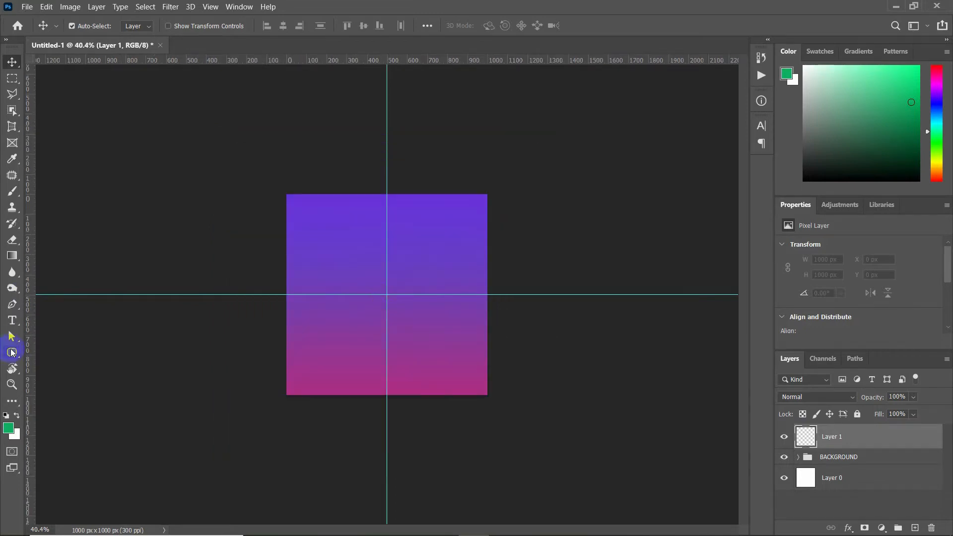
pyautogui.click(12, 353)
pyautogui.click(99, 390)
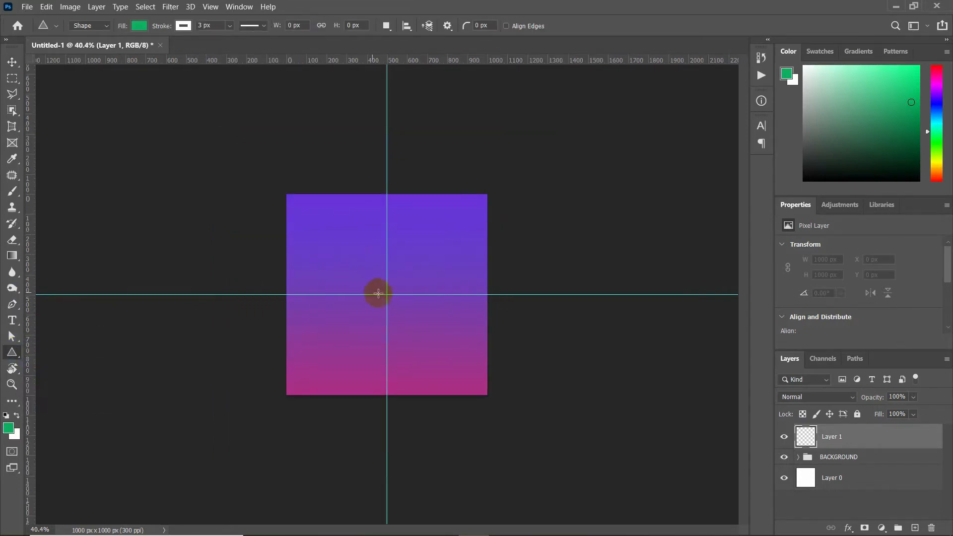
pyautogui.moveTo(387, 318); pyautogui.dragTo(421, 518)
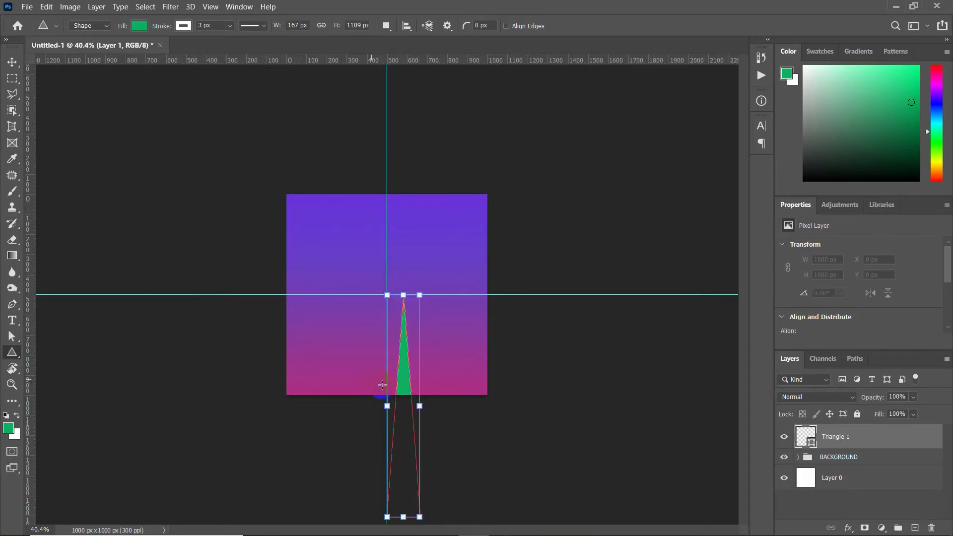
# Give the triangle a white fill and no stroke
pyautogui.click(142, 28)
pyautogui.click(97, 91)
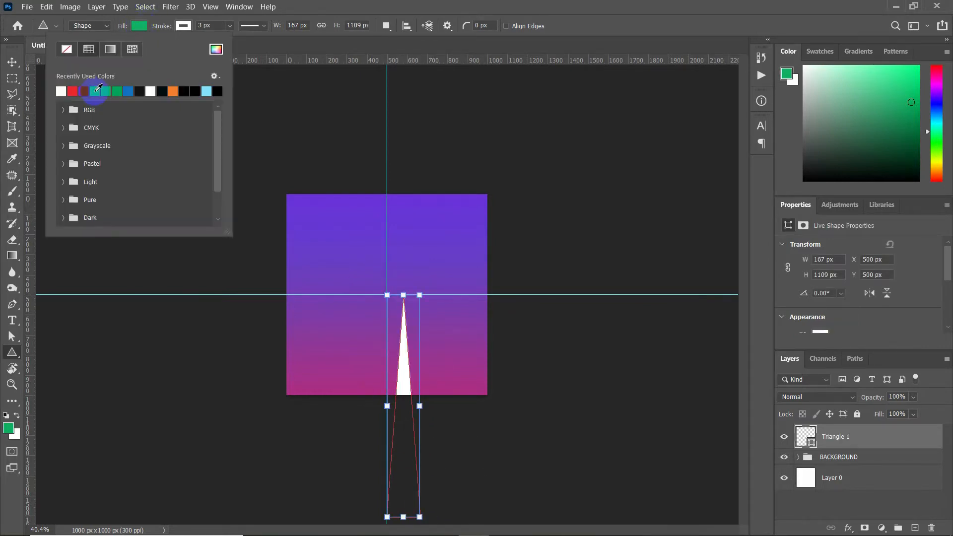
pyautogui.click(179, 27)
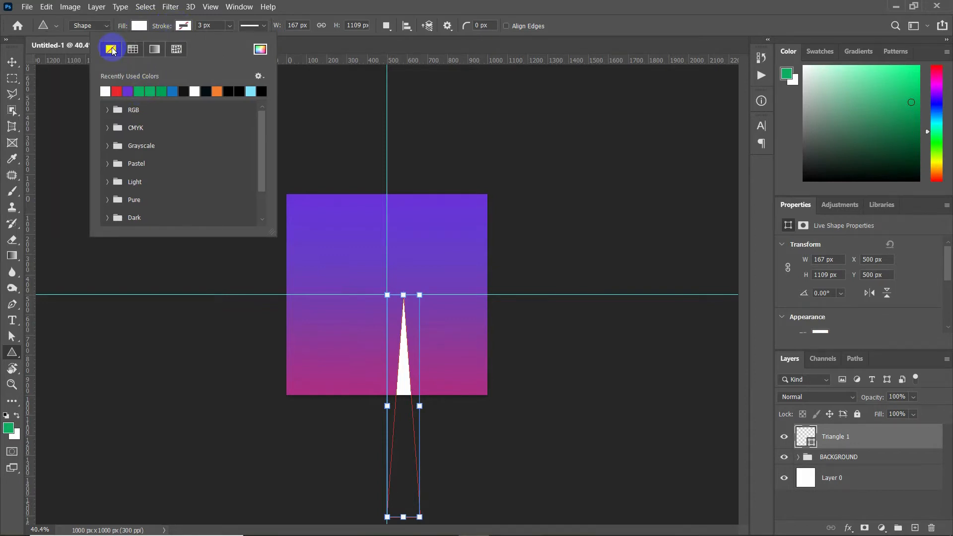
pyautogui.press('Escape')
# Move the triangle so it is centred on the vertical guide with its tip just below the horizontal guide
pyautogui.click(12, 63)
pyautogui.hotkey('ctrl', '0')
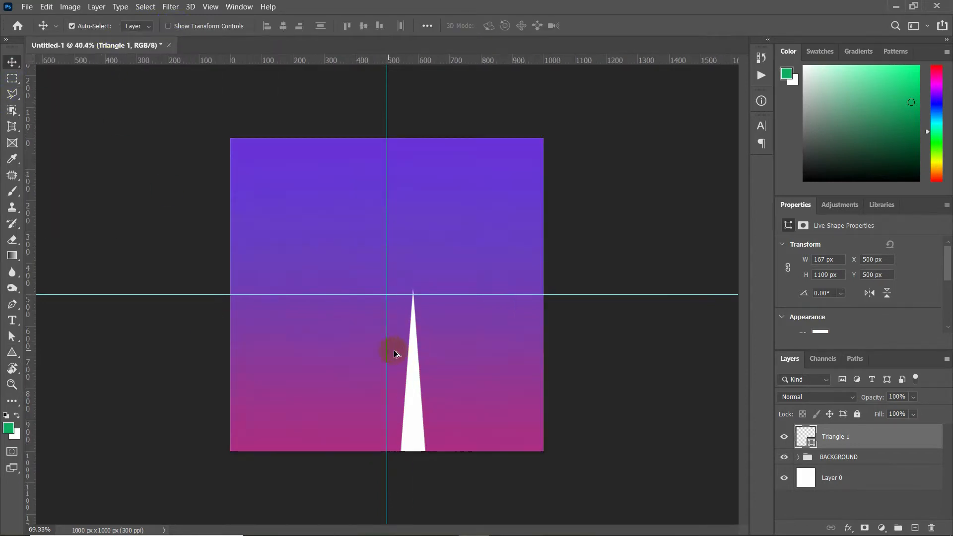
pyautogui.moveTo(425, 349); pyautogui.dragTo(387, 364)
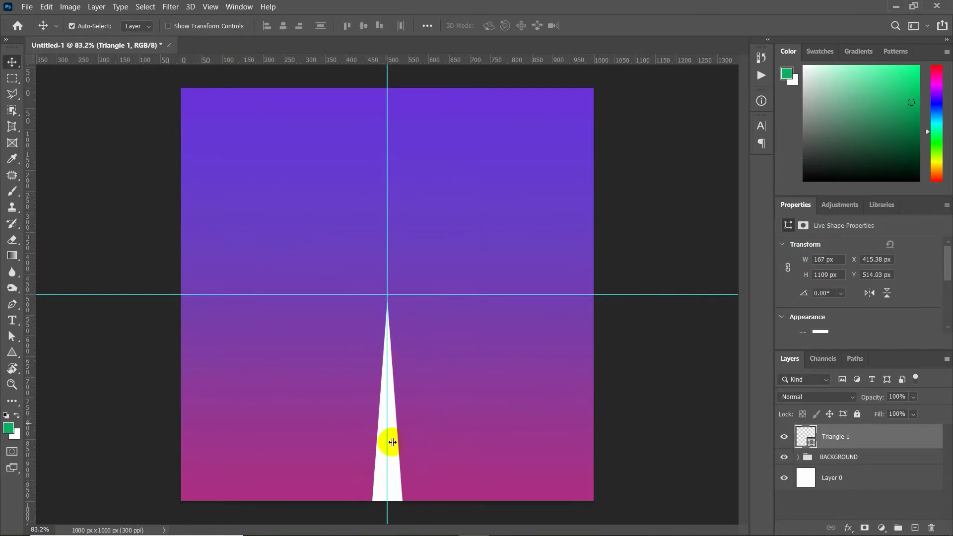
# Duplicate the triangle layer and flip the copy vertically so it points downward
pyautogui.rightClick(851, 437)
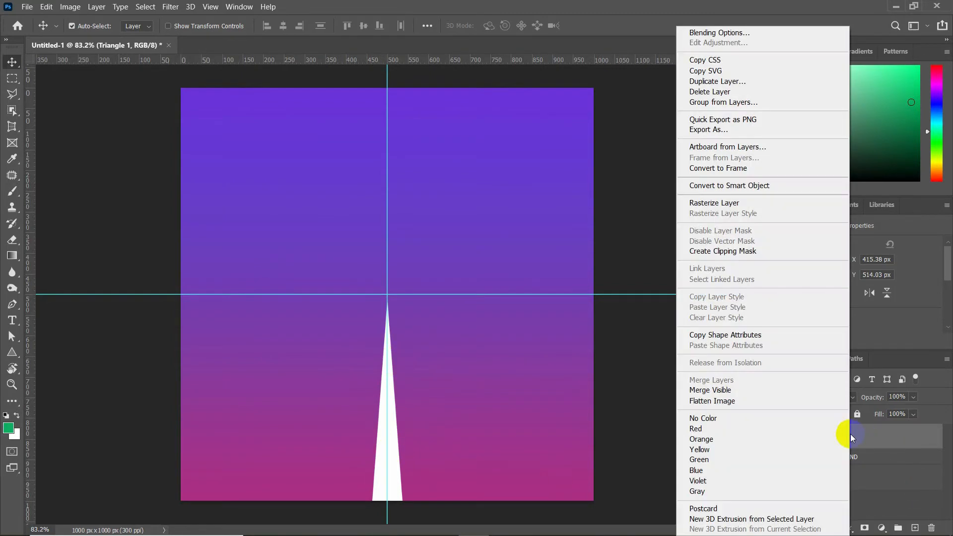
pyautogui.click(715, 81)
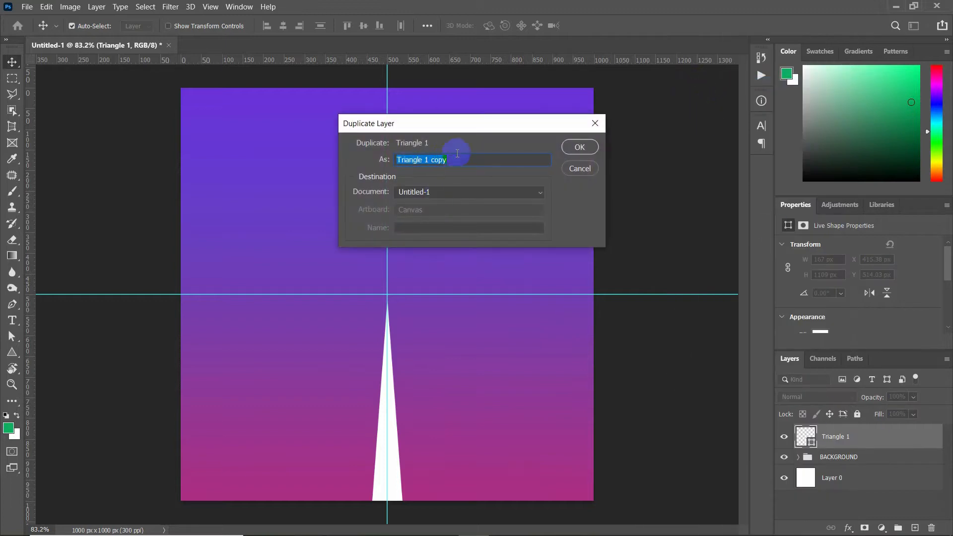
pyautogui.click(570, 145)
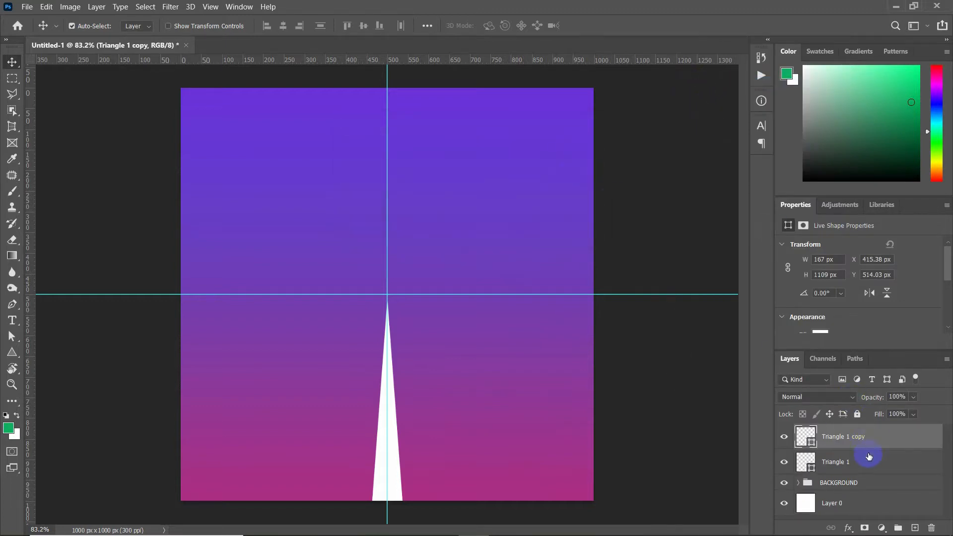
pyautogui.hotkey('ctrl', 't')
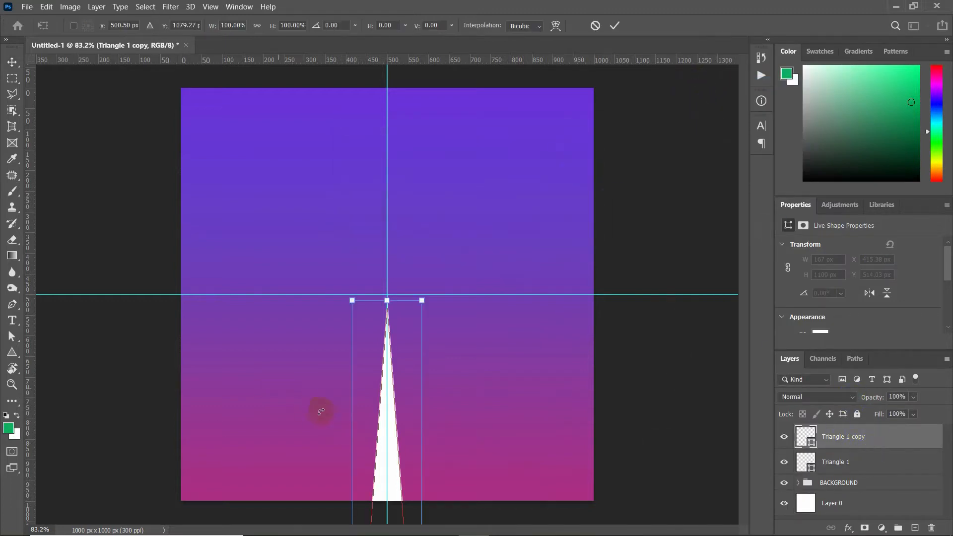
pyautogui.rightClick(386, 436)
pyautogui.click(394, 426)
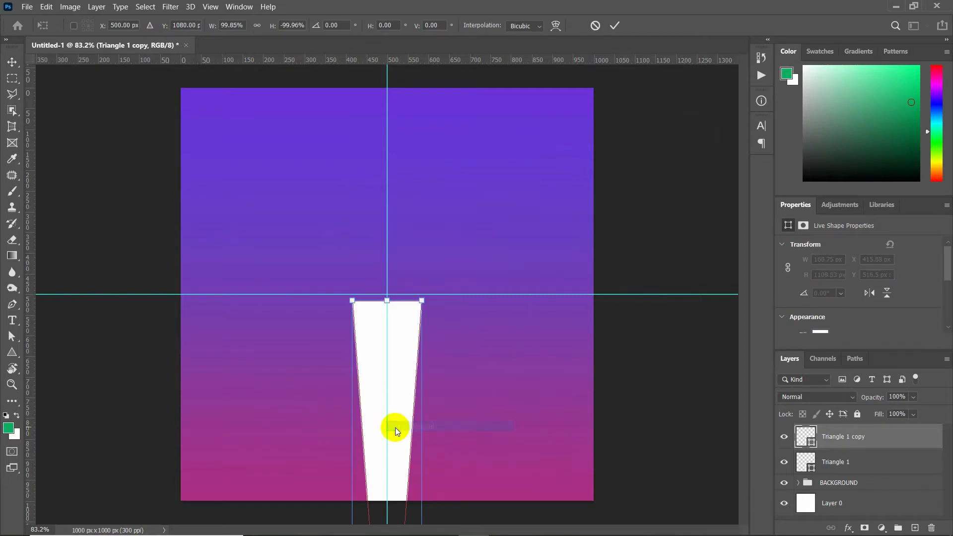
# Move the flipped triangle up until its tip sits just above the horizontal guide, centred on the vertical guide at X 500 px
pyautogui.moveTo(379, 366); pyautogui.dragTo(399, 147)
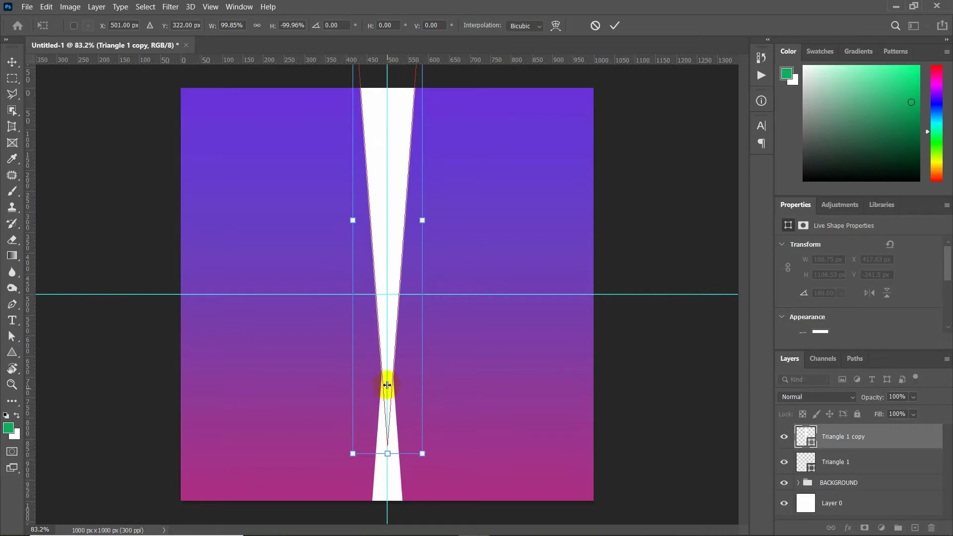
pyautogui.moveTo(384, 372); pyautogui.dragTo(381, 209)
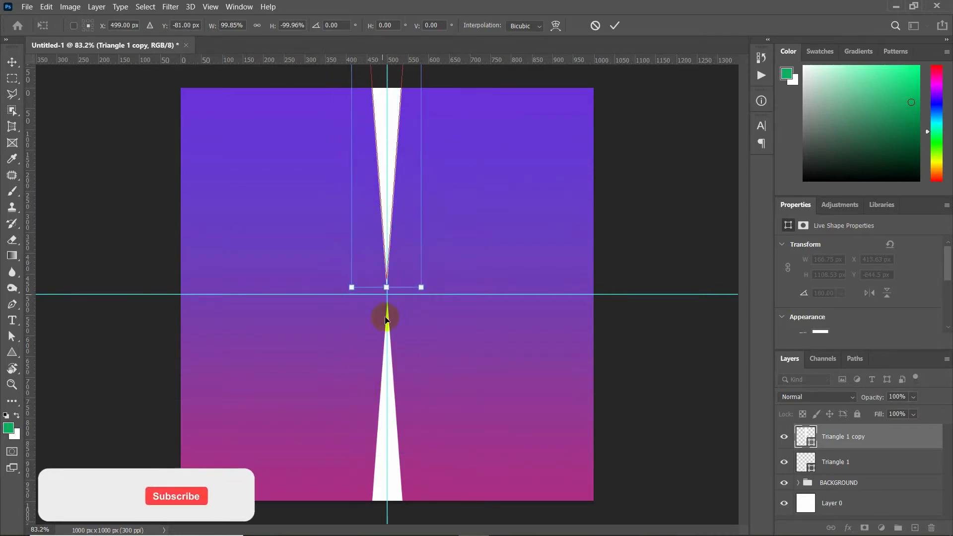
pyautogui.scroll(6, 390, 312)
pyautogui.scroll(4, 389, 280)
pyautogui.moveTo(366, 177); pyautogui.dragTo(374, 177)
pyautogui.scroll(-8, 377, 336)
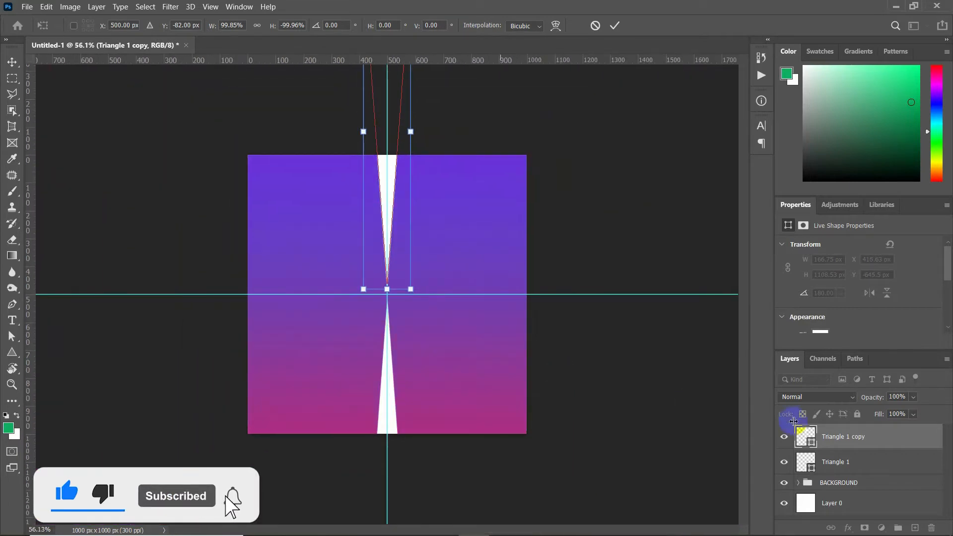
# Duplicate both triangle layers together and rotate the copies about 90° around the guides' intersection to form a cross
pyautogui.keyDown('shift'); pyautogui.click(833, 464); pyautogui.keyUp('shift')
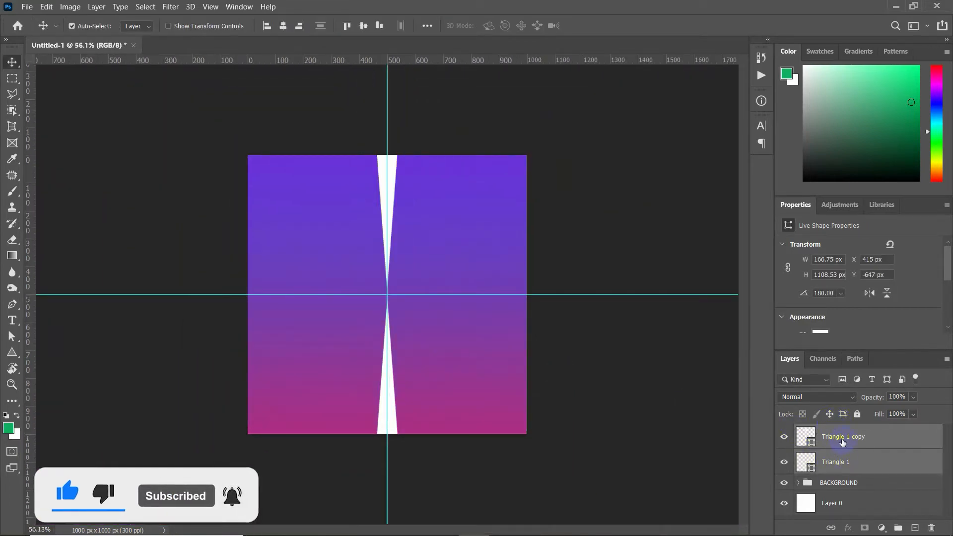
pyautogui.rightClick(840, 441)
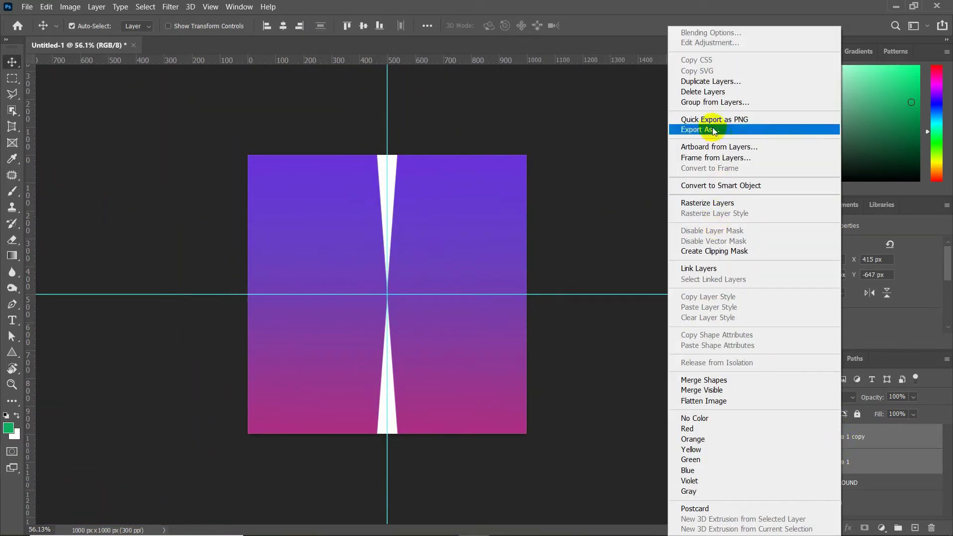
pyautogui.click(696, 81)
pyautogui.click(580, 148)
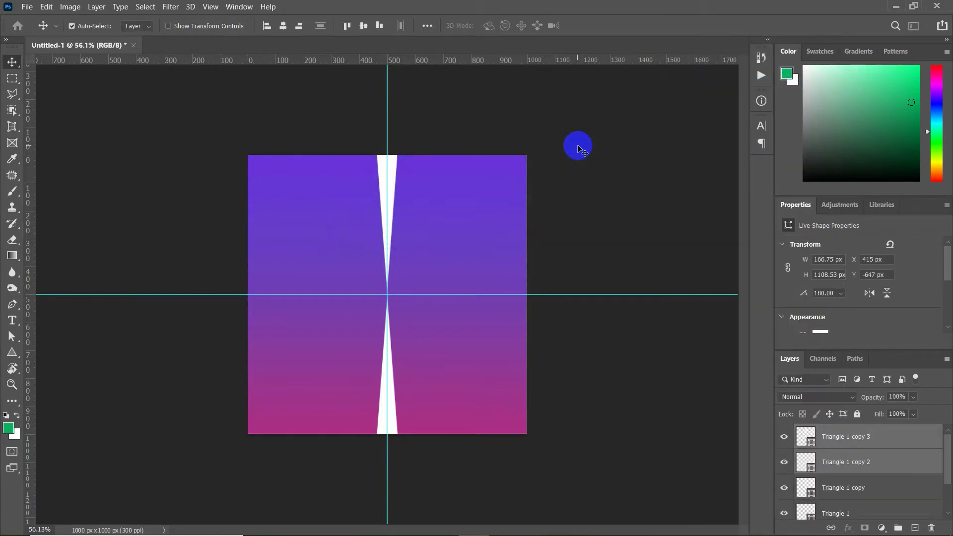
pyautogui.hotkey('ctrl', 't')
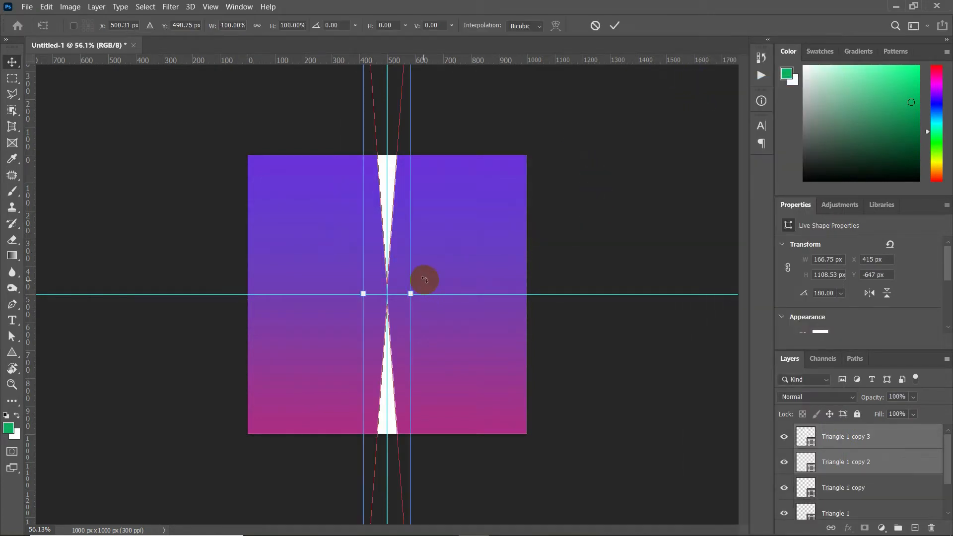
pyautogui.moveTo(450, 135); pyautogui.dragTo(499, 341)
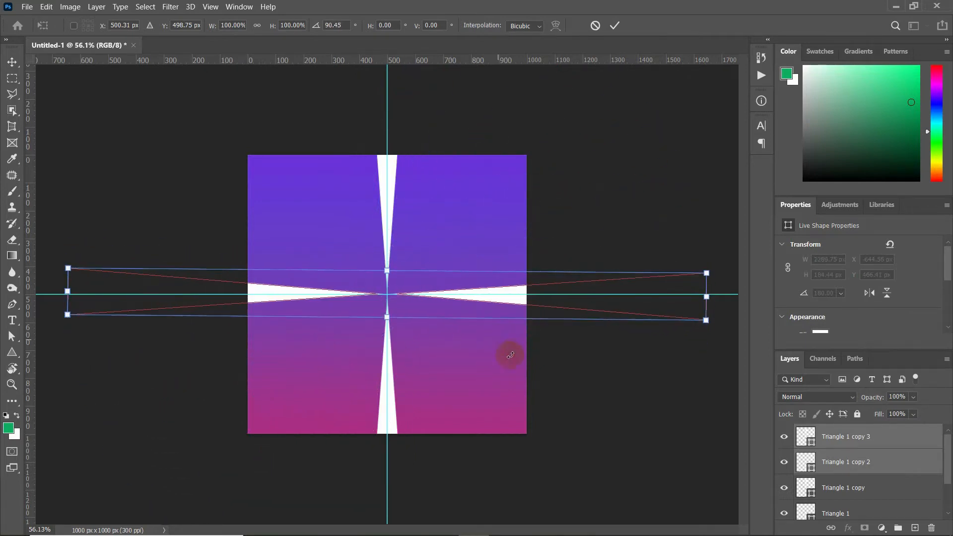
# Apply the rotation and select all four triangle layers, from Triangle 1 to Triangle 1 copy 3
pyautogui.scroll(-3, 853, 476)
pyautogui.click(856, 477)
pyautogui.scroll(3, 856, 473)
pyautogui.keyDown('shift'); pyautogui.click(845, 437); pyautogui.keyUp('shift')
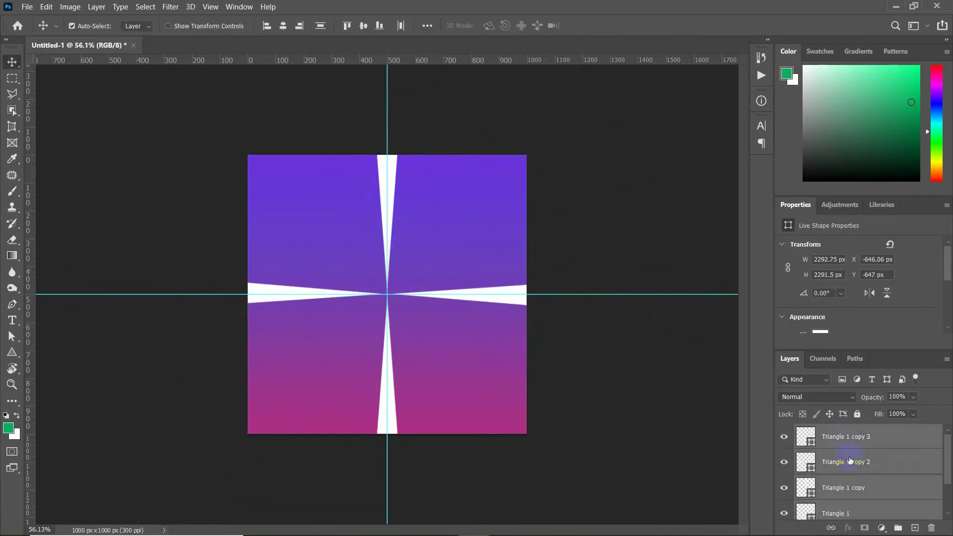
pyautogui.scroll(-1, 849, 459)
pyautogui.hotkey('ctrl', 't')
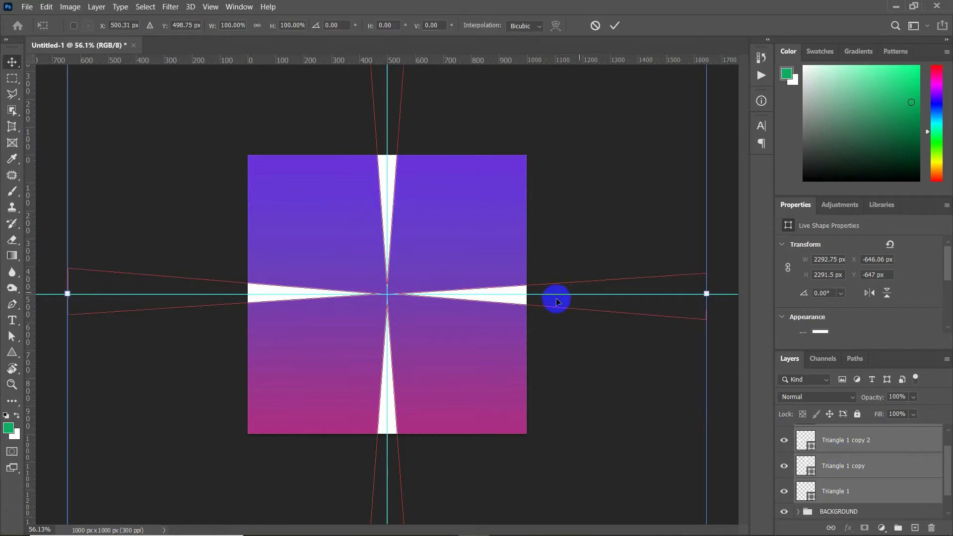
pyautogui.scroll(-3, 546, 295)
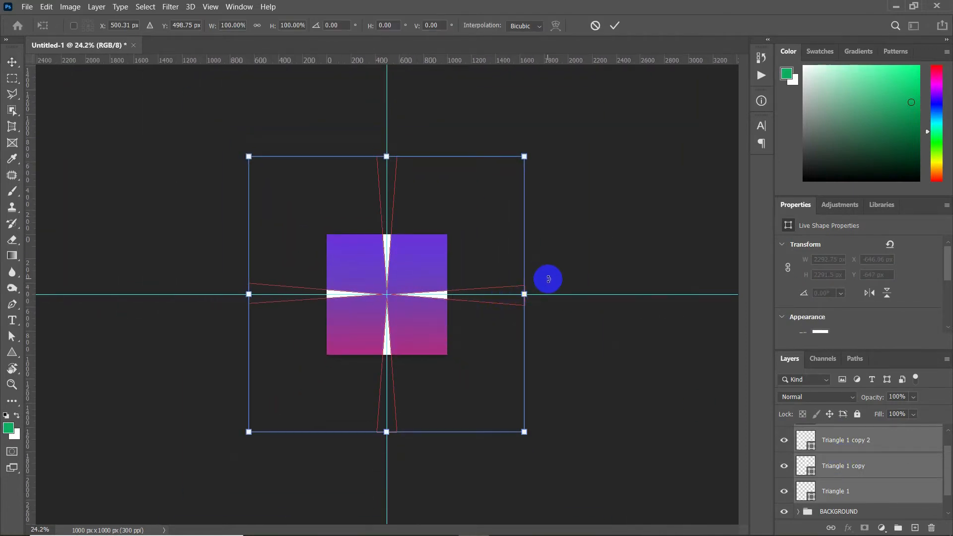
pyautogui.press('Return')
# Duplicate the four selected triangle layers and rotate the copies 45° to form the diagonal rays
pyautogui.scroll(1, 836, 457)
pyautogui.rightClick(832, 464)
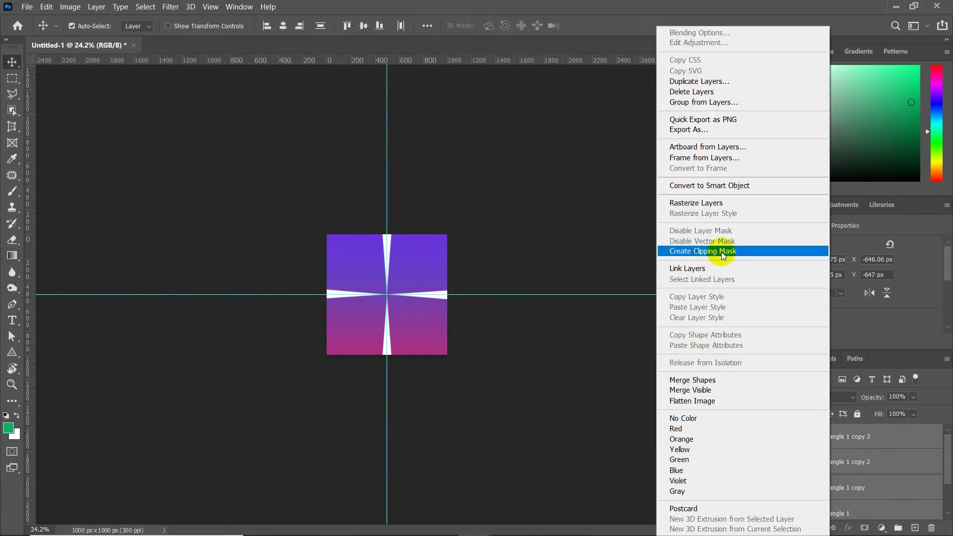
pyautogui.click(688, 82)
pyautogui.click(575, 147)
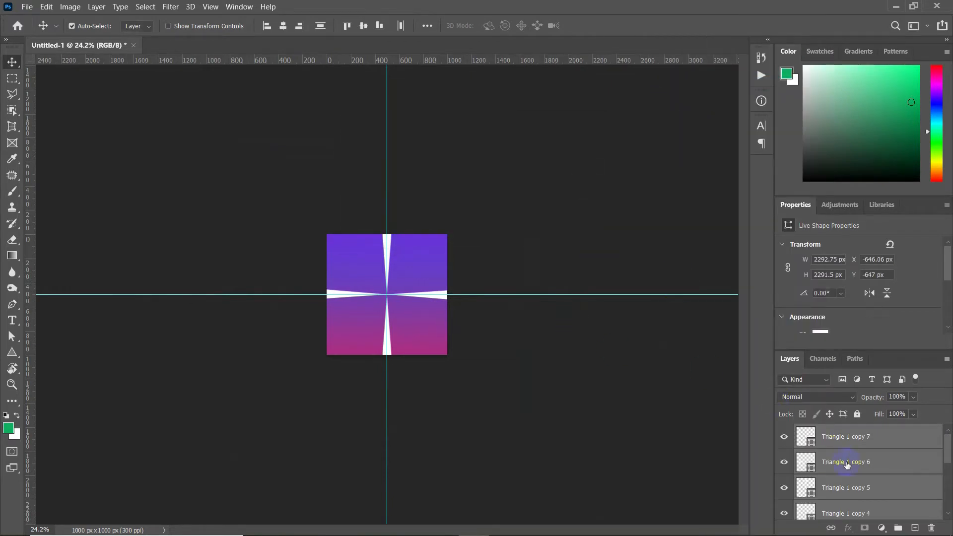
pyautogui.hotkey('ctrl', 't')
pyautogui.moveTo(562, 275); pyautogui.dragTo(520, 378)
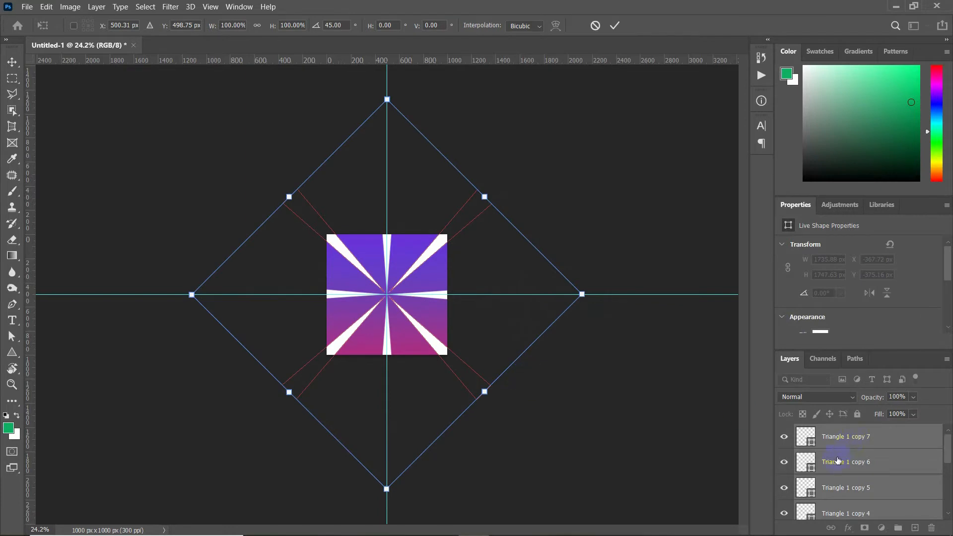
# Apply the rotation, enlarge the layer list and select all eight triangle layers, from Triangle 1 to Triangle 1 copy 7
pyautogui.scroll(-5, 840, 469)
pyautogui.keyDown('shift'); pyautogui.click(841, 490); pyautogui.keyUp('shift')
pyautogui.scroll(5, 842, 492)
pyautogui.scroll(-6, 842, 492)
pyautogui.click(844, 474)
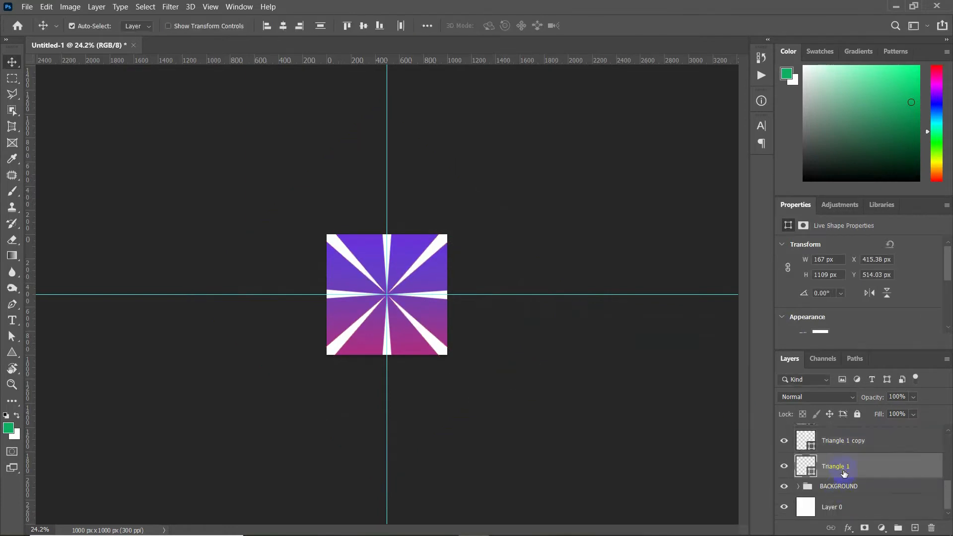
pyautogui.moveTo(866, 351); pyautogui.dragTo(867, 230)
pyautogui.scroll(1, 844, 377)
pyautogui.keyDown('shift'); pyautogui.click(841, 366); pyautogui.keyUp('shift')
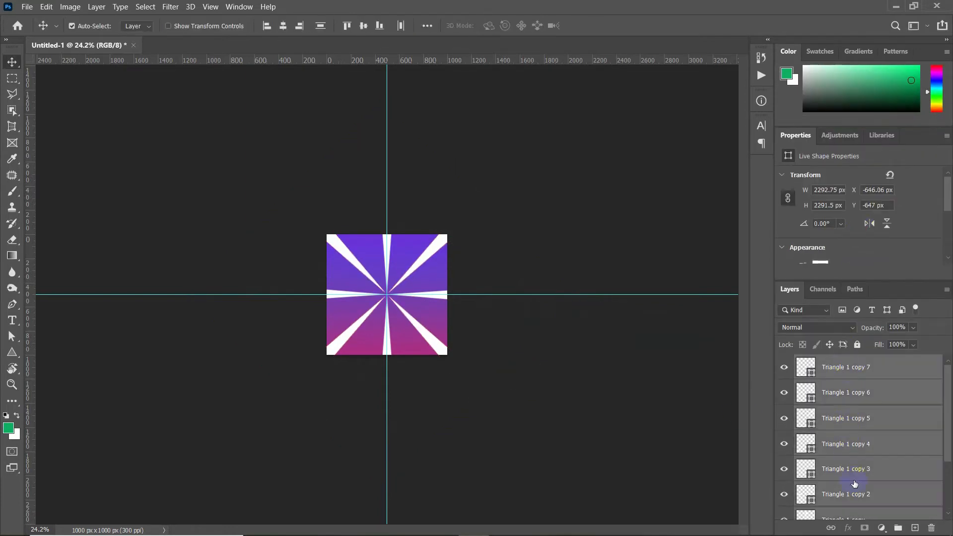
# Try rotating all eight triangles together slightly clockwise, and undo the rotation
pyautogui.scroll(-3, 849, 466)
pyautogui.hotkey('ctrl', 't')
pyautogui.moveTo(585, 291); pyautogui.dragTo(596, 346)
pyautogui.hotkey('ctrl', 'z')
pyautogui.click(859, 395)
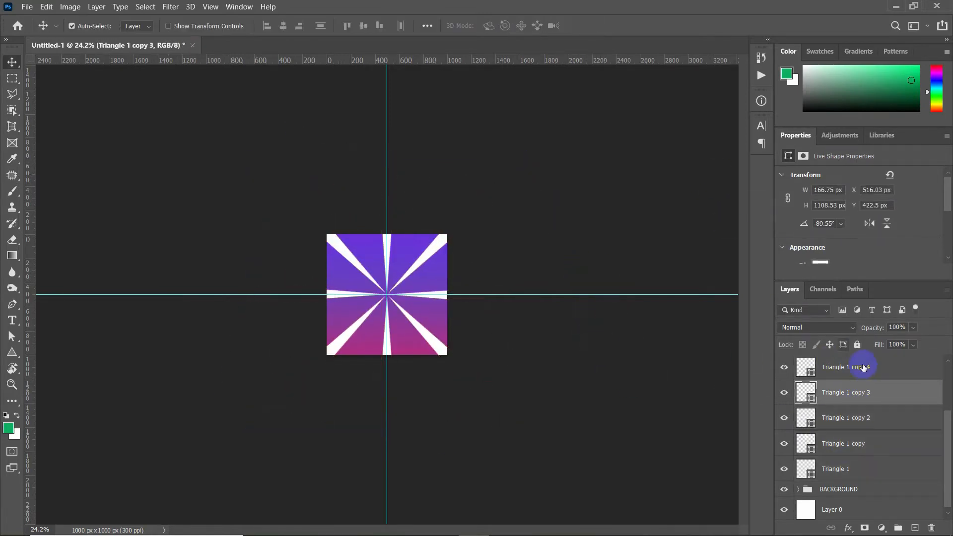
# Select all eight triangle layers and group them as Group 1 in Pass Through mode
pyautogui.click(840, 473)
pyautogui.scroll(3, 839, 395)
pyautogui.keyDown('shift'); pyautogui.click(841, 367); pyautogui.keyUp('shift')
pyautogui.rightClick(840, 367)
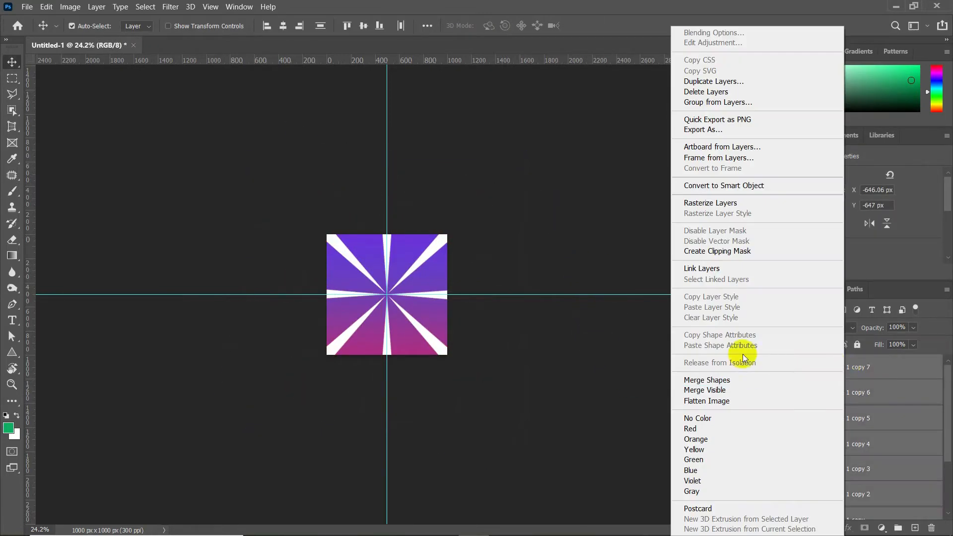
pyautogui.click(697, 102)
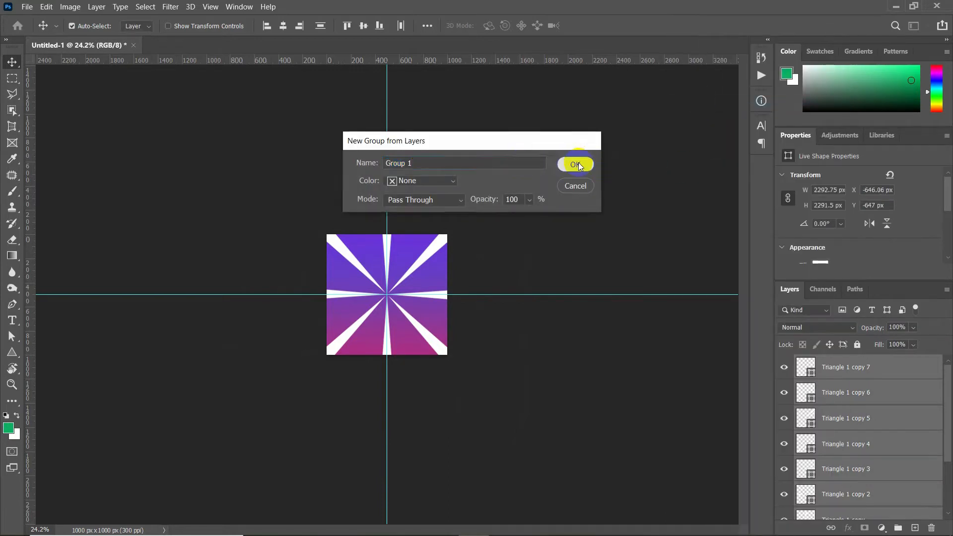
pyautogui.click(575, 163)
# Duplicate Group 1 as Group 1 copy and rotate the duplicate 15° clockwise
pyautogui.rightClick(830, 364)
pyautogui.click(742, 81)
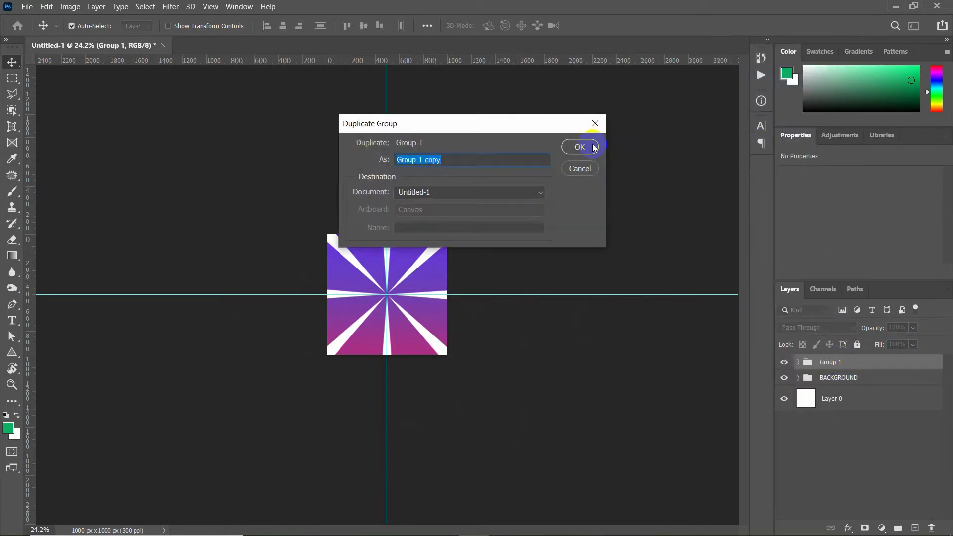
pyautogui.click(580, 147)
pyautogui.hotkey('ctrl', 't')
pyautogui.moveTo(525, 254); pyautogui.dragTo(552, 316)
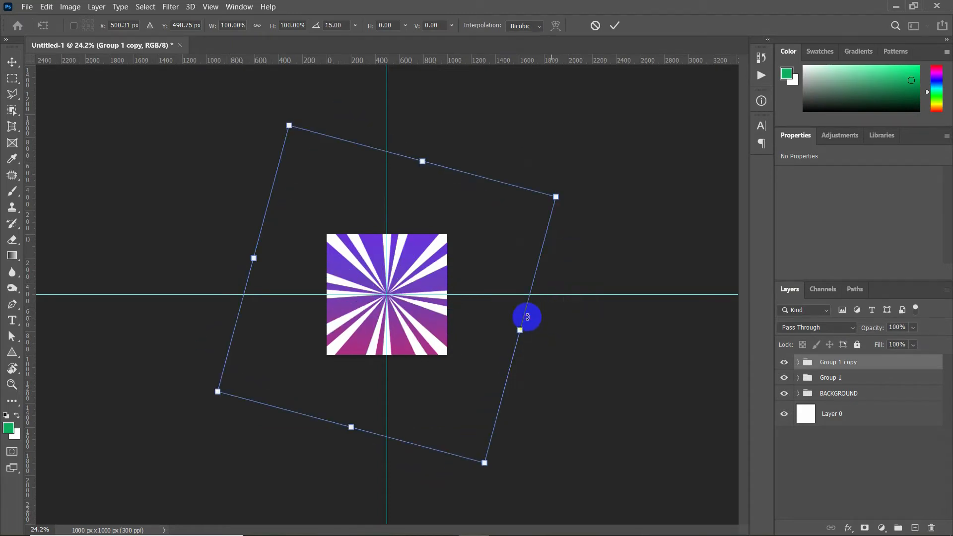
# Duplicate the rotated group and rotate the new copy to fill the remaining gaps between the rays evenly
pyautogui.scroll(7, 462, 283)
pyautogui.moveTo(705, 235); pyautogui.dragTo(673, 284)
pyautogui.click(846, 366)
pyautogui.hotkey('ctrl', 'j')
pyautogui.hotkey('ctrl', 't')
pyautogui.click(615, 26)
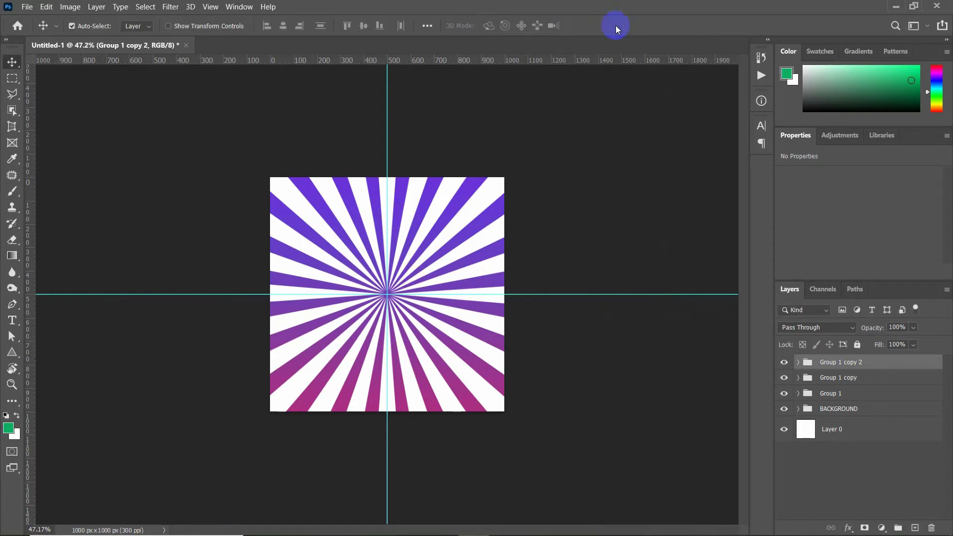
# Combine the three ray groups into one group named "pattern for background"
pyautogui.keyDown('shift'); pyautogui.click(831, 393); pyautogui.keyUp('shift')
pyautogui.rightClick(829, 365)
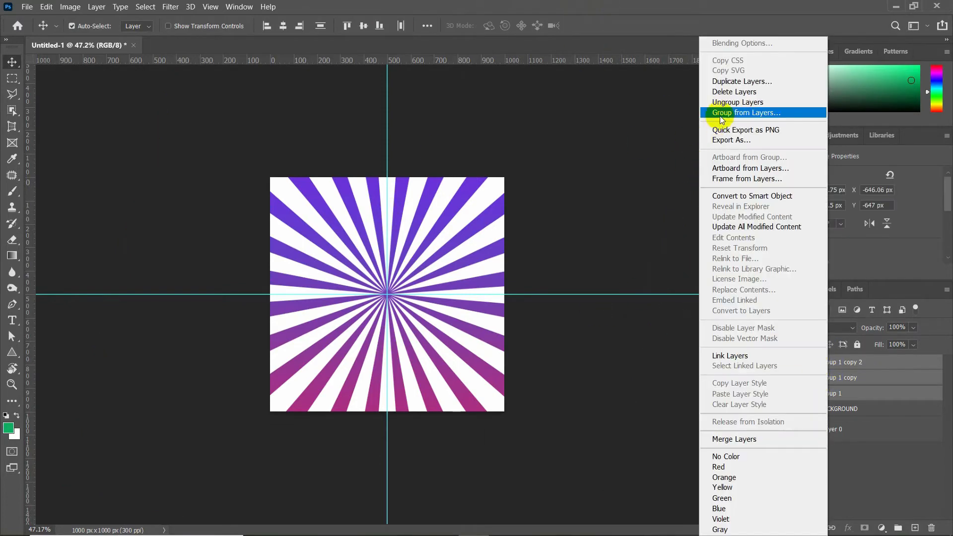
pyautogui.click(725, 113)
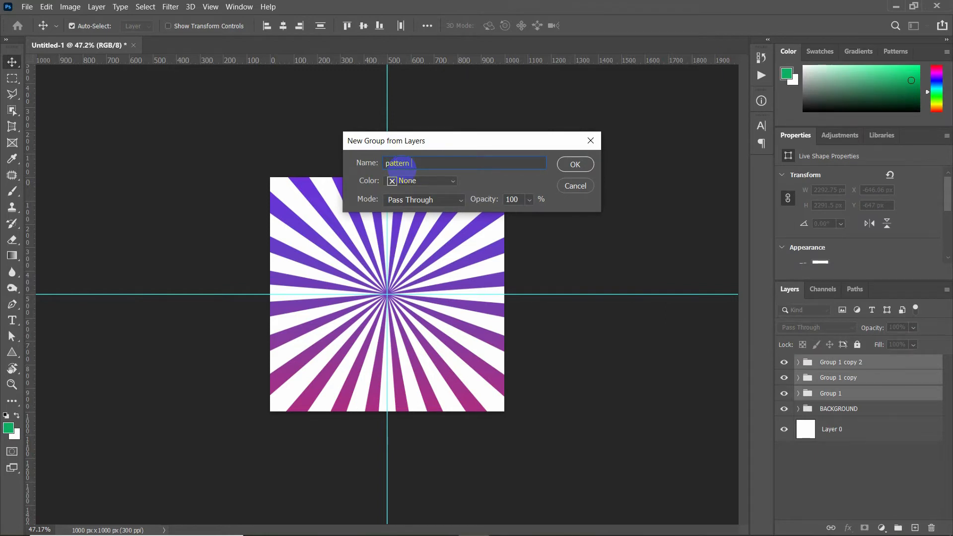
pyautogui.press('Return')
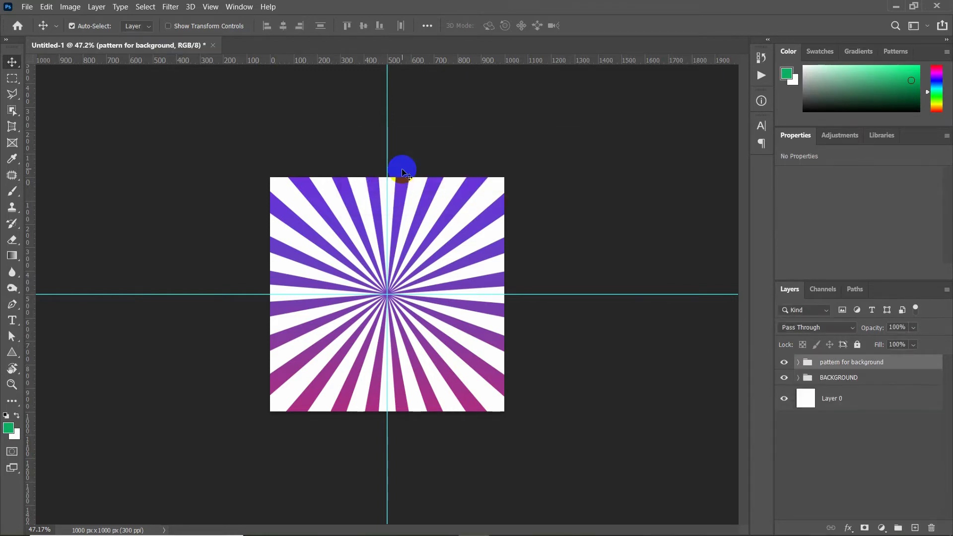
# Move the pattern group straight up so its rays converge at the canvas's upper edge, at about X 500.5, Y -10 px
pyautogui.scroll(3, 409, 308)
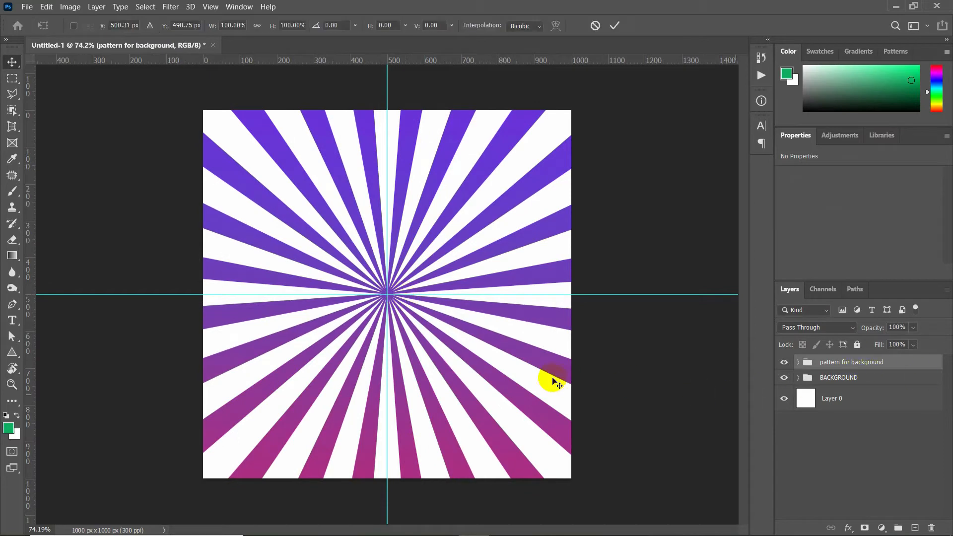
pyautogui.scroll(-3, 422, 341)
pyautogui.hotkey('ctrl', 't')
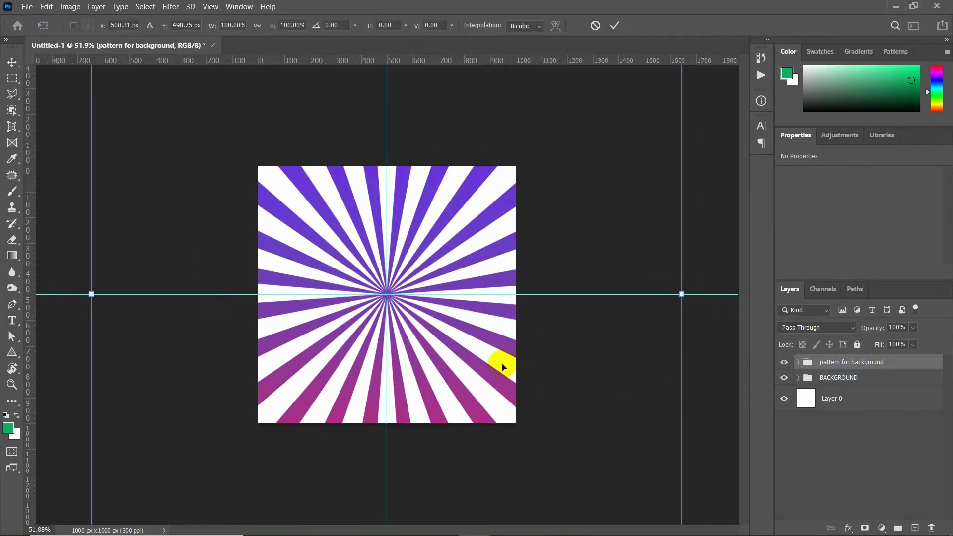
pyautogui.scroll(-5, 477, 357)
pyautogui.moveTo(375, 330); pyautogui.dragTo(393, 248)
pyautogui.scroll(3, 387, 264)
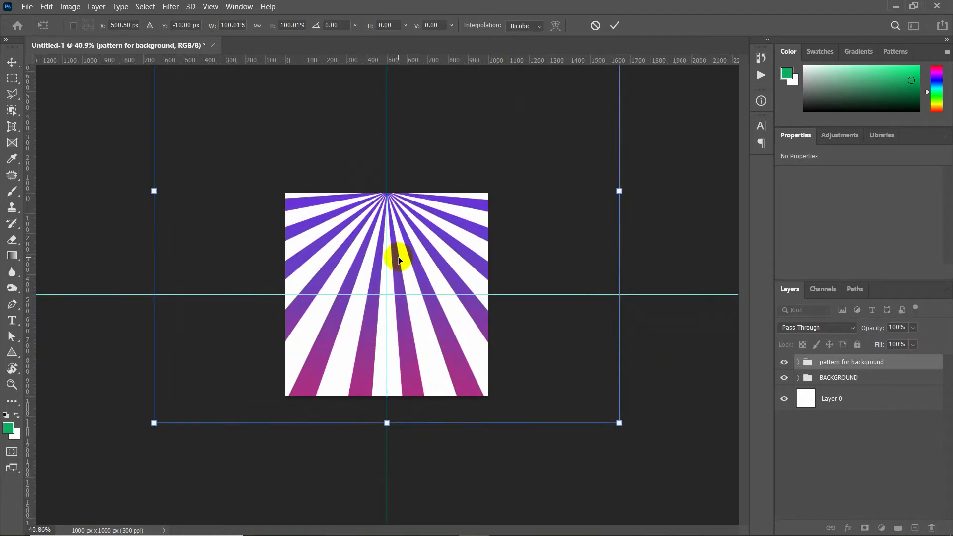
pyautogui.click(616, 25)
# Lower the pattern group's fill to 22% and leave no layer selected
pyautogui.scroll(2, 413, 294)
pyautogui.moveTo(908, 345); pyautogui.dragTo(885, 364)
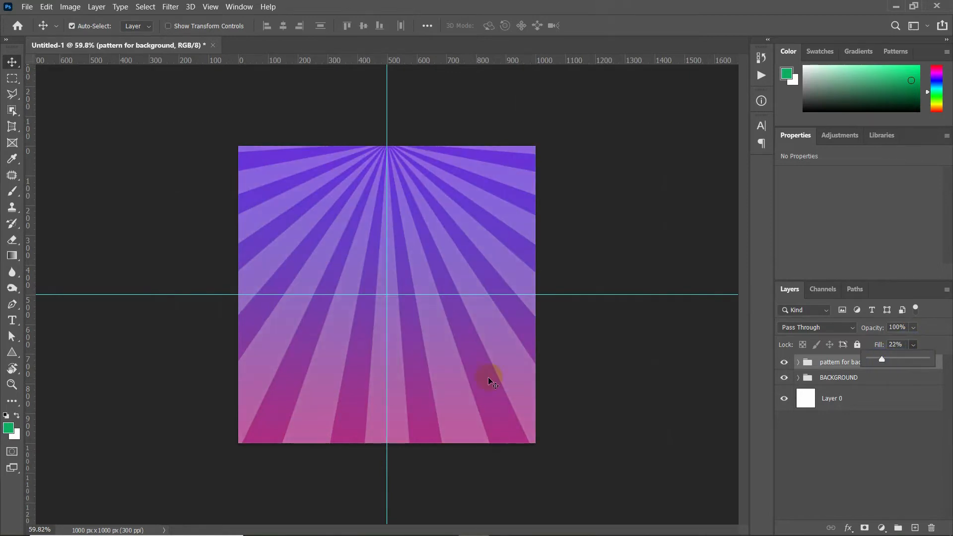
pyautogui.click(839, 398)
pyautogui.keyDown('ctrl'); pyautogui.click(836, 393); pyautogui.keyUp('ctrl')
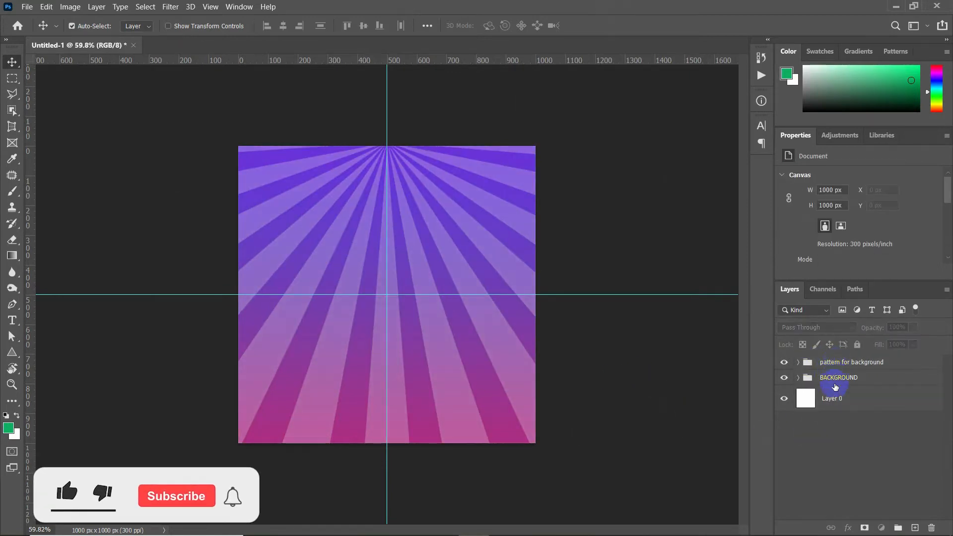
# Combine the "pattern for background" and "BACKGROUND" groups into one group named "Background"
pyautogui.keyDown('ctrl'); pyautogui.click(837, 364); pyautogui.keyUp('ctrl')
pyautogui.keyDown('ctrl'); pyautogui.click(837, 382); pyautogui.keyUp('ctrl')
pyautogui.rightClick(832, 379)
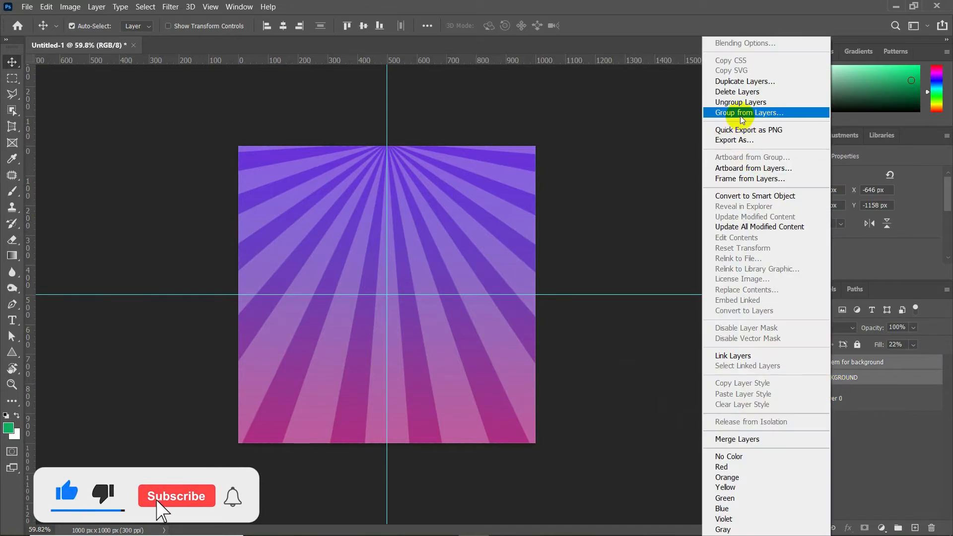
pyautogui.click(745, 115)
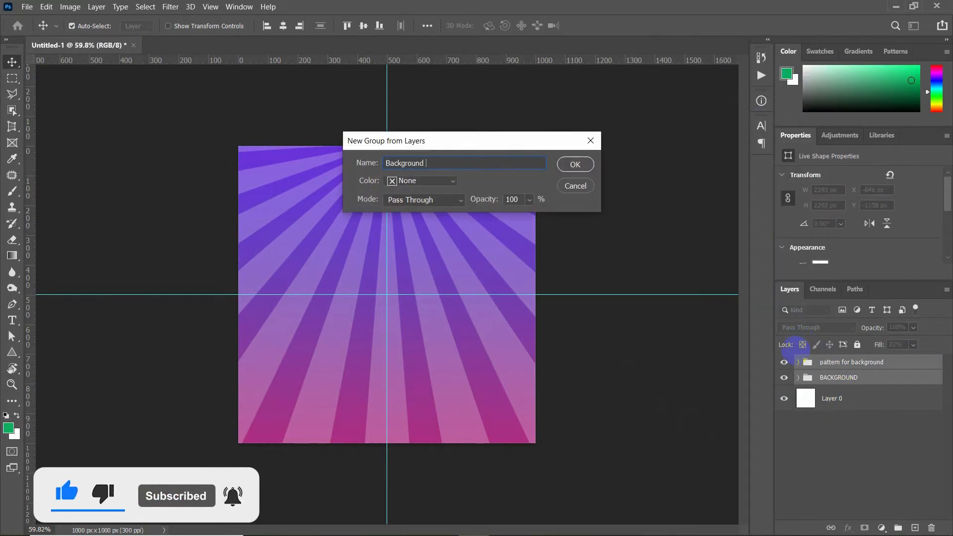
pyautogui.press('Return')
# Rename the inner "BACKGROUND" group as "BACKGROUND colors" and collapse the parent group
pyautogui.click(798, 362)
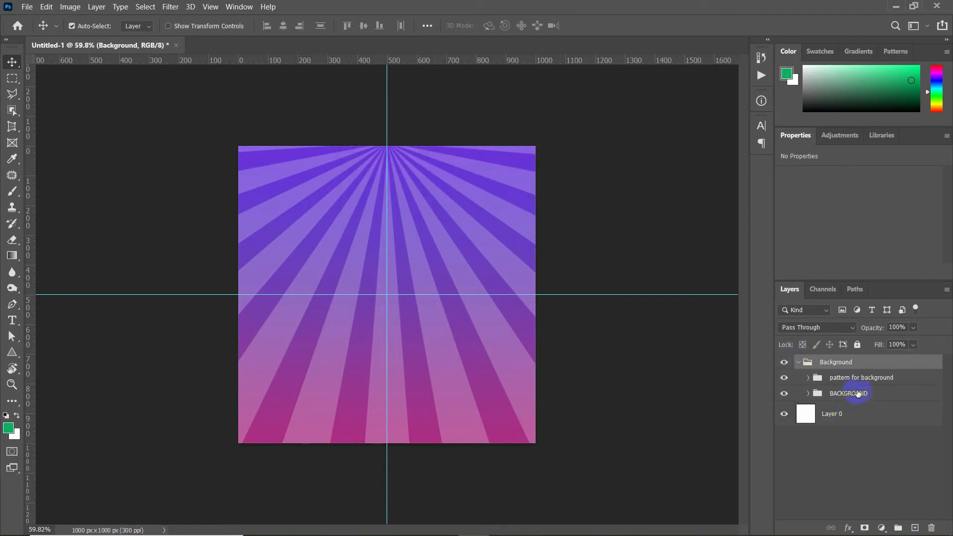
pyautogui.click(844, 393)
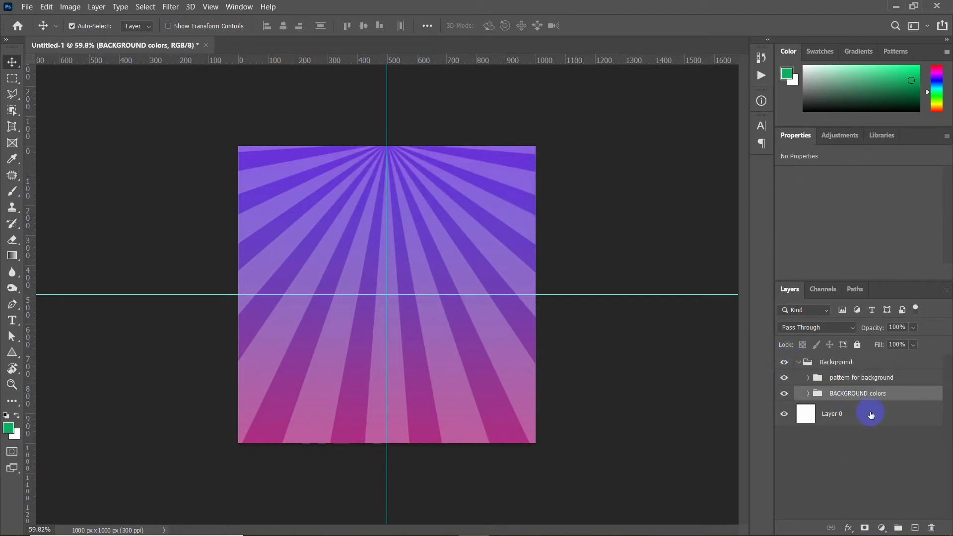
pyautogui.click(801, 362)
# Delete the white Layer 0 and add a new empty layer above the Background group
pyautogui.click(844, 390)
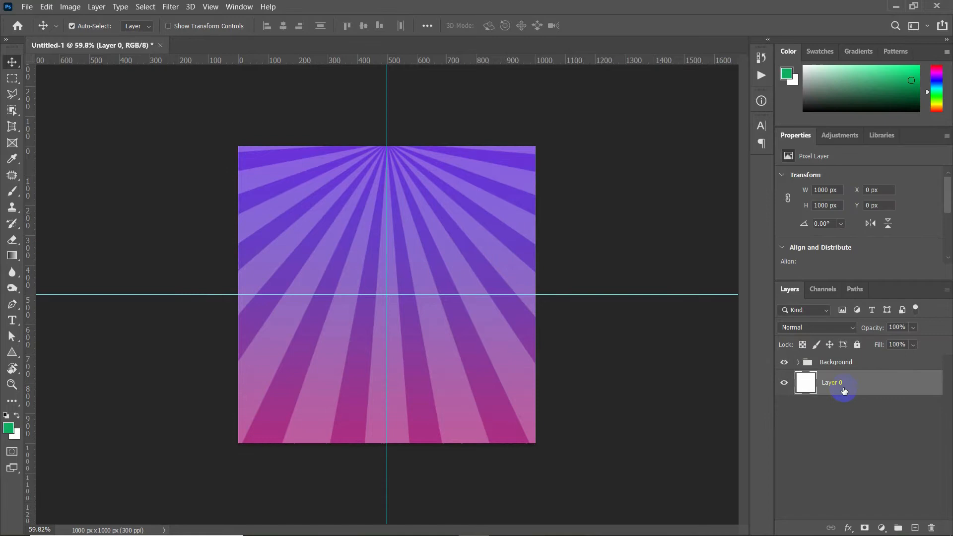
pyautogui.click(933, 528)
pyautogui.click(441, 213)
pyautogui.click(916, 528)
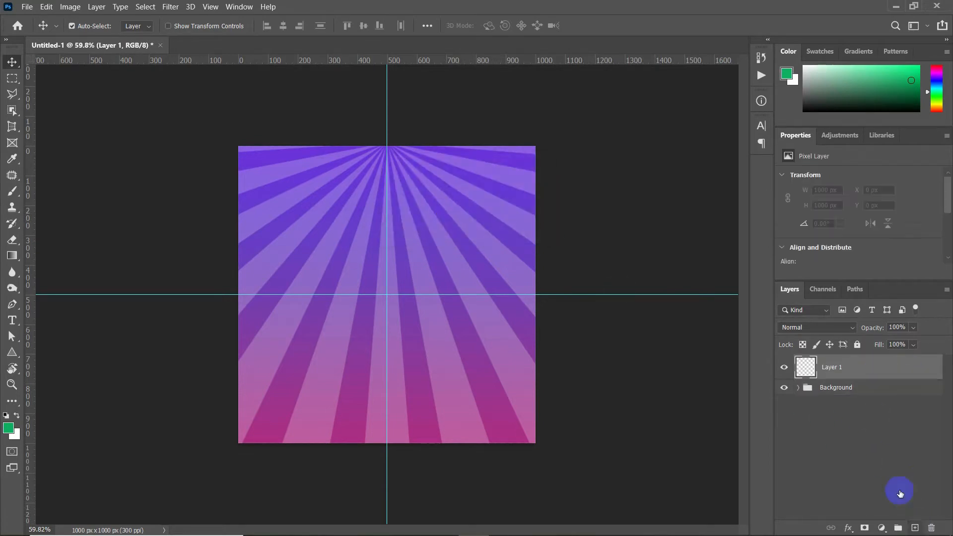
# Switch to File Explorer and review the images in the flat-design-discount-instagram-posts-template folder, and return to Photoshop
pyautogui.scroll(1, 675, 391)
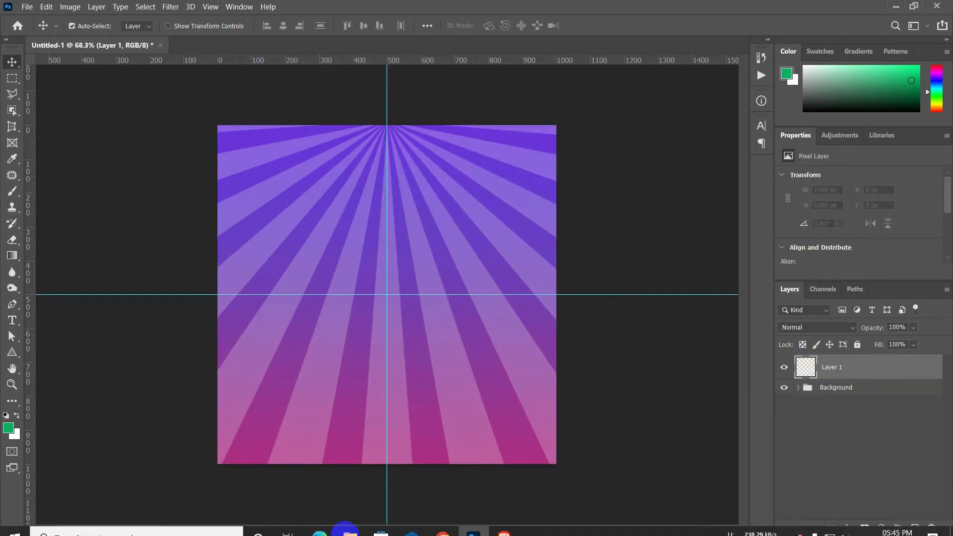
pyautogui.click(358, 525)
pyautogui.moveTo(460, 166); pyautogui.dragTo(193, 124)
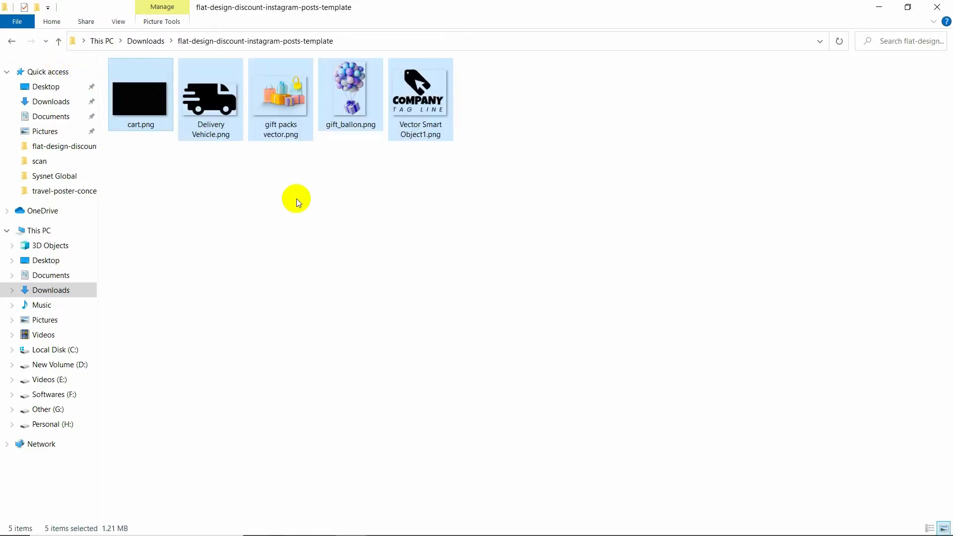
pyautogui.click(305, 207)
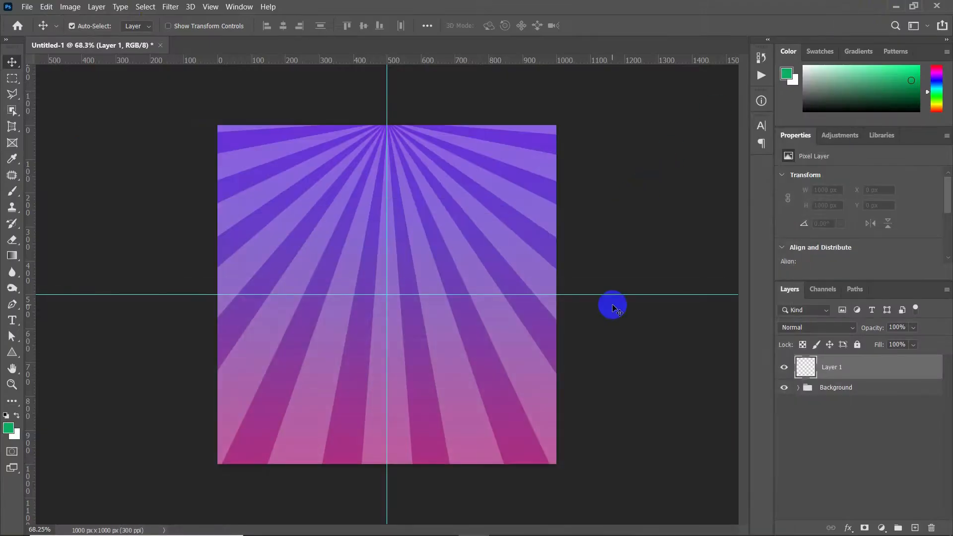
# Add a text box about 561 × 98 px near the canvas's upper edge, centred on the vertical guide, reading "Special Offer"
pyautogui.click(13, 321)
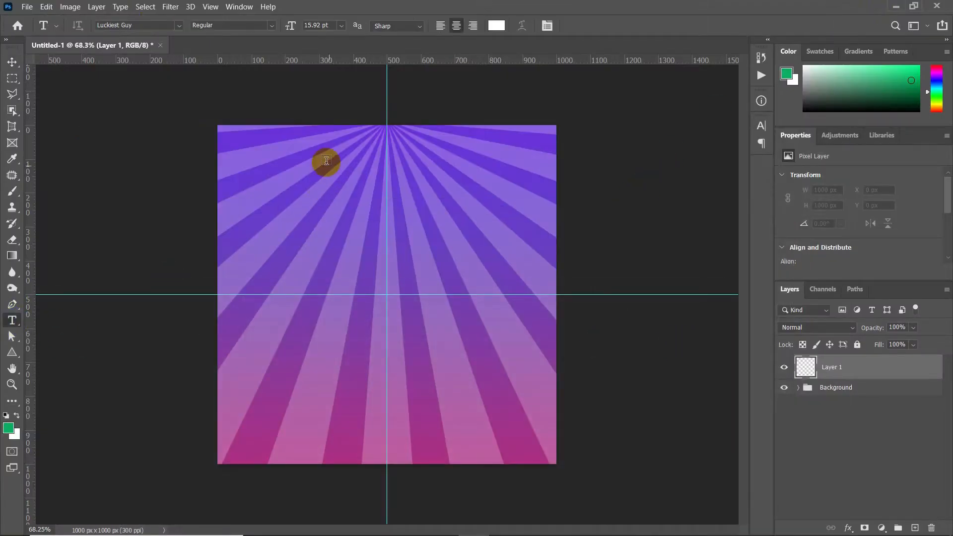
pyautogui.moveTo(291, 140); pyautogui.dragTo(480, 173)
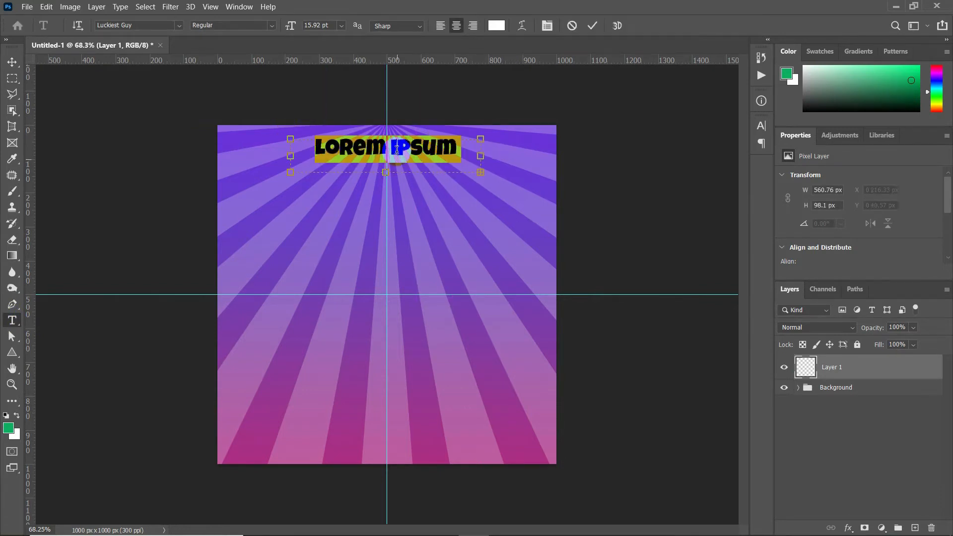
pyautogui.write('SPECIAL OFFER')
# Format the whole "Special Offer" text in Beattingvile Regular at 24 pt with 40 tracking
pyautogui.hotkey('ctrl', 'a')
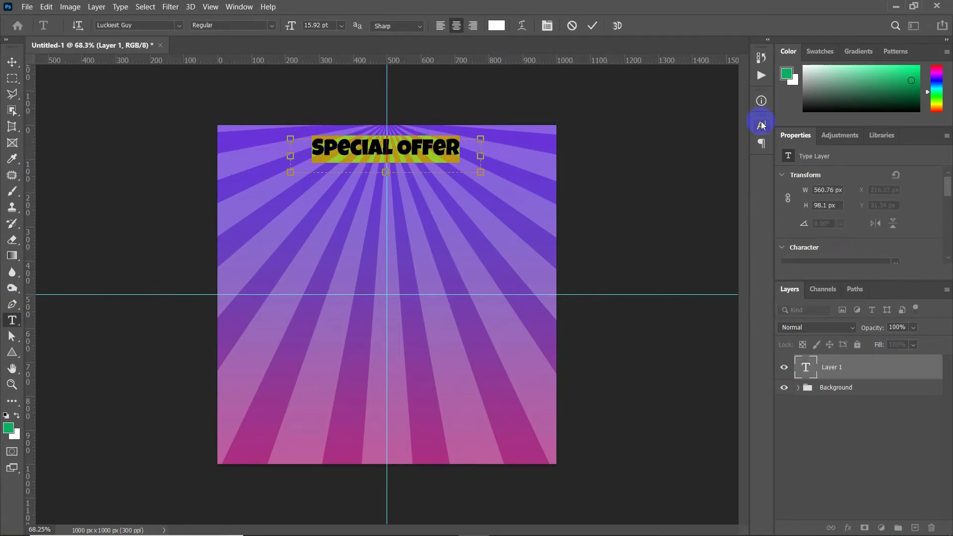
pyautogui.click(762, 125)
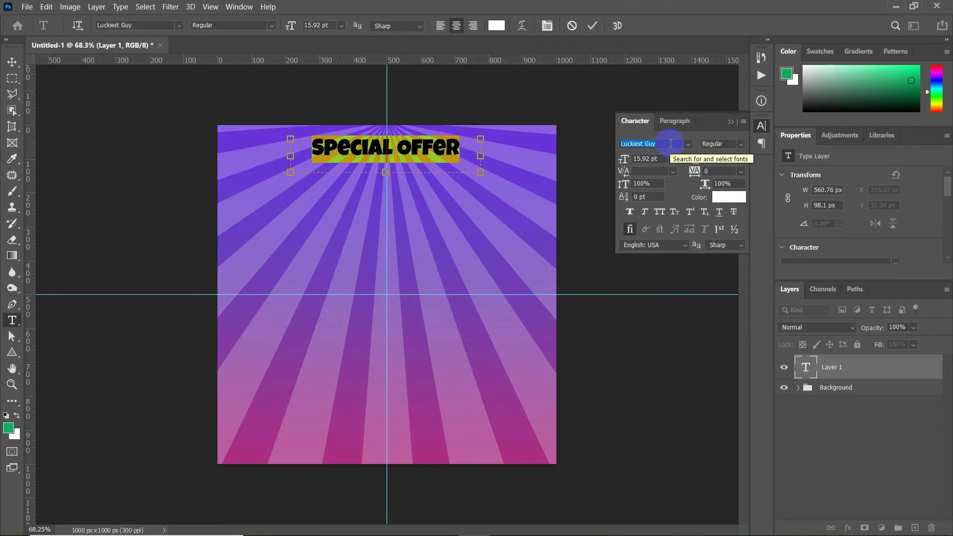
pyautogui.write('beath')
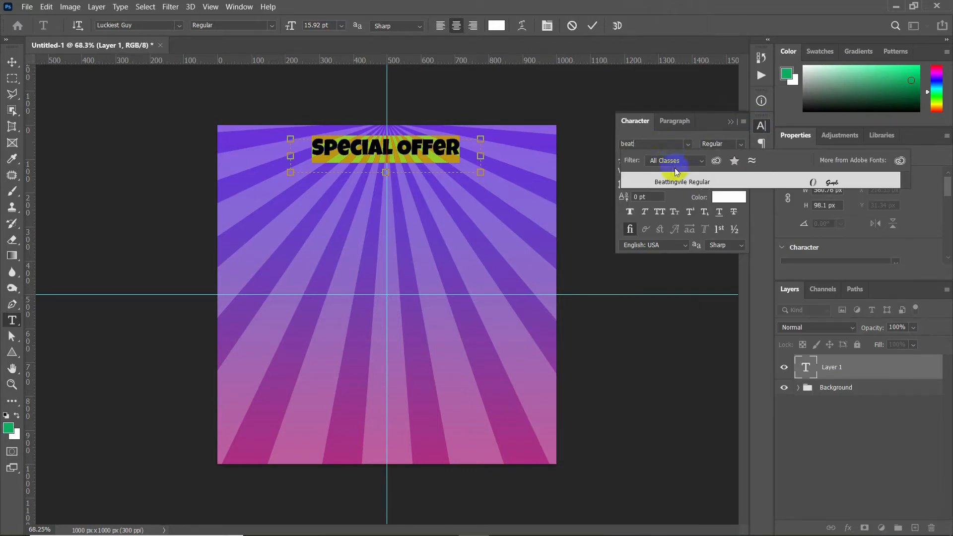
pyautogui.click(675, 182)
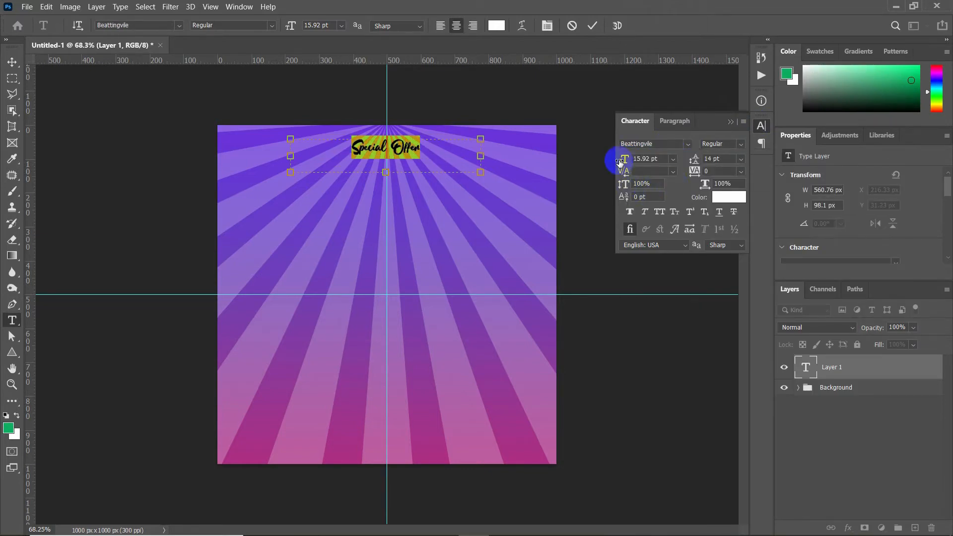
pyautogui.moveTo(620, 161); pyautogui.dragTo(694, 171)
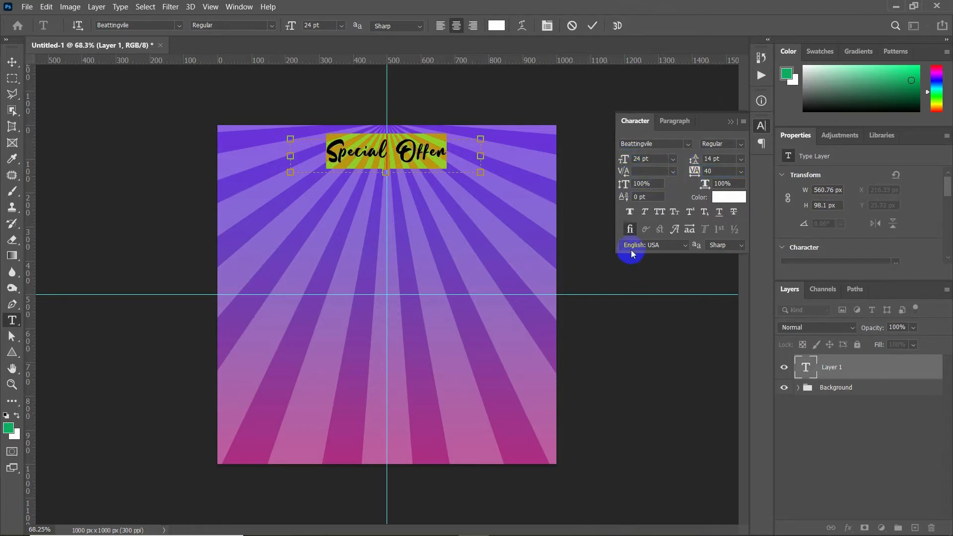
# Commit the "Special Offer" text and shift it slightly down and right to about X 219, Y 32 px
pyautogui.click(12, 62)
pyautogui.scroll(5, 372, 136)
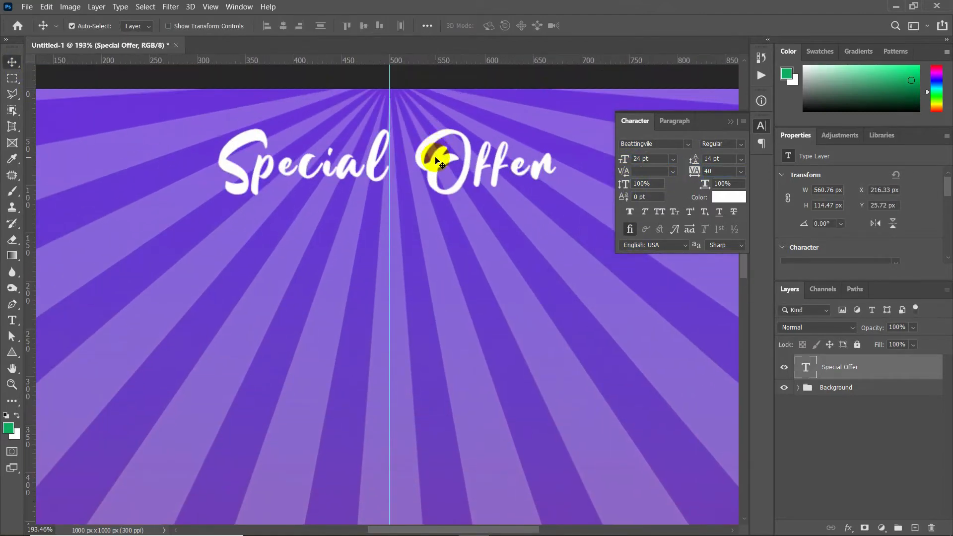
pyautogui.moveTo(436, 155); pyautogui.dragTo(438, 166)
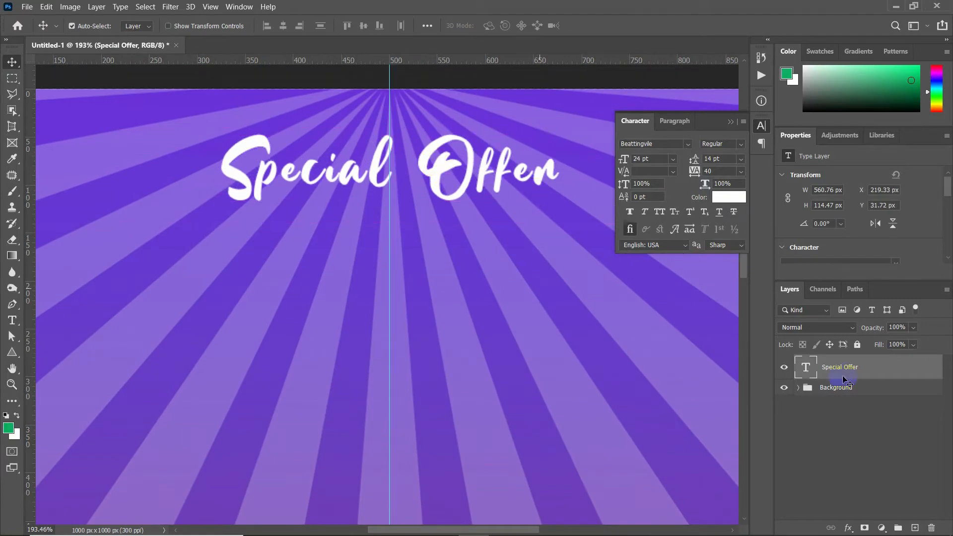
# Give the "Special Offer" text a drop shadow in a darkened background purple, with 82% opacity, 6 px distance and 7 px size
pyautogui.click(851, 529)
pyautogui.click(855, 526)
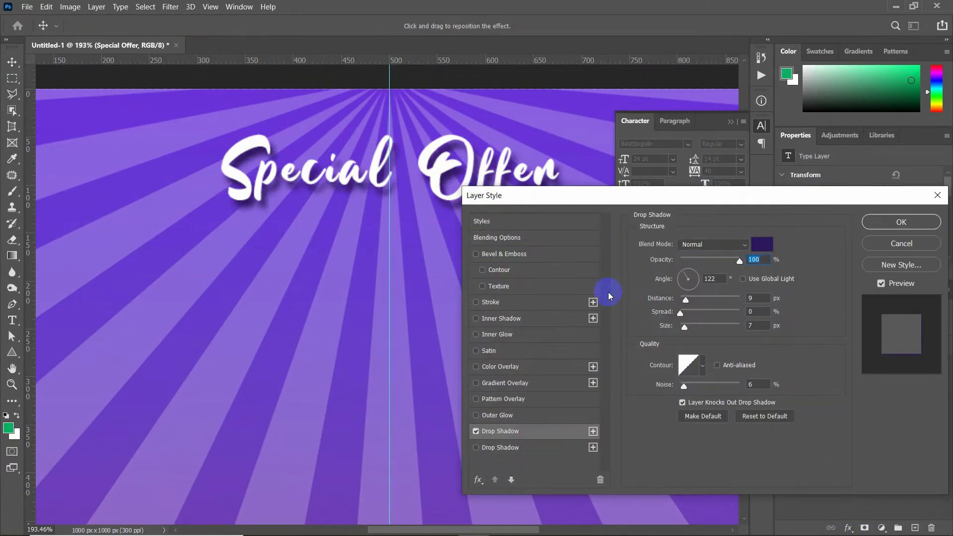
pyautogui.click(762, 243)
pyautogui.click(368, 259)
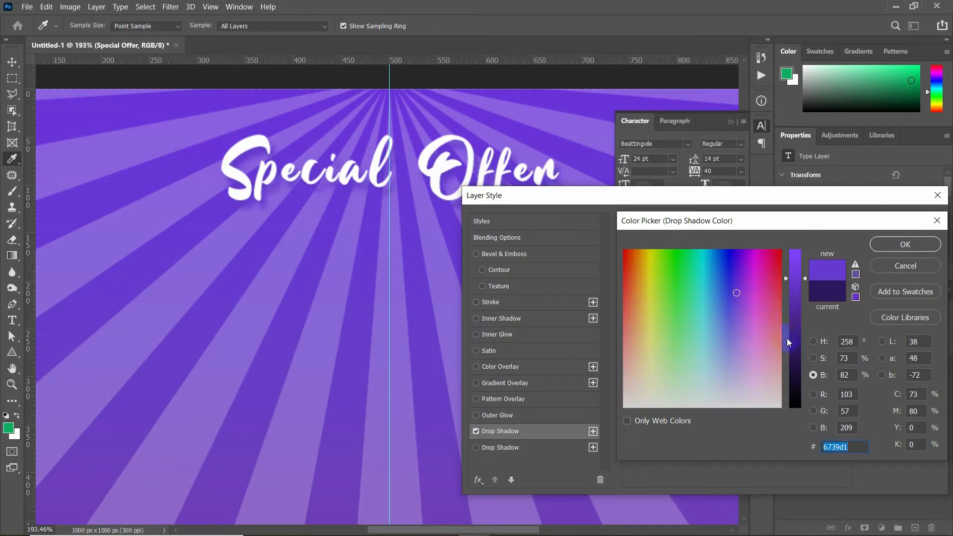
pyautogui.moveTo(788, 340); pyautogui.dragTo(794, 367)
pyautogui.click(894, 245)
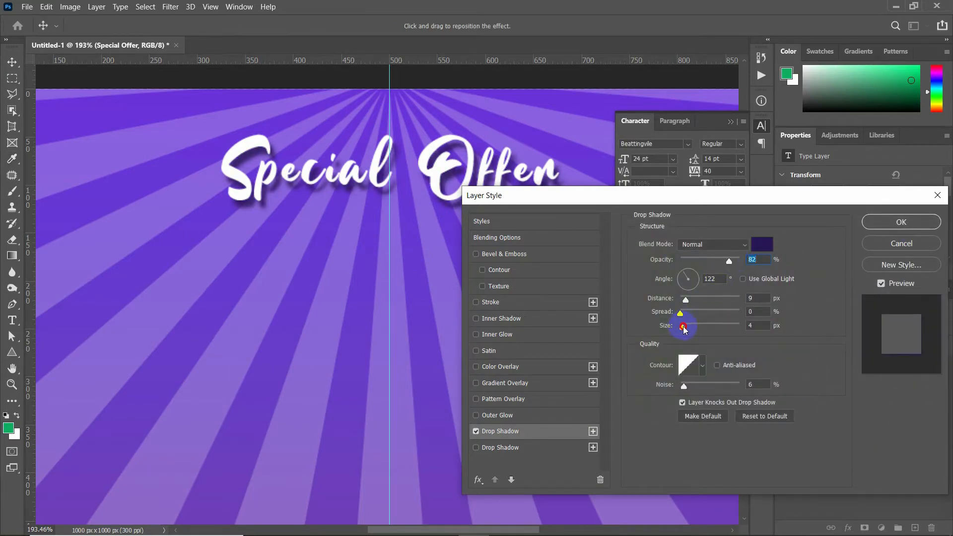
pyautogui.moveTo(688, 302); pyautogui.dragTo(685, 304)
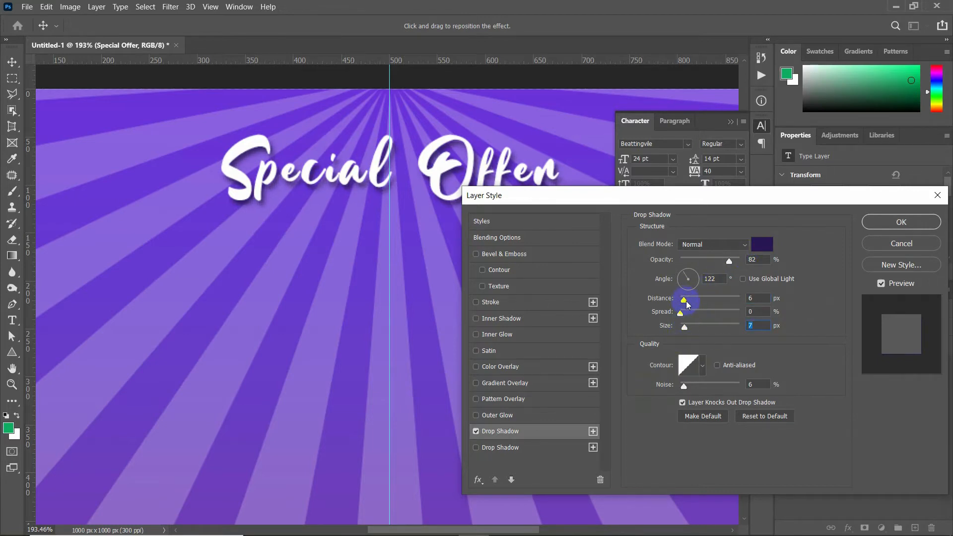
pyautogui.click(920, 230)
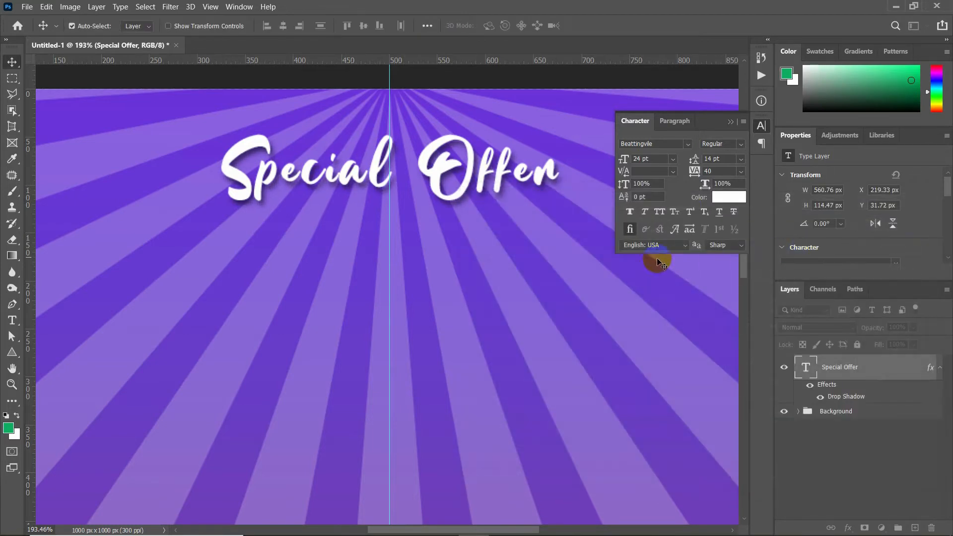
pyautogui.click(730, 122)
# Place Vector Smart Object1.png from the assets folder, scaled to 6.70%, in the canvas's upper-right corner at X 910, Y 88 px
pyautogui.scroll(-6, 447, 238)
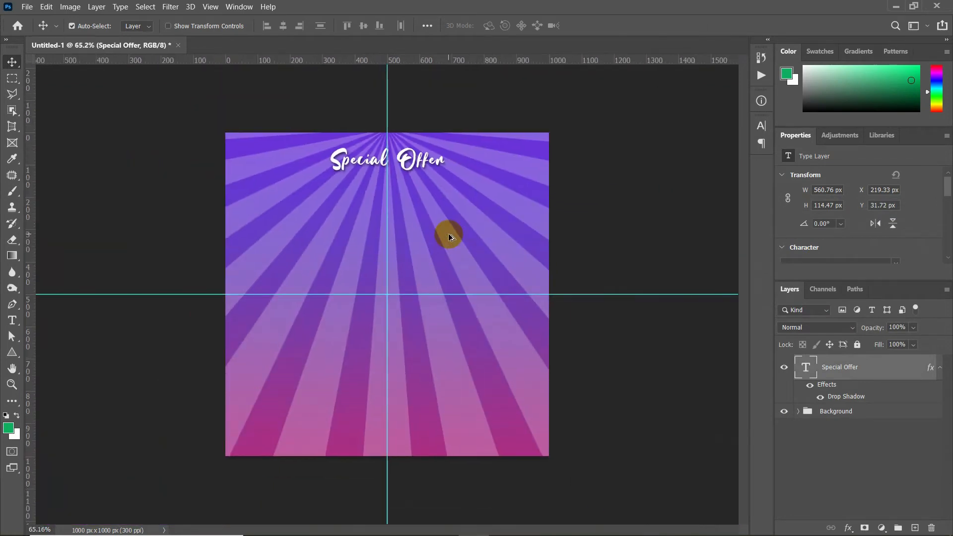
pyautogui.scroll(1, 448, 237)
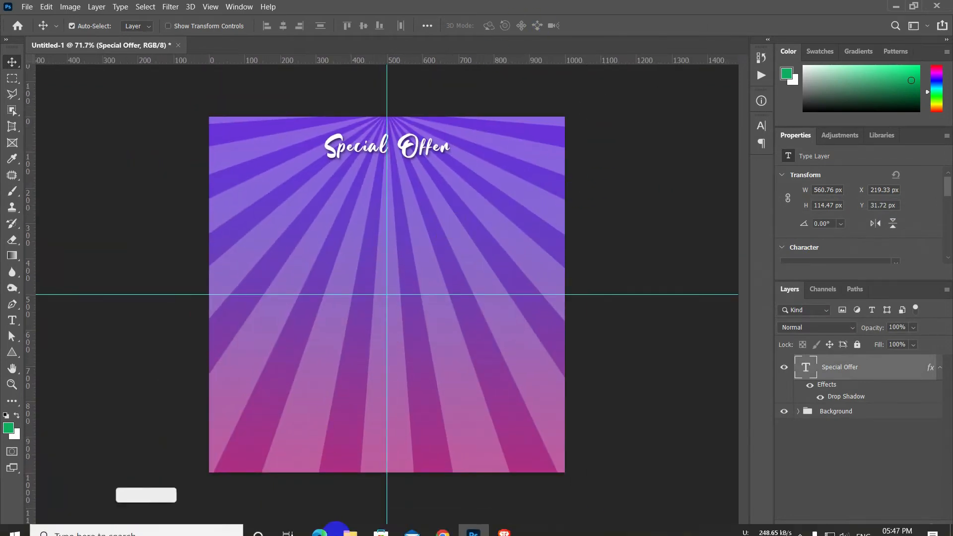
pyautogui.click(351, 524)
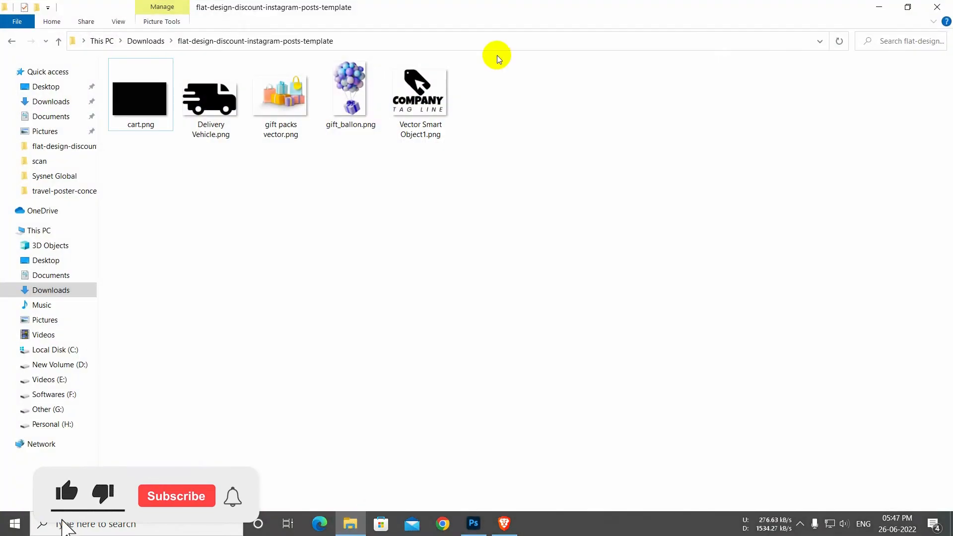
pyautogui.moveTo(502, 8); pyautogui.dragTo(517, 274)
pyautogui.click(553, 432)
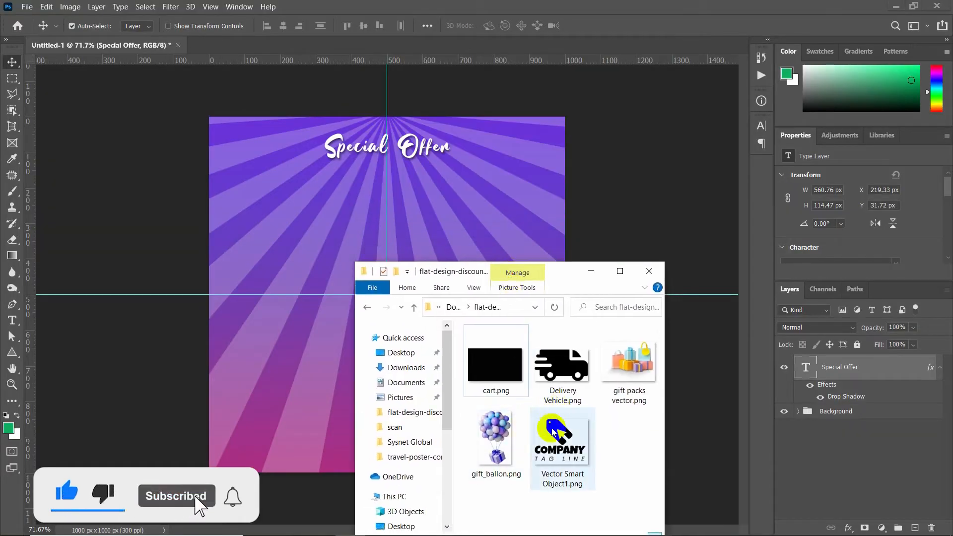
pyautogui.click(561, 435)
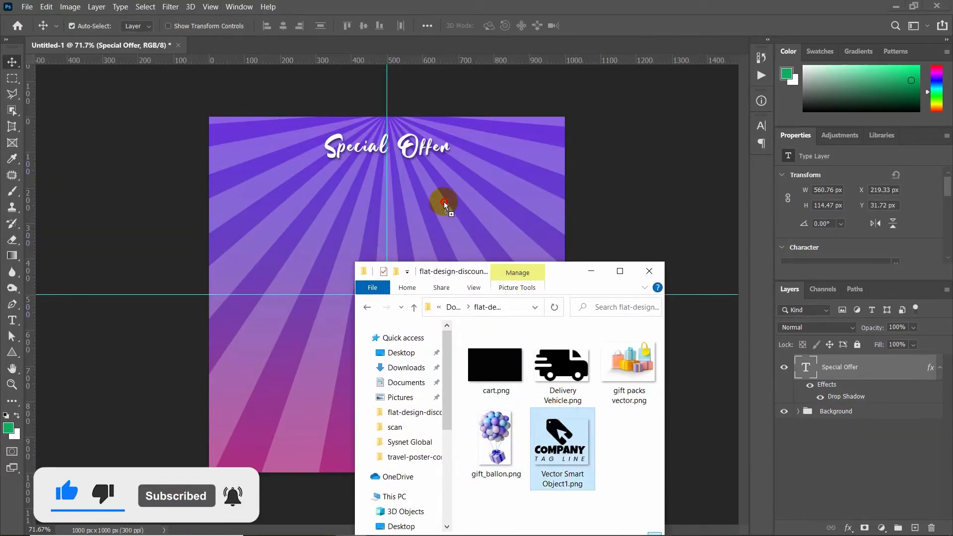
pyautogui.moveTo(444, 202); pyautogui.dragTo(498, 168)
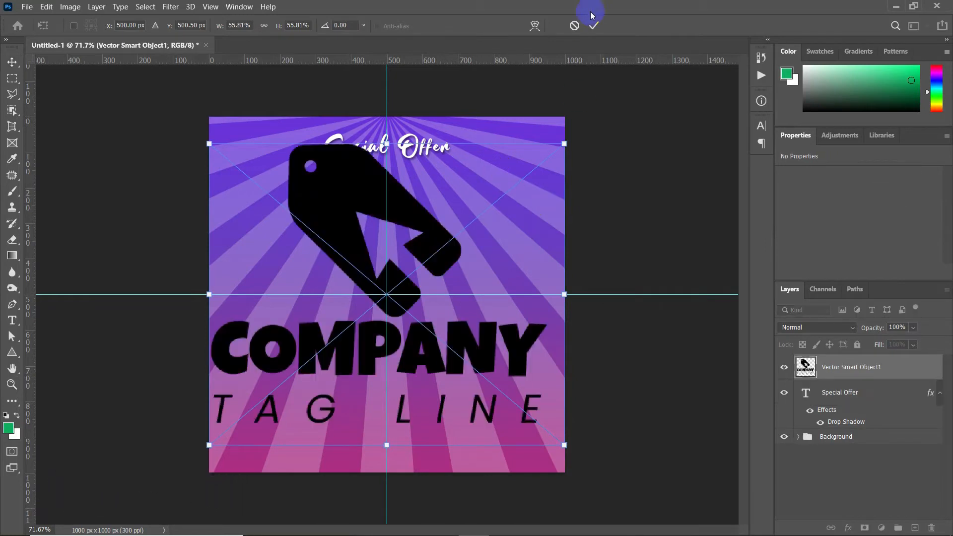
pyautogui.moveTo(209, 444); pyautogui.dragTo(529, 140)
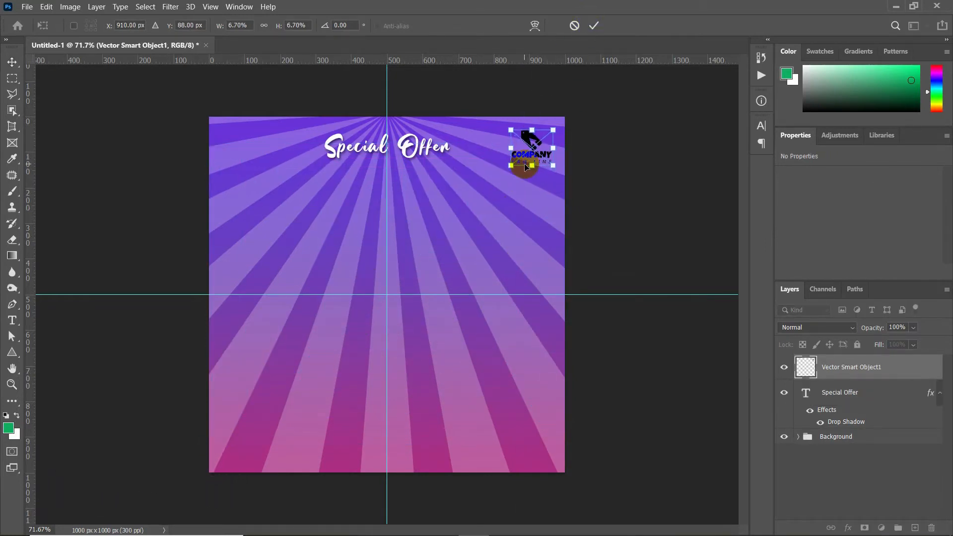
pyautogui.click(594, 26)
# Set margin guides about 50 px inside all four canvas edges, moving the central horizontal guide to the upper margin
pyautogui.moveTo(30, 231); pyautogui.dragTo(553, 225)
pyautogui.moveTo(30, 230); pyautogui.dragTo(228, 234)
pyautogui.moveTo(280, 295); pyautogui.dragTo(288, 134)
pyautogui.moveTo(332, 60); pyautogui.dragTo(350, 453)
pyautogui.scroll(2, 367, 455)
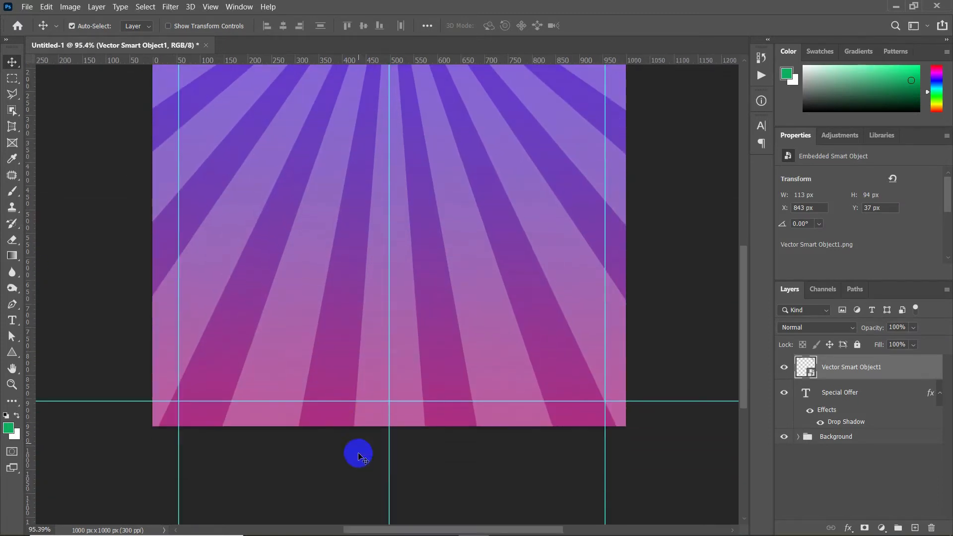
pyautogui.moveTo(177, 345); pyautogui.dragTo(172, 345)
# Add the two-line text "SUPER SALE" in a text box about 616 by 176 px below "Special Offer"
pyautogui.press('t')
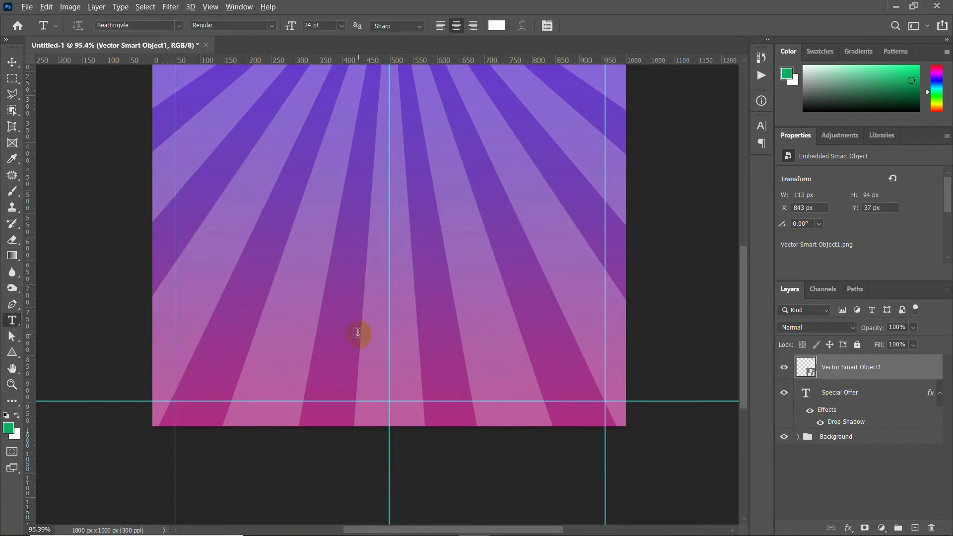
pyautogui.scroll(-3, 358, 333)
pyautogui.scroll(3, 394, 198)
pyautogui.click(915, 527)
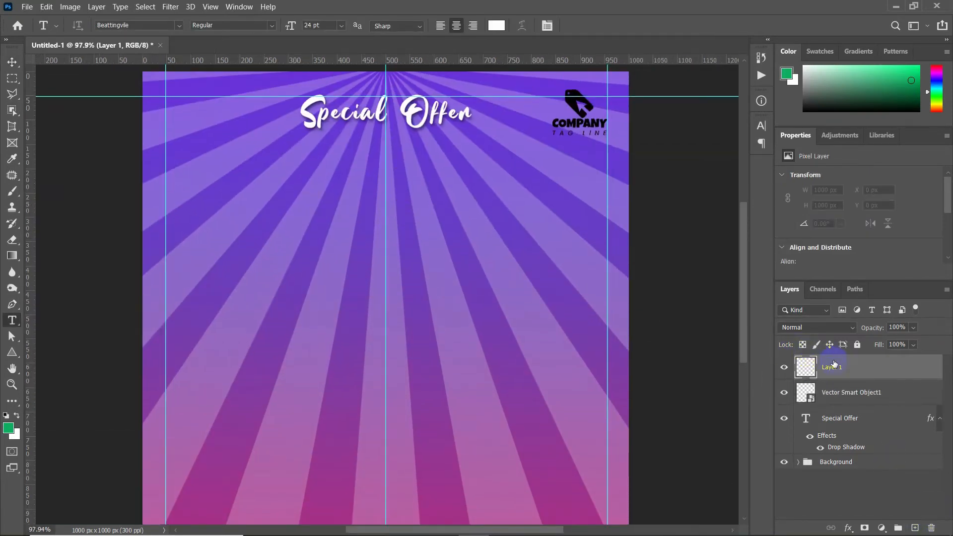
pyautogui.moveTo(234, 143); pyautogui.dragTo(534, 228)
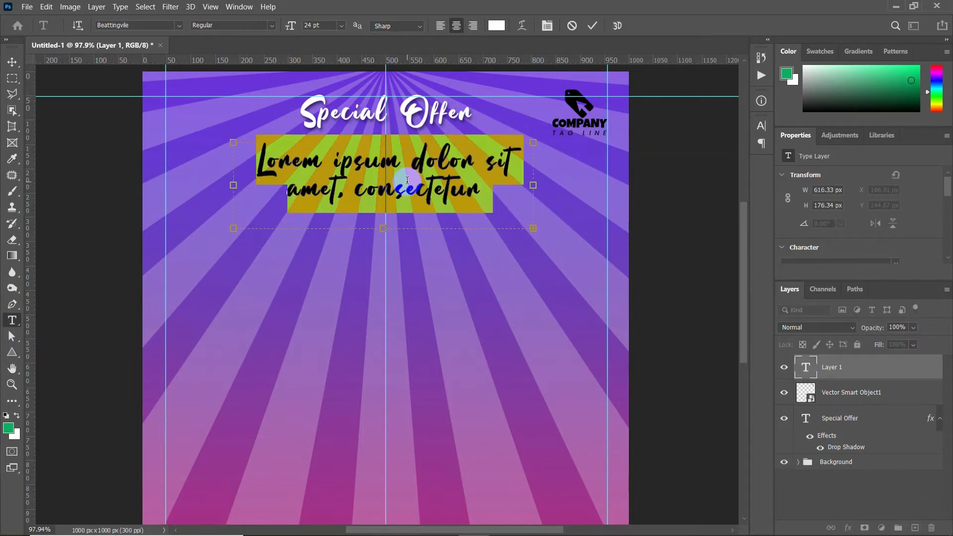
pyautogui.write('SUPER S')
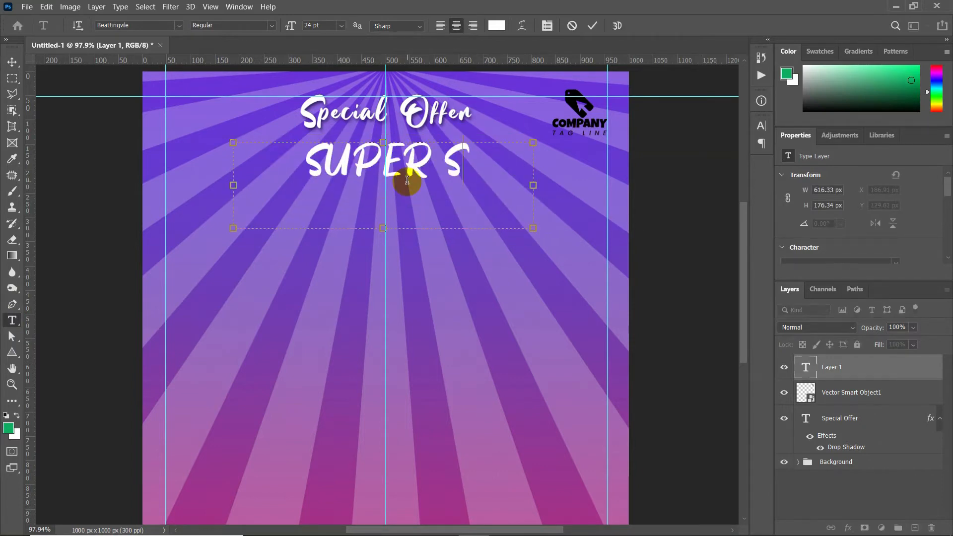
pyautogui.press('BackSpace')
pyautogui.write('SALE')
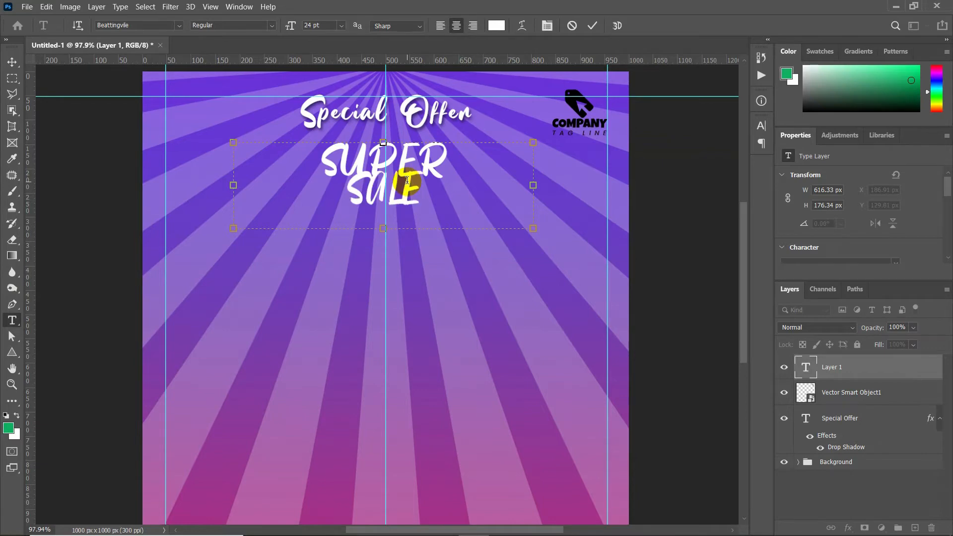
# Set the "SUPER SALE" text in the Luckiest Guy font with 21 pt leading
pyautogui.hotkey('ctrl', 'a')
pyautogui.click(761, 126)
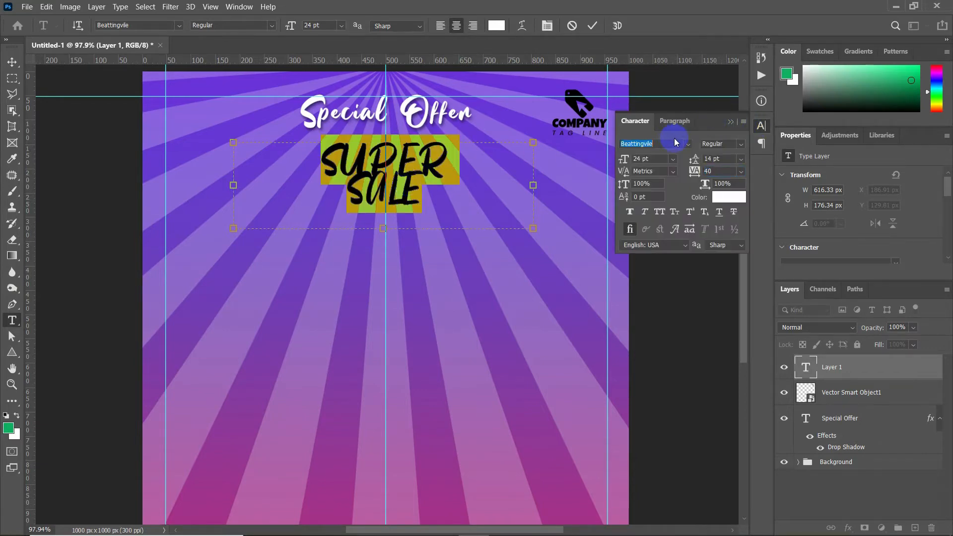
pyautogui.write('LUCKI')
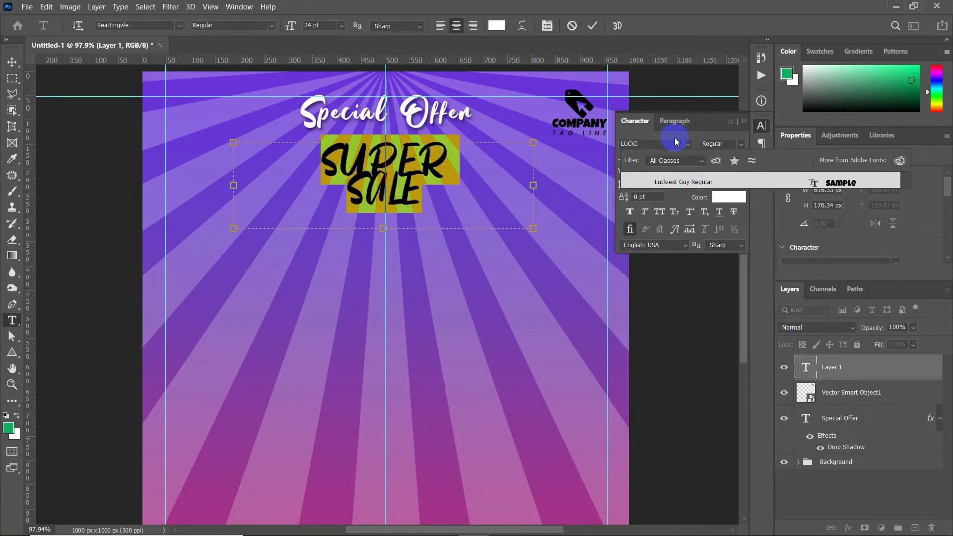
pyautogui.click(685, 182)
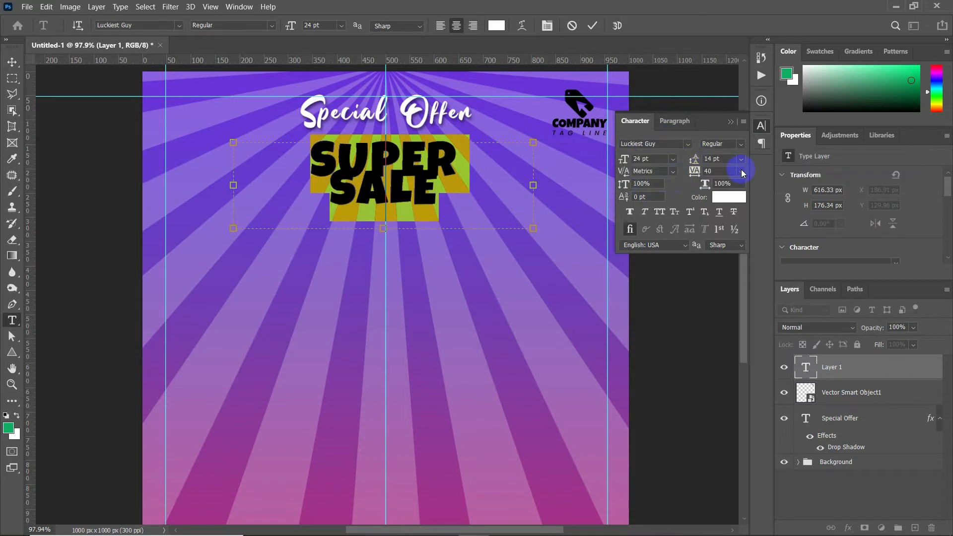
pyautogui.click(742, 159)
pyautogui.click(720, 172)
pyautogui.moveTo(698, 162); pyautogui.dragTo(693, 160)
# Warp the "SUPER SALE" text with the Arc style and a slight upward bend
pyautogui.click(521, 29)
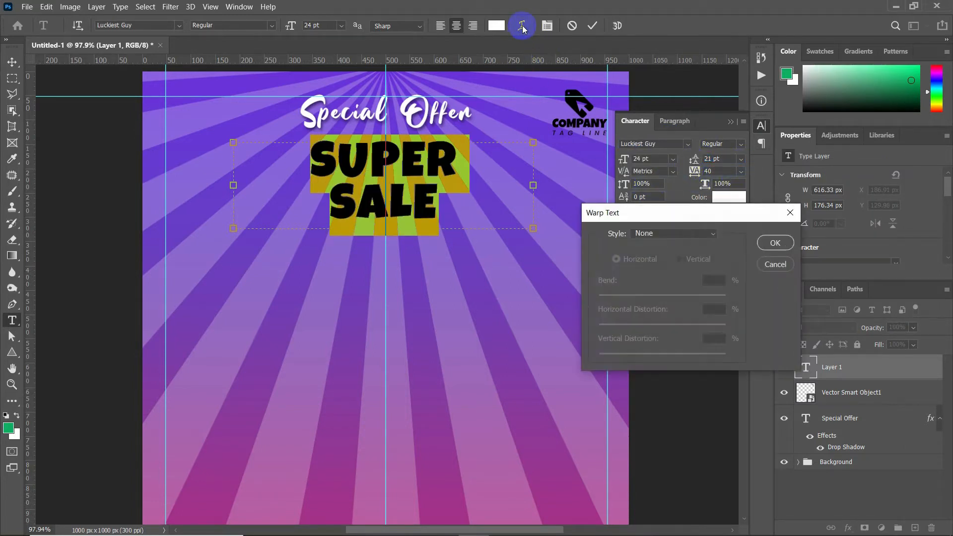
pyautogui.click(662, 233)
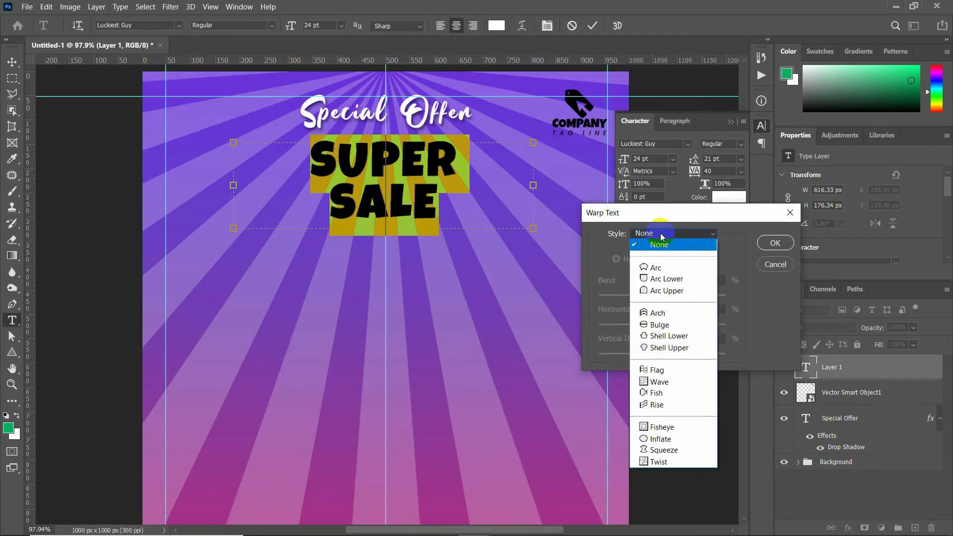
pyautogui.click(660, 267)
pyautogui.moveTo(694, 298); pyautogui.dragTo(669, 300)
pyautogui.click(777, 243)
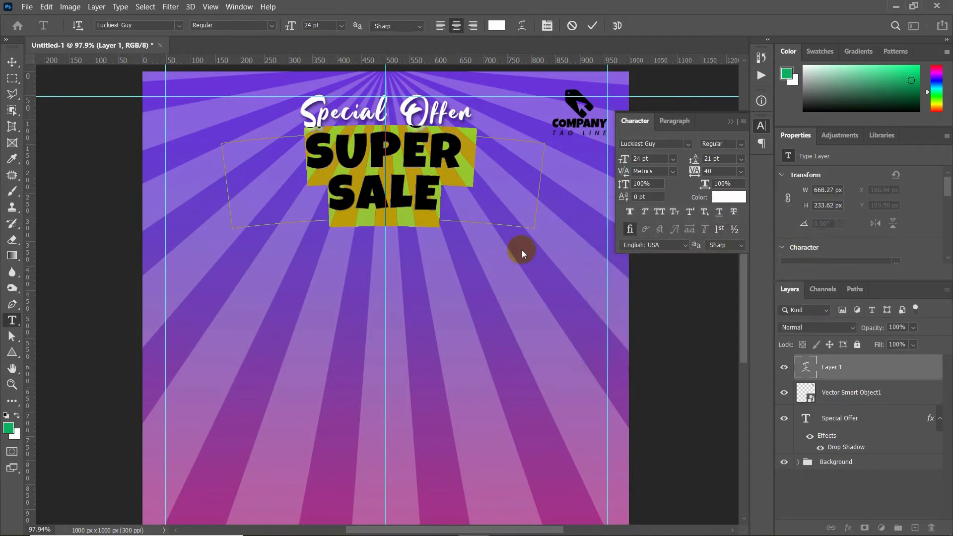
# Shift the "SUPER SALE" text slightly down and enlarge it proportionally to about 125%
pyautogui.click(334, 192)
pyautogui.click(12, 62)
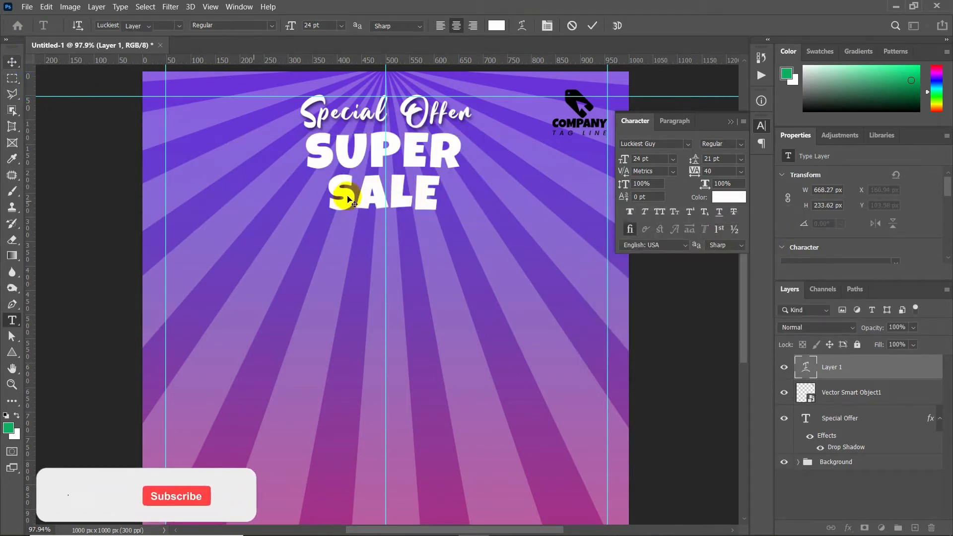
pyautogui.moveTo(349, 166); pyautogui.dragTo(349, 171)
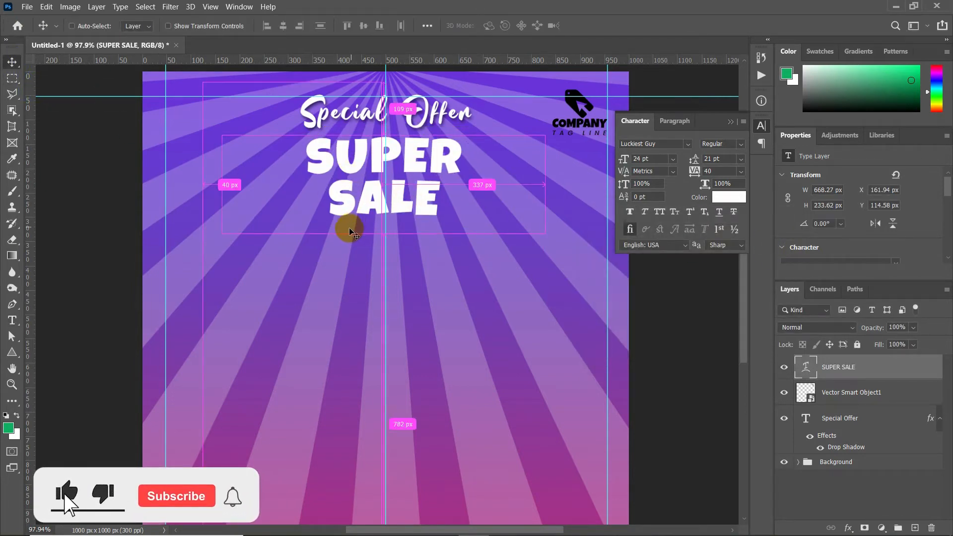
pyautogui.hotkey('ctrl', 't')
pyautogui.moveTo(222, 238); pyautogui.dragTo(132, 259)
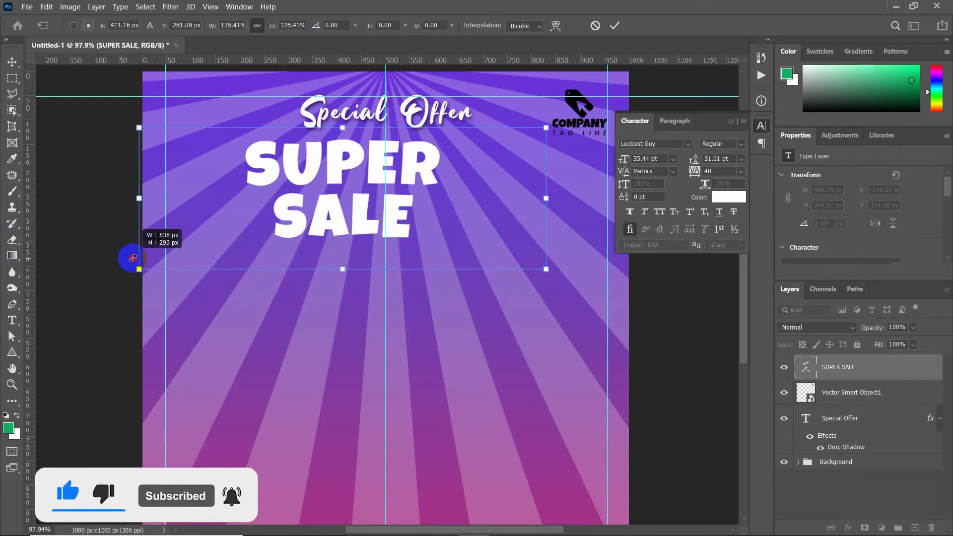
# Set the whole "SUPER SALE" text to 91% vertical scale and 22 pt leading
pyautogui.click(12, 320)
pyautogui.click(325, 198)
pyautogui.hotkey('ctrl', 'a')
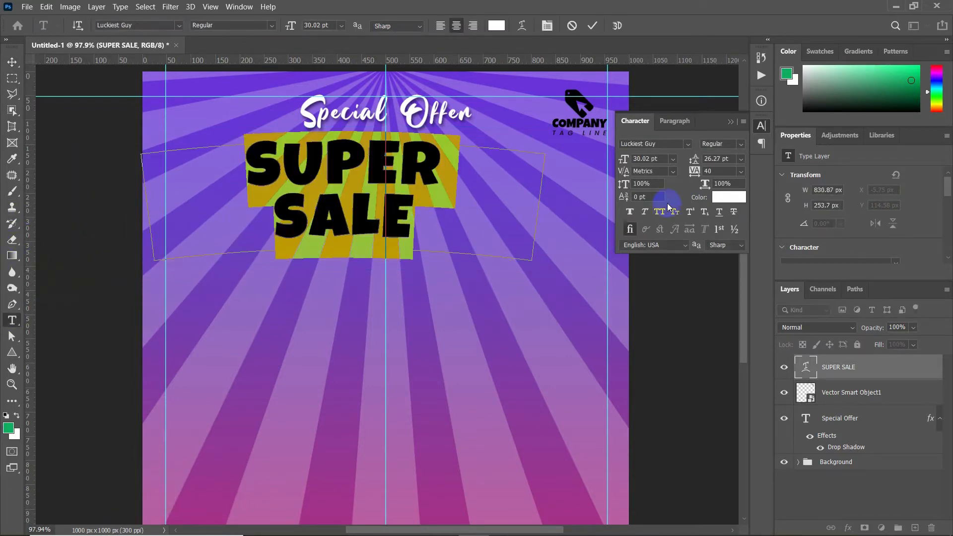
pyautogui.moveTo(626, 188); pyautogui.dragTo(622, 188)
pyautogui.moveTo(694, 159); pyautogui.dragTo(694, 158)
pyautogui.click(592, 26)
# Centre the "SUPER SALE" text horizontally below "Special Offer", at about X 85, Y 120 px
pyautogui.click(12, 62)
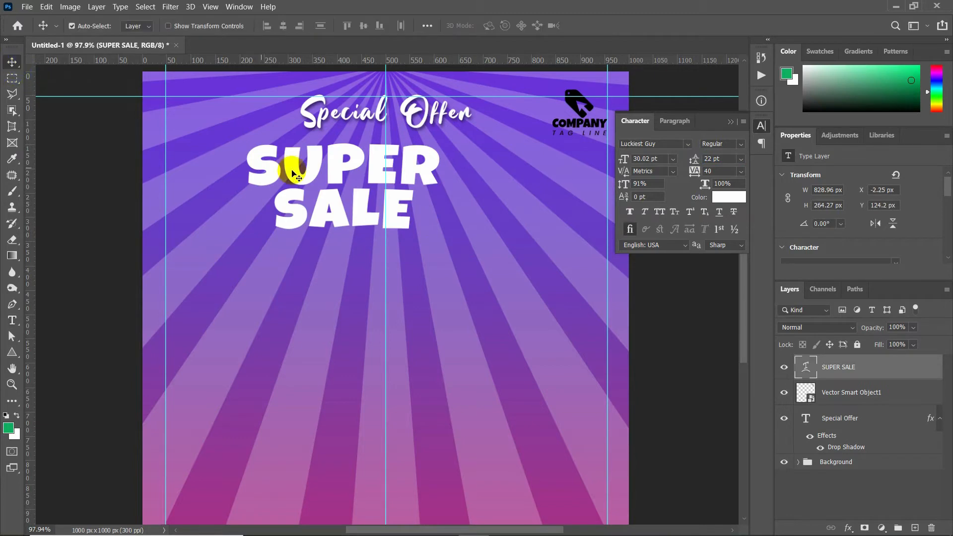
pyautogui.moveTo(304, 177); pyautogui.dragTo(347, 178)
pyautogui.scroll(-2, 345, 209)
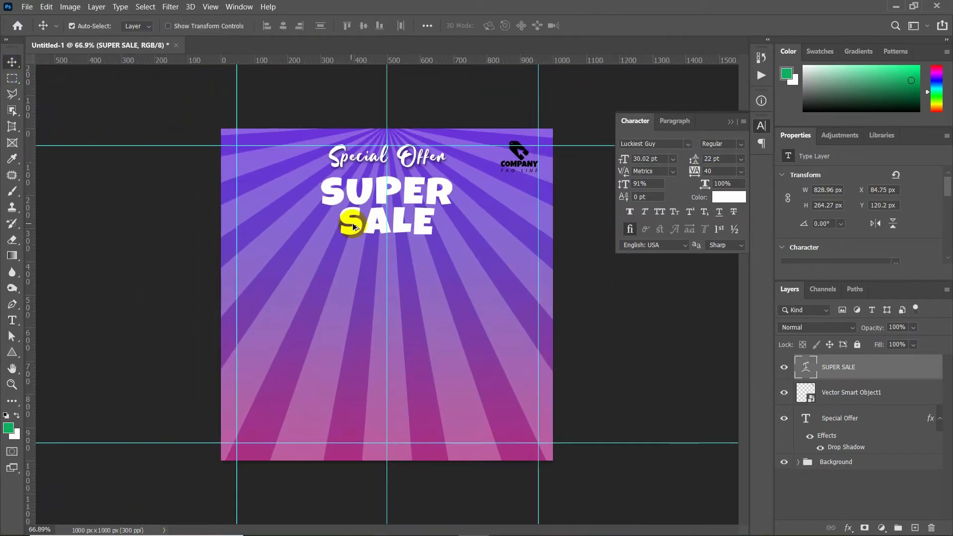
# Give the "SUPER SALE" text a white (ffffff) outside stroke, 5 px wide at 92% opacity
pyautogui.click(849, 527)
pyautogui.click(859, 410)
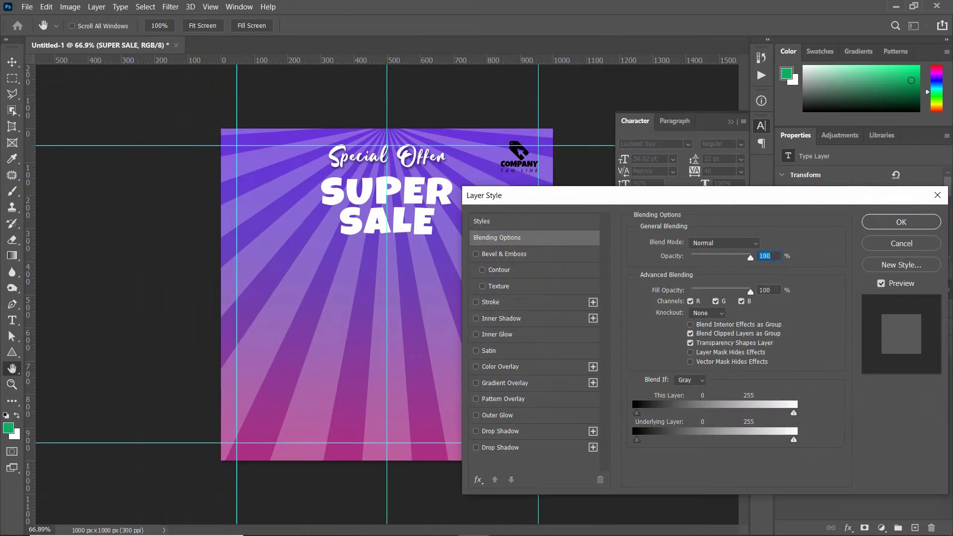
pyautogui.click(490, 303)
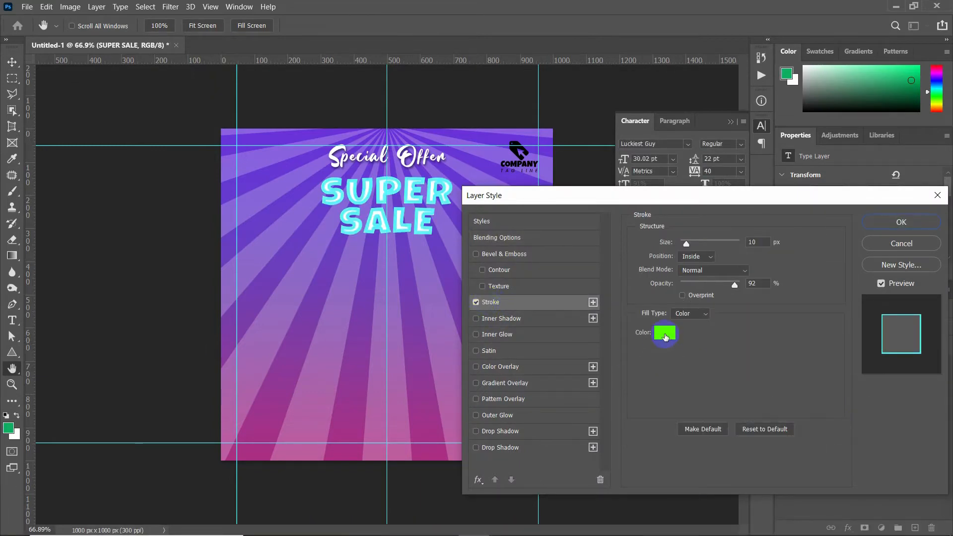
pyautogui.click(666, 337)
pyautogui.write('ffffff')
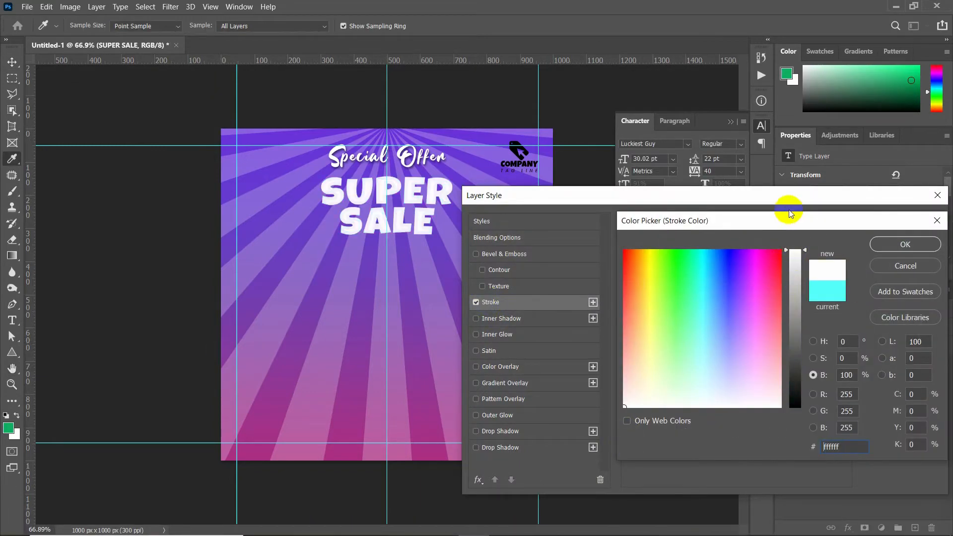
pyautogui.click(906, 244)
pyautogui.click(696, 257)
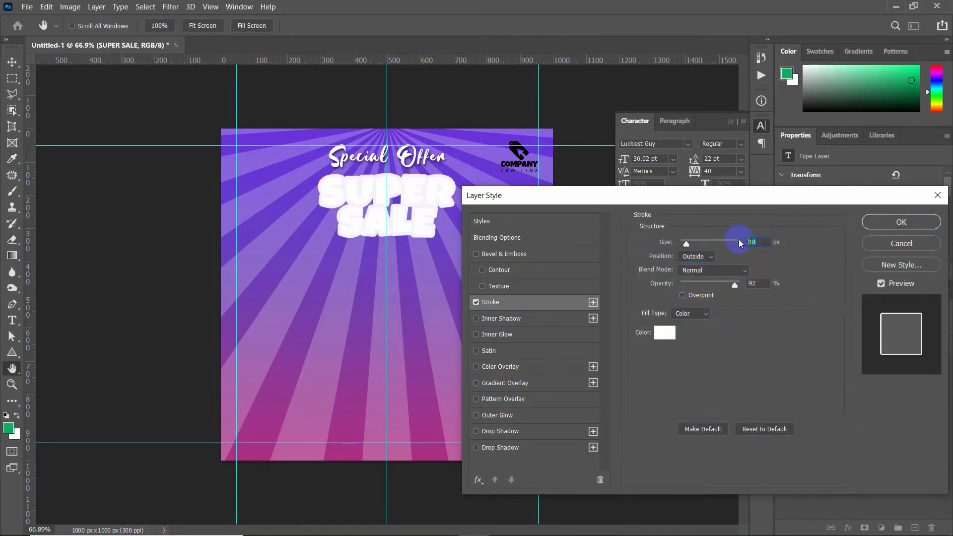
pyautogui.write('8')
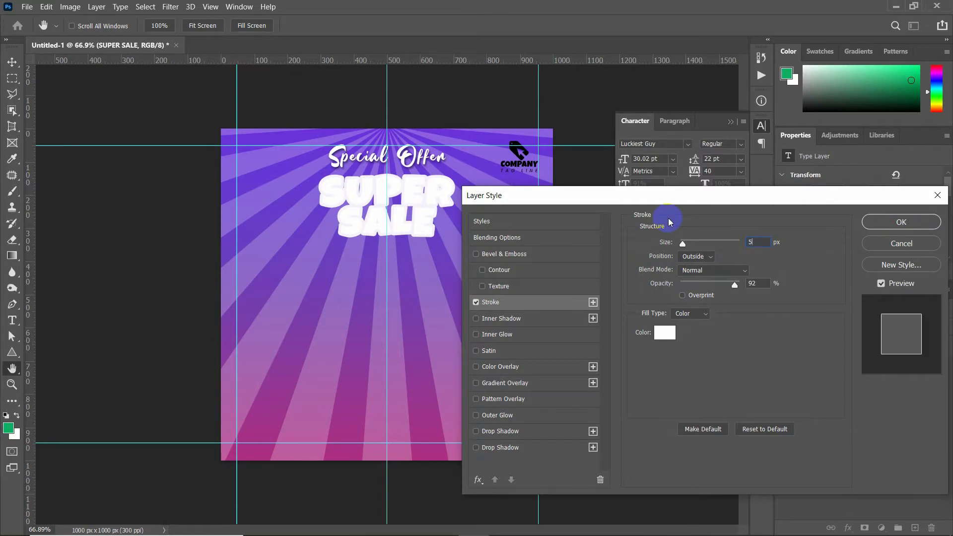
# Add a white Overlay inner shadow to "SUPER SALE" with 45% opacity, 135° angle, 19 px distance and 10 px size
pyautogui.click(491, 321)
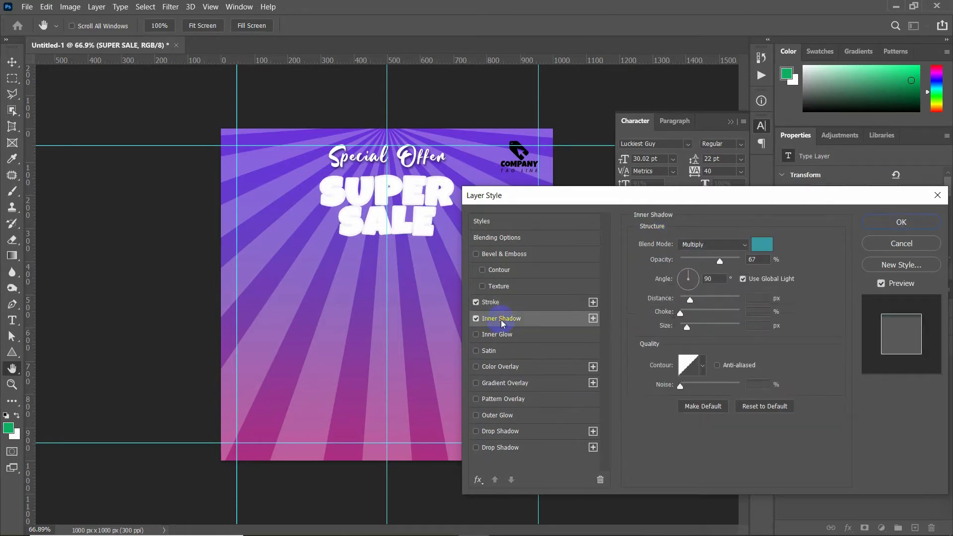
pyautogui.click(715, 244)
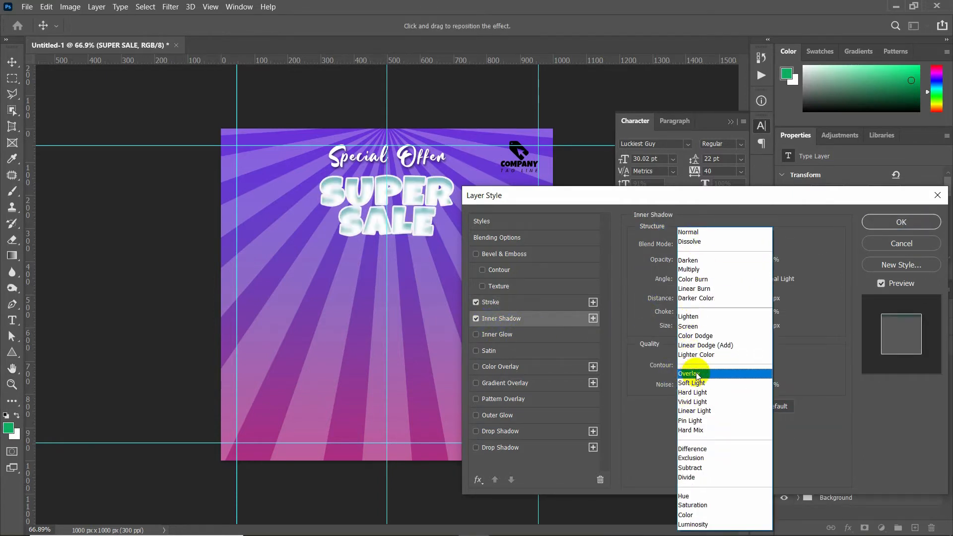
pyautogui.click(695, 374)
pyautogui.click(757, 244)
pyautogui.moveTo(796, 305); pyautogui.dragTo(795, 233)
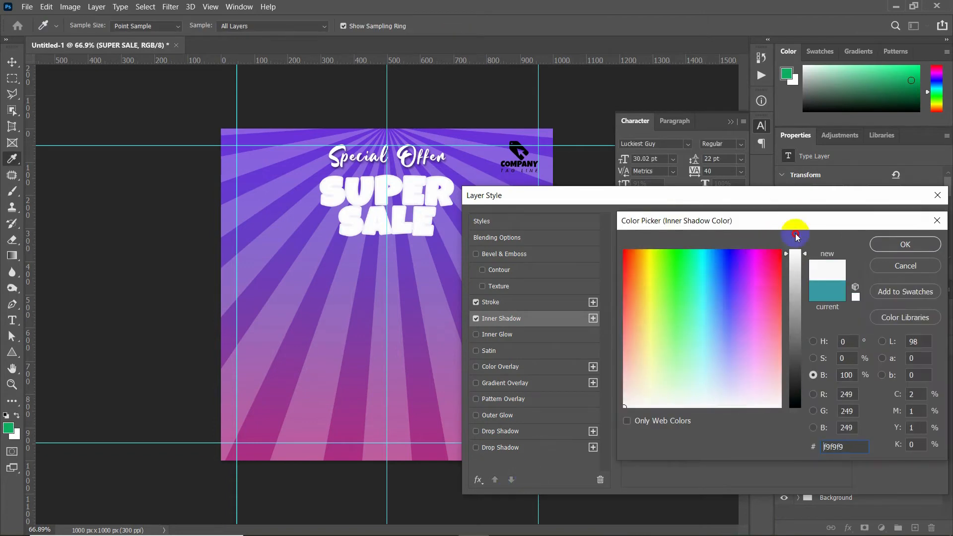
pyautogui.click(916, 245)
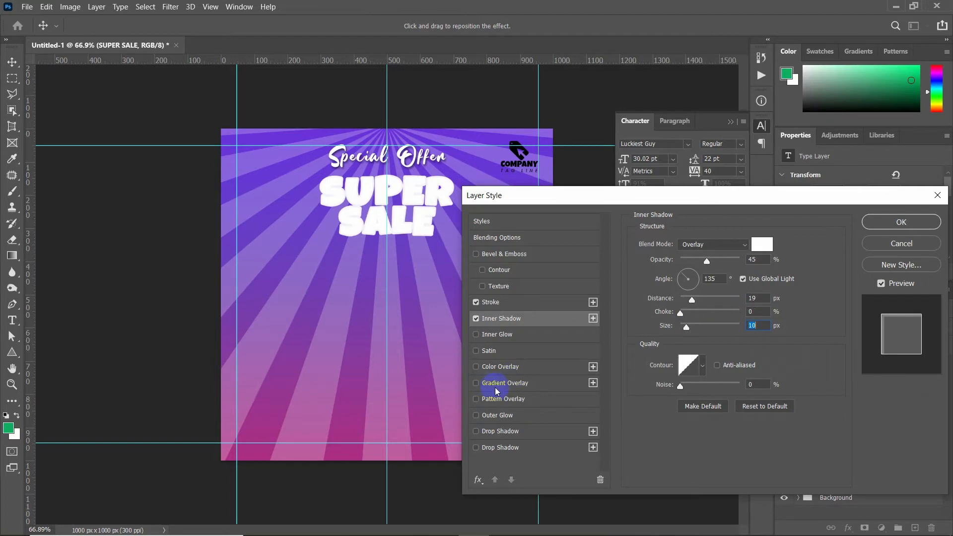
# Apply a gradient overlay to "SUPER SALE" using the Blue_13 preset from the Blues group
pyautogui.click(497, 389)
pyautogui.click(718, 268)
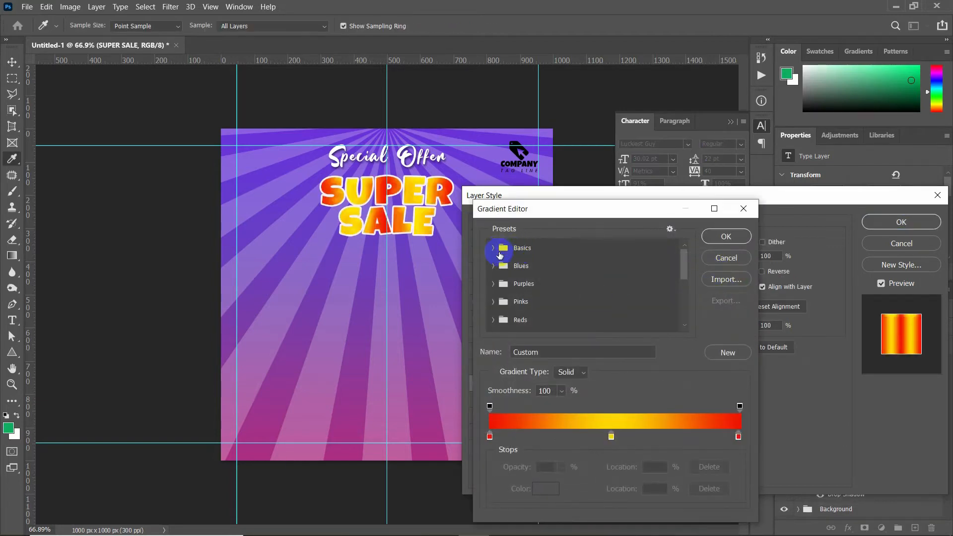
pyautogui.click(502, 265)
pyautogui.click(569, 303)
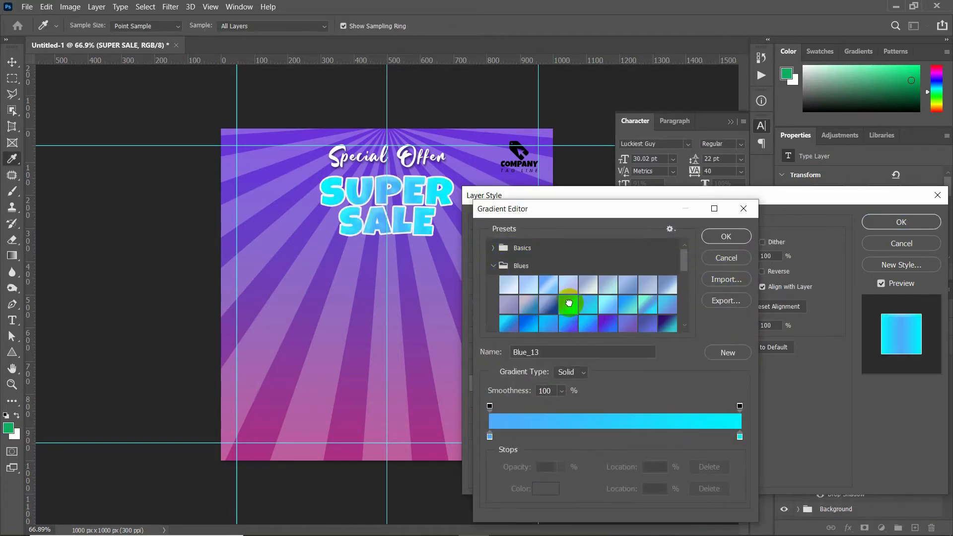
# Recolour the gradient's starting stop to 4e9dda and set the colour midpoint to 52%
pyautogui.doubleClick(490, 437)
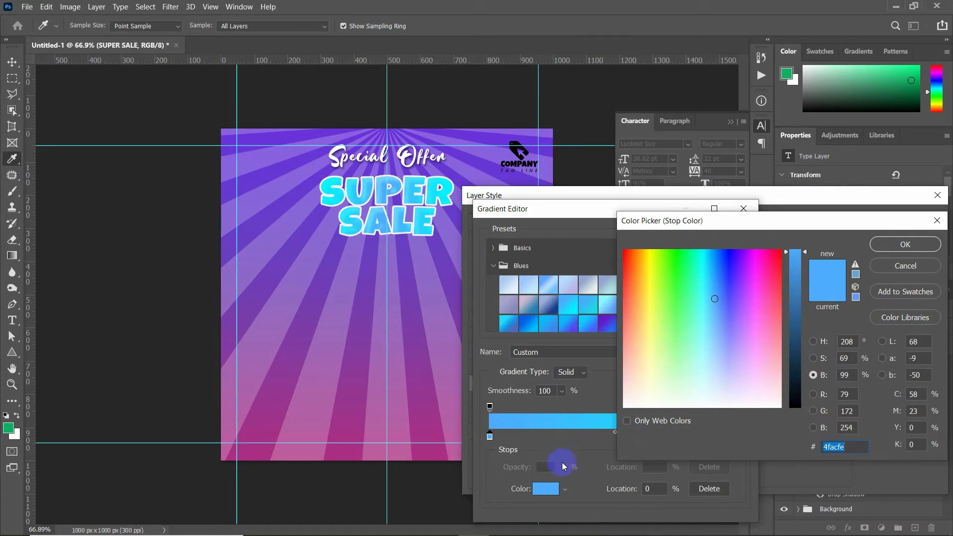
pyautogui.click(714, 307)
pyautogui.click(798, 272)
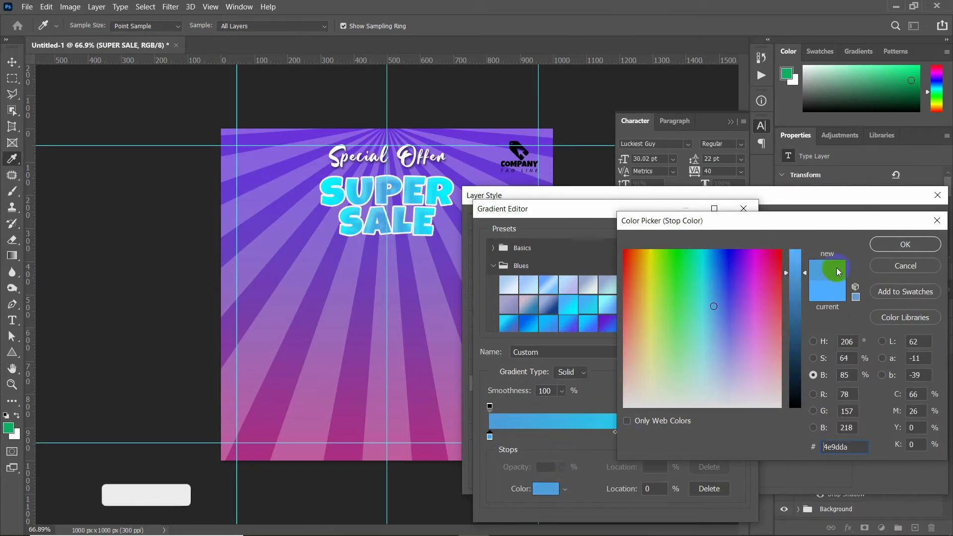
pyautogui.press('Return')
pyautogui.click(621, 435)
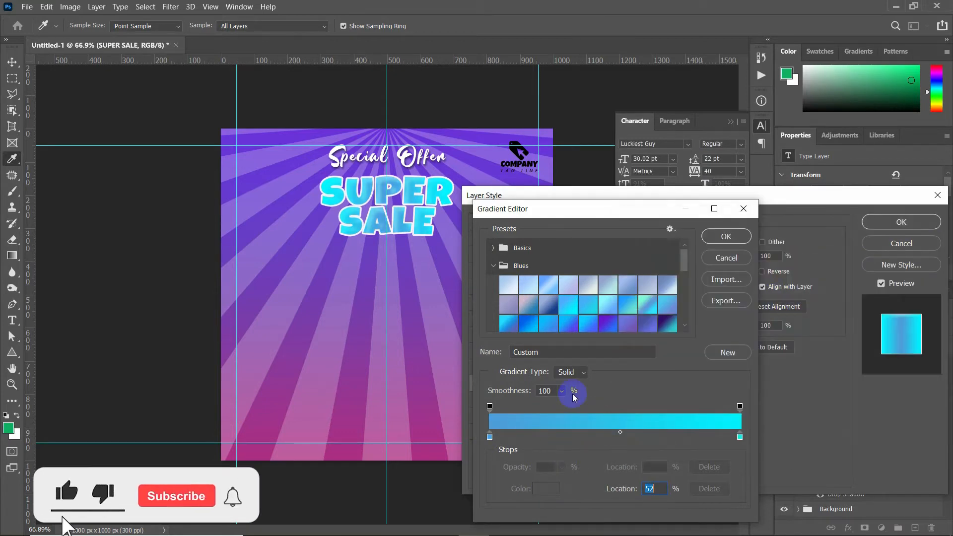
pyautogui.press('Return')
# Reverse the gradient overlay and turn its angle so the colours run nearly vertically with a slight tilt
pyautogui.click(762, 272)
pyautogui.moveTo(718, 328); pyautogui.dragTo(687, 300)
# Add a second inner shadow to "SUPER SALE" and set its colour to black
pyautogui.click(503, 319)
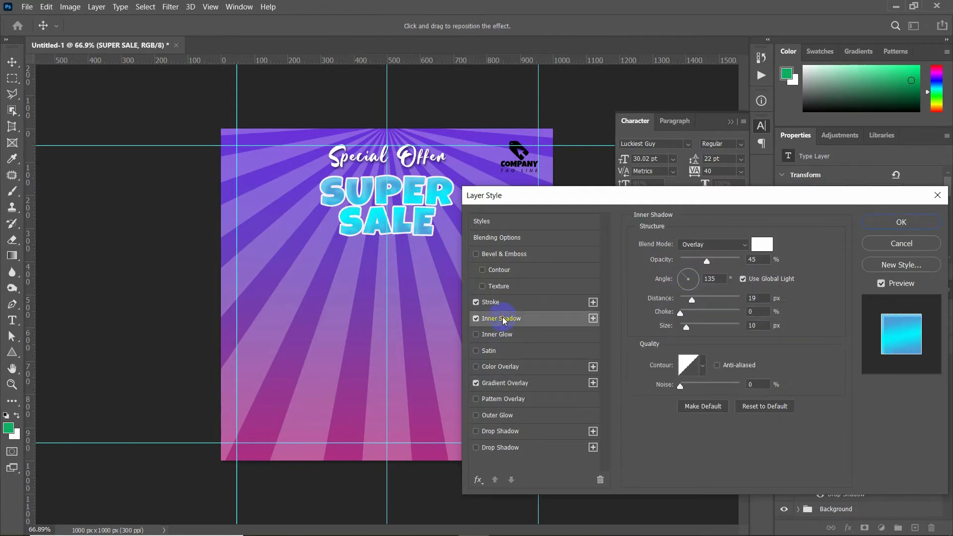
pyautogui.click(594, 319)
pyautogui.click(536, 334)
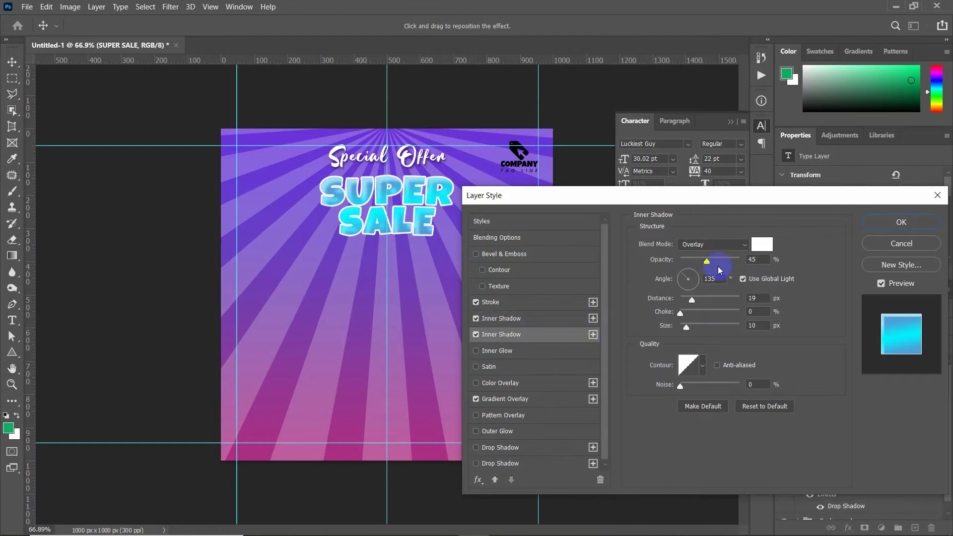
pyautogui.click(763, 244)
pyautogui.click(796, 411)
pyautogui.click(906, 244)
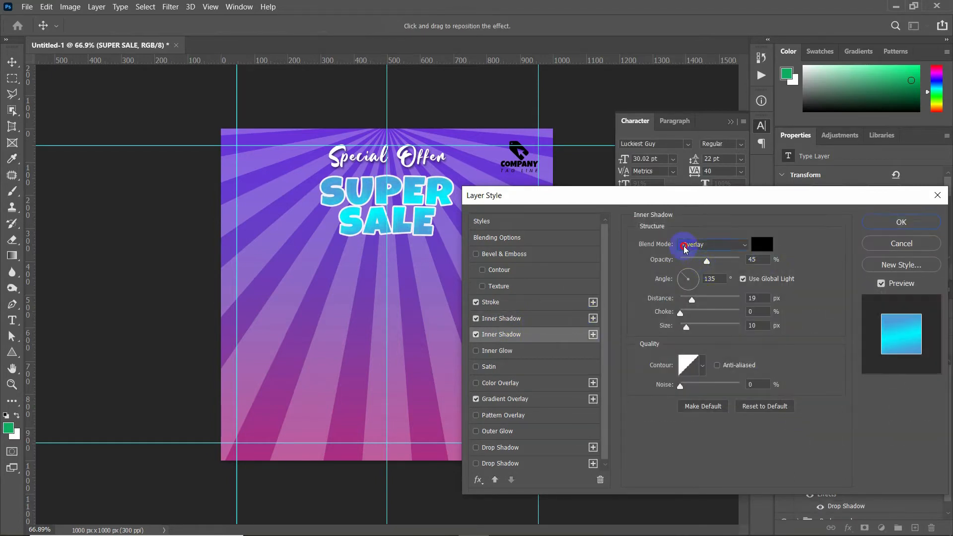
# Change the second inner shadow's blend mode, lower its opacity and turn off Use Global Light
pyautogui.click(690, 244)
pyautogui.click(684, 270)
pyautogui.moveTo(707, 261)
pyautogui.mouseDown()
pyautogui.moveTo(676, 278)
pyautogui.moveTo(698, 279)
pyautogui.moveTo(711, 264)
pyautogui.moveTo(698, 267)
pyautogui.mouseUp()
pyautogui.click(695, 278)
pyautogui.click(744, 279)
# Recolour the second inner shadow of "SUPER SALE" to dark teal 174e58 and fine-tune its opacity
pyautogui.click(762, 244)
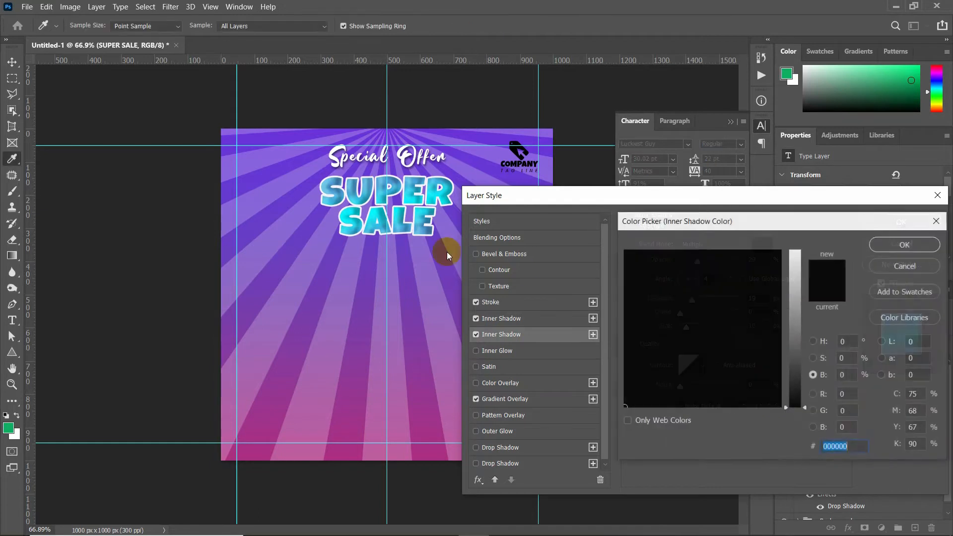
pyautogui.click(377, 211)
pyautogui.click(726, 341)
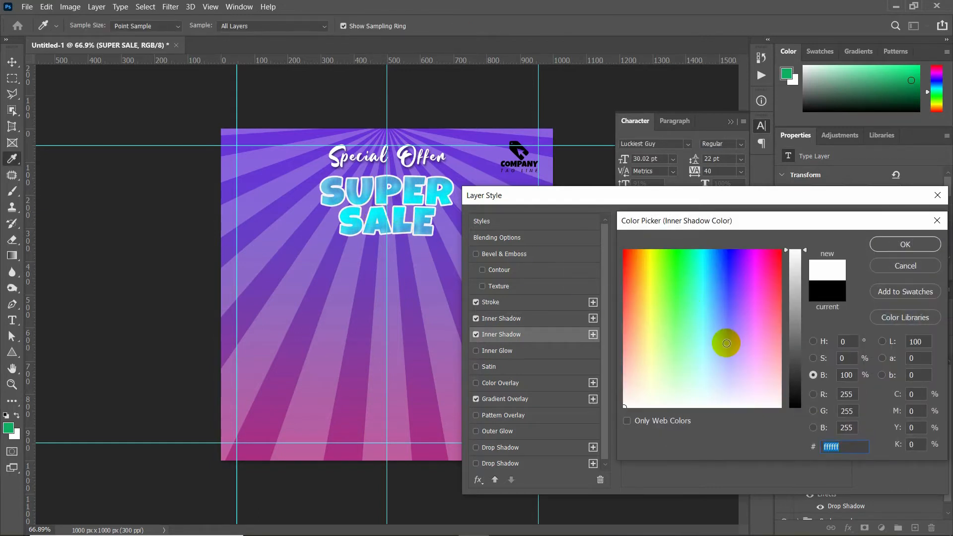
pyautogui.click(707, 290)
pyautogui.click(794, 348)
pyautogui.moveTo(794, 348); pyautogui.dragTo(795, 354)
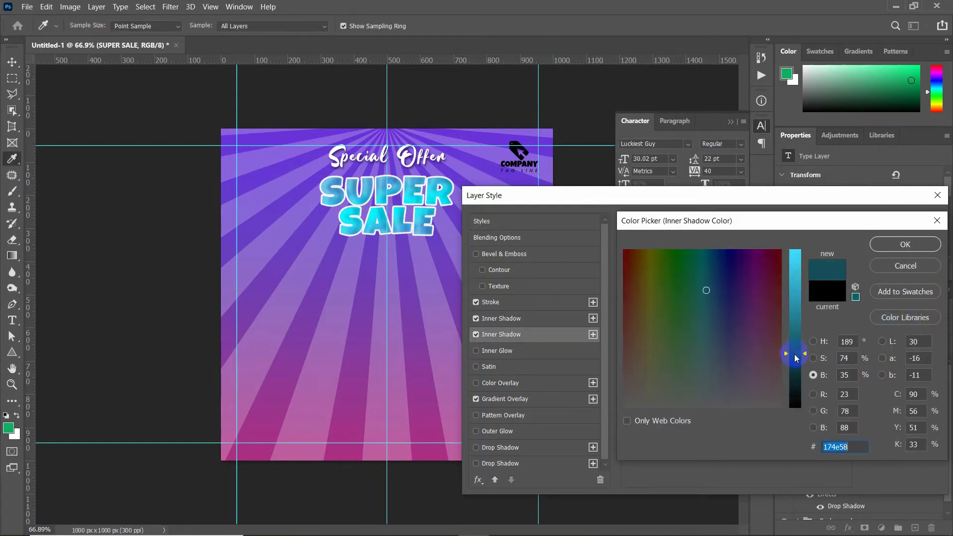
pyautogui.click(883, 247)
pyautogui.click(767, 259)
pyautogui.moveTo(725, 259); pyautogui.dragTo(711, 263)
# Add a drop shadow to "SUPER SALE" with 16 px distance, 16 px size and about 70% opacity
pyautogui.click(494, 464)
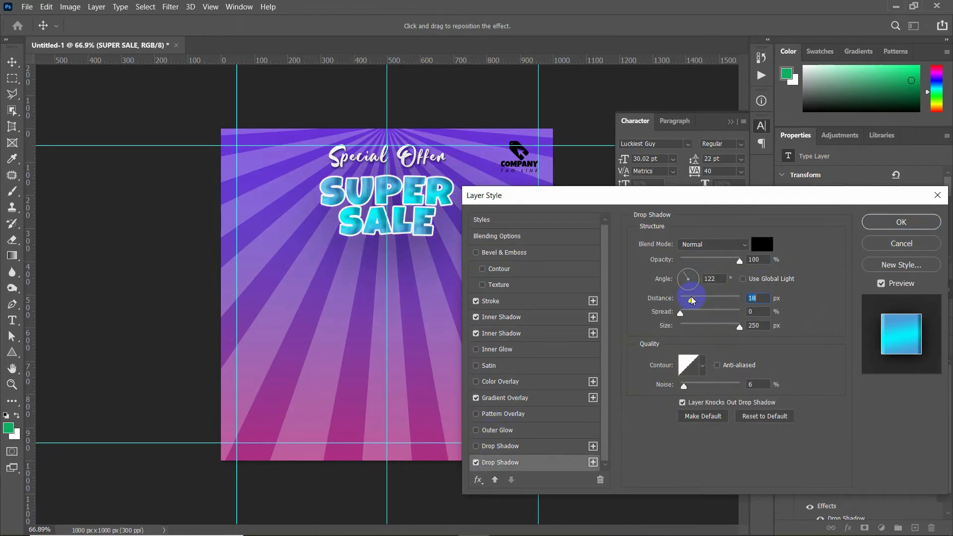
pyautogui.click(694, 326)
pyautogui.moveTo(695, 326); pyautogui.dragTo(691, 304)
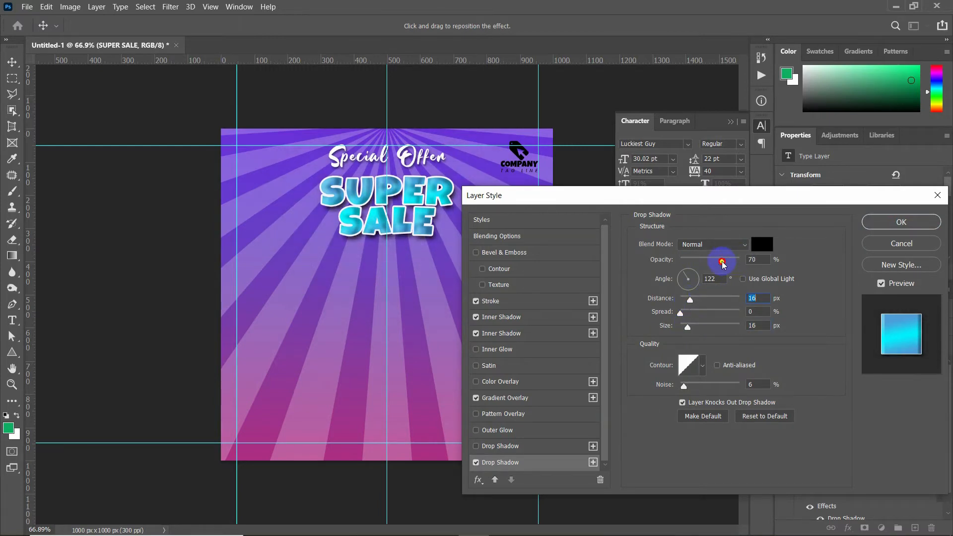
# Colour the drop shadow dark purple and set it to 81% opacity, 23 px distance and about 13 px size
pyautogui.click(762, 244)
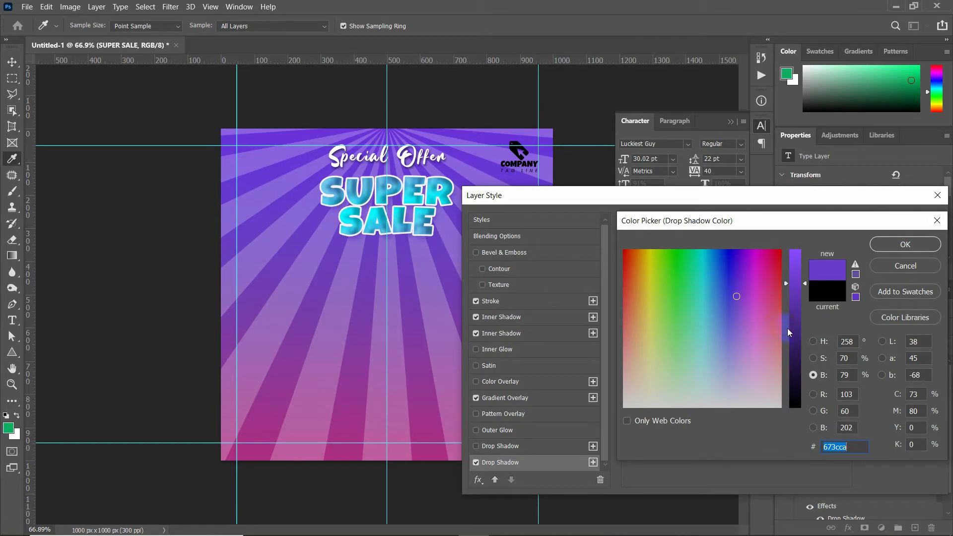
pyautogui.moveTo(790, 333); pyautogui.dragTo(794, 347)
pyautogui.click(887, 244)
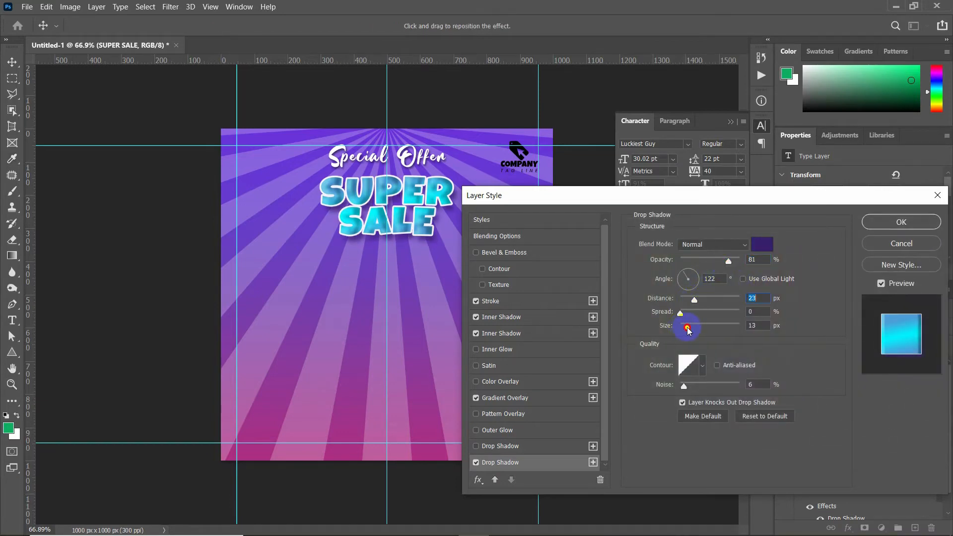
pyautogui.click(890, 224)
# Increase the Arc warp bend of "SUPER SALE" and move the headline down so it sits clear below "Special Offer"
pyautogui.click(12, 321)
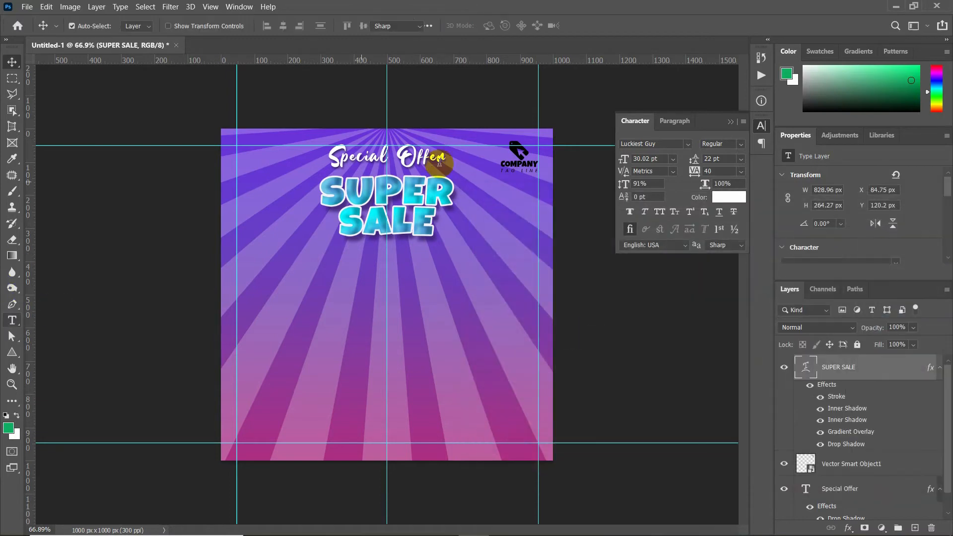
pyautogui.click(411, 210)
pyautogui.hotkey('ctrl', 'a')
pyautogui.click(522, 26)
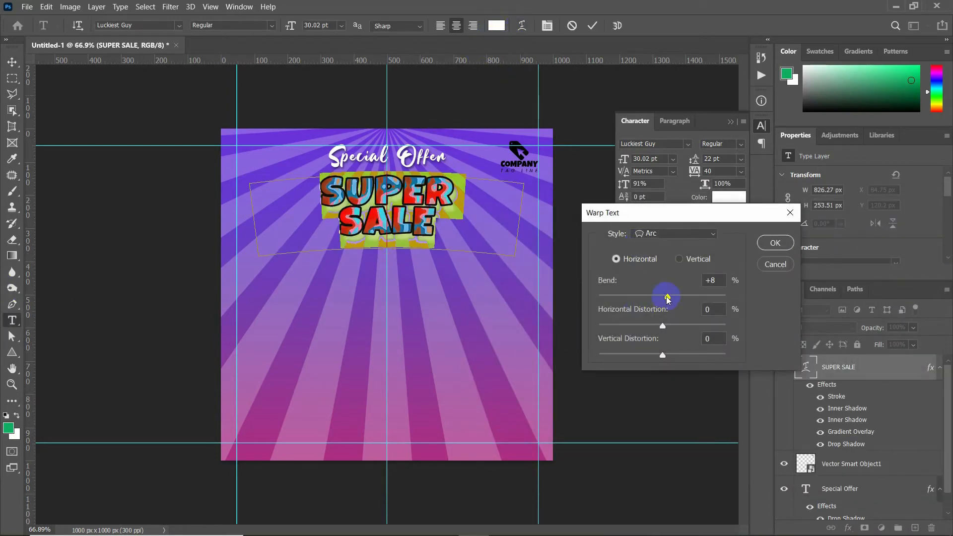
pyautogui.moveTo(666, 296); pyautogui.dragTo(677, 301)
pyautogui.click(775, 243)
pyautogui.click(12, 62)
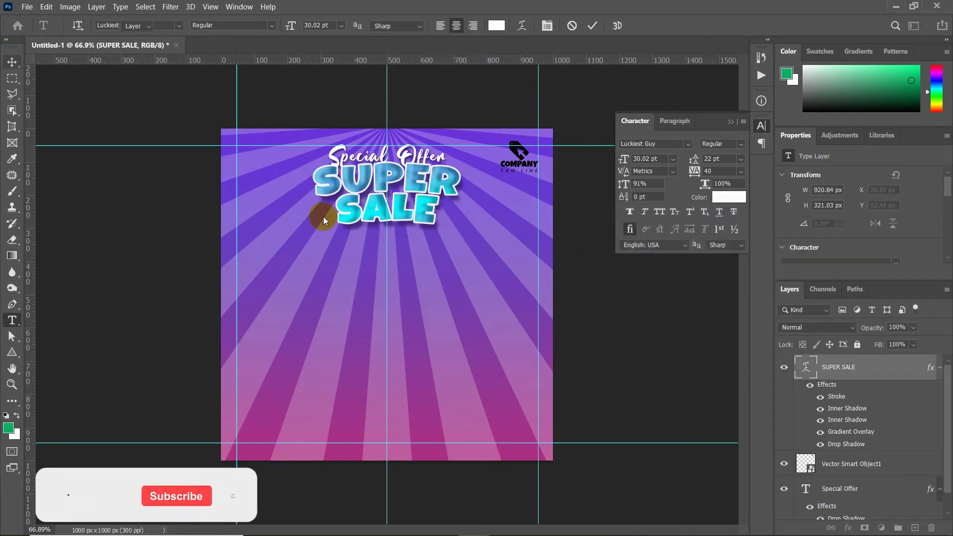
pyautogui.click(437, 310)
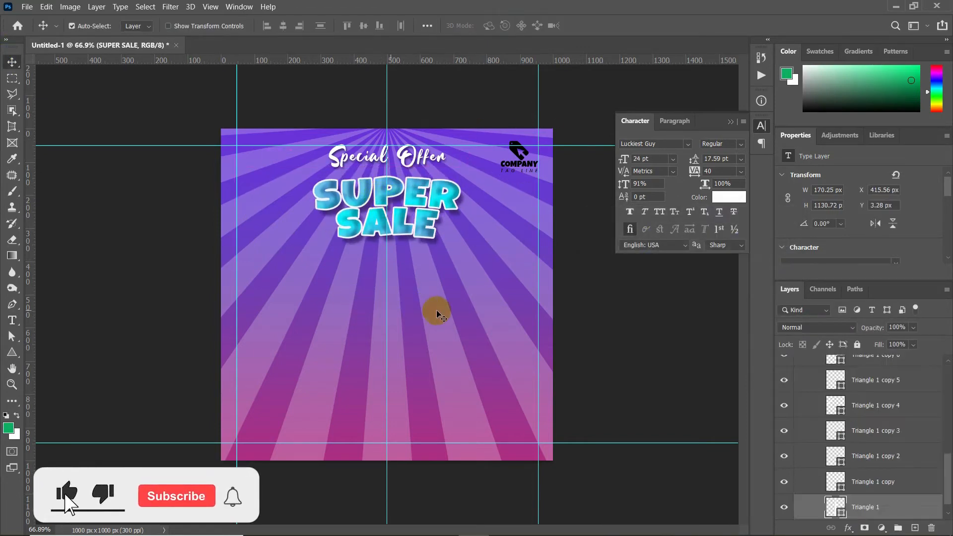
# Collapse the "pattern for background" group and its parent "Background" group
pyautogui.scroll(-1, 857, 479)
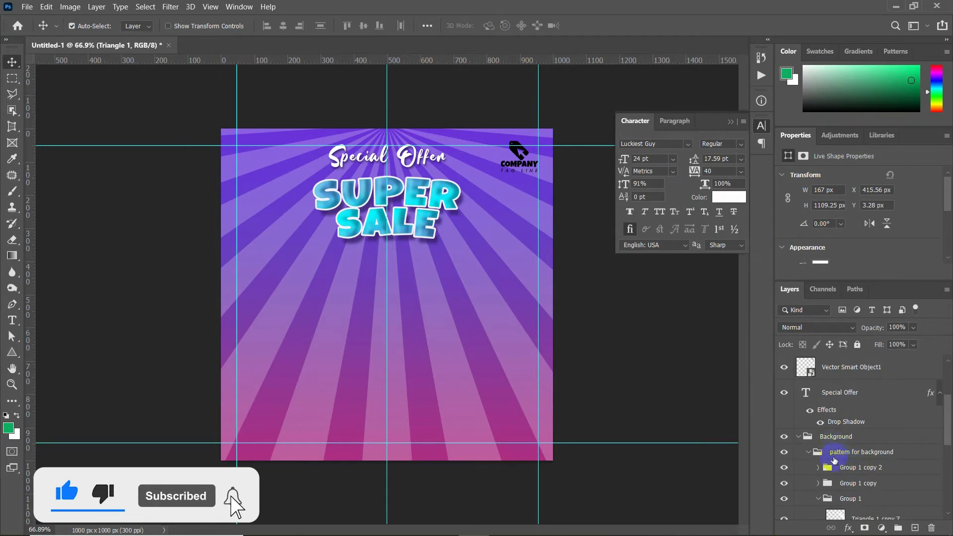
pyautogui.click(810, 453)
pyautogui.scroll(3, 814, 491)
pyautogui.scroll(-3, 814, 461)
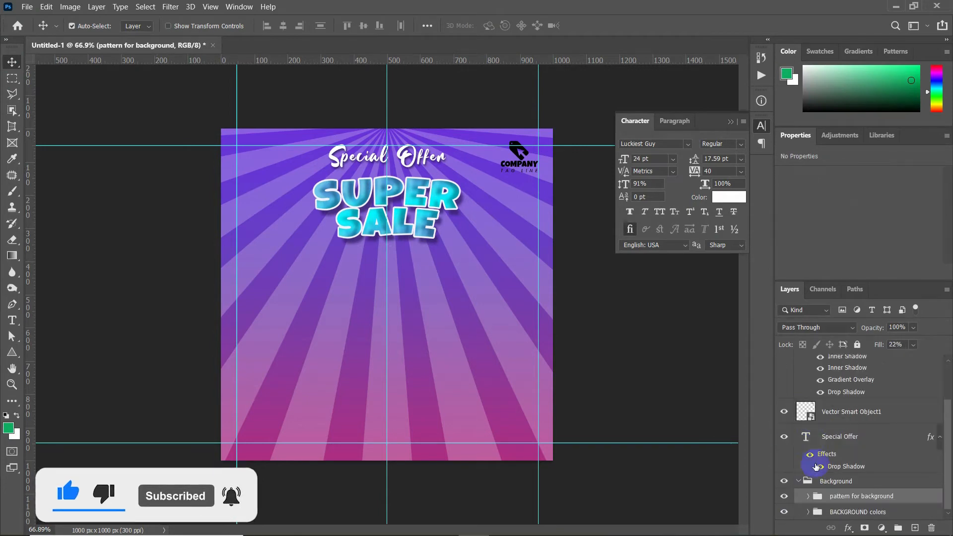
pyautogui.click(799, 480)
pyautogui.scroll(1, 831, 458)
pyautogui.scroll(-1, 827, 462)
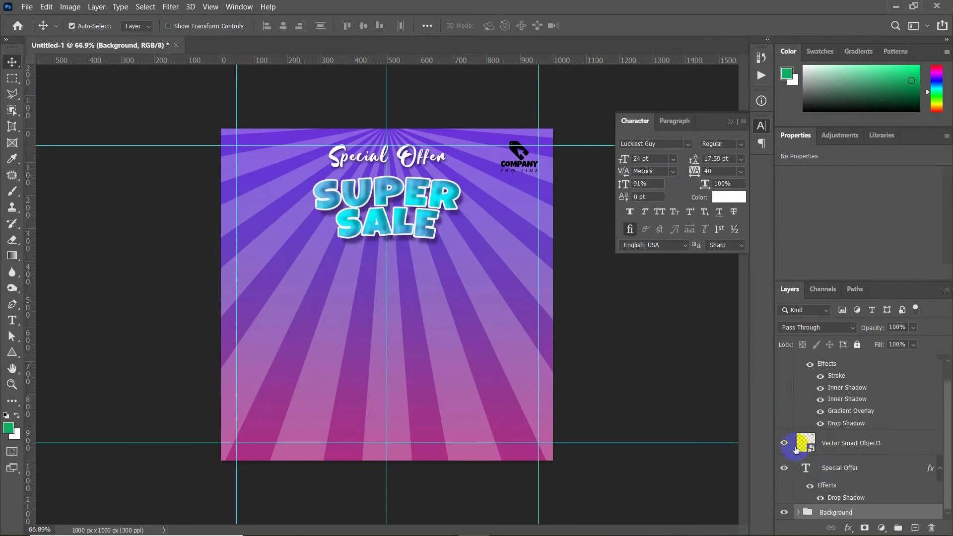
# Move the company logo layer above the "SUPER SALE" layer in the stacking order
pyautogui.click(835, 446)
pyautogui.click(785, 444)
pyautogui.moveTo(854, 451); pyautogui.dragTo(831, 361)
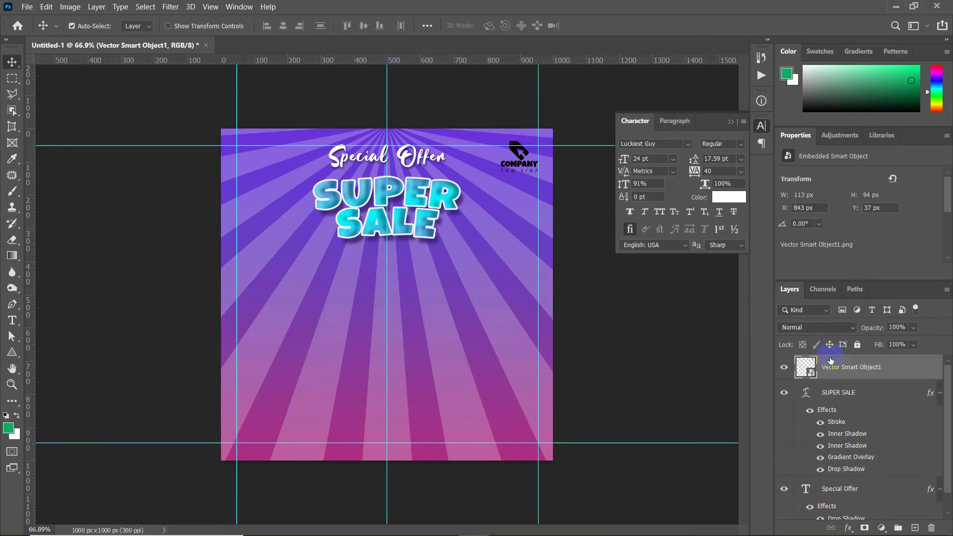
# Group the "SUPER SALE" and "Special Offer" layers and name the group "TEXTS"
pyautogui.click(834, 401)
pyautogui.scroll(-1, 825, 489)
pyautogui.keyDown('shift'); pyautogui.click(837, 468); pyautogui.keyUp('shift')
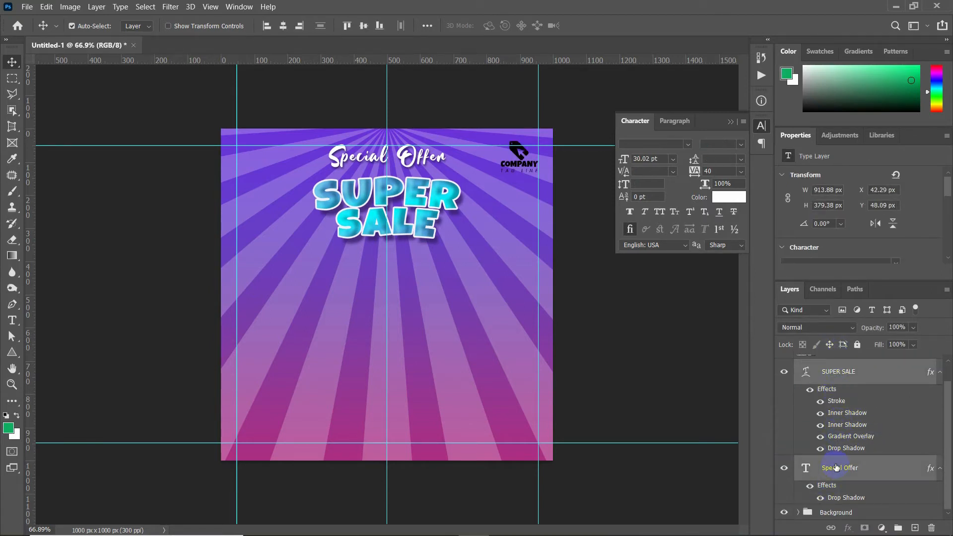
pyautogui.rightClick(841, 471)
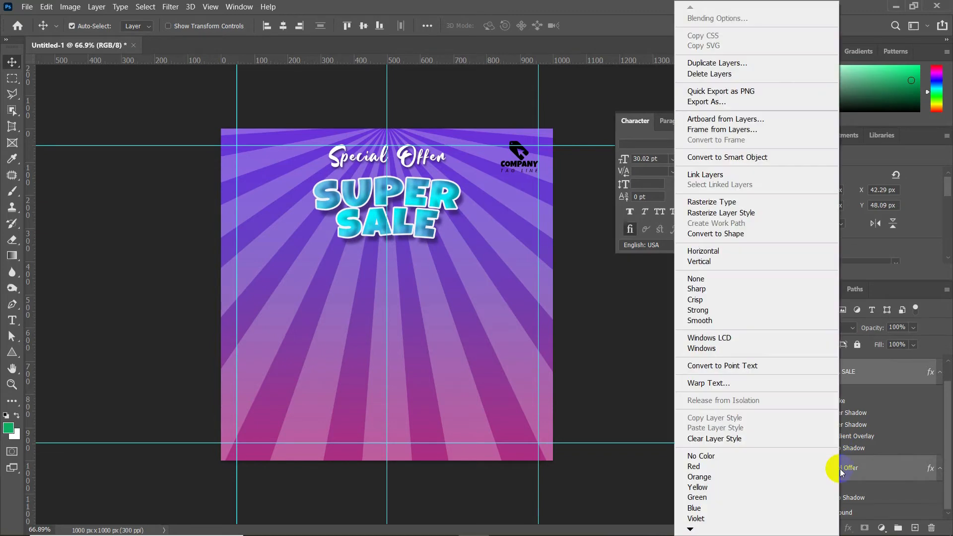
pyautogui.click(722, 102)
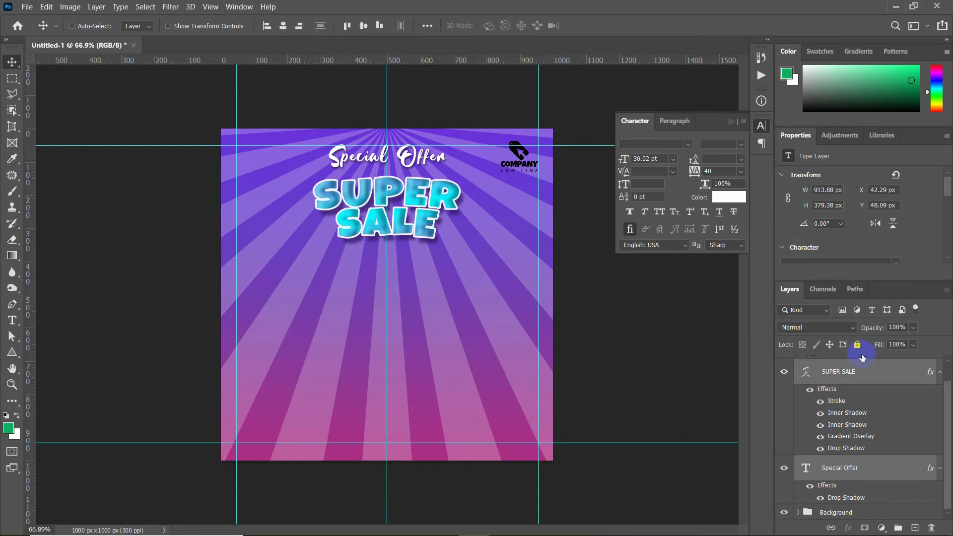
pyautogui.hotkey('ctrl', 'g')
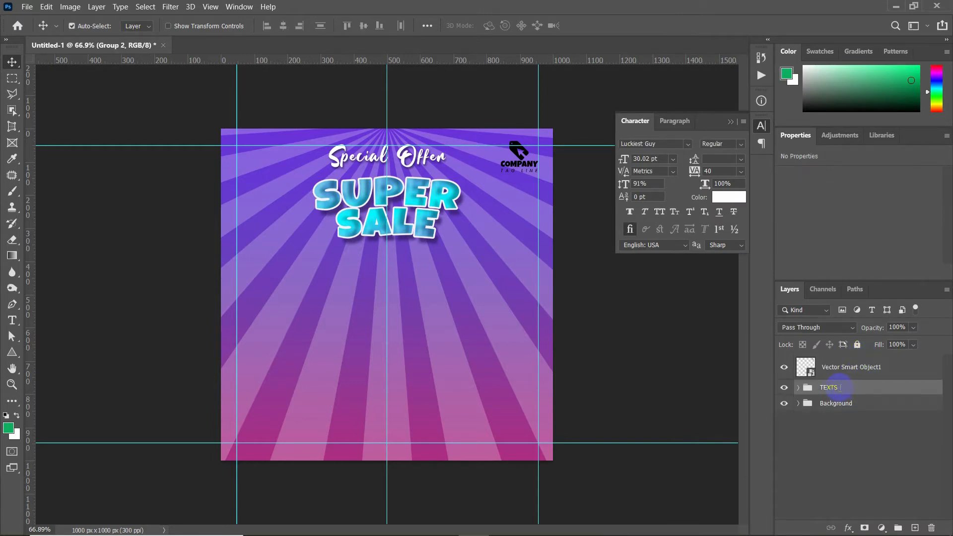
pyautogui.click(854, 376)
# Draw a rectangle of about 517 × 72 px below "SUPER SALE" on a new layer above the TEXTS group
pyautogui.click(845, 392)
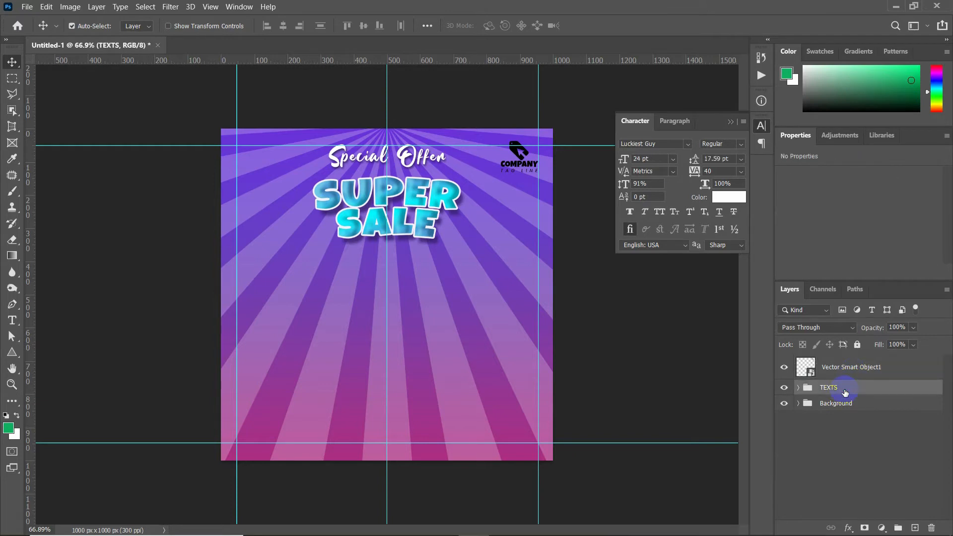
pyautogui.click(915, 528)
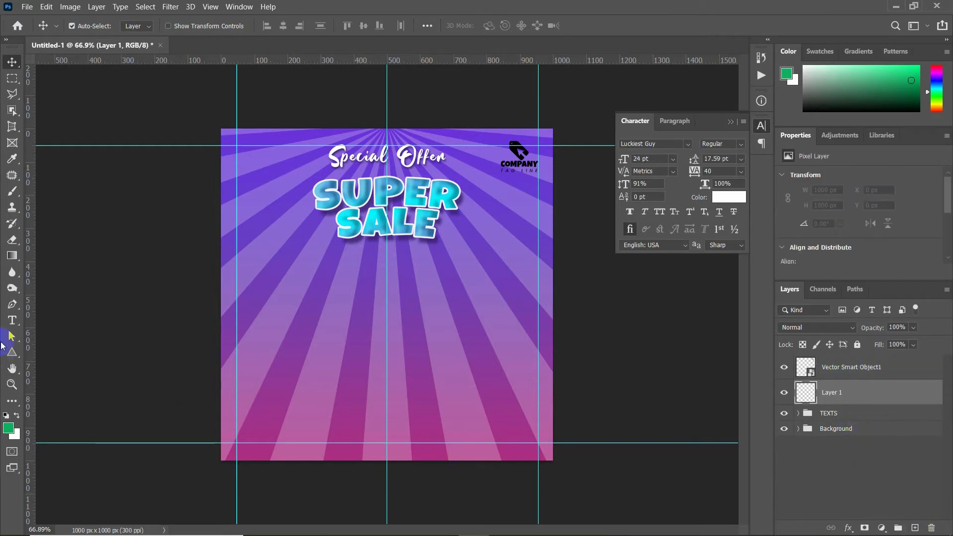
pyautogui.rightClick(11, 351)
pyautogui.click(65, 352)
pyautogui.moveTo(298, 248); pyautogui.dragTo(469, 272)
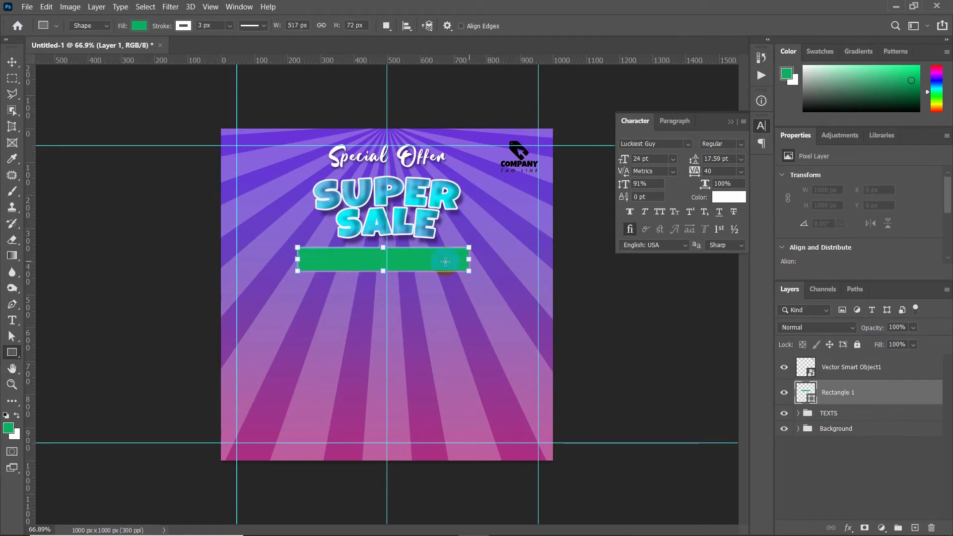
pyautogui.scroll(4, 446, 262)
pyautogui.moveTo(499, 232); pyautogui.dragTo(498, 232)
# Fill the rectangle with white and remove its stroke
pyautogui.click(139, 26)
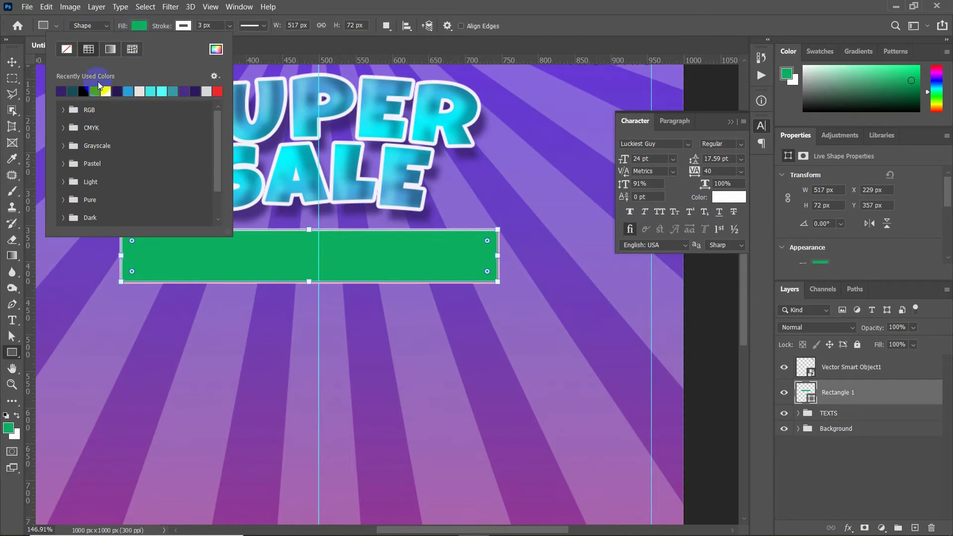
pyautogui.click(108, 90)
pyautogui.click(183, 26)
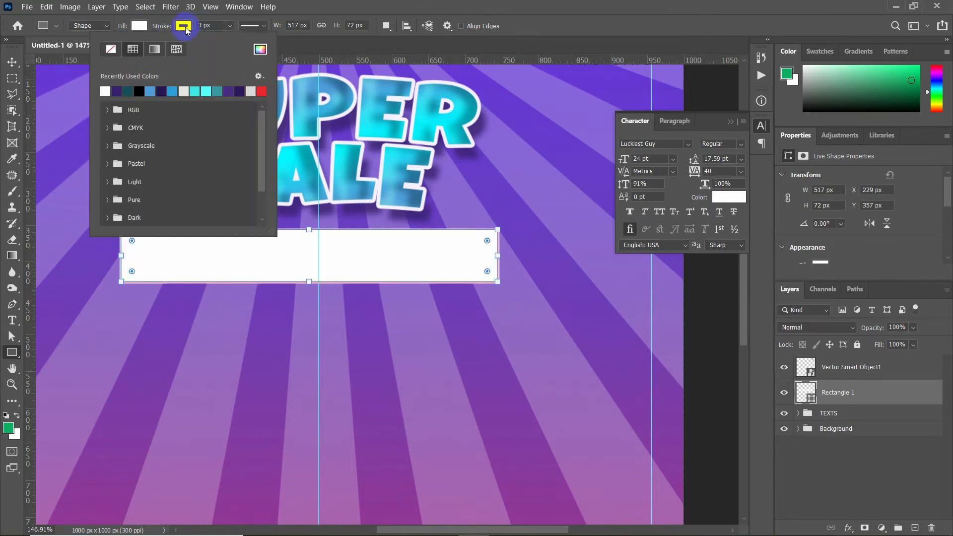
pyautogui.click(111, 52)
# Slant the white rectangle by shifting both upper corners to the right, about 8.5°, and nudge it slightly down
pyautogui.click(12, 62)
pyautogui.hotkey('ctrl', 't')
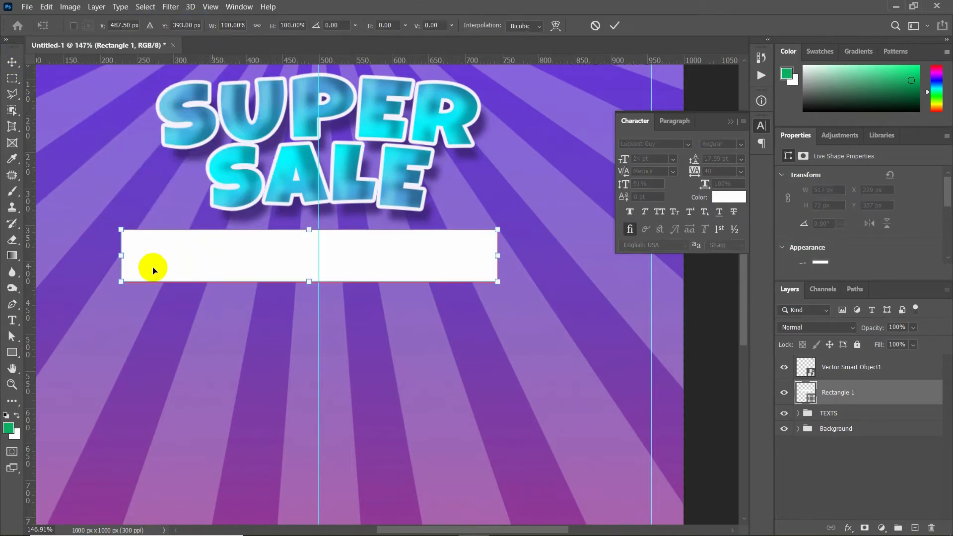
pyautogui.moveTo(122, 231); pyautogui.dragTo(129, 231)
pyautogui.moveTo(497, 230); pyautogui.dragTo(506, 230)
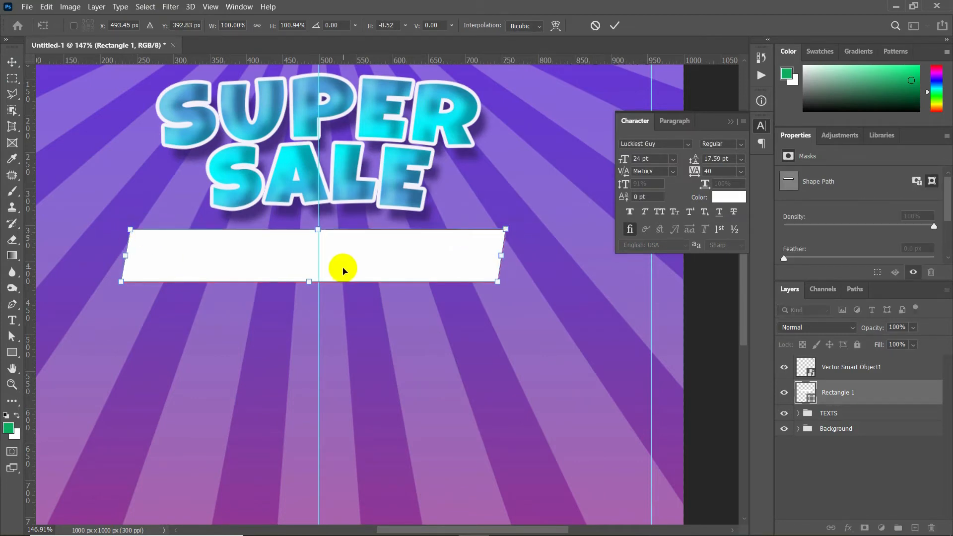
pyautogui.moveTo(348, 263); pyautogui.dragTo(349, 265)
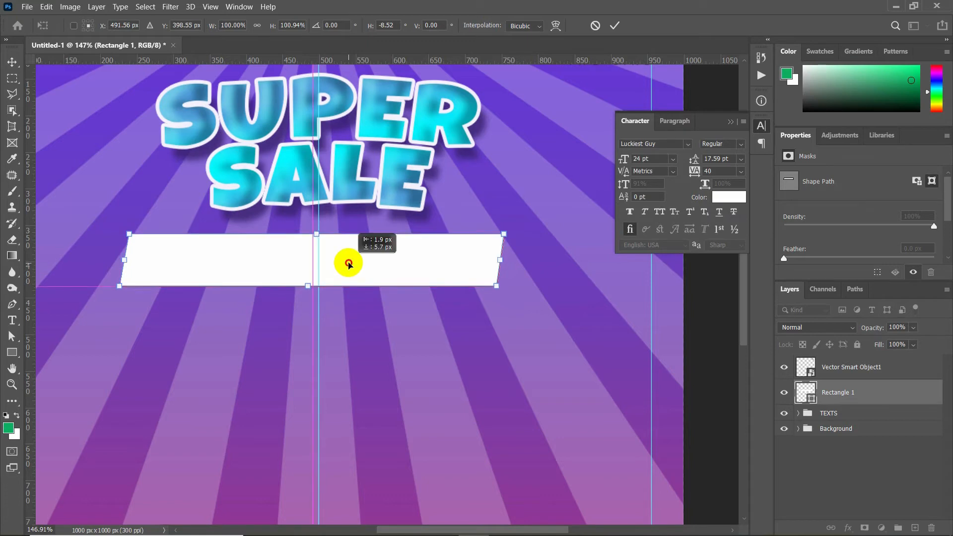
pyautogui.click(615, 25)
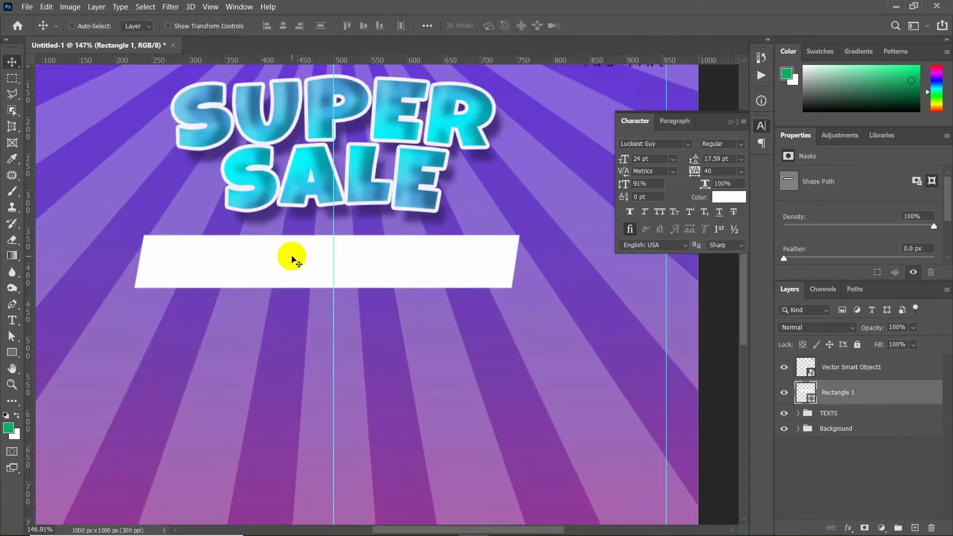
# Hide the rulers, then pull the white bar's upper-left corner slightly inward and shift the bar a little lower
pyautogui.hotkey('ctrl', 'r')
pyautogui.hotkey('ctrl', 't')
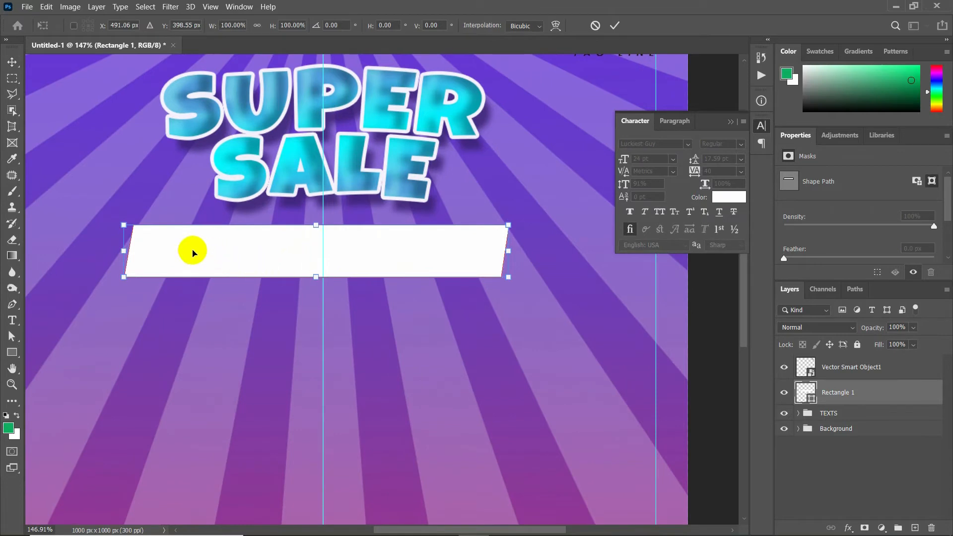
pyautogui.moveTo(125, 225); pyautogui.dragTo(132, 228)
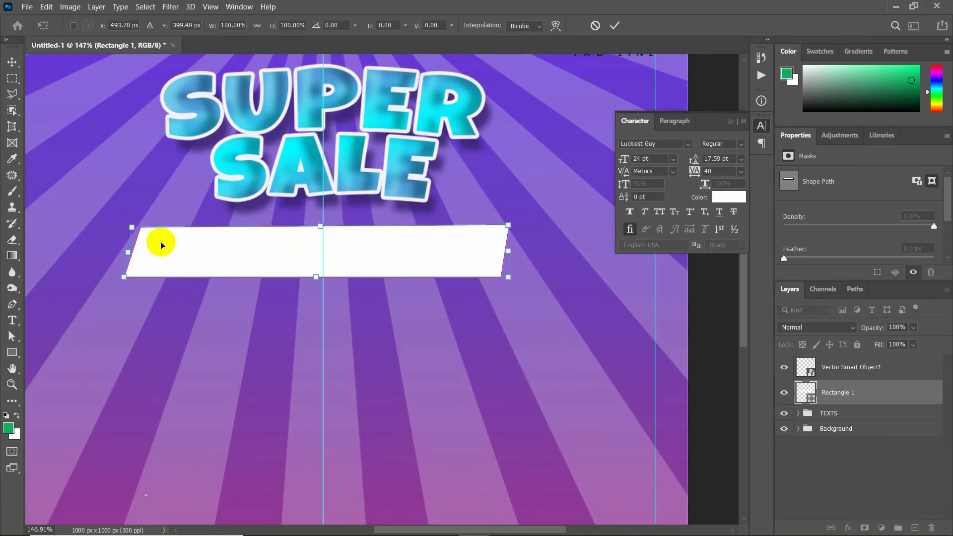
pyautogui.moveTo(304, 260); pyautogui.dragTo(304, 271)
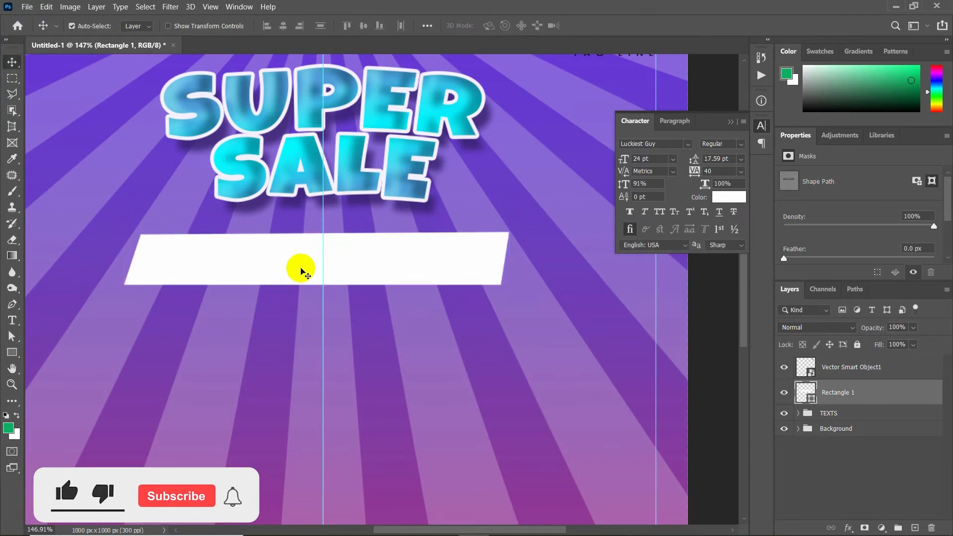
# Rotate the white bar by about -2.28° and move it up closer under "SUPER SALE"
pyautogui.moveTo(527, 256); pyautogui.dragTo(528, 246)
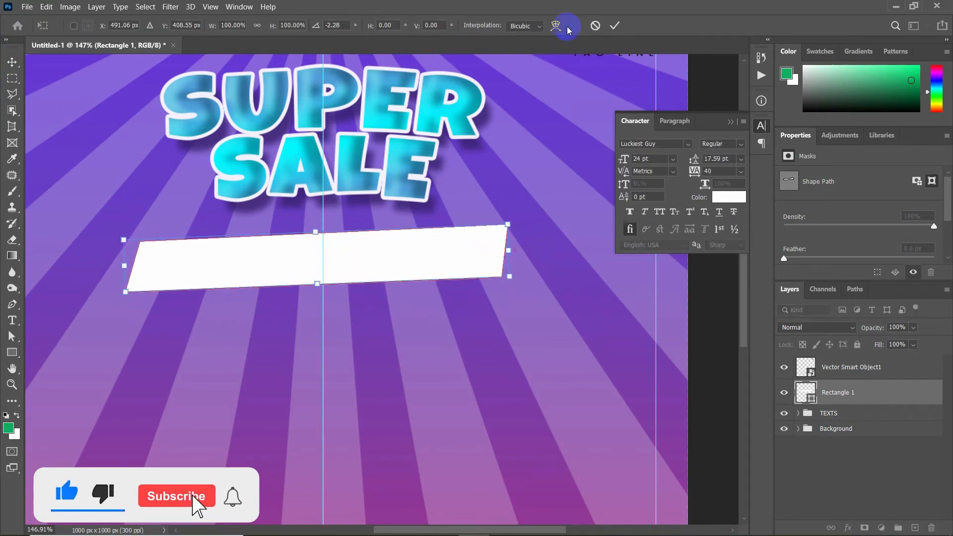
pyautogui.click(615, 25)
pyautogui.moveTo(337, 257); pyautogui.dragTo(335, 244)
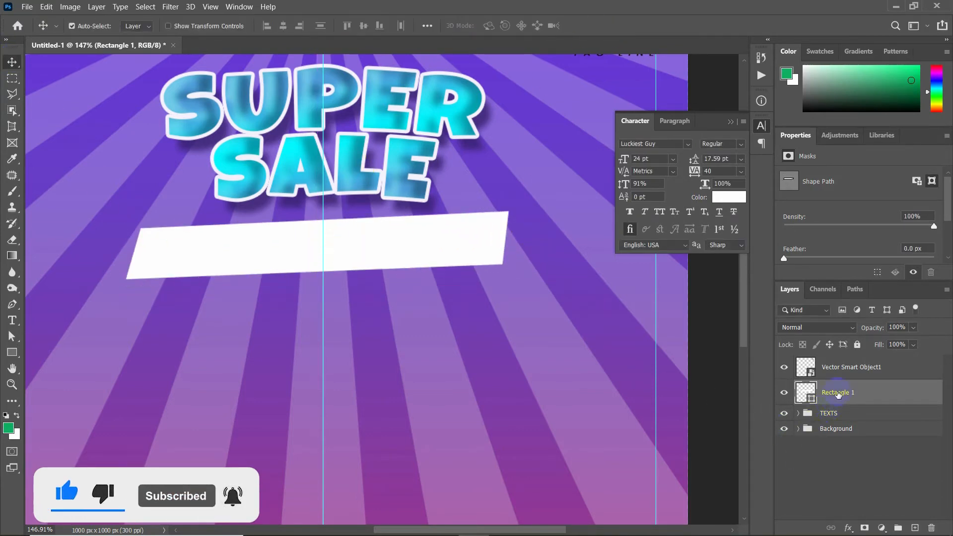
# Duplicate the white bar's layer within the same document
pyautogui.rightClick(826, 392)
pyautogui.click(715, 83)
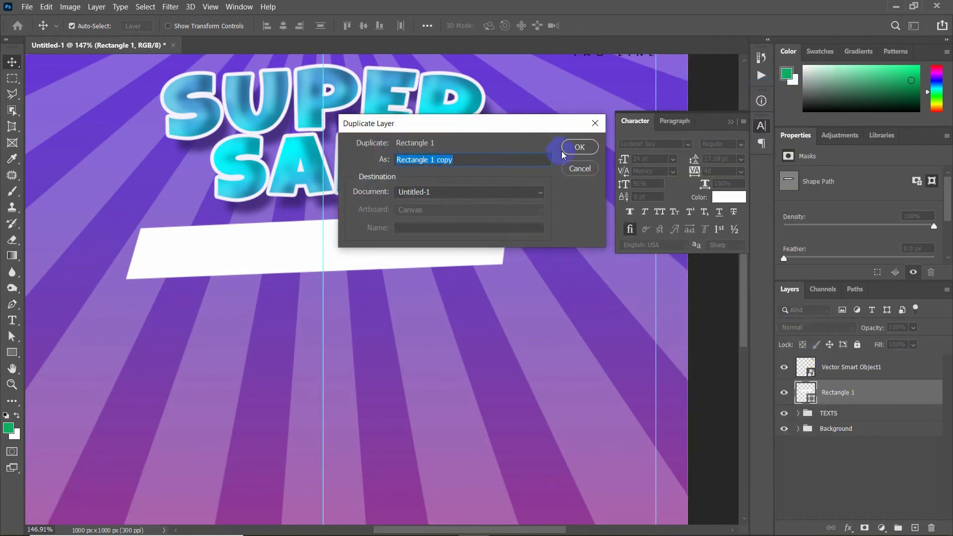
pyautogui.click(579, 146)
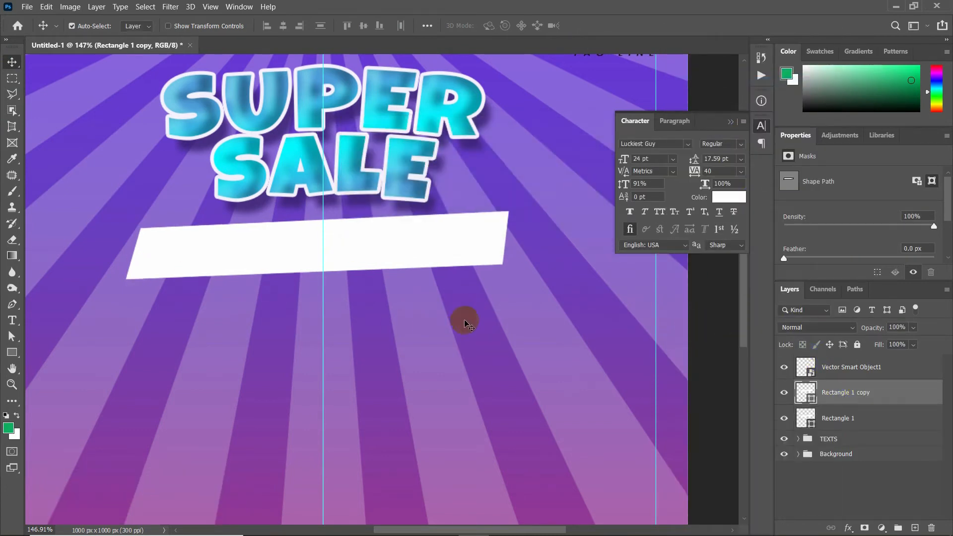
# Recolour the duplicated bar from white to a dark purple sampled from the sunburst background
pyautogui.doubleClick(807, 395)
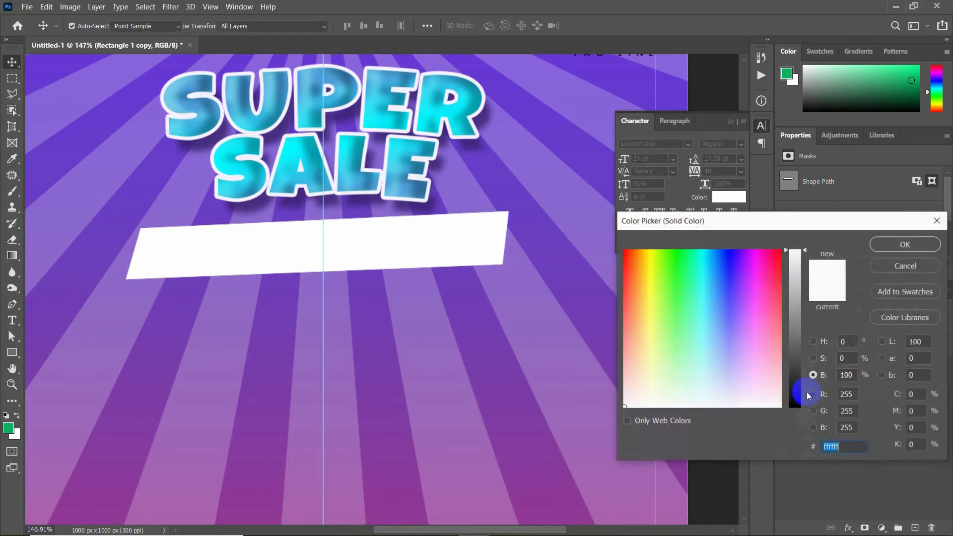
pyautogui.click(467, 304)
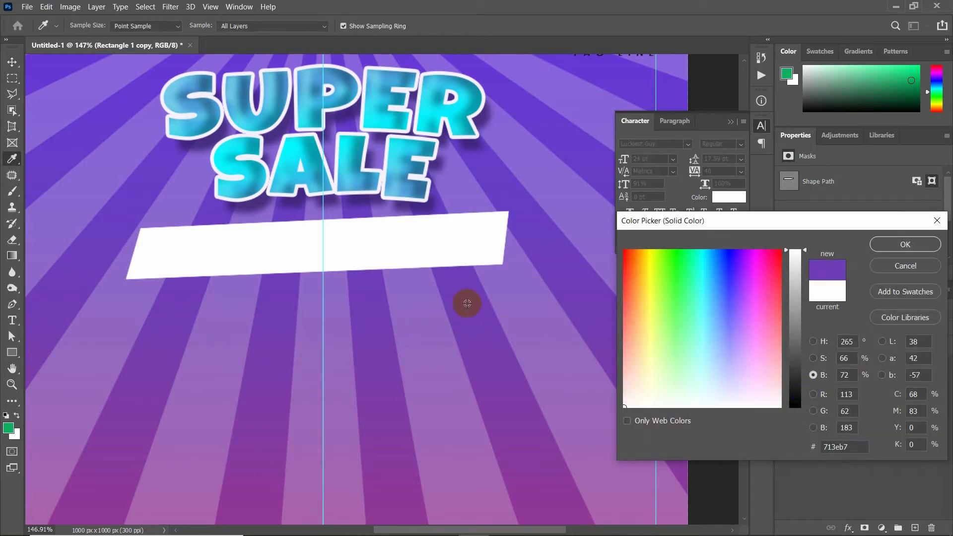
pyautogui.click(532, 238)
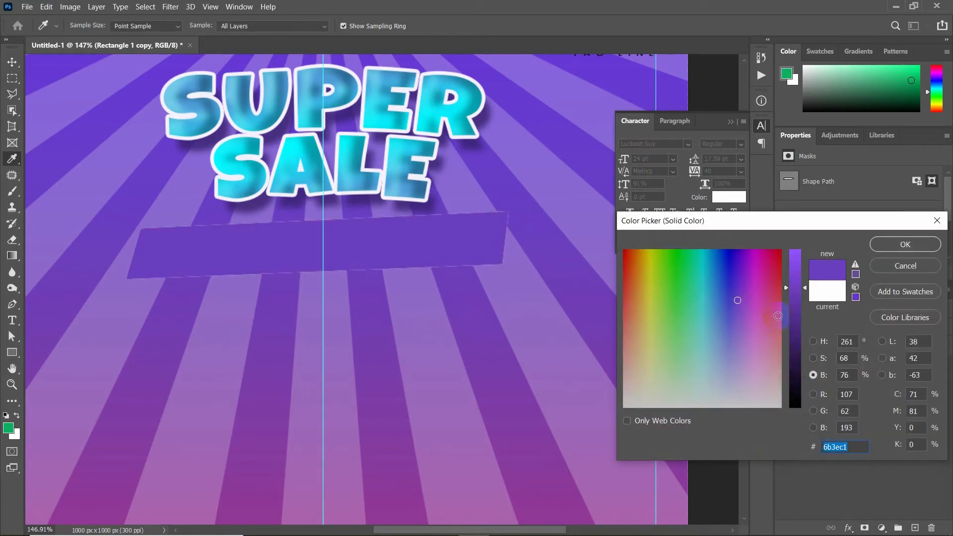
pyautogui.click(927, 245)
pyautogui.click(812, 401)
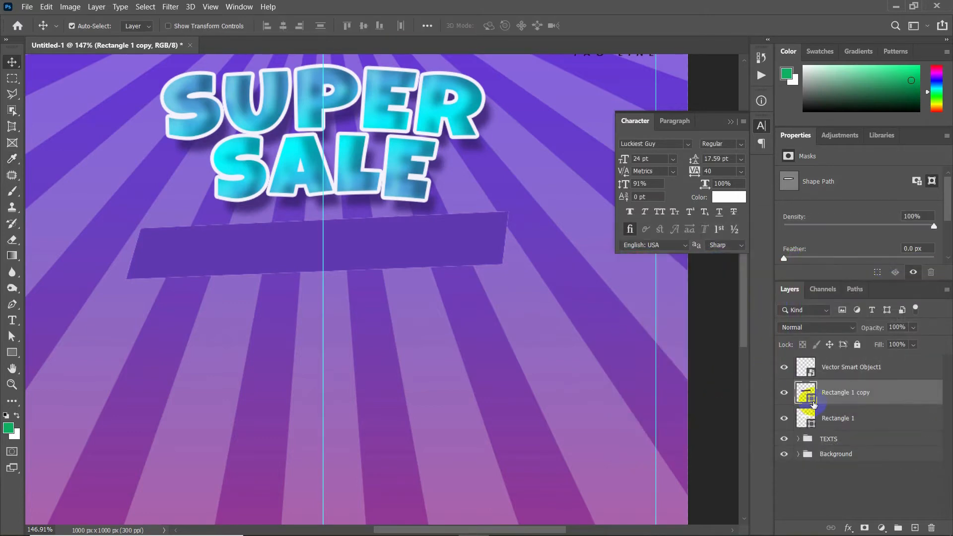
pyautogui.scroll(3, 162, 274)
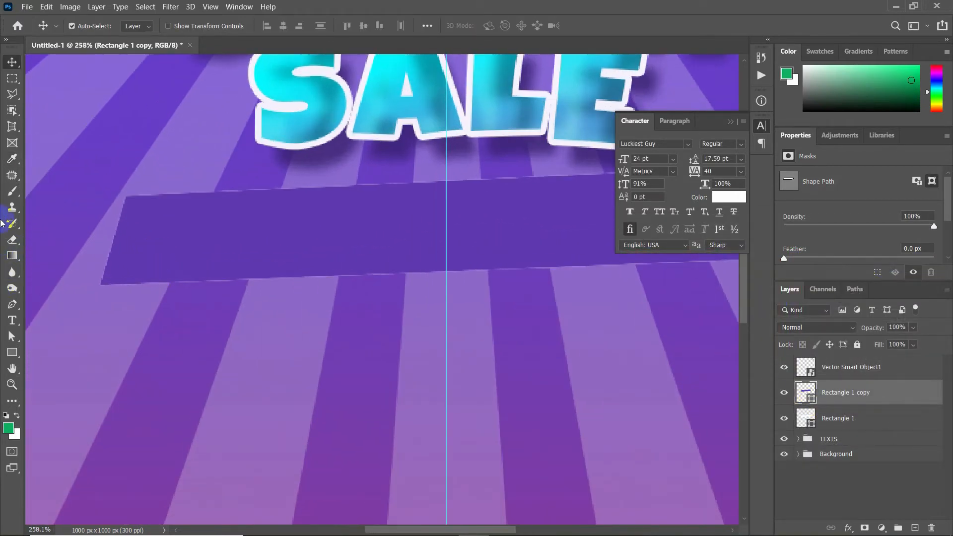
# Add a layer mask to the purple bar and outline all but its left end with a slanted Polygonal Lasso selection
pyautogui.click(867, 527)
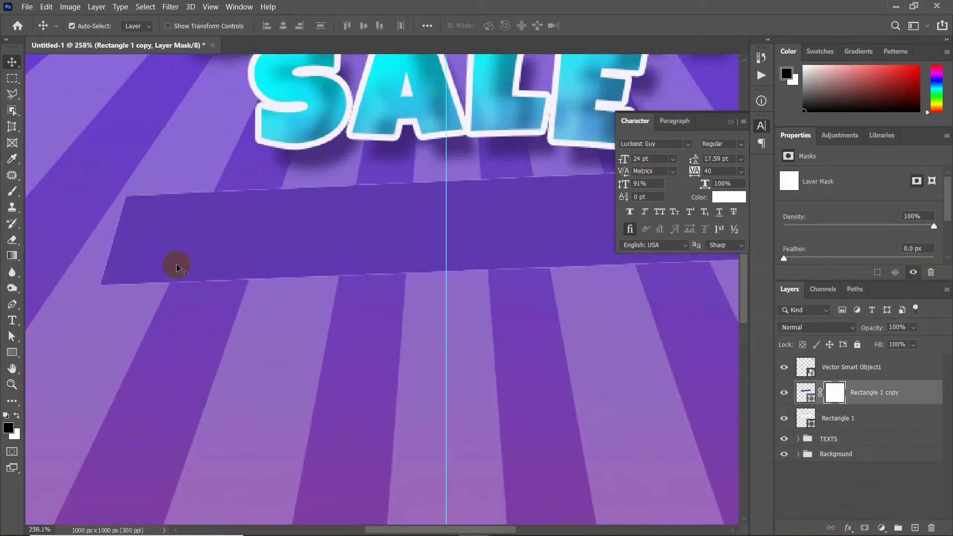
pyautogui.click(12, 192)
pyautogui.rightClick(280, 270)
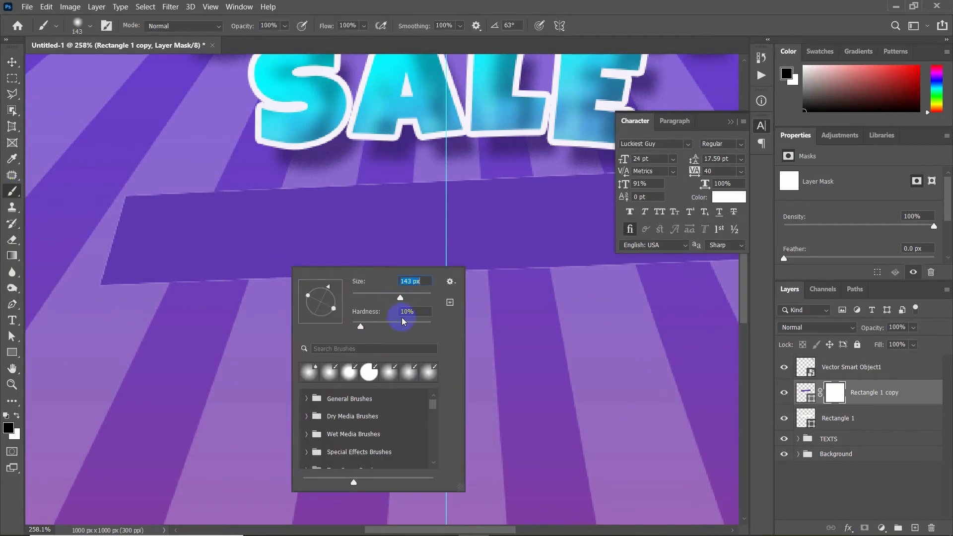
pyautogui.click(12, 93)
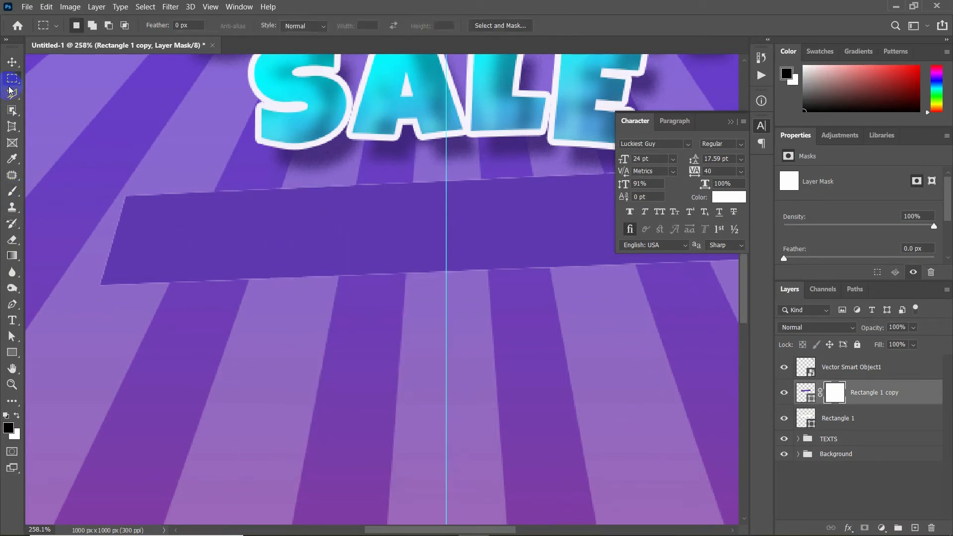
pyautogui.click(324, 181)
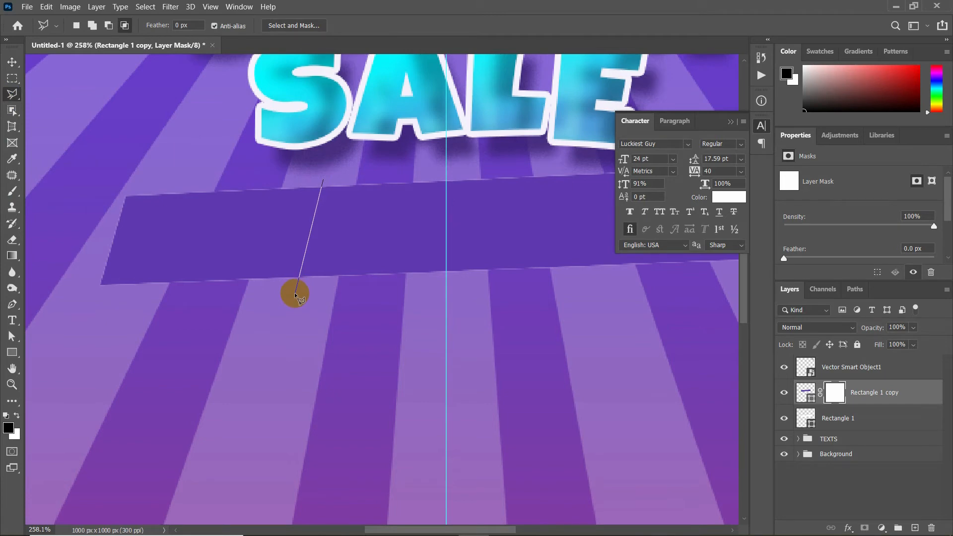
pyautogui.click(295, 296)
pyautogui.hotkey('ctrl', '-')
pyautogui.hotkey('ctrl', '-')
pyautogui.click(658, 300)
pyautogui.click(612, 198)
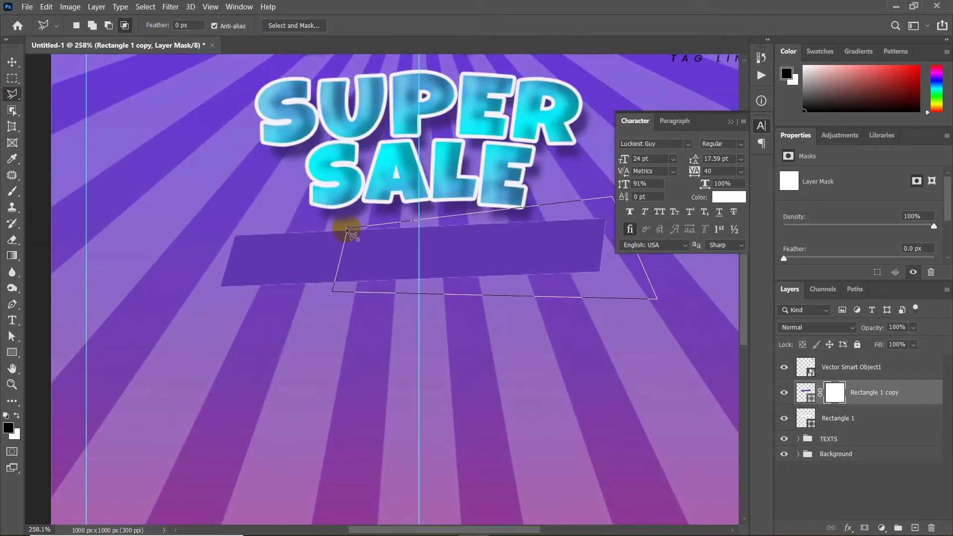
pyautogui.click(358, 197)
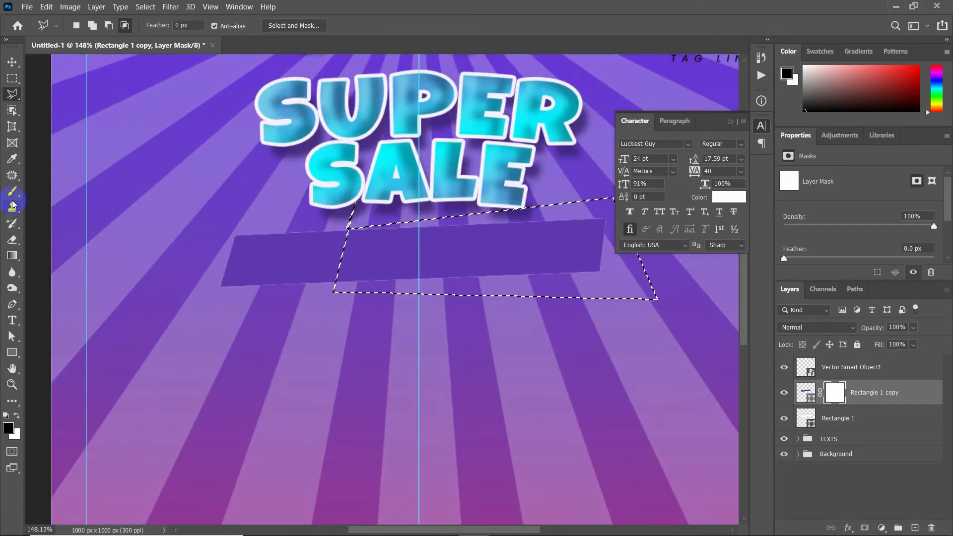
# Hide the selected part of the purple bar by painting black on its mask with a 175 px brush, and deselect
pyautogui.press('b')
pyautogui.press(']')
pyautogui.press(']')
pyautogui.press(']')
pyautogui.press(']')
pyautogui.press(']')
pyautogui.press(']')
pyautogui.click(381, 269)
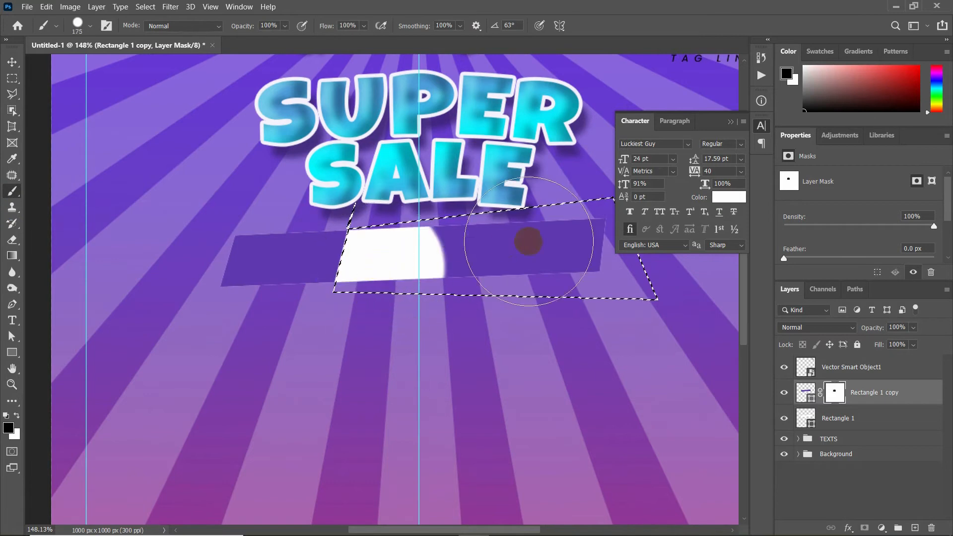
pyautogui.moveTo(529, 241); pyautogui.dragTo(349, 260)
pyautogui.hotkey('ctrl', 'd')
pyautogui.scroll(-6, 325, 332)
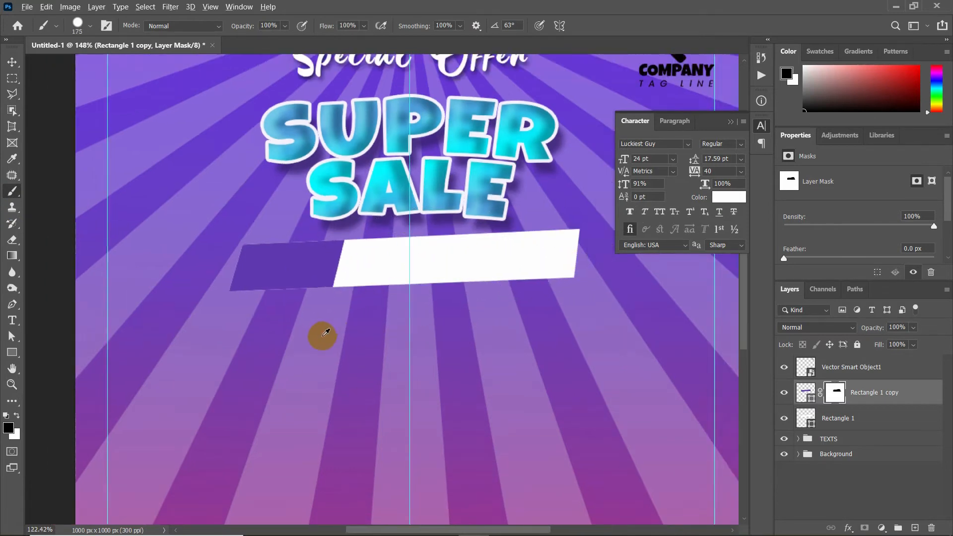
# Clip the masked purple bar to the white bar beneath and nudge it slightly down and to the right
pyautogui.scroll(3, 422, 234)
pyautogui.rightClick(842, 392)
pyautogui.click(720, 252)
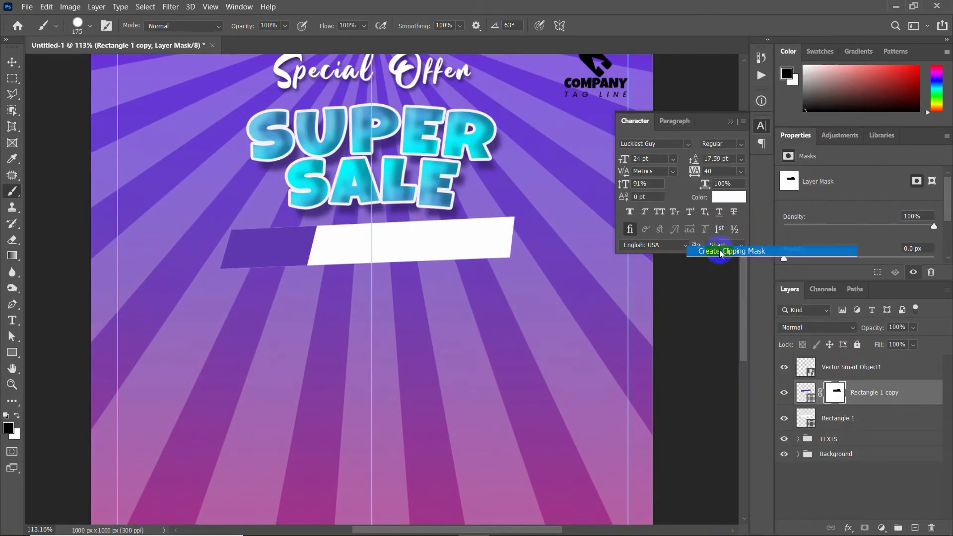
pyautogui.click(11, 62)
pyautogui.moveTo(262, 254)
pyautogui.mouseDown()
pyautogui.moveTo(250, 257)
pyautogui.moveTo(267, 263)
pyautogui.mouseUp()
# Stretch and skew the clipped purple shape to about 108% width and 176% height, keeping it over the white bar's left end
pyautogui.scroll(3, 276, 285)
pyautogui.hotkey('ctrl', 't')
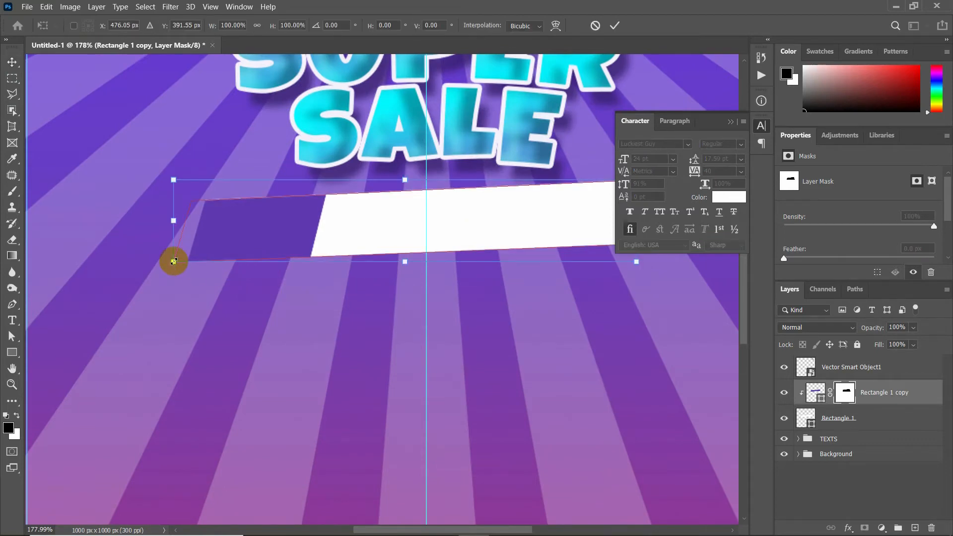
pyautogui.moveTo(173, 262); pyautogui.dragTo(134, 314)
pyautogui.moveTo(238, 244); pyautogui.dragTo(252, 224)
pyautogui.moveTo(651, 297); pyautogui.dragTo(591, 306)
pyautogui.moveTo(229, 245); pyautogui.dragTo(248, 242)
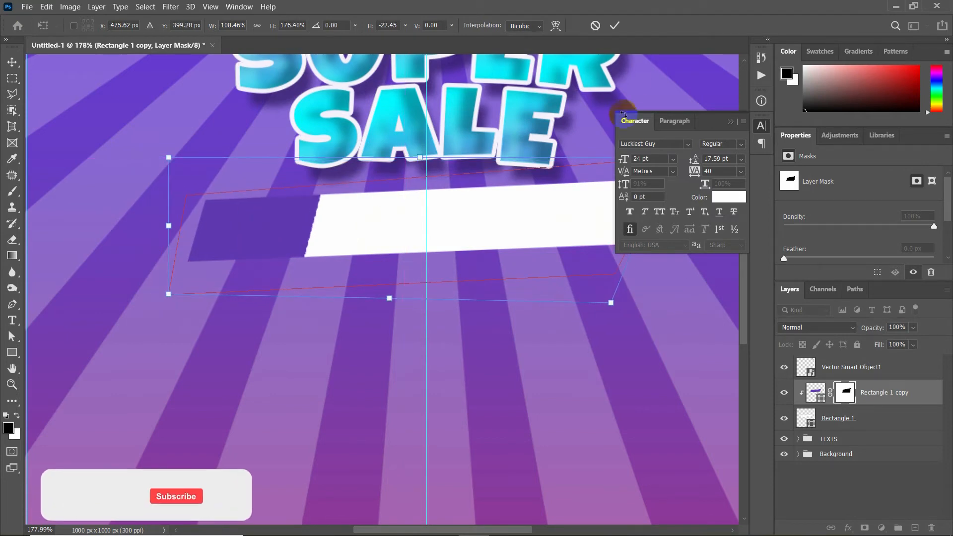
pyautogui.click(613, 28)
pyautogui.scroll(-3, 293, 292)
pyautogui.scroll(1, 278, 281)
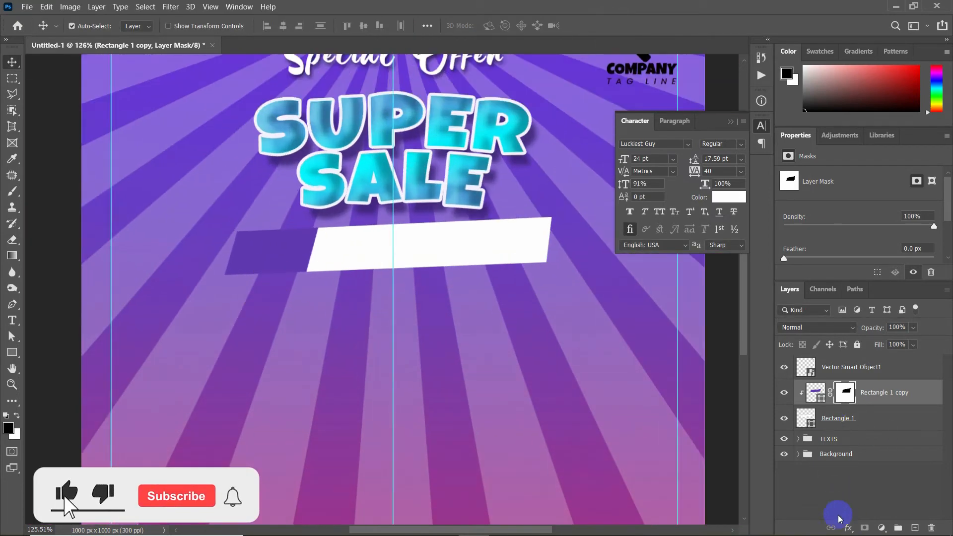
# Give the purple shape a soft Drop Shadow in sampled lilac #9068c8, about 30% opacity, distance 4 px and size 5 px
pyautogui.click(815, 392)
pyautogui.click(848, 528)
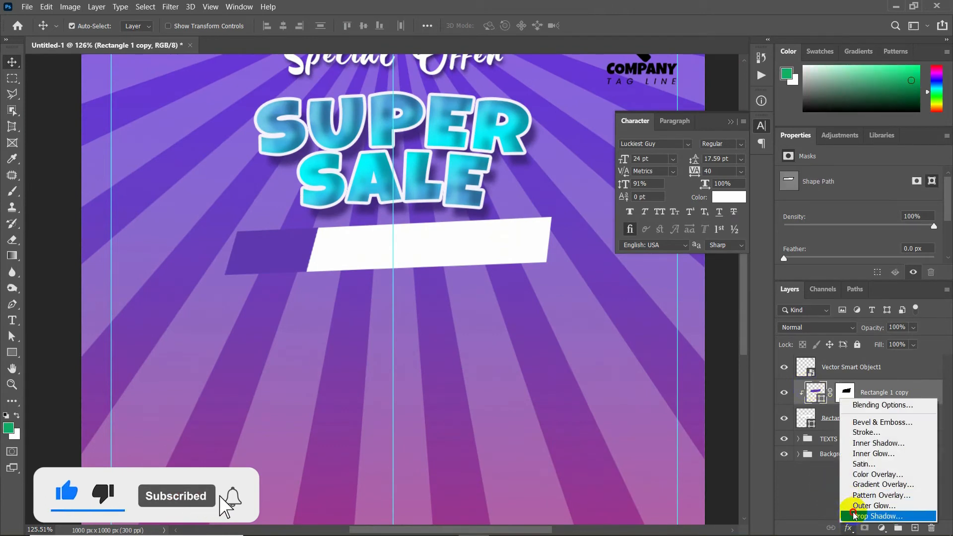
pyautogui.click(854, 515)
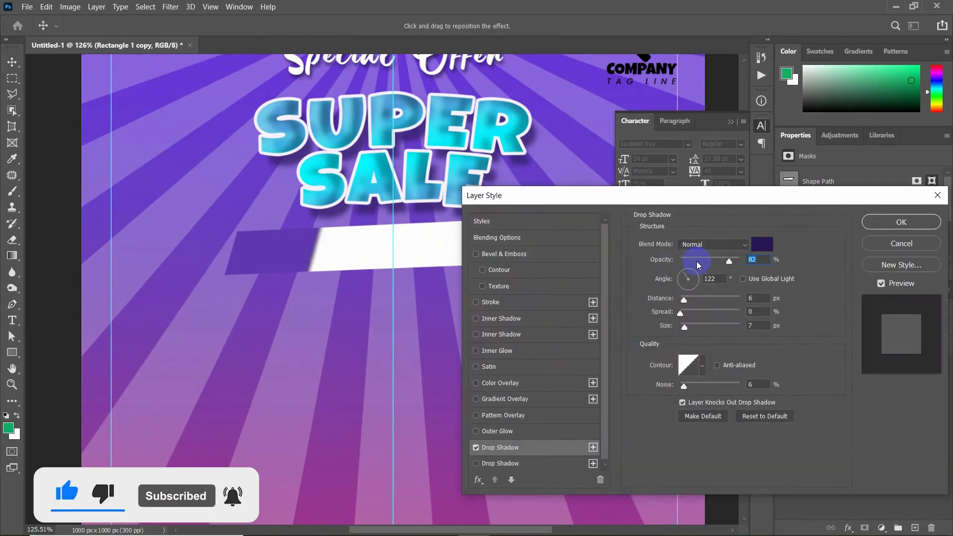
pyautogui.click(696, 261)
pyautogui.click(699, 301)
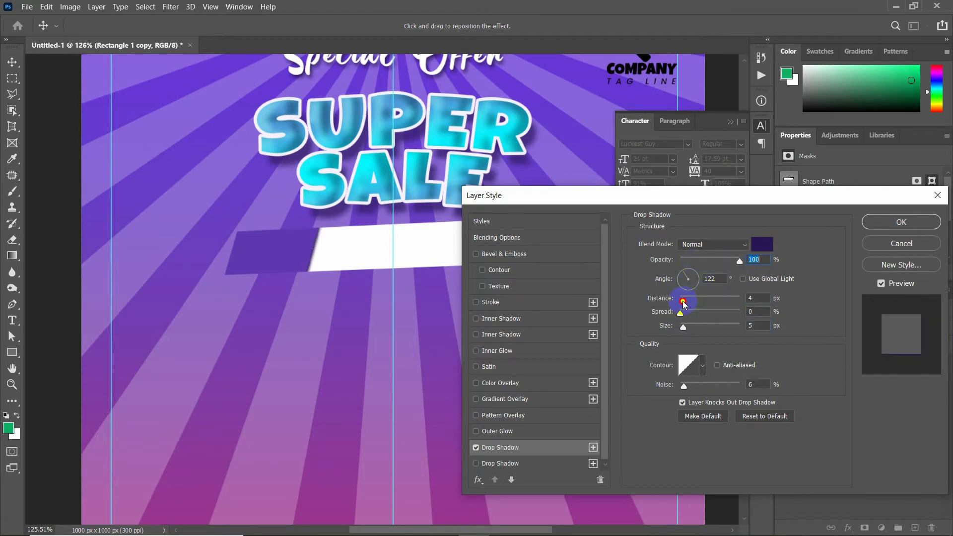
pyautogui.click(768, 244)
pyautogui.click(402, 297)
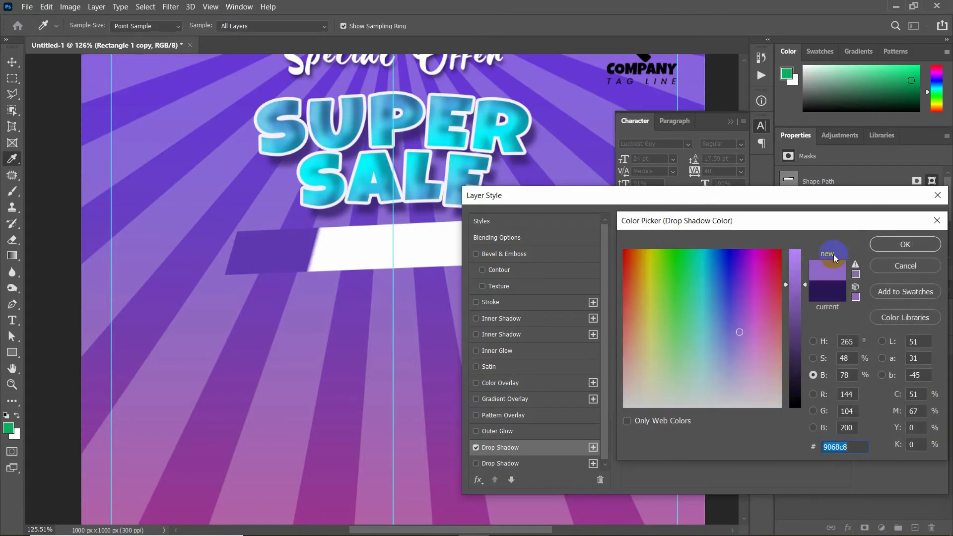
pyautogui.click(882, 246)
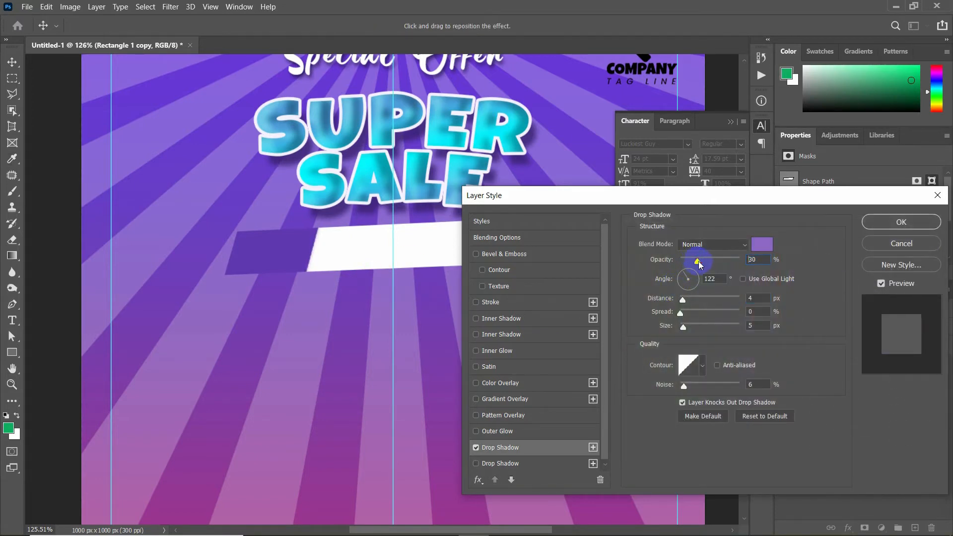
pyautogui.click(902, 222)
# Place cart.png from the design's asset folder into the document
pyautogui.hotkey('ctrl', '0')
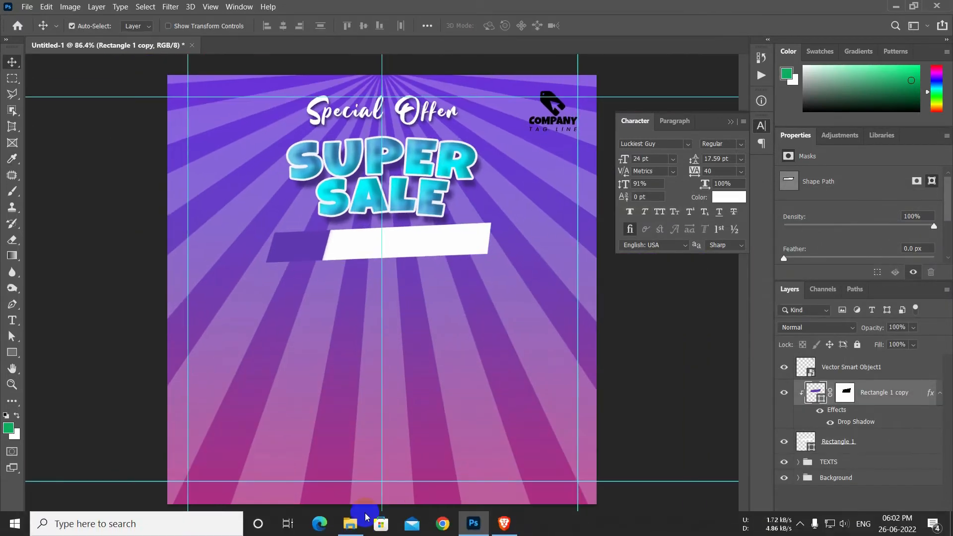
pyautogui.click(366, 518)
pyautogui.click(488, 366)
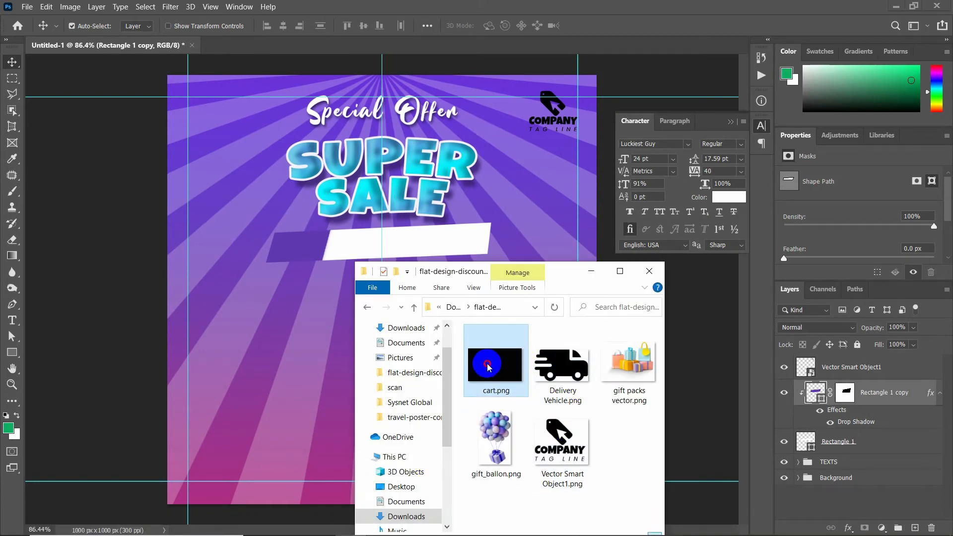
pyautogui.moveTo(488, 367); pyautogui.dragTo(542, 116)
pyautogui.click(591, 26)
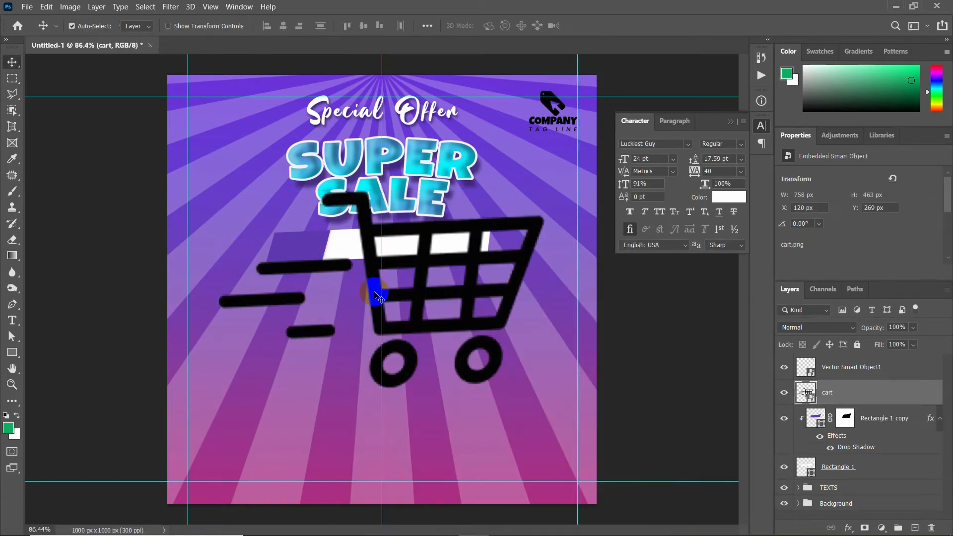
# Scale the cart icon to about 13.46% and centre it on the purple left end of the banner
pyautogui.hotkey('ctrl', 't')
pyautogui.moveTo(544, 389); pyautogui.dragTo(266, 229)
pyautogui.scroll(3, 251, 210)
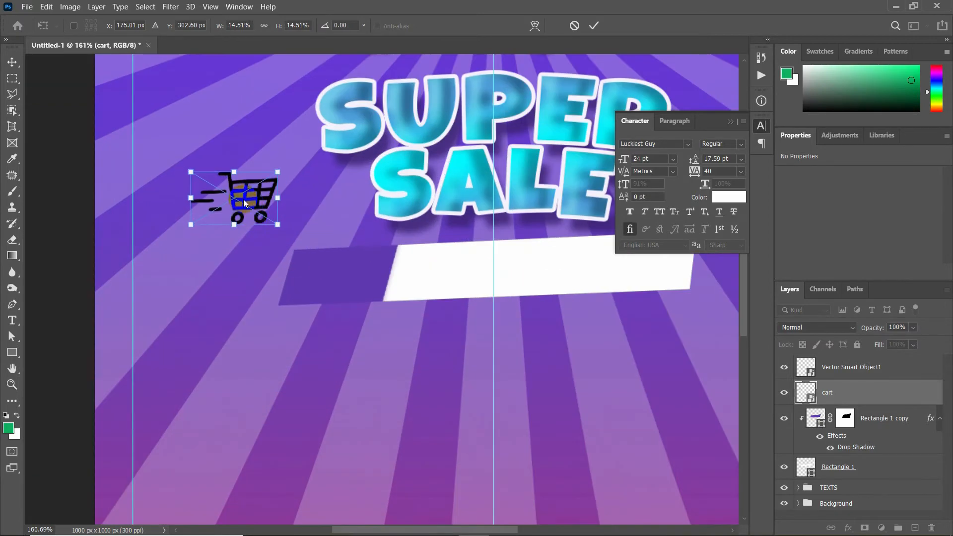
pyautogui.moveTo(245, 204); pyautogui.dragTo(344, 280)
pyautogui.moveTo(379, 247); pyautogui.dragTo(352, 274)
pyautogui.press('Down')
pyautogui.press('Down')
pyautogui.press('Down')
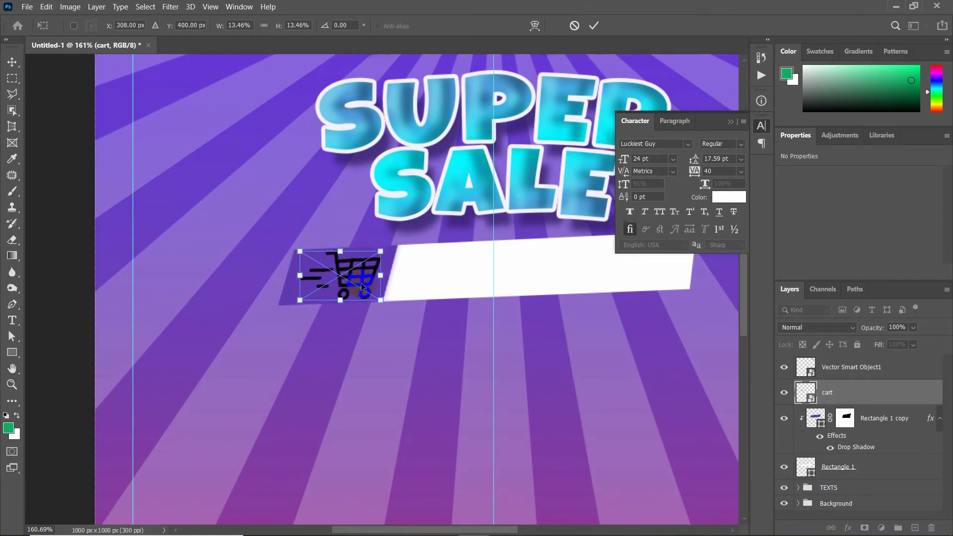
pyautogui.press('Left')
pyautogui.click(594, 26)
pyautogui.scroll(-2, 284, 328)
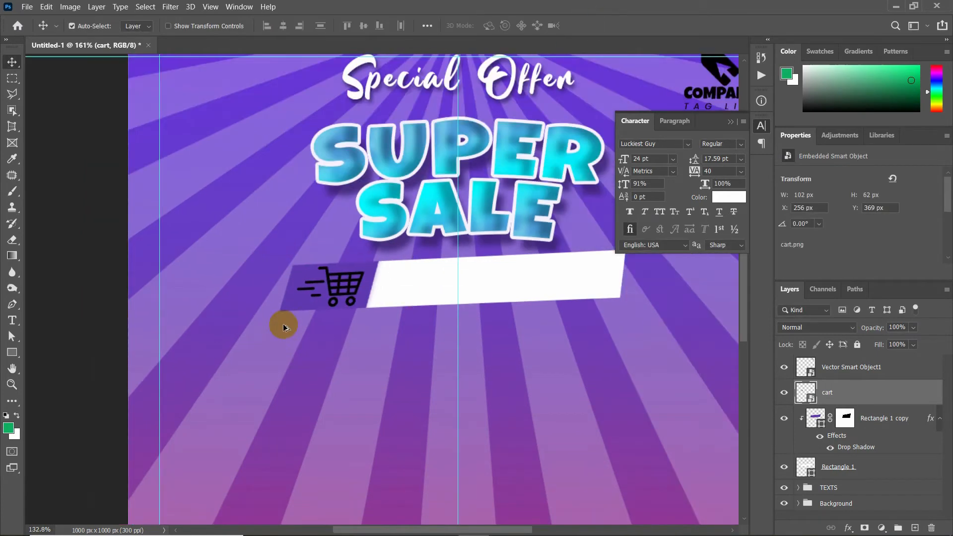
# Group the cart and logo layers into a group named "icons"
pyautogui.keyDown('shift'); pyautogui.click(843, 367); pyautogui.keyUp('shift')
pyautogui.rightClick(837, 384)
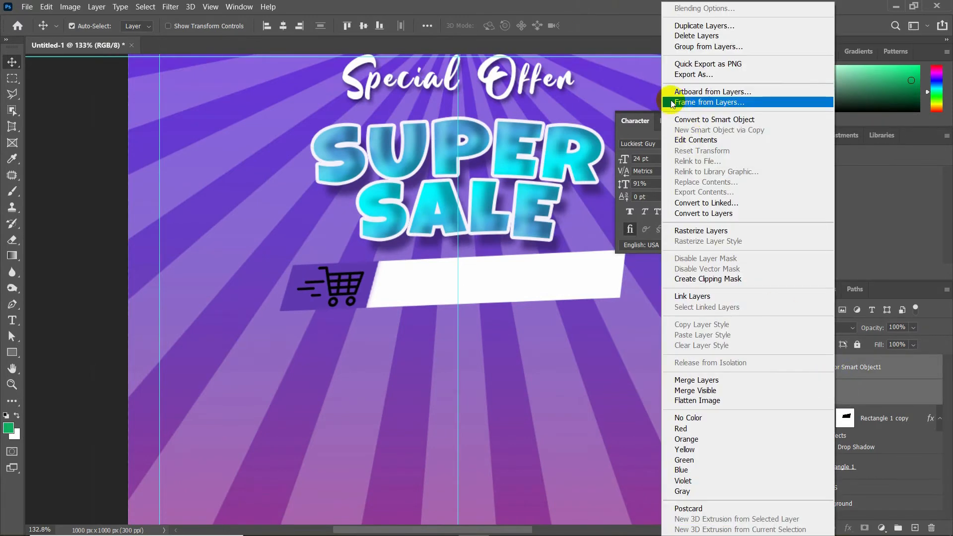
pyautogui.click(693, 42)
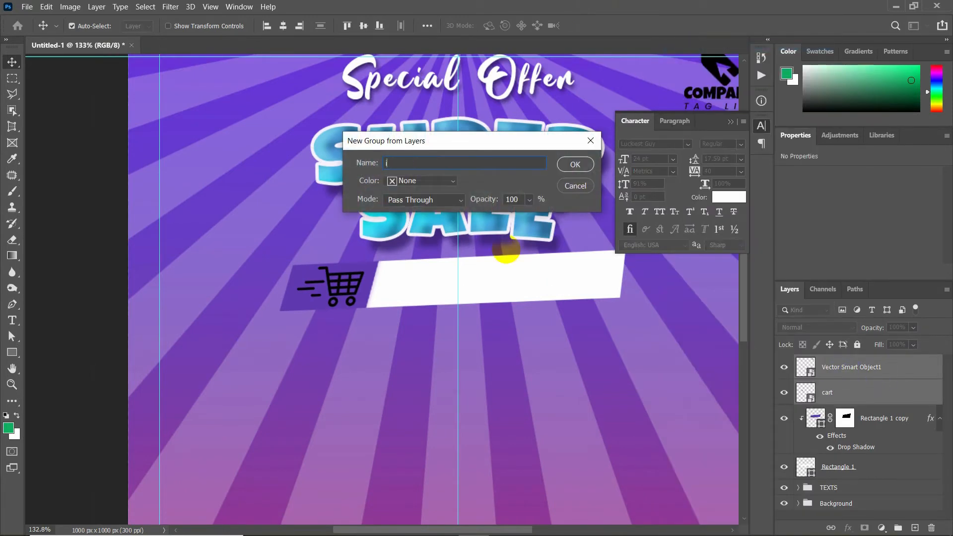
pyautogui.press('Return')
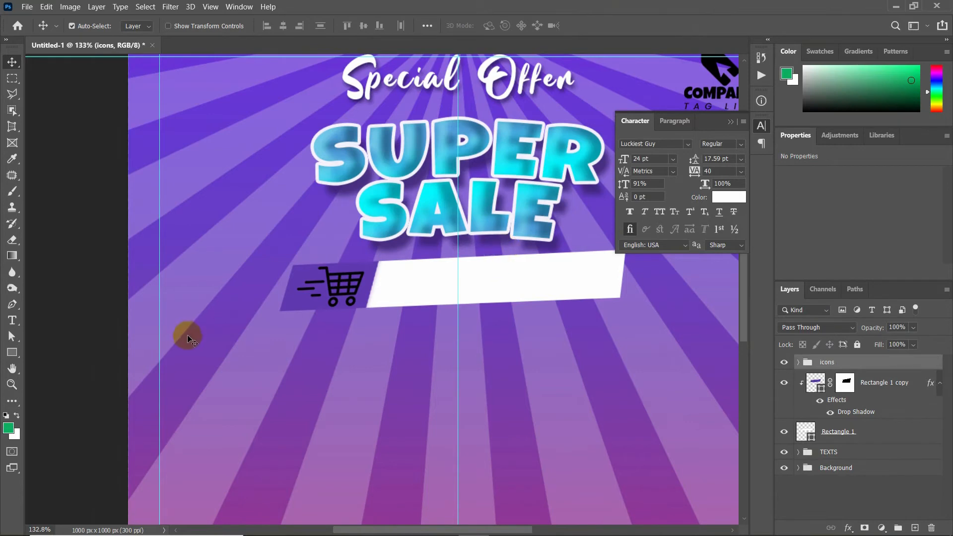
pyautogui.hotkey('ctrl', '0')
pyautogui.scroll(1, 338, 298)
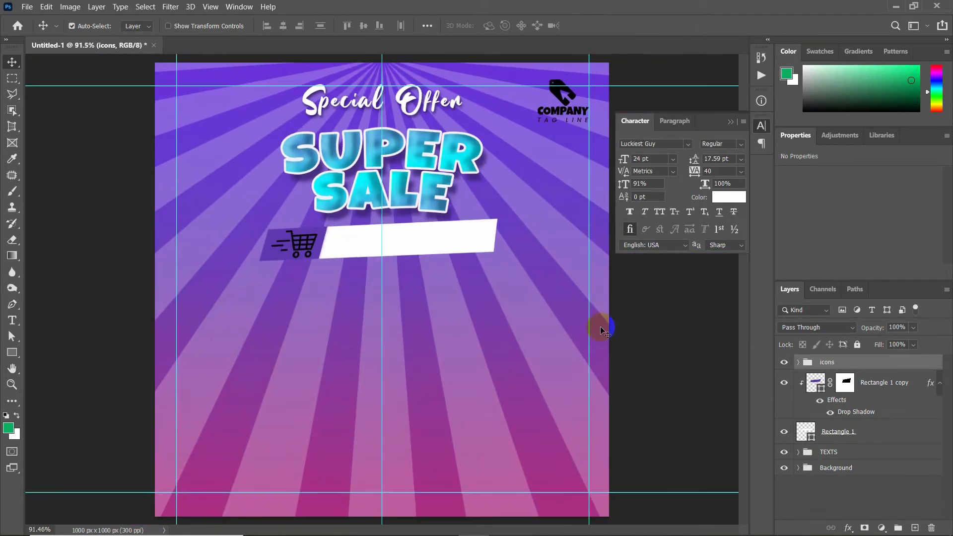
# Add a white Solid Color fill layer above the icons group and clip it to that group
pyautogui.click(882, 528)
pyautogui.click(873, 308)
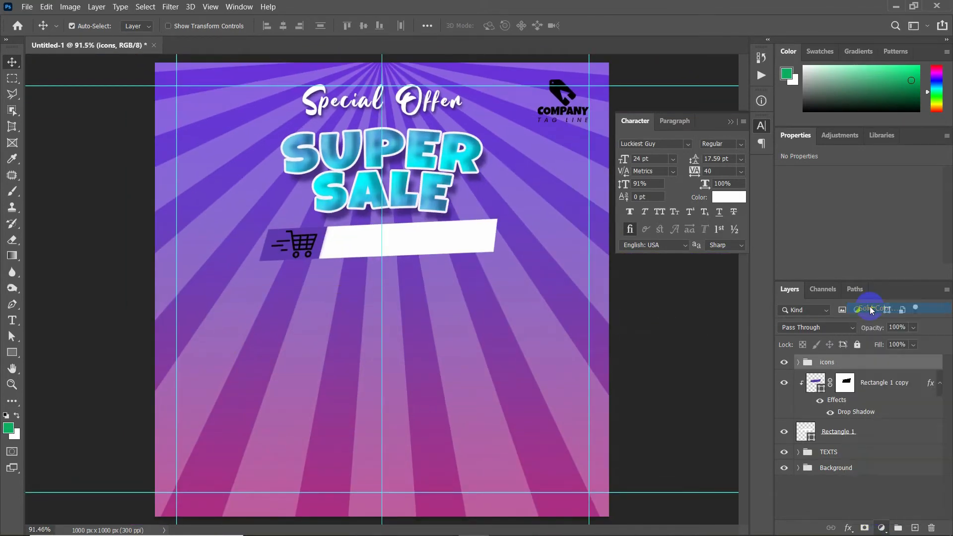
pyautogui.moveTo(695, 357); pyautogui.dragTo(481, 480)
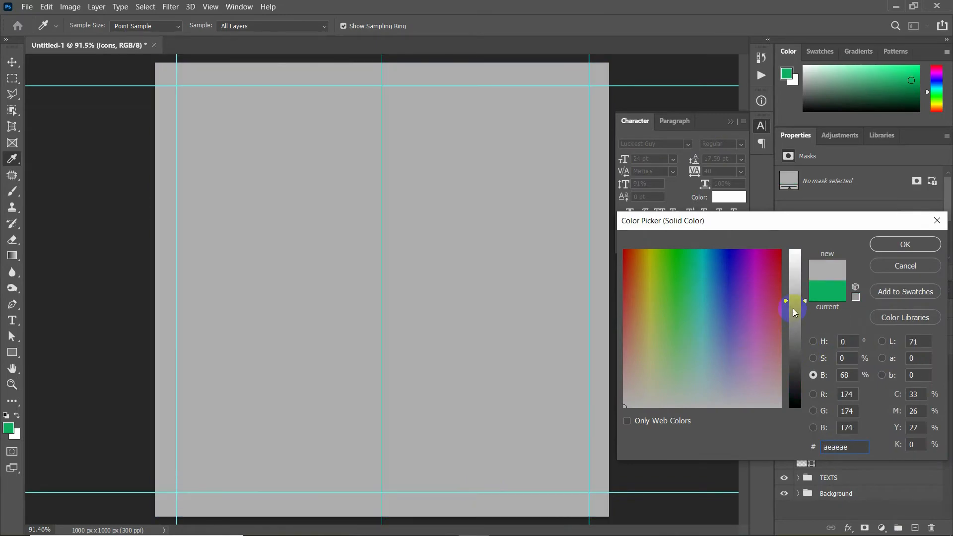
pyautogui.moveTo(794, 312); pyautogui.dragTo(788, 219)
pyautogui.click(904, 244)
pyautogui.rightClick(875, 366)
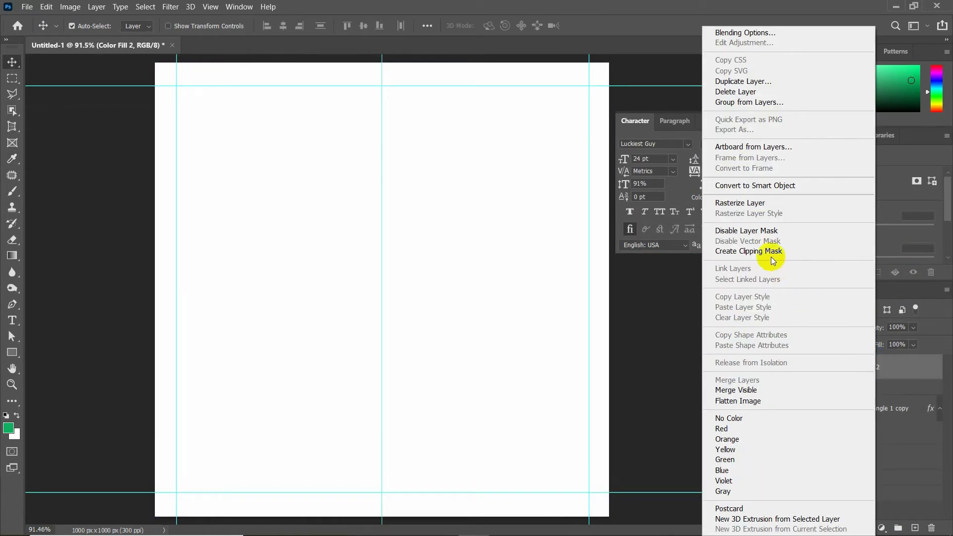
pyautogui.click(760, 250)
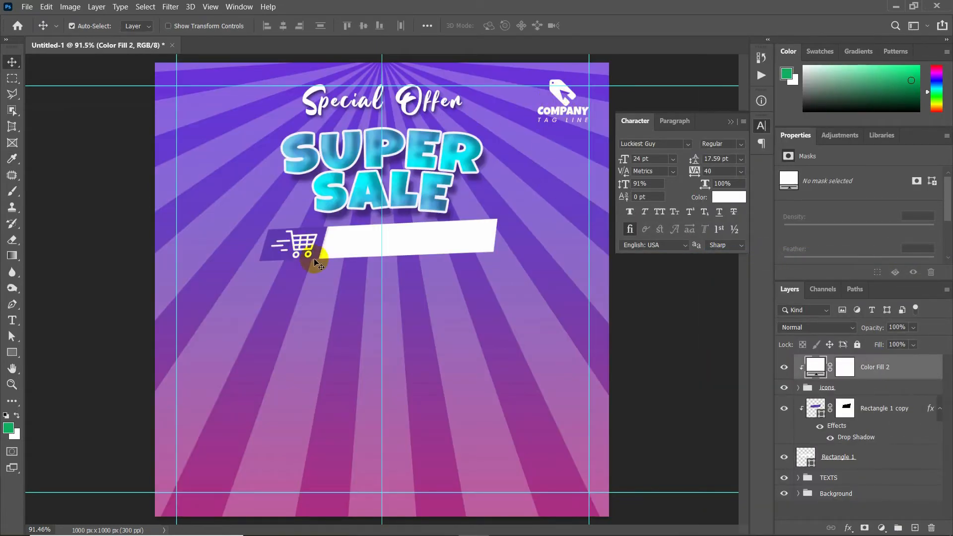
# Add a new empty layer inside the TEXTS group, directly above the SUPER SALE text layer
pyautogui.scroll(-1, 390, 275)
pyautogui.click(834, 390)
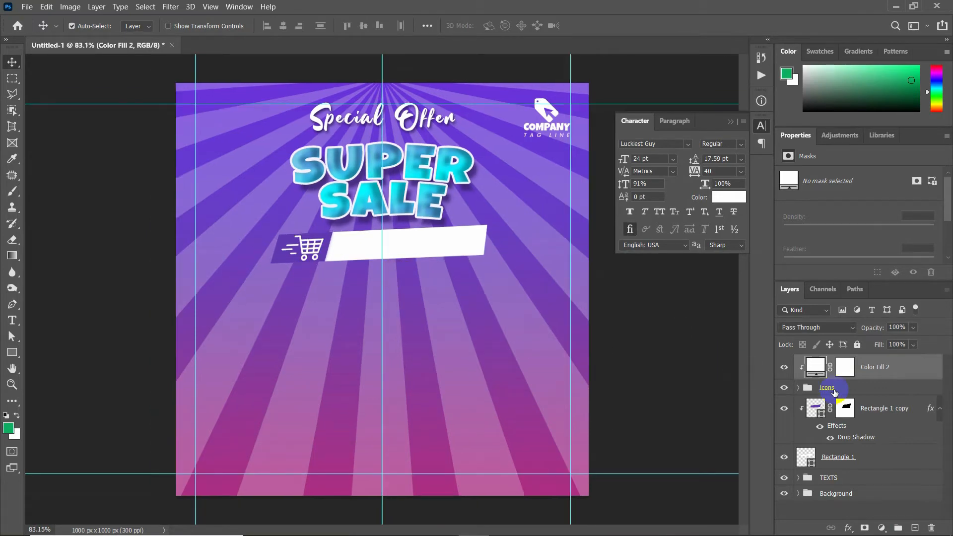
pyautogui.click(829, 479)
pyautogui.click(799, 479)
pyautogui.scroll(-2, 820, 484)
pyautogui.click(845, 450)
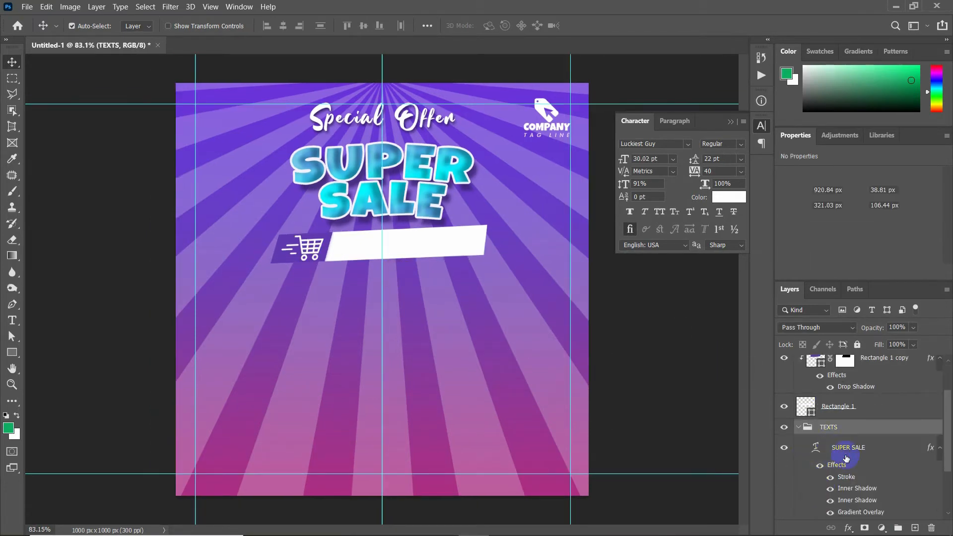
pyautogui.click(916, 527)
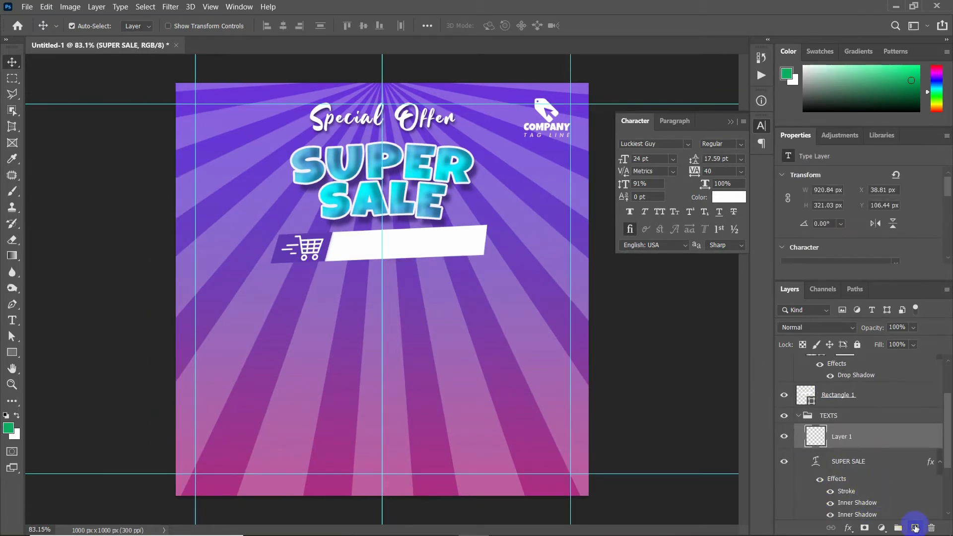
# Add a text box over the white part of the banner reading "UP TO 50% OFF"
pyautogui.click(13, 320)
pyautogui.scroll(2, 301, 292)
pyautogui.moveTo(341, 224); pyautogui.dragTo(553, 264)
pyautogui.write('UP TO 50')
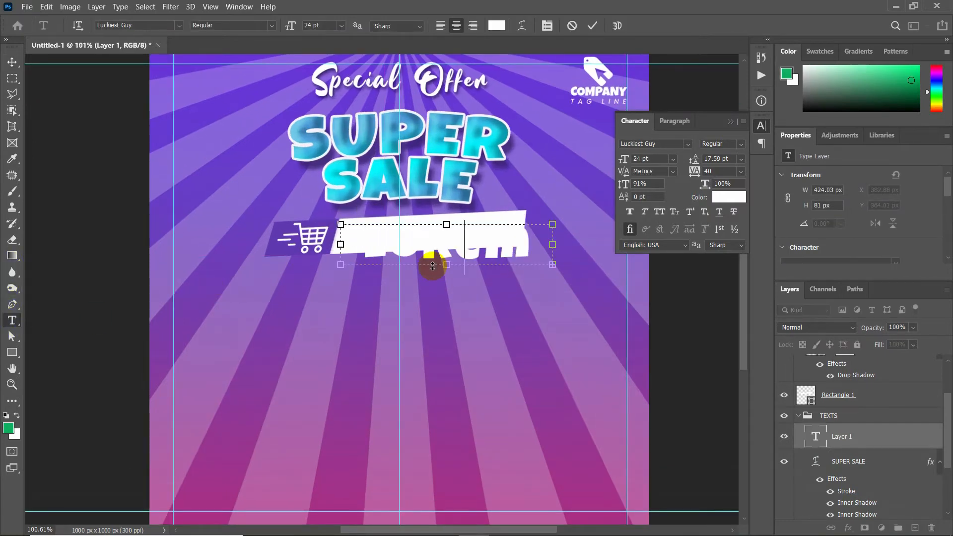
pyautogui.write('%')
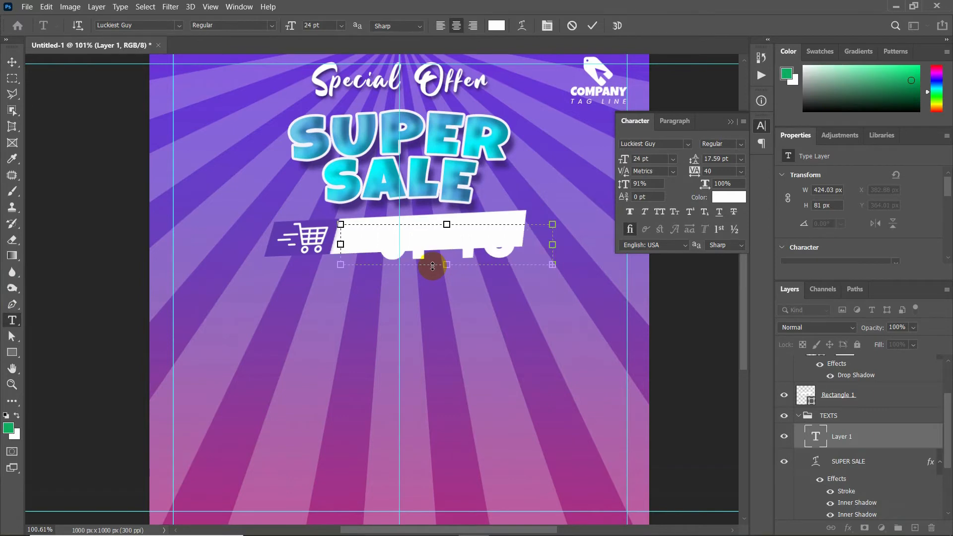
# Set the banner text to 11 pt and colour it with purple sampled from the banner's cart end
pyautogui.hotkey('ctrl', 'a')
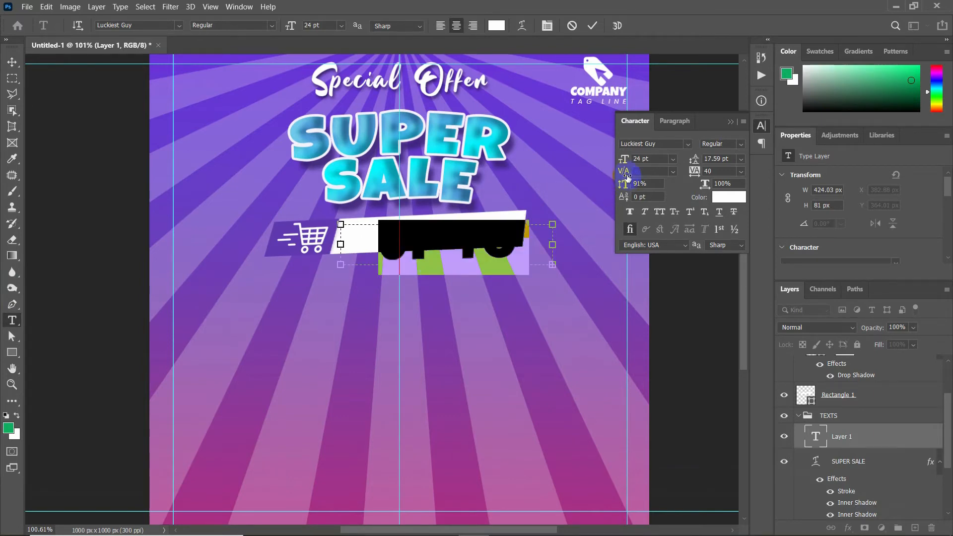
pyautogui.moveTo(624, 163); pyautogui.dragTo(622, 168)
pyautogui.click(723, 199)
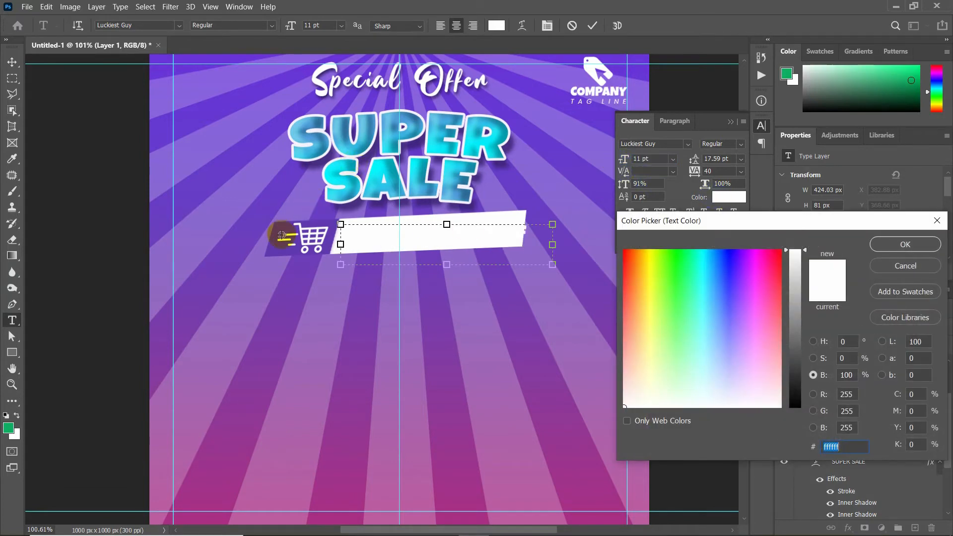
pyautogui.click(274, 251)
pyautogui.click(889, 243)
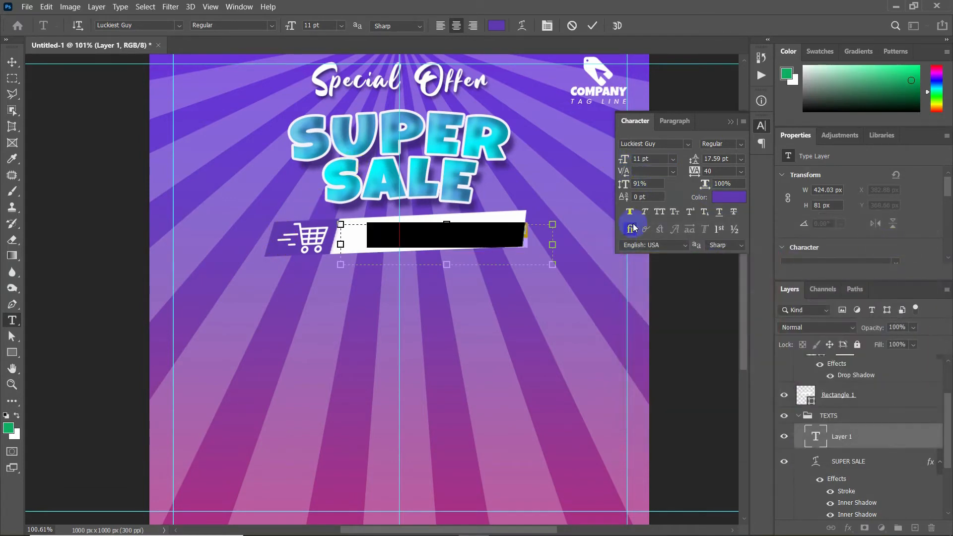
# Move the TEXTS group to the top of the layer stack
pyautogui.scroll(2, 849, 441)
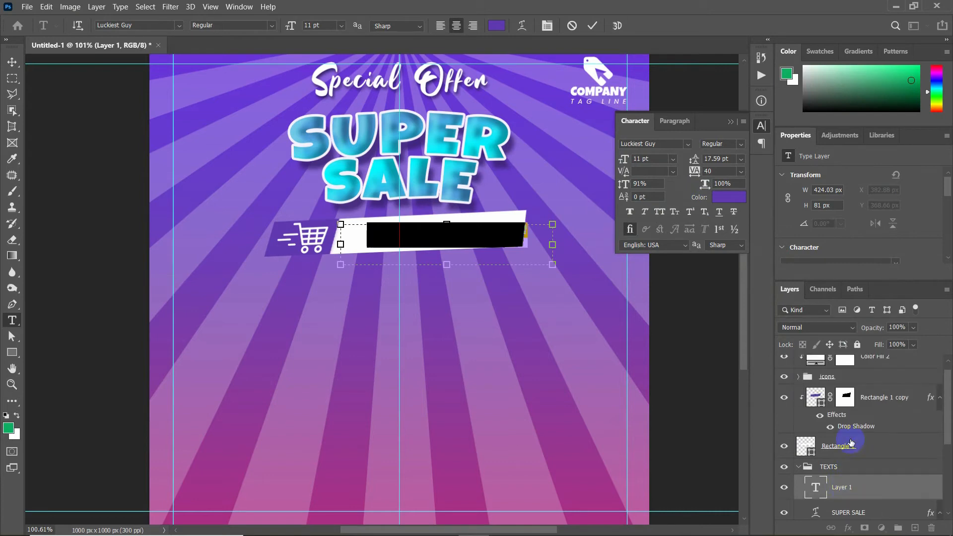
pyautogui.moveTo(829, 464); pyautogui.dragTo(834, 359)
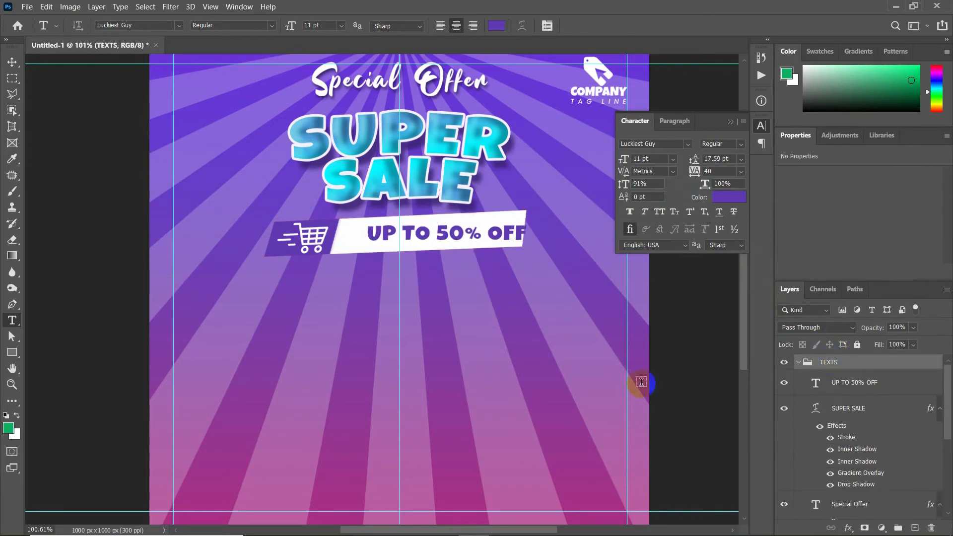
pyautogui.click(799, 363)
pyautogui.click(798, 364)
# Rotate the "UP TO 50% OFF" text to about -2.32° and centre it on the white banner
pyautogui.click(844, 389)
pyautogui.hotkey('ctrl', 't')
pyautogui.moveTo(408, 233); pyautogui.dragTo(402, 234)
pyautogui.moveTo(560, 240)
pyautogui.mouseDown()
pyautogui.moveTo(557, 230)
pyautogui.moveTo(550, 234)
pyautogui.moveTo(574, 228)
pyautogui.mouseUp()
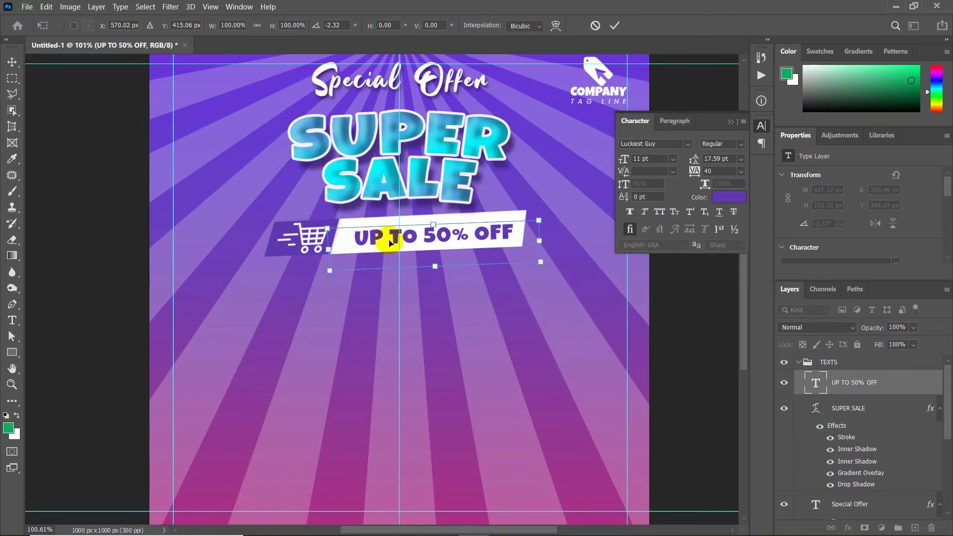
# Set the "UP TO 50% OFF" text's vertical scale to 105% and nudge it slightly left on the banner
pyautogui.click(11, 318)
pyautogui.click(404, 238)
pyautogui.hotkey('ctrl', 'a')
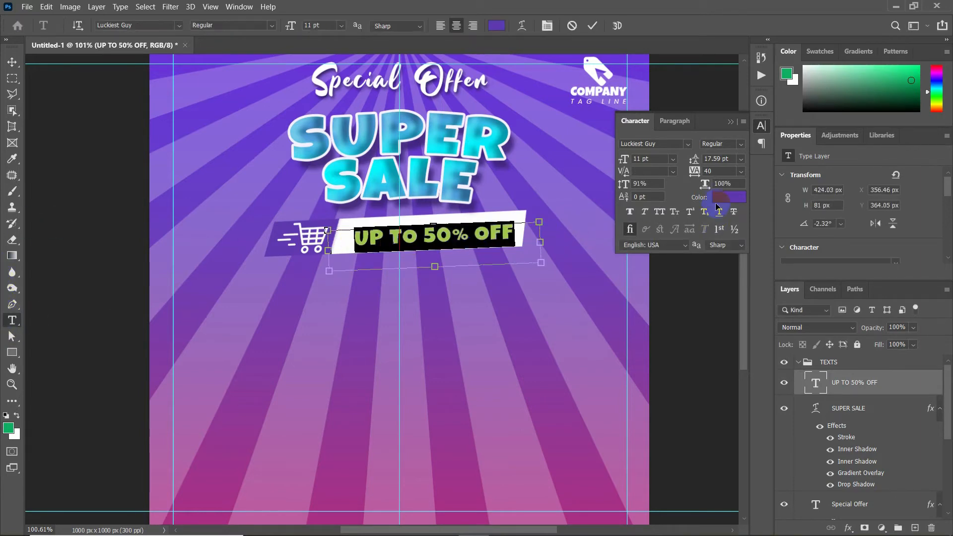
pyautogui.write('1')
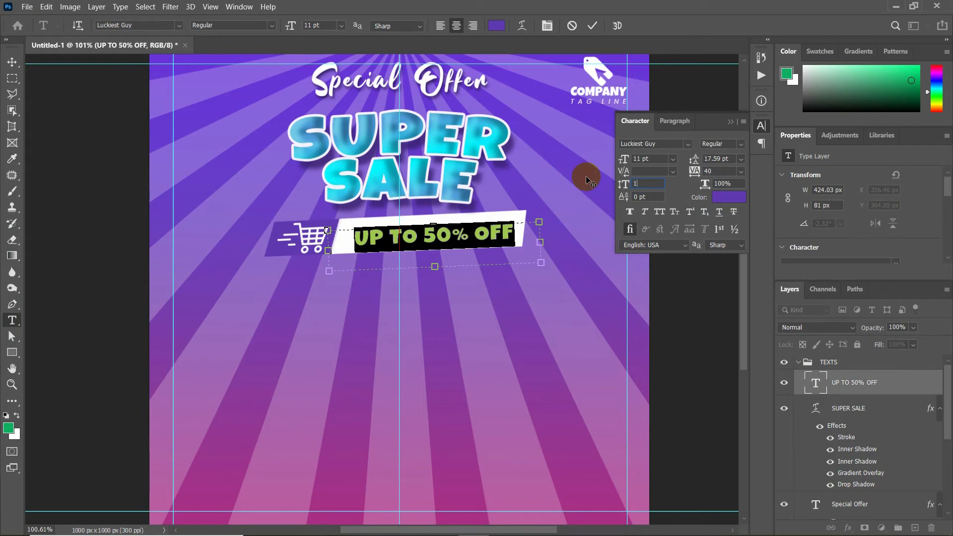
pyautogui.write('05')
pyautogui.press('Return')
pyautogui.scroll(5, 462, 218)
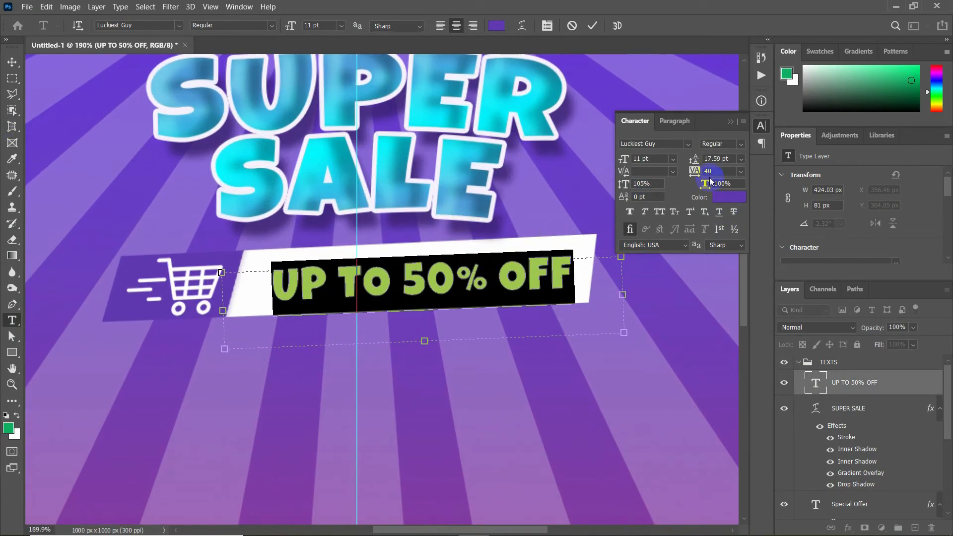
pyautogui.click(12, 62)
pyautogui.moveTo(290, 282); pyautogui.dragTo(285, 282)
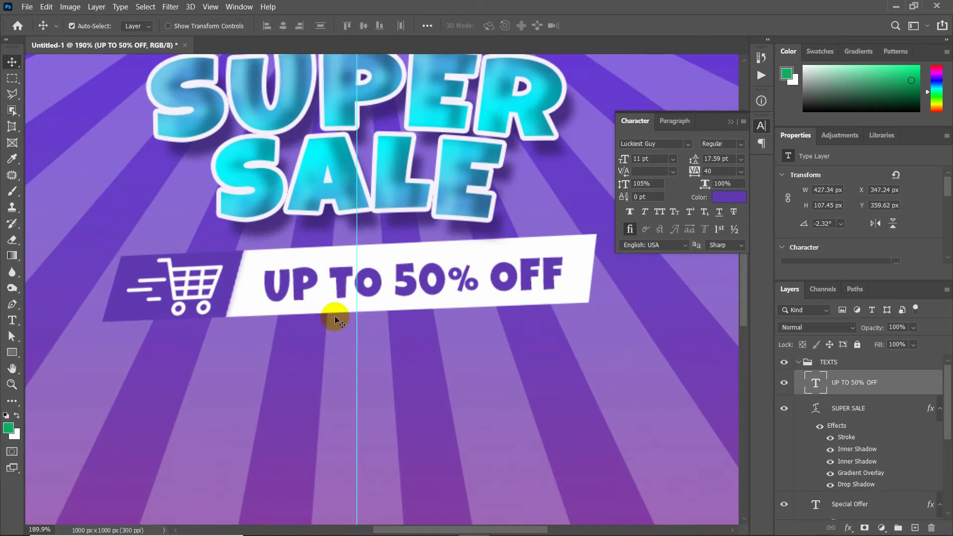
# Toggle the visibility of the Rectangle 1, icons and Rectangle 1 copy layers to check what each one contains
pyautogui.scroll(-2, 330, 324)
pyautogui.scroll(-5, 331, 323)
pyautogui.click(485, 176)
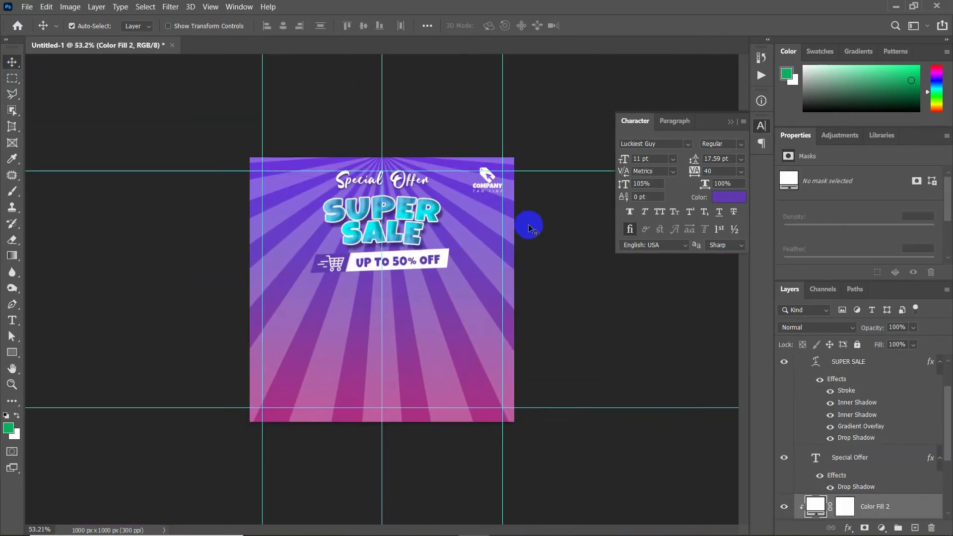
pyautogui.hotkey('ctrl', '0')
pyautogui.scroll(-3, 809, 479)
pyautogui.click(823, 467)
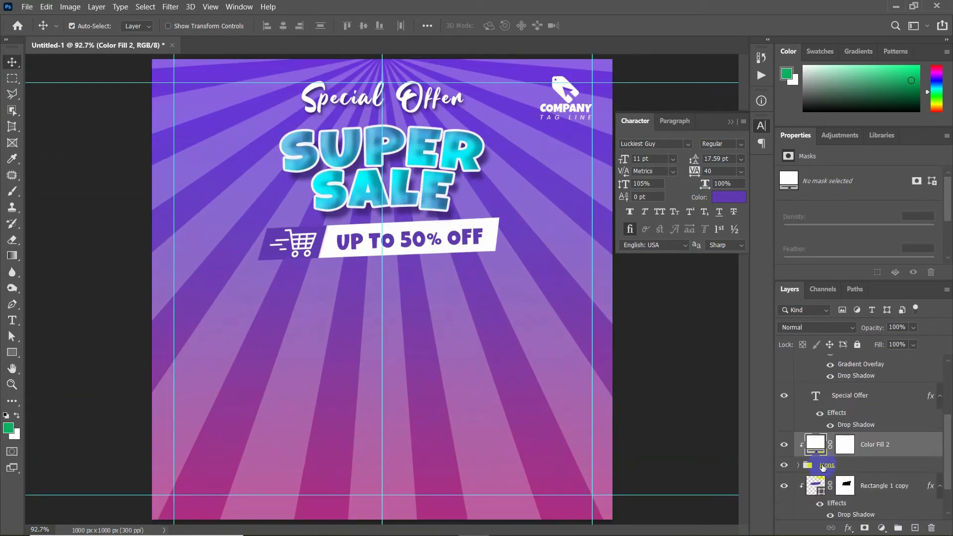
pyautogui.scroll(-2, 827, 469)
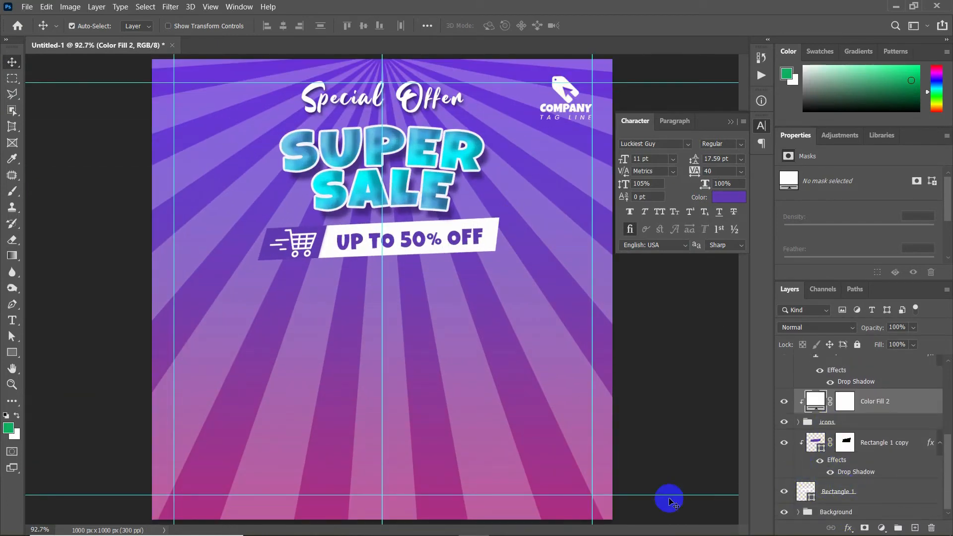
pyautogui.click(785, 492)
pyautogui.click(784, 492)
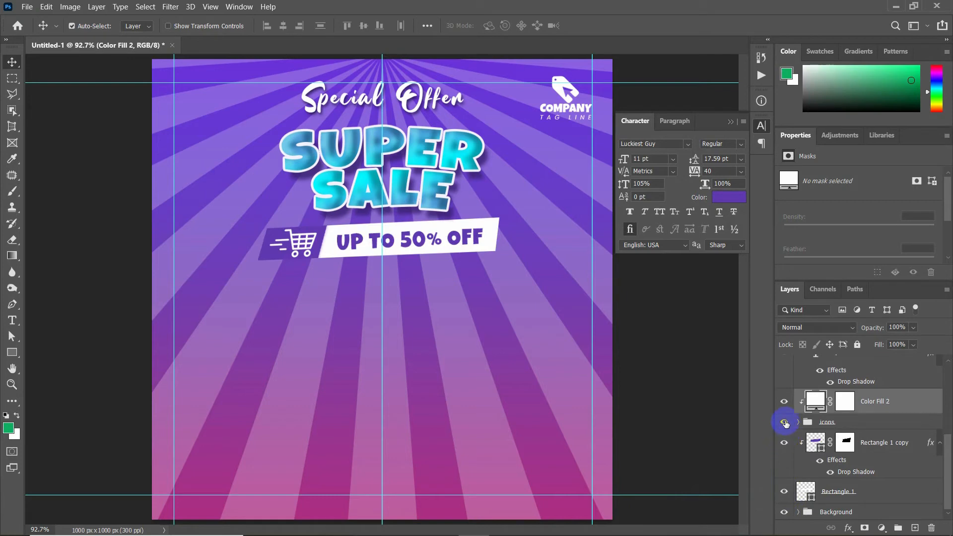
pyautogui.click(785, 422)
pyautogui.click(784, 421)
pyautogui.click(784, 443)
pyautogui.click(783, 443)
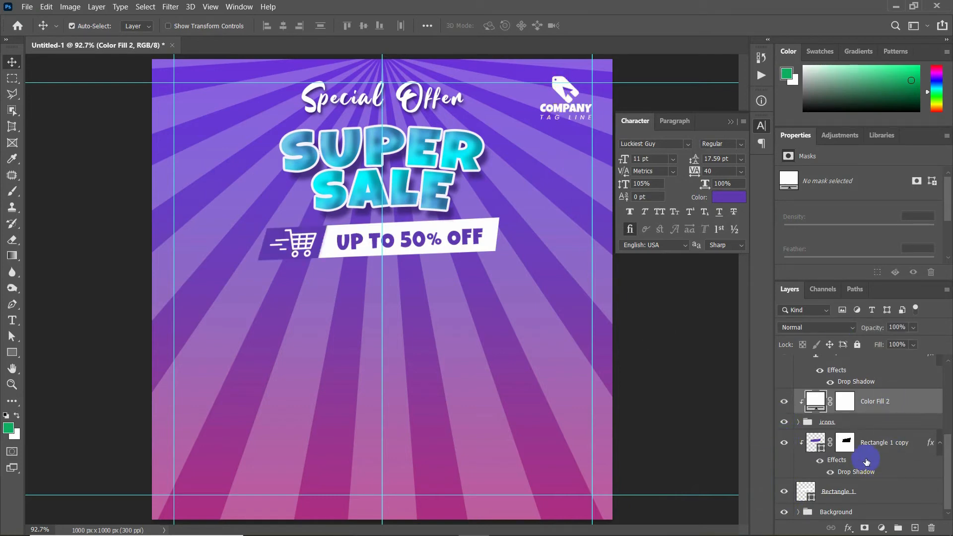
# Move the company logo down and left inside the margin guides, to X 837 px and Y 52 px
pyautogui.click(800, 423)
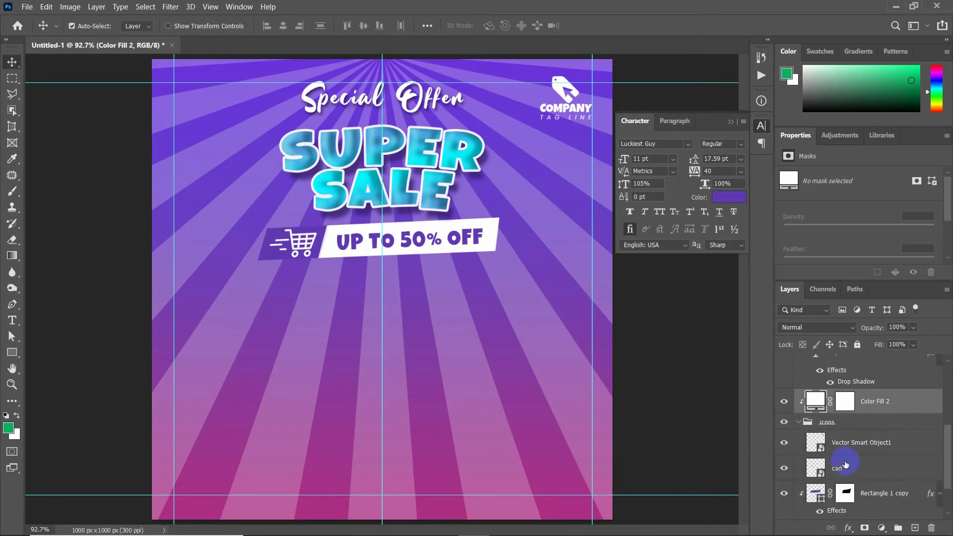
pyautogui.click(836, 444)
pyautogui.hotkey('ctrl', 't')
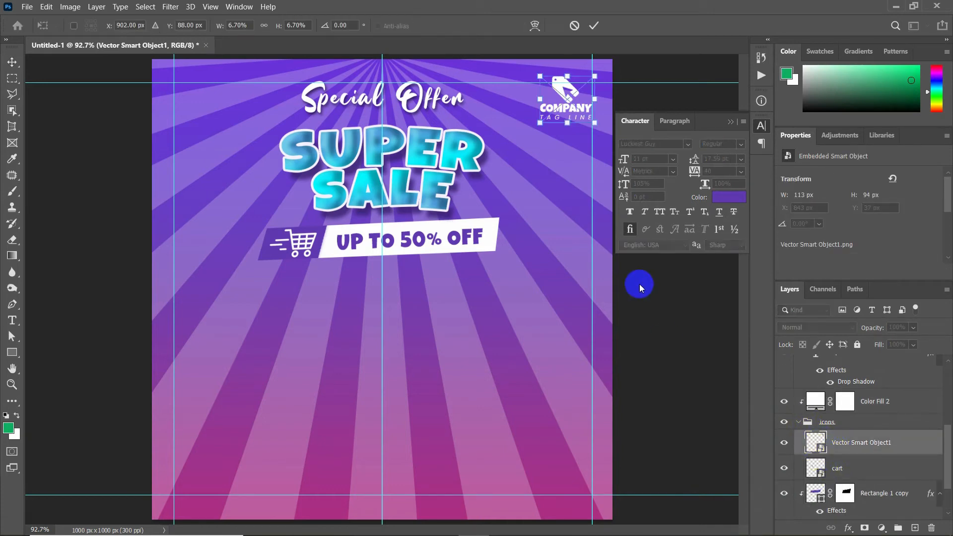
pyautogui.moveTo(561, 90); pyautogui.dragTo(557, 95)
pyautogui.click(594, 25)
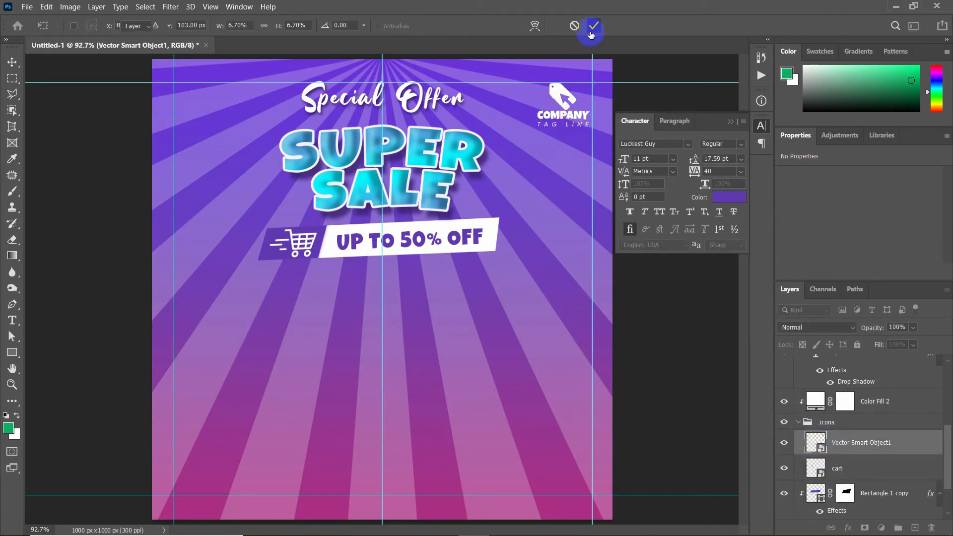
# Draw a rounded rectangle about 350 × 93 px in the lower-left corner of the margin guides, on a new layer above Color Fill 2
pyautogui.scroll(4, 819, 434)
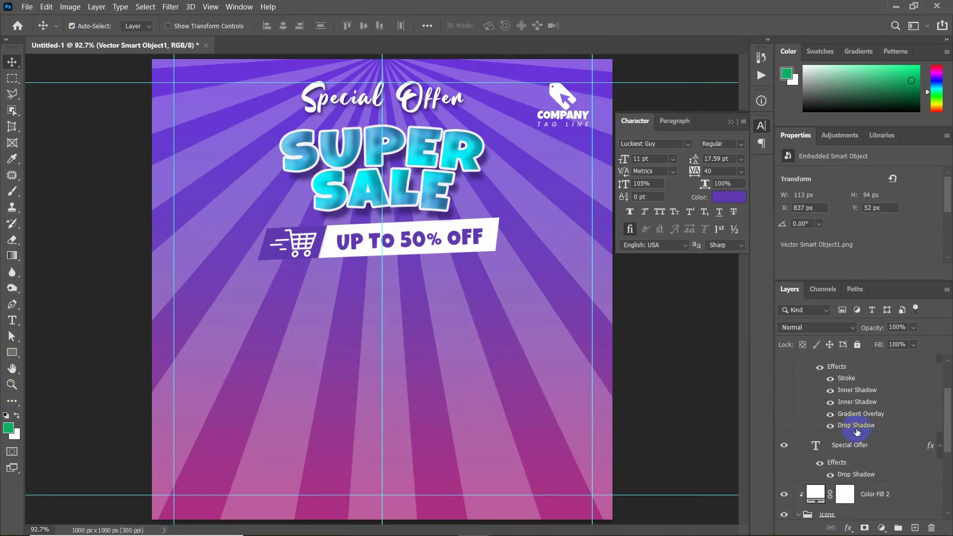
pyautogui.click(833, 487)
pyautogui.click(909, 466)
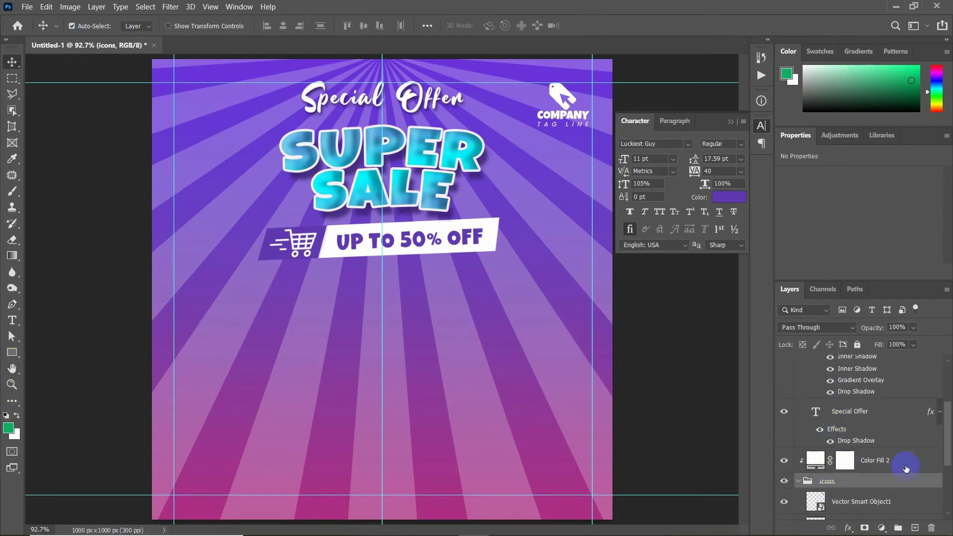
pyautogui.click(916, 528)
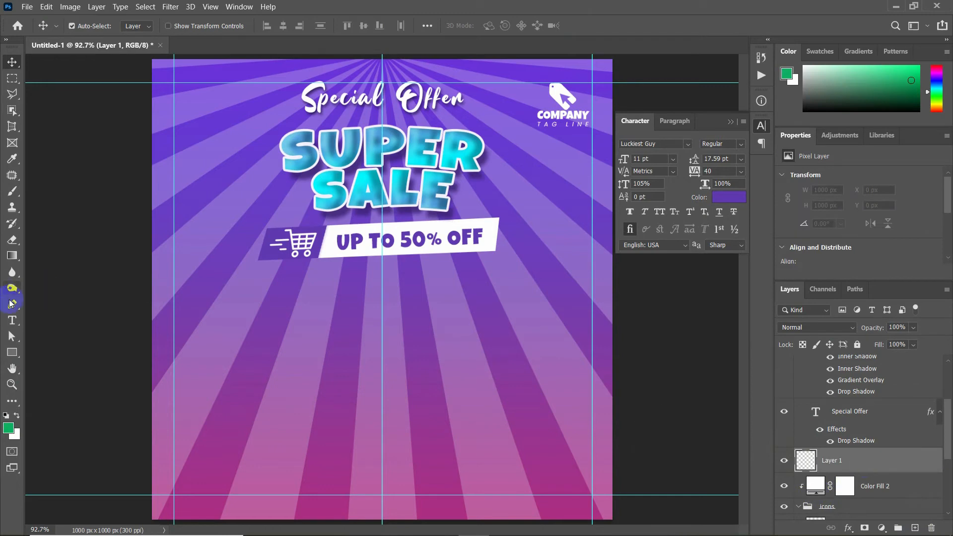
pyautogui.click(12, 352)
pyautogui.click(55, 365)
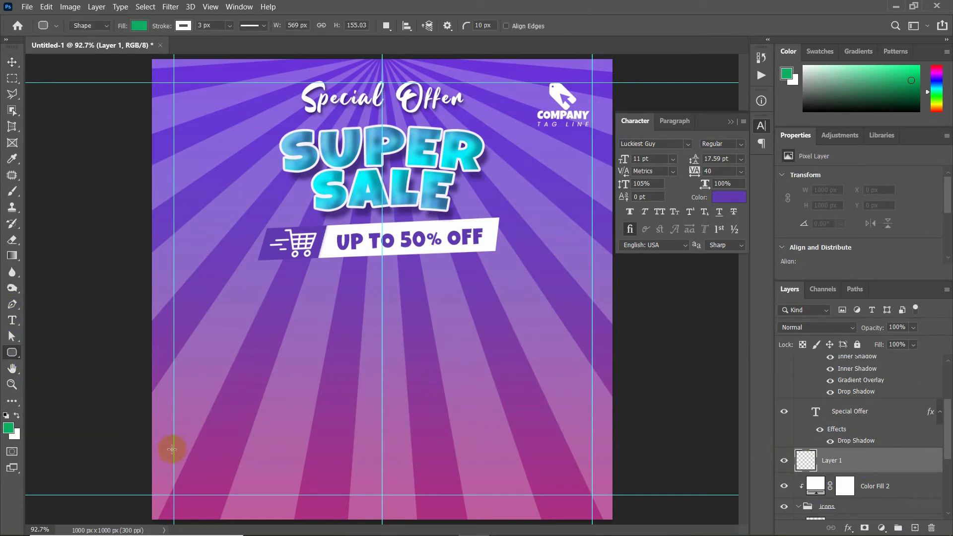
pyautogui.moveTo(173, 451); pyautogui.dragTo(335, 496)
# Remove the rounded rectangle's stroke and fill it with white
pyautogui.scroll(7, 326, 466)
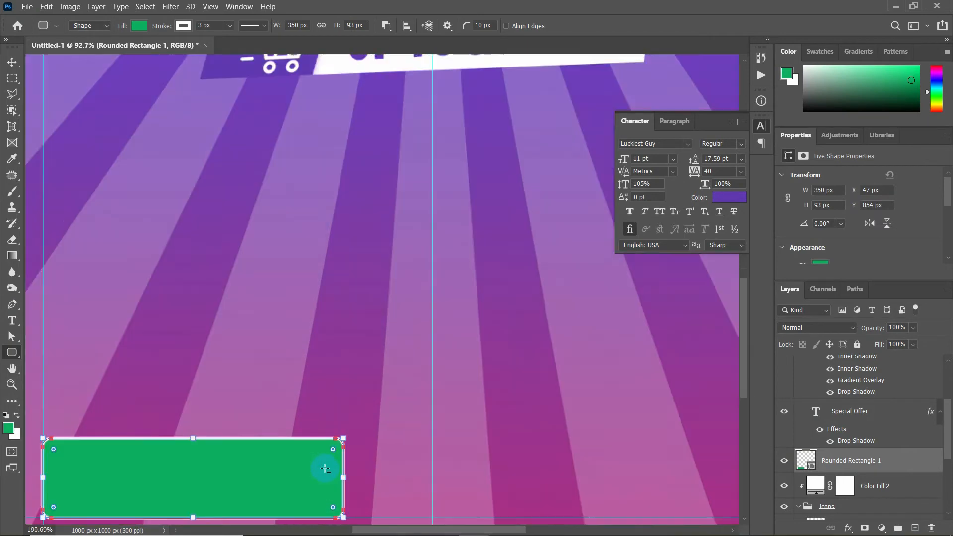
pyautogui.moveTo(346, 427); pyautogui.dragTo(339, 435)
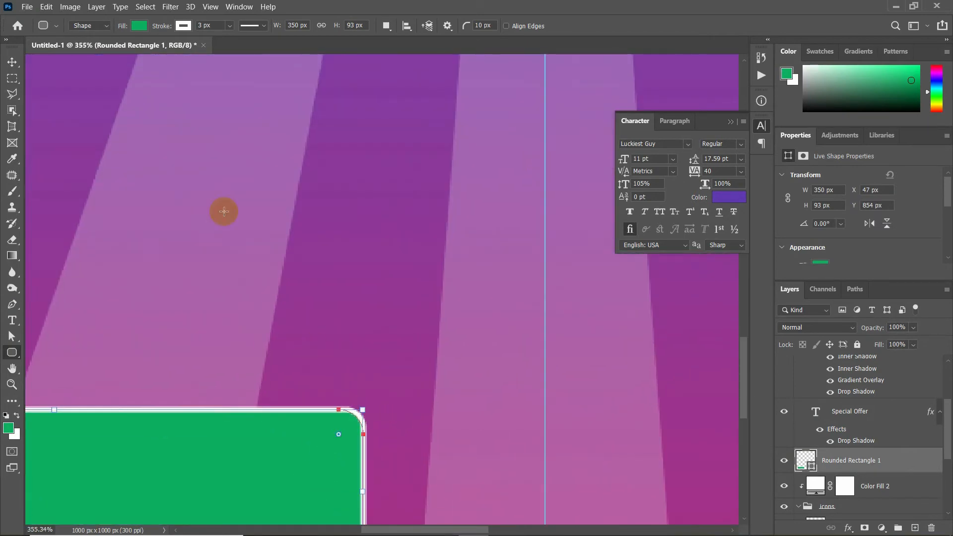
pyautogui.click(183, 26)
pyautogui.click(111, 49)
pyautogui.click(140, 26)
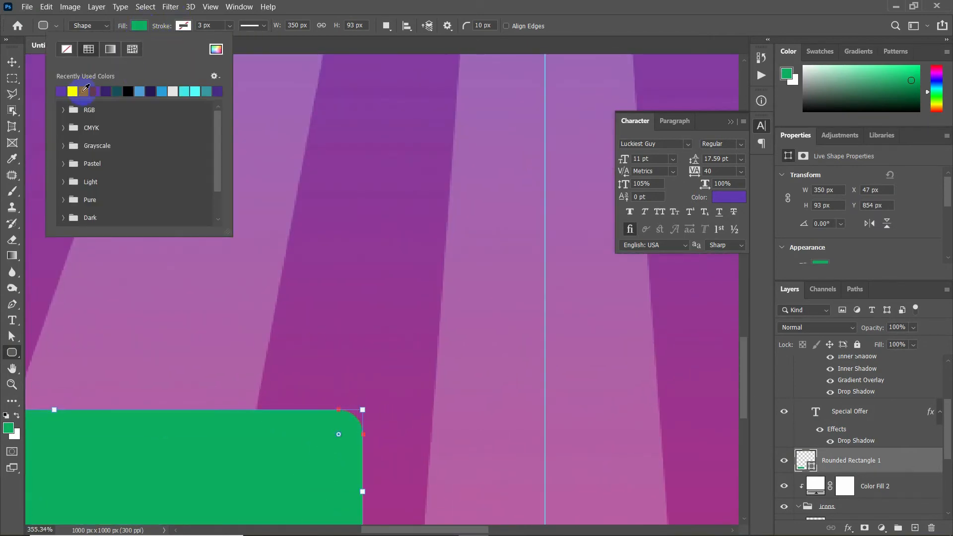
pyautogui.click(61, 92)
pyautogui.click(13, 62)
pyautogui.scroll(-8, 353, 313)
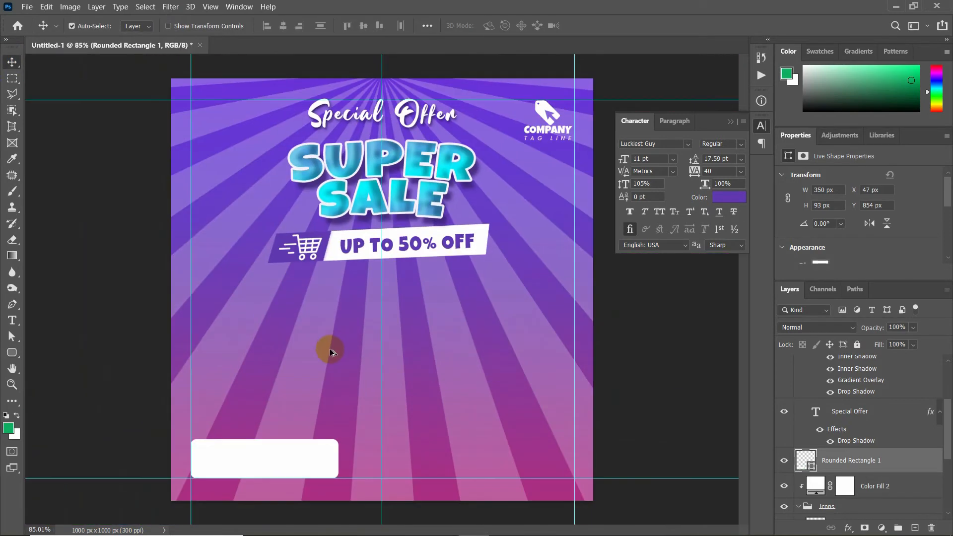
# Move the Rounded Rectangle 1 layer out of the text layers to a position farther down the layer stack
pyautogui.scroll(-4, 918, 437)
pyautogui.moveTo(857, 403); pyautogui.dragTo(834, 500)
pyautogui.scroll(3, 835, 492)
# Place the Delivery Vehicle image above Vector Smart Object1, scaled to about 96 × 56 px inside the left end of the white box
pyautogui.click(837, 443)
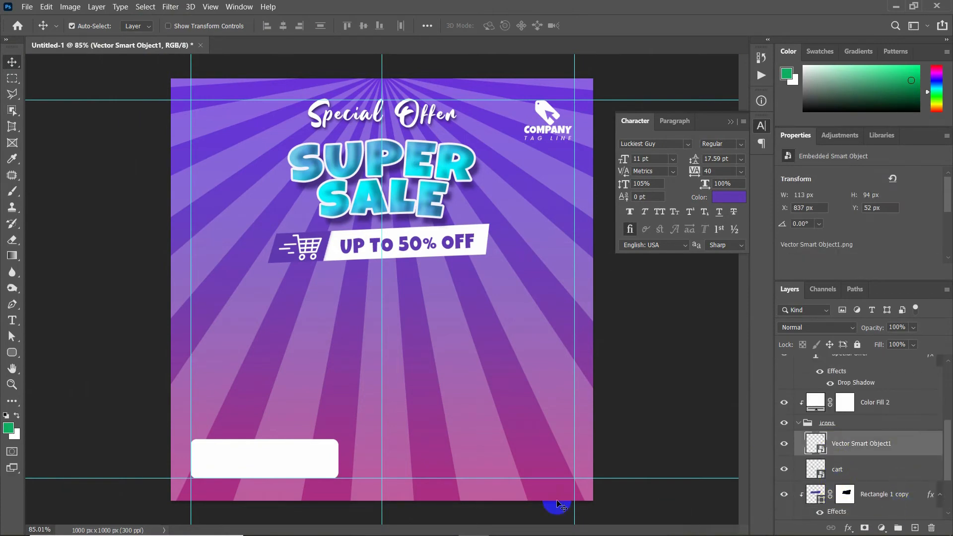
pyautogui.click(350, 527)
pyautogui.moveTo(562, 367); pyautogui.dragTo(227, 453)
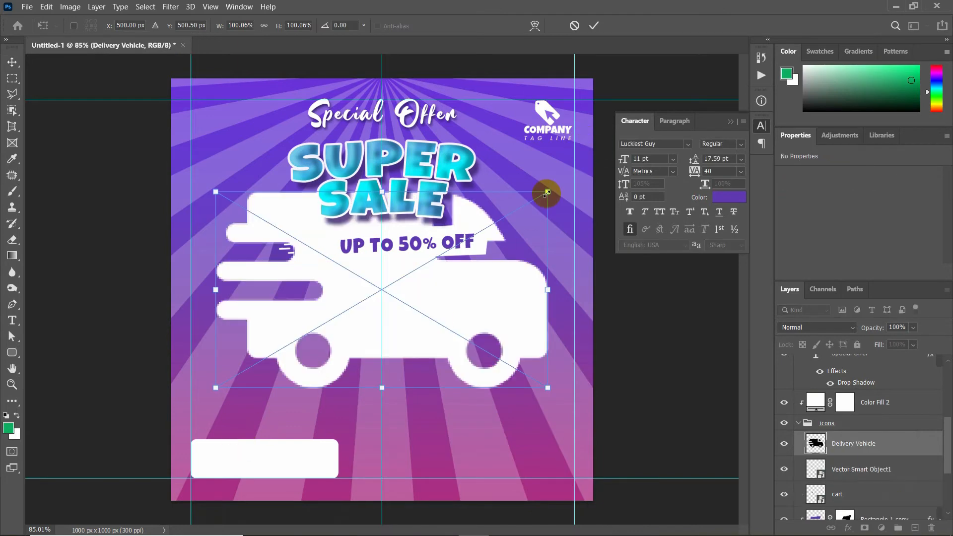
pyautogui.moveTo(548, 192); pyautogui.dragTo(214, 456)
pyautogui.scroll(3, 219, 457)
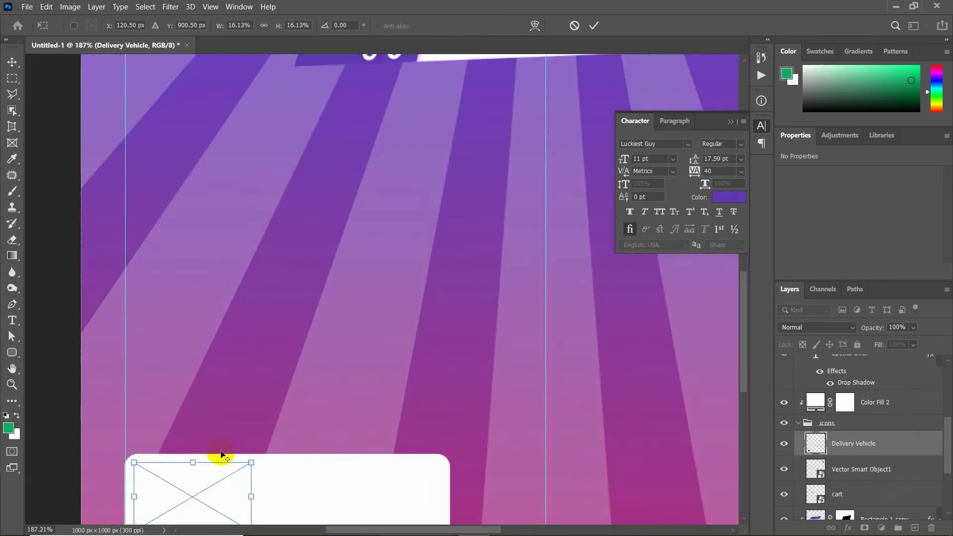
pyautogui.moveTo(246, 452); pyautogui.dragTo(191, 484)
pyautogui.press('Return')
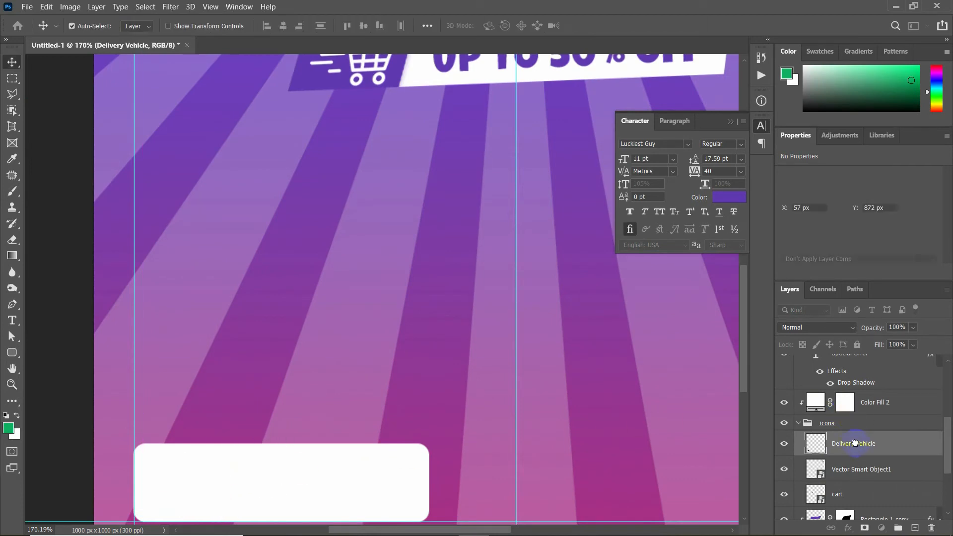
# Clip a magenta solid color fill to the Delivery Vehicle layer and move both layers above Color Fill 2
pyautogui.click(882, 528)
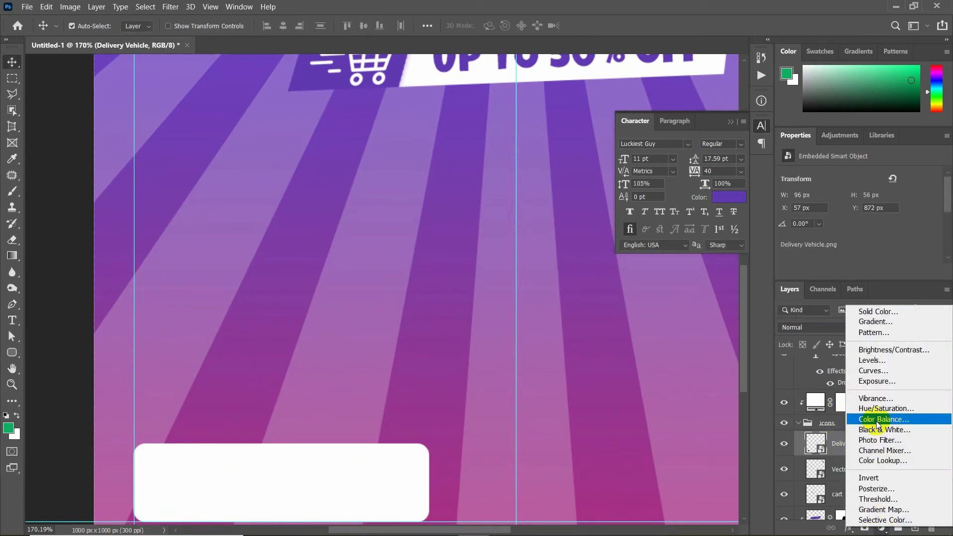
pyautogui.click(877, 313)
pyautogui.write('ae109d')
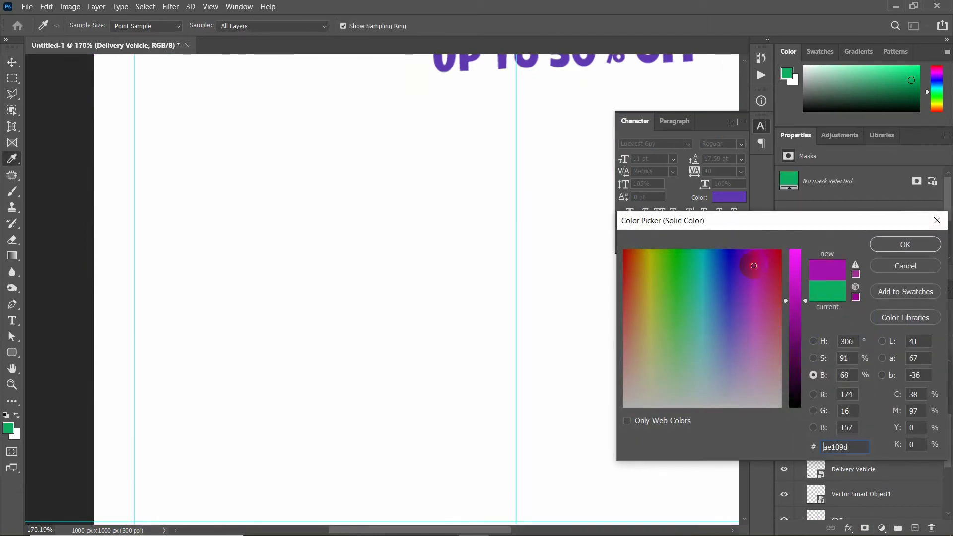
pyautogui.press('Return')
pyautogui.rightClick(872, 440)
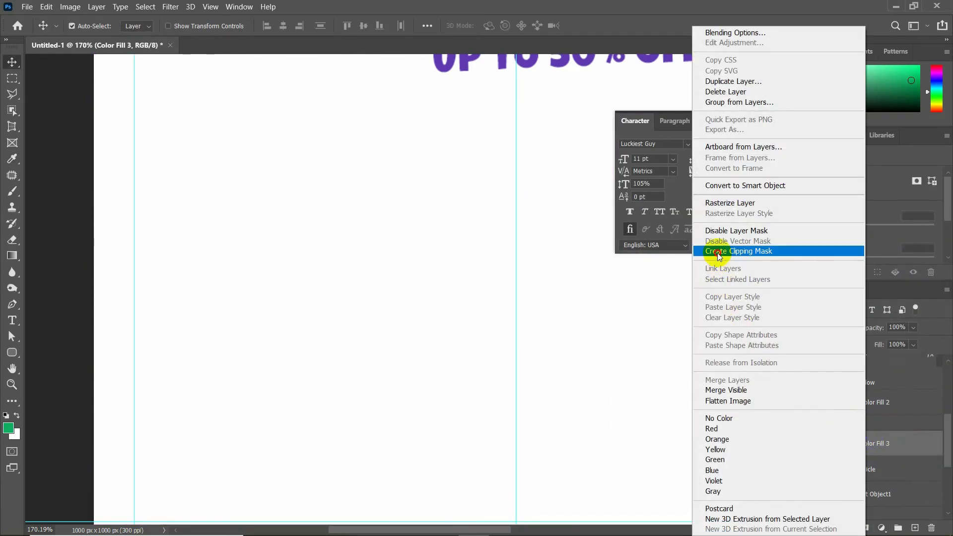
pyautogui.click(719, 250)
pyautogui.scroll(-5, 385, 424)
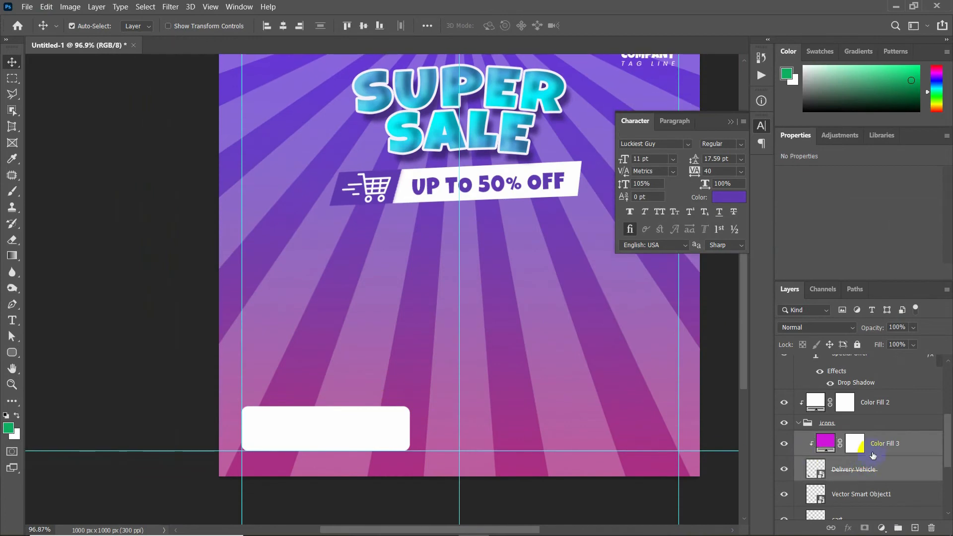
pyautogui.moveTo(873, 456); pyautogui.dragTo(862, 388)
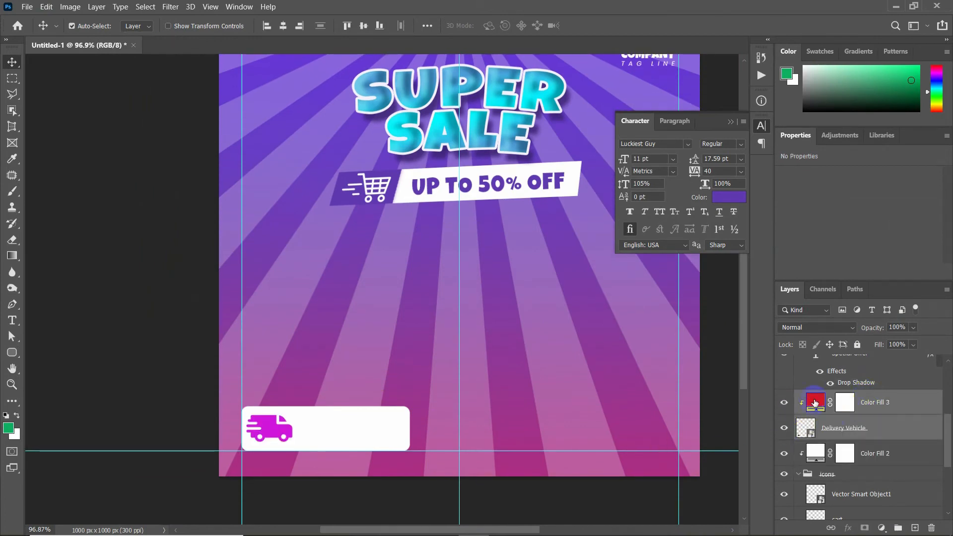
# Change the delivery truck's color fill to the purple-pink #a23289 sampled from the background beside the white box
pyautogui.doubleClick(816, 403)
pyautogui.click(421, 424)
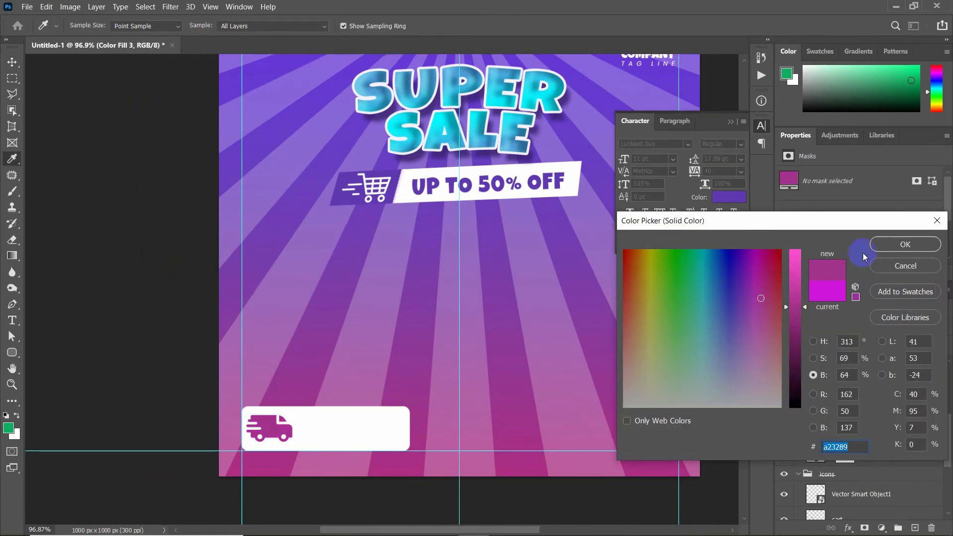
pyautogui.click(876, 246)
pyautogui.press('v')
# Try to free-transform the color fill layer clipped to the delivery truck
pyautogui.scroll(-1, 443, 416)
pyautogui.scroll(3, 213, 470)
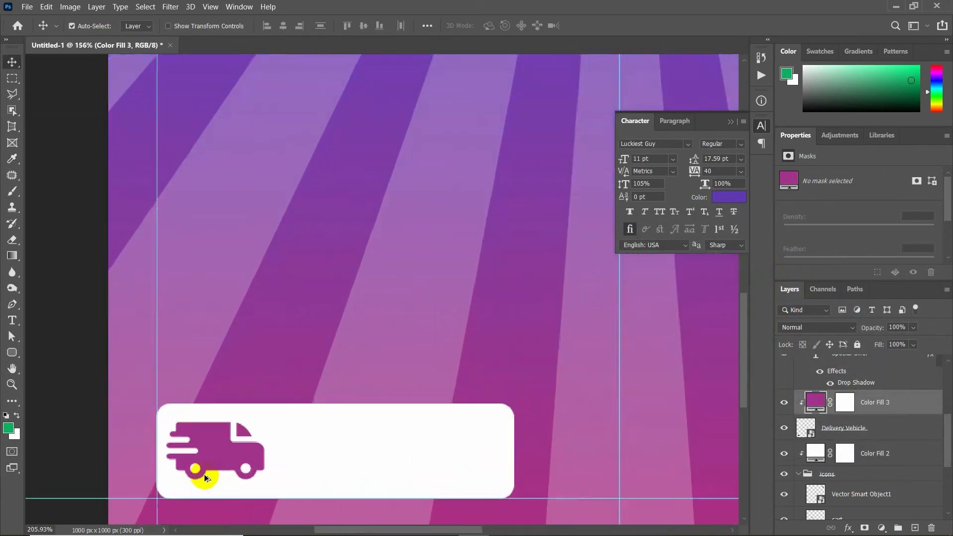
pyautogui.scroll(2, 206, 478)
pyautogui.hotkey('ctrl', 't')
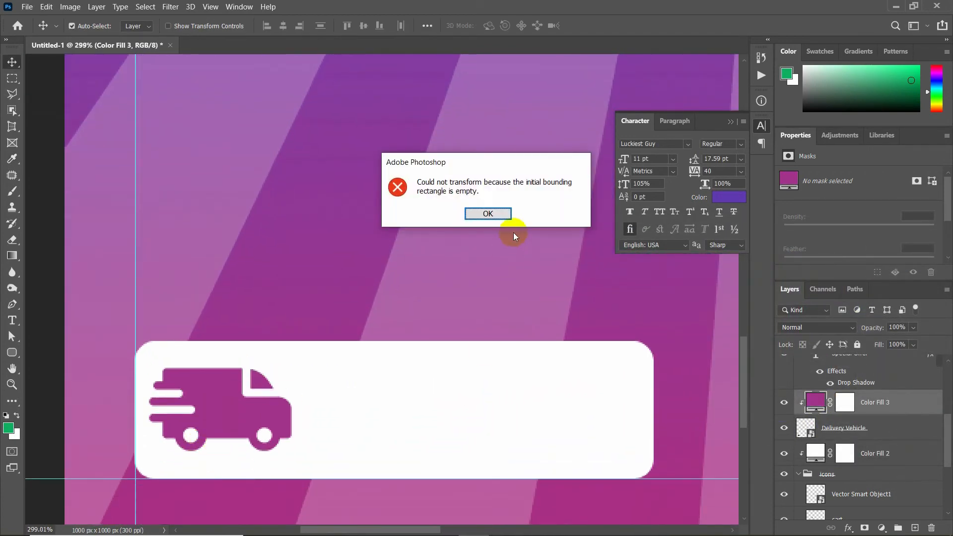
pyautogui.click(488, 214)
pyautogui.click(841, 429)
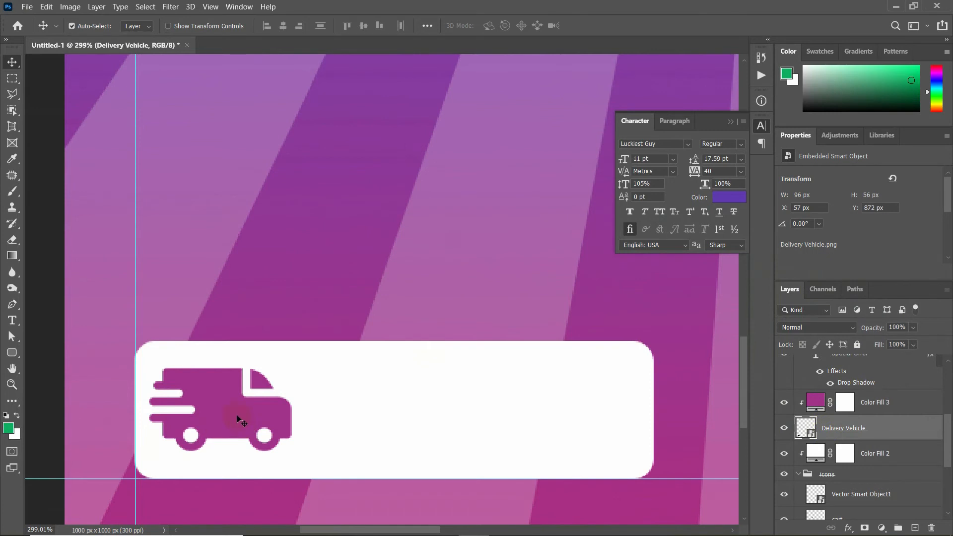
pyautogui.click(240, 421)
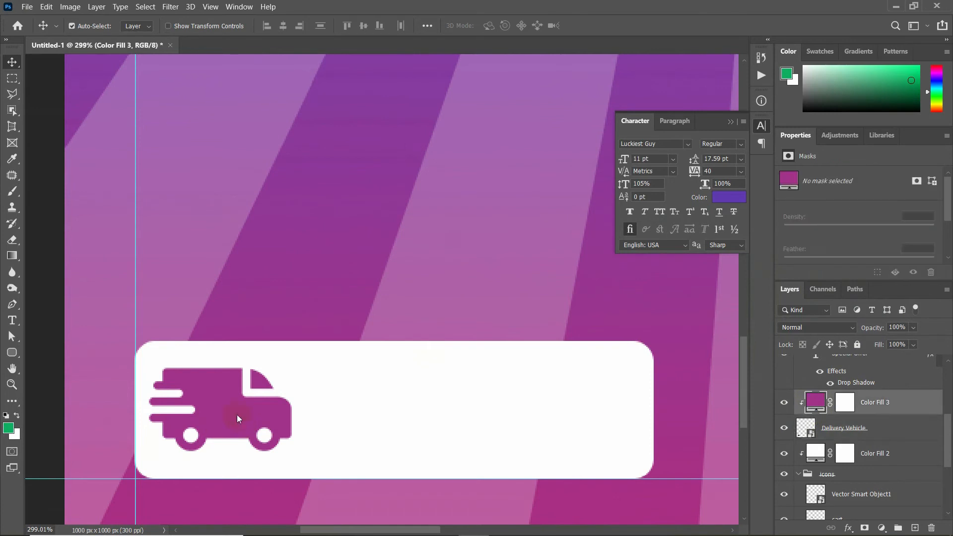
# Add a drop shadow to the Delivery Vehicle layer with 79% opacity, 2 px distance and 6 px size
pyautogui.click(819, 431)
pyautogui.click(848, 529)
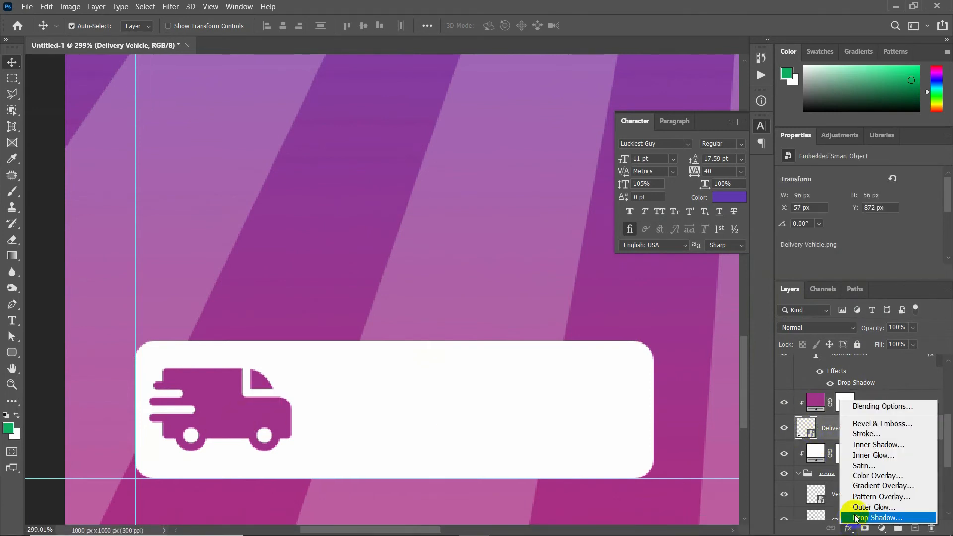
pyautogui.click(856, 518)
pyautogui.click(539, 450)
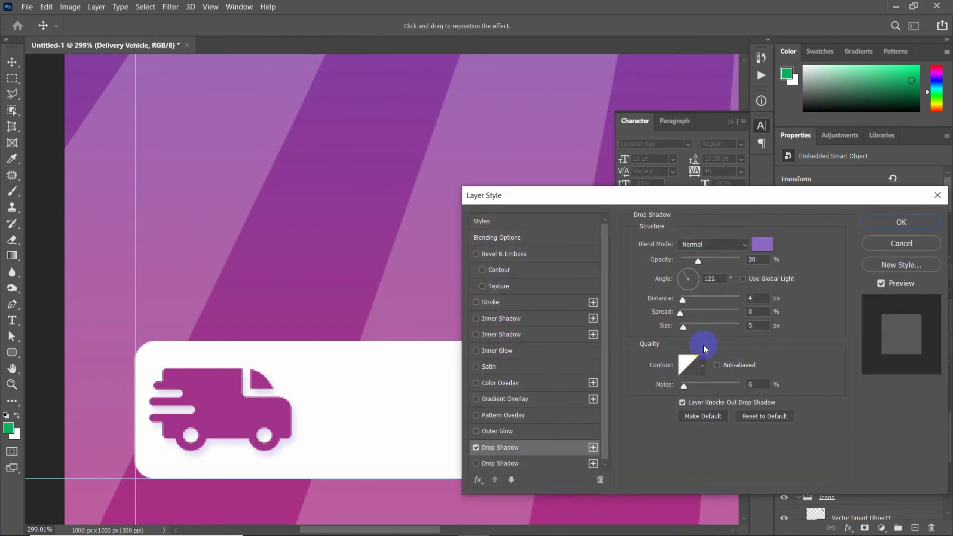
pyautogui.moveTo(698, 261); pyautogui.dragTo(728, 261)
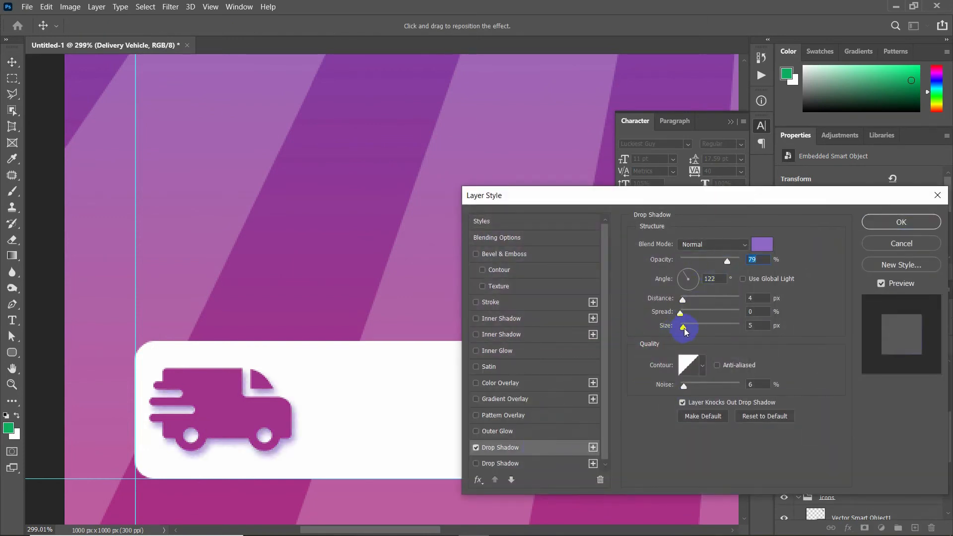
pyautogui.moveTo(683, 299); pyautogui.dragTo(681, 299)
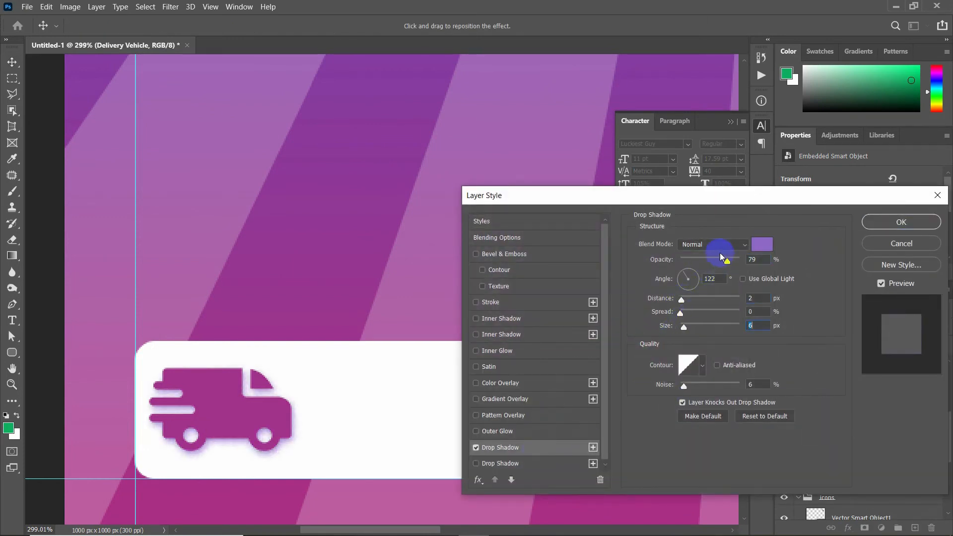
# Make the truck's drop shadow near-black with 56% opacity, 3 px distance and 0 px size, and apply the style
pyautogui.click(755, 247)
pyautogui.click(799, 400)
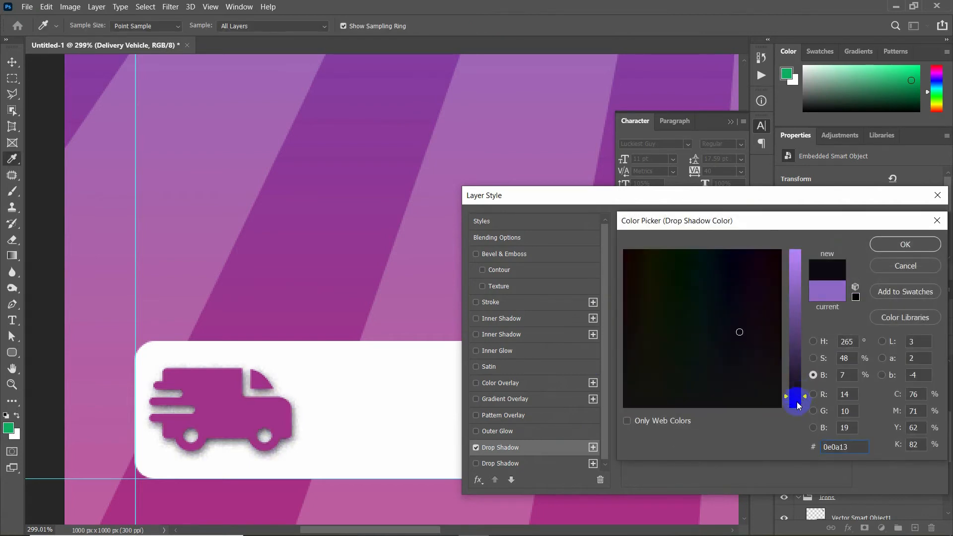
pyautogui.click(904, 244)
pyautogui.click(768, 331)
pyautogui.moveTo(682, 299)
pyautogui.mouseDown()
pyautogui.moveTo(682, 329)
pyautogui.moveTo(683, 301)
pyautogui.mouseUp()
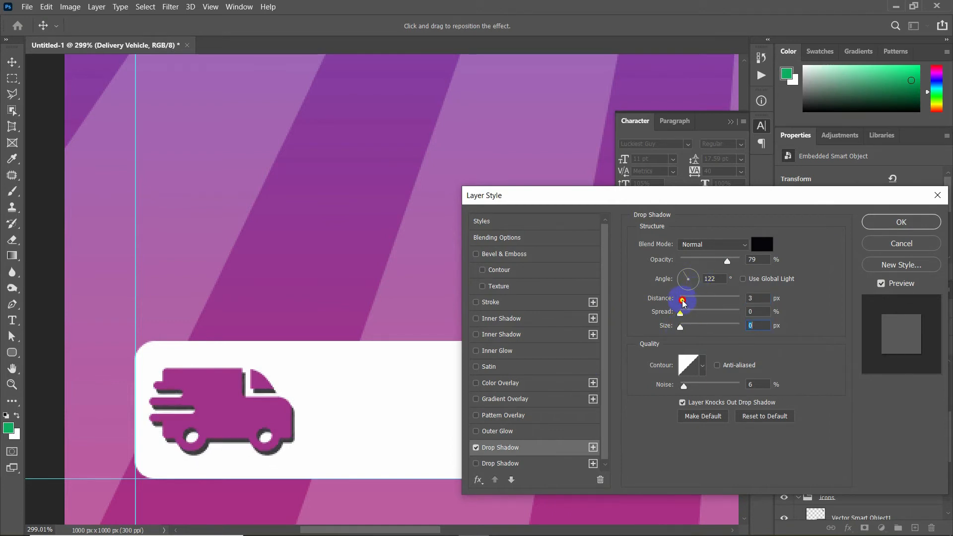
pyautogui.moveTo(728, 262); pyautogui.dragTo(714, 260)
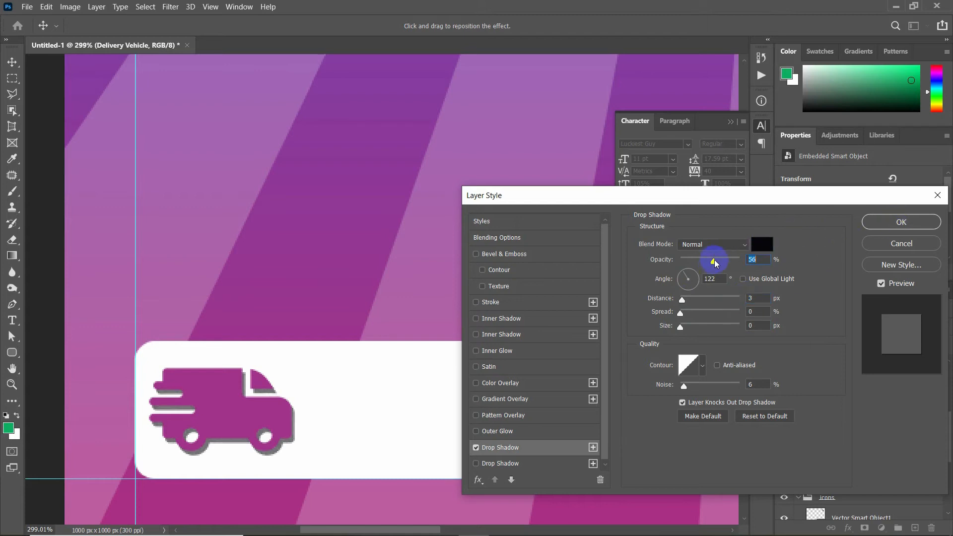
pyautogui.click(919, 226)
# Draw a text box about 208 × 24 px beside the truck in the white box, on a new layer above UP TO 50% OFF
pyautogui.moveTo(555, 406); pyautogui.dragTo(556, 376)
pyautogui.scroll(5, 847, 417)
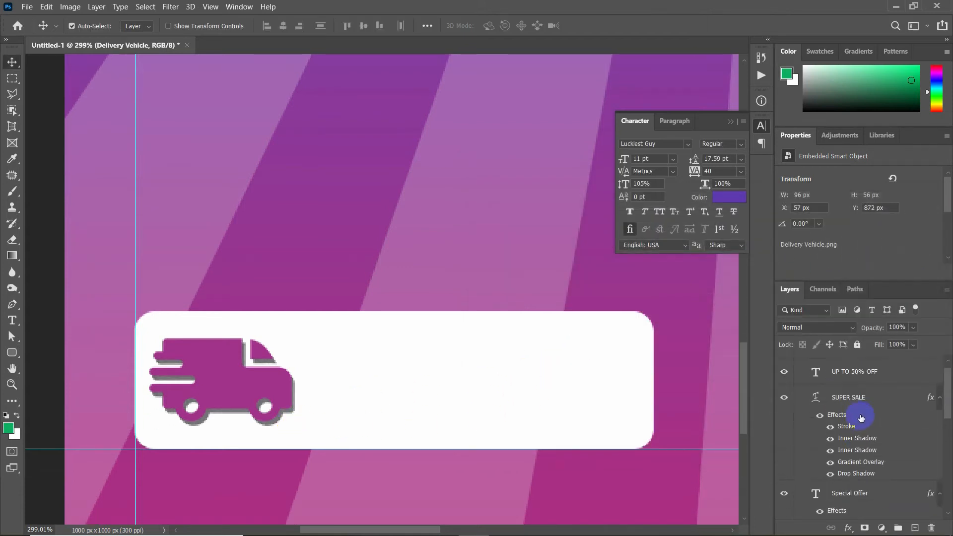
pyautogui.click(848, 384)
pyautogui.click(914, 527)
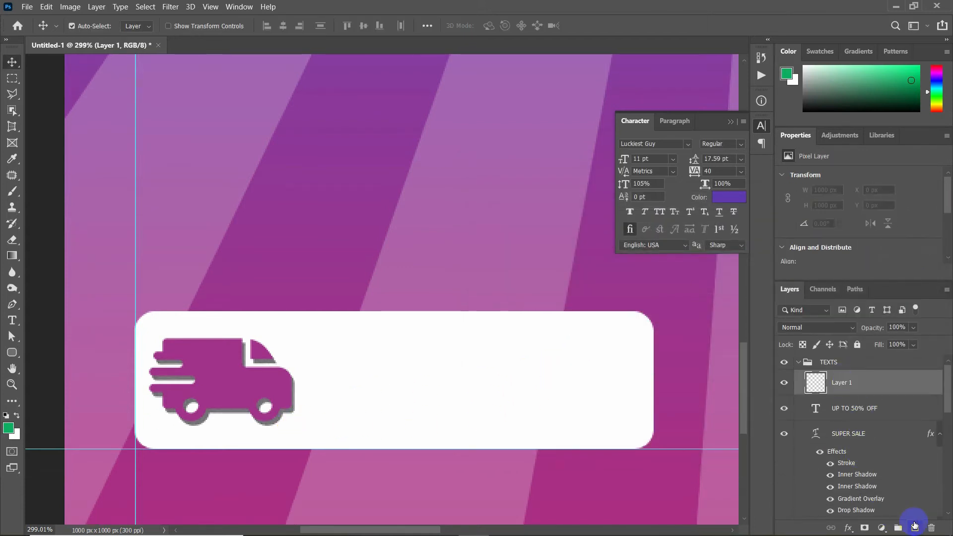
pyautogui.click(9, 322)
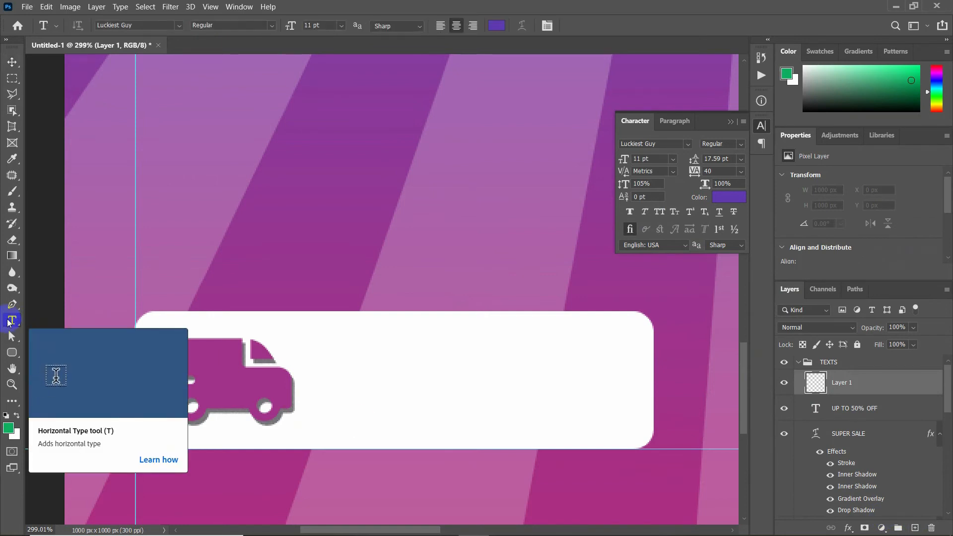
pyautogui.moveTo(322, 323); pyautogui.dragTo(631, 358)
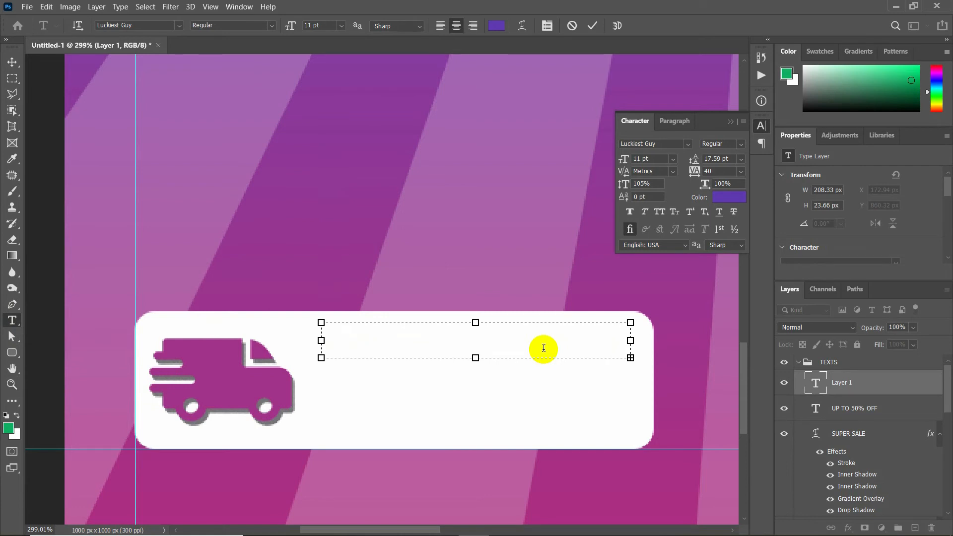
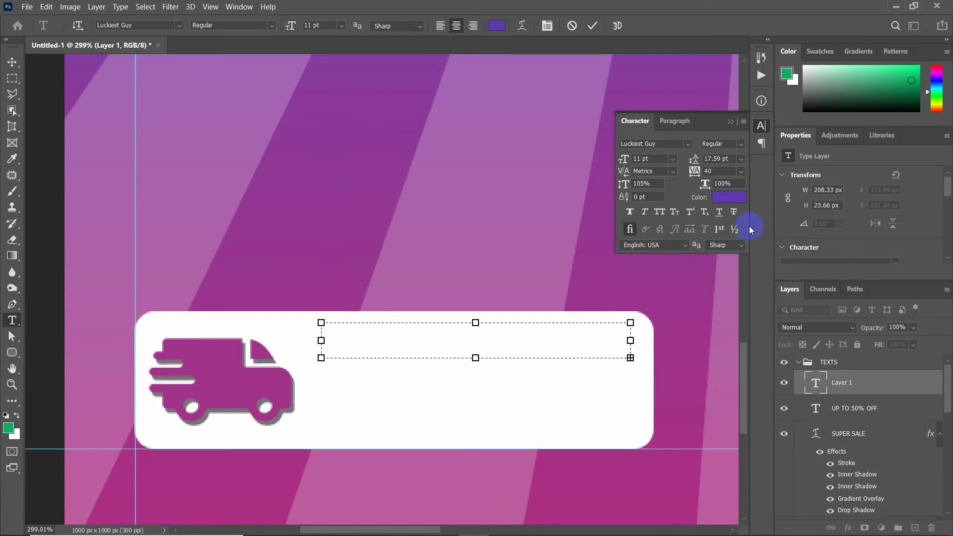
# Set the text color to #0d0818 and commit the text "Special Service" in the box
pyautogui.click(729, 197)
pyautogui.moveTo(796, 365); pyautogui.dragTo(797, 392)
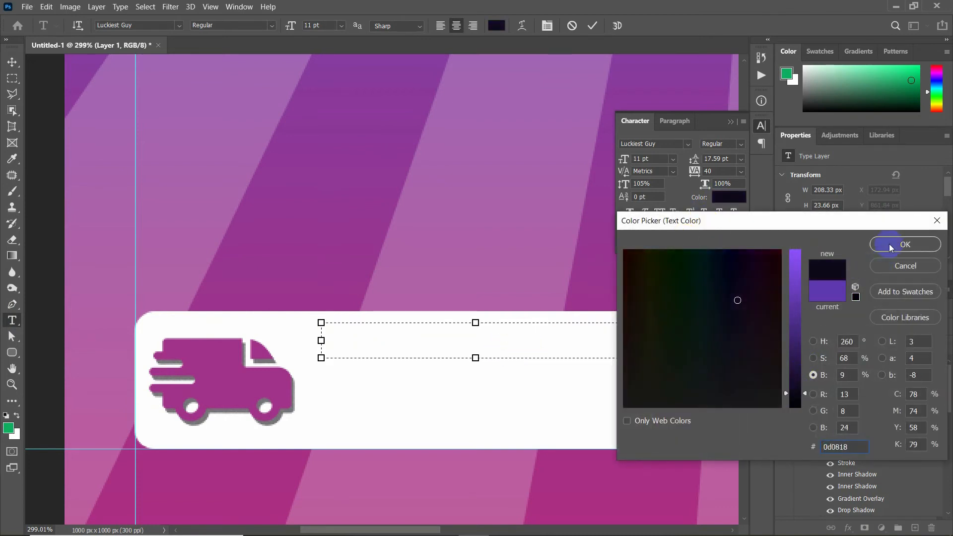
pyautogui.click(892, 245)
pyautogui.click(857, 392)
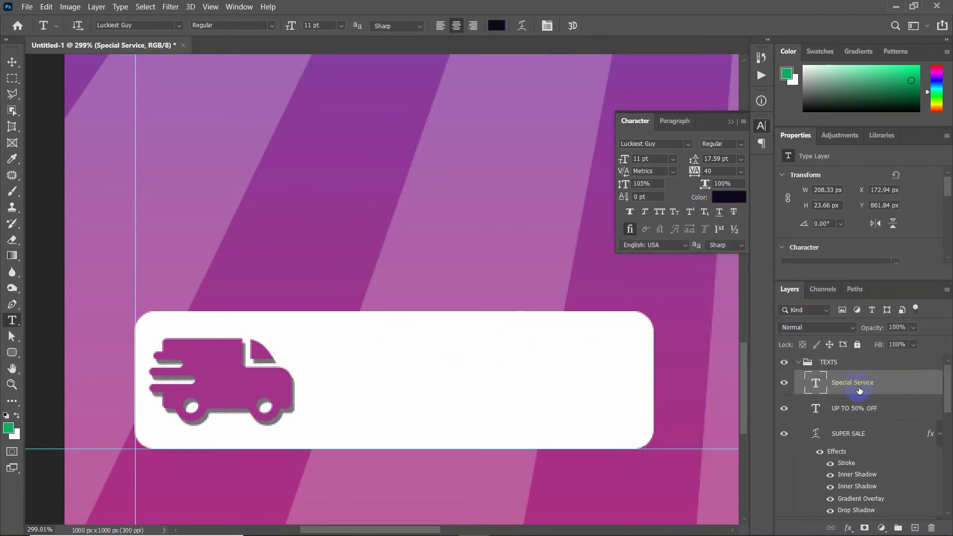
# Delete the Special Service text layer and the stray Lorem Ipsum text layer
pyautogui.click(450, 343)
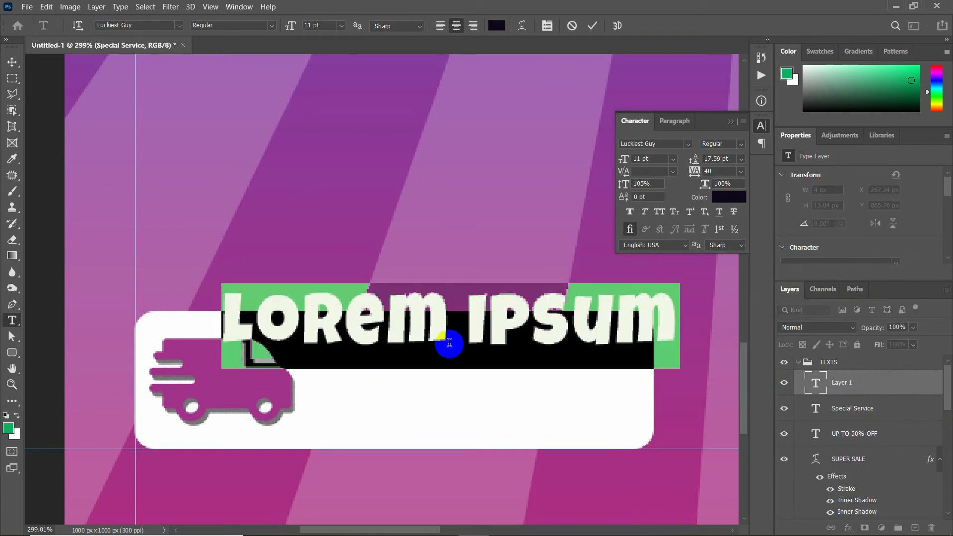
pyautogui.click(13, 62)
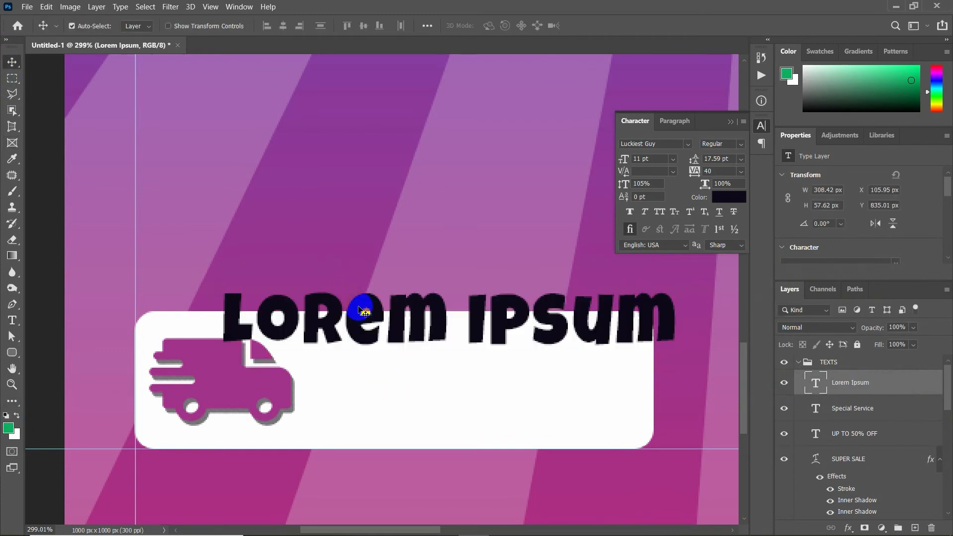
pyautogui.click(834, 409)
pyautogui.press('Delete')
pyautogui.click(828, 389)
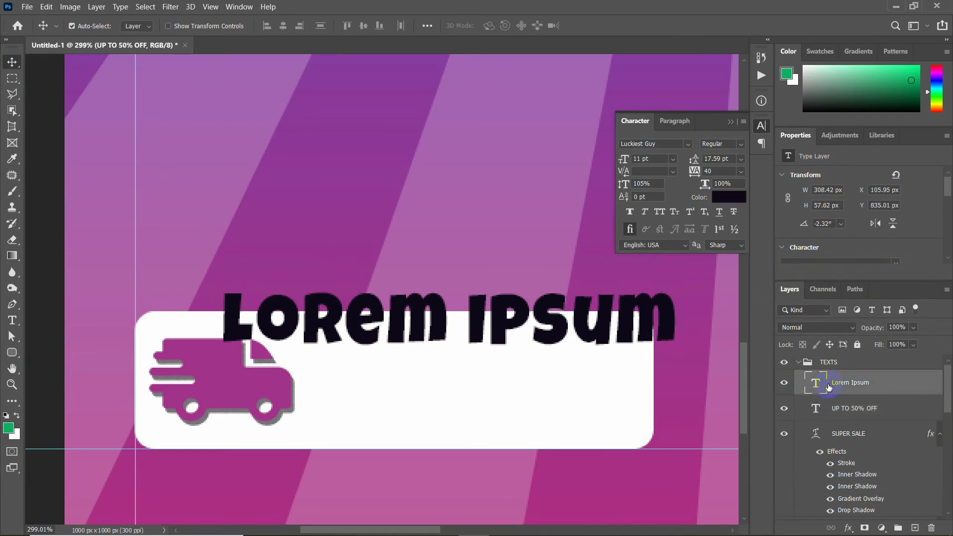
pyautogui.press('Delete')
# Draw a text box about 209 × 29 px beside the truck and enter "Special Service" at 3 pt
pyautogui.click(12, 321)
pyautogui.moveTo(316, 338); pyautogui.dragTo(627, 381)
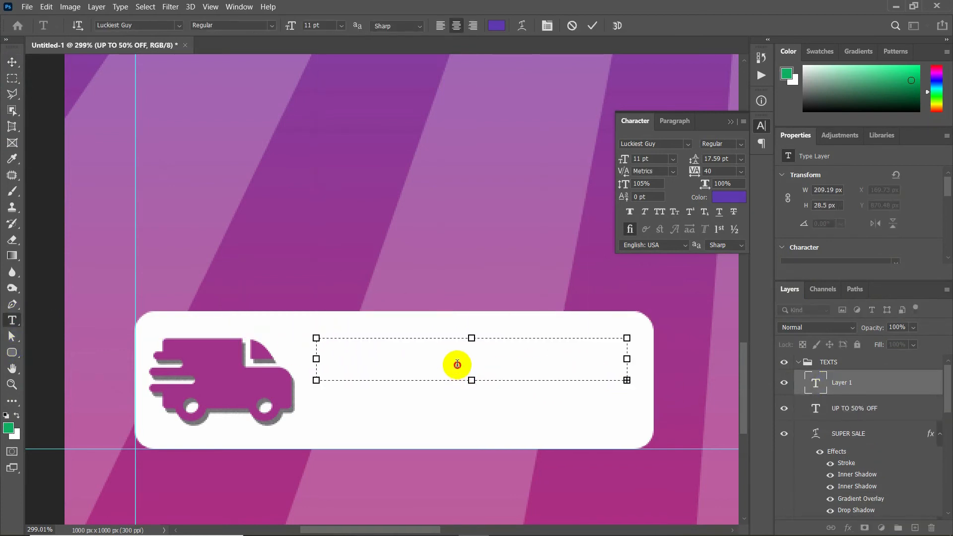
pyautogui.moveTo(619, 163); pyautogui.dragTo(616, 164)
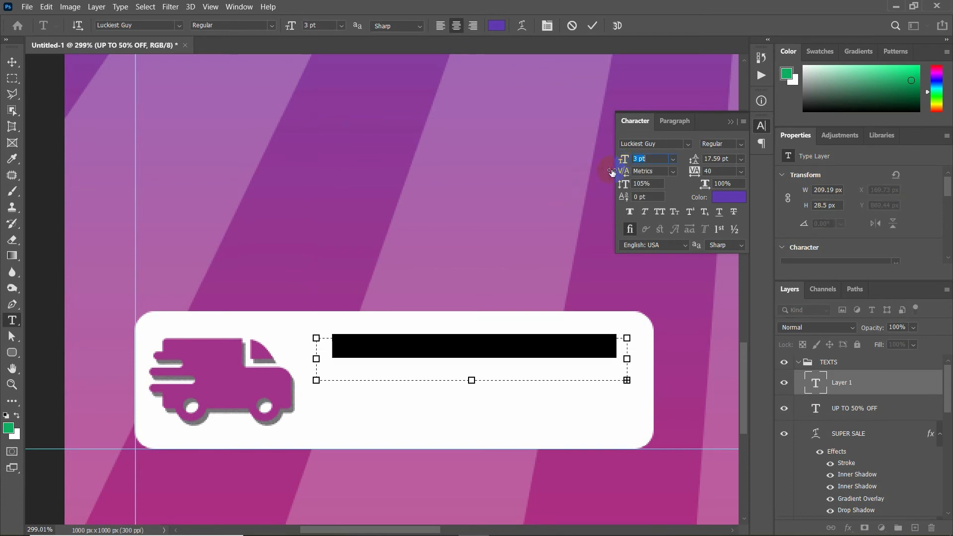
pyautogui.click(428, 348)
pyautogui.hotkey('ctrl', 'a')
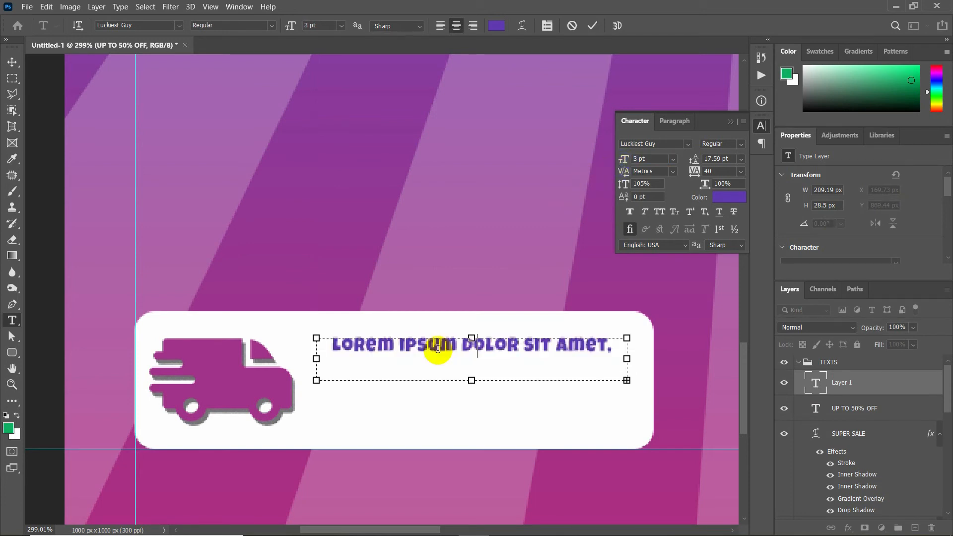
pyautogui.write('Special Service')
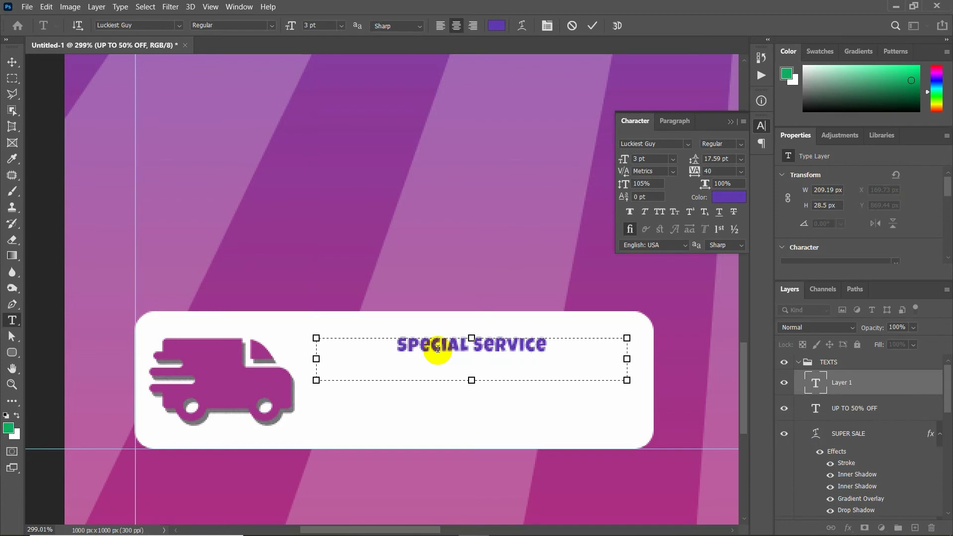
# Change the font of the Special Service text to Poppins Regular
pyautogui.hotkey('ctrl', 'a')
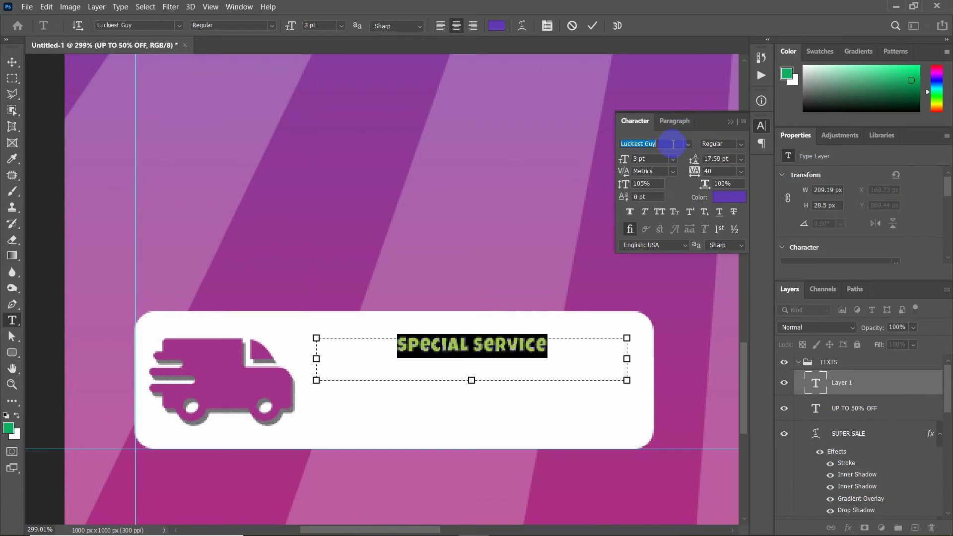
pyautogui.write('popi')
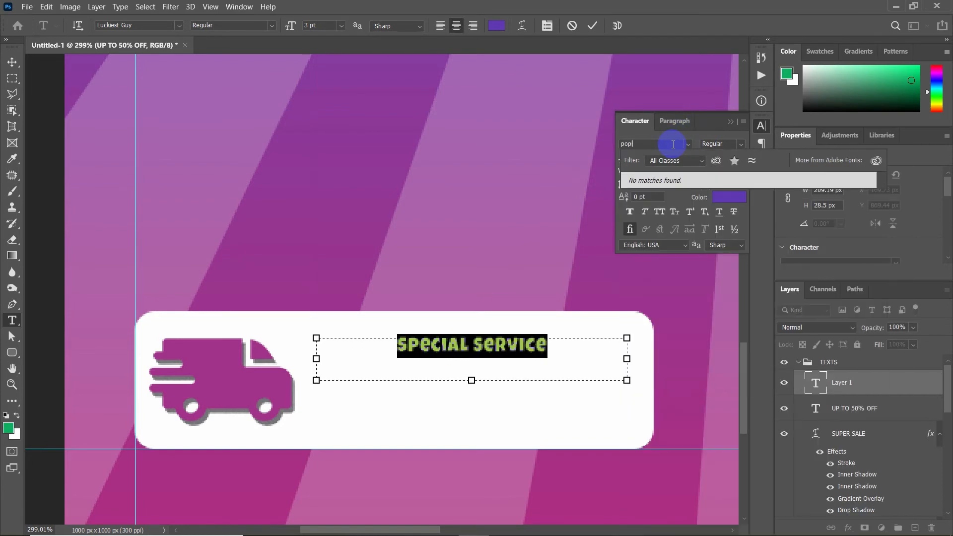
pyautogui.press('BackSpace')
pyautogui.press('BackSpace')
pyautogui.press('BackSpace')
pyautogui.press('BackSpace')
pyautogui.write('poppi')
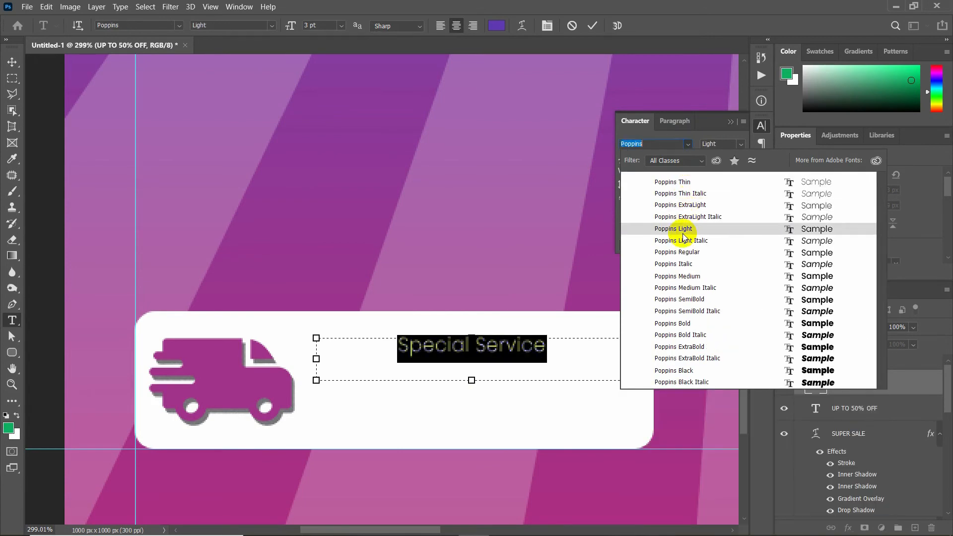
pyautogui.click(686, 255)
# Enlarge the Special Service text box to about 274 × 51 px and set the text size to 5 pt
pyautogui.moveTo(624, 159); pyautogui.dragTo(624, 162)
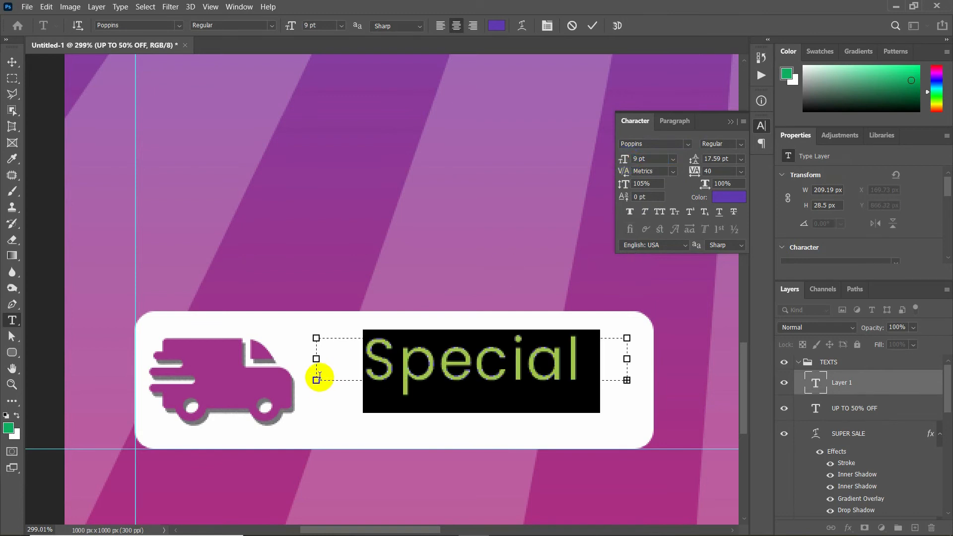
pyautogui.moveTo(317, 380); pyautogui.dragTo(221, 414)
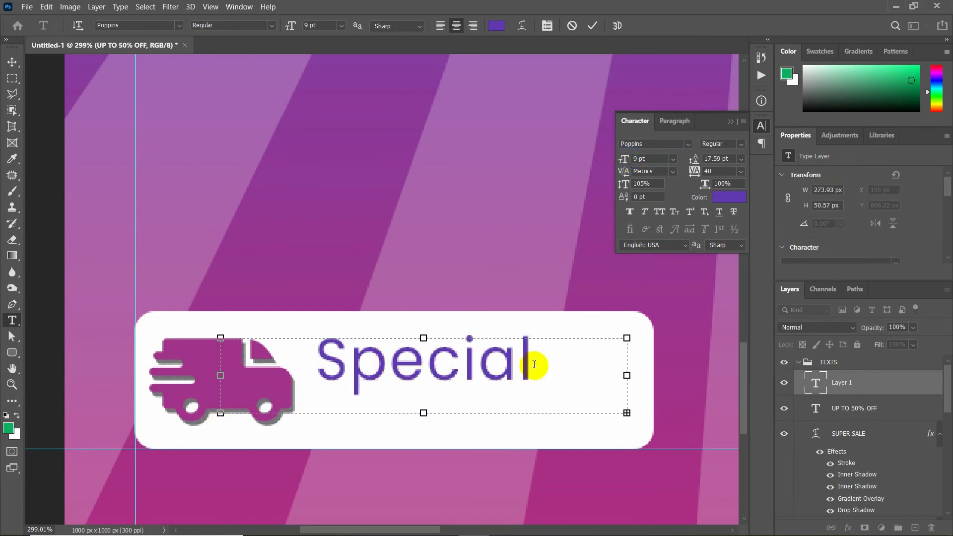
pyautogui.moveTo(537, 366); pyautogui.dragTo(316, 367)
pyautogui.write('5')
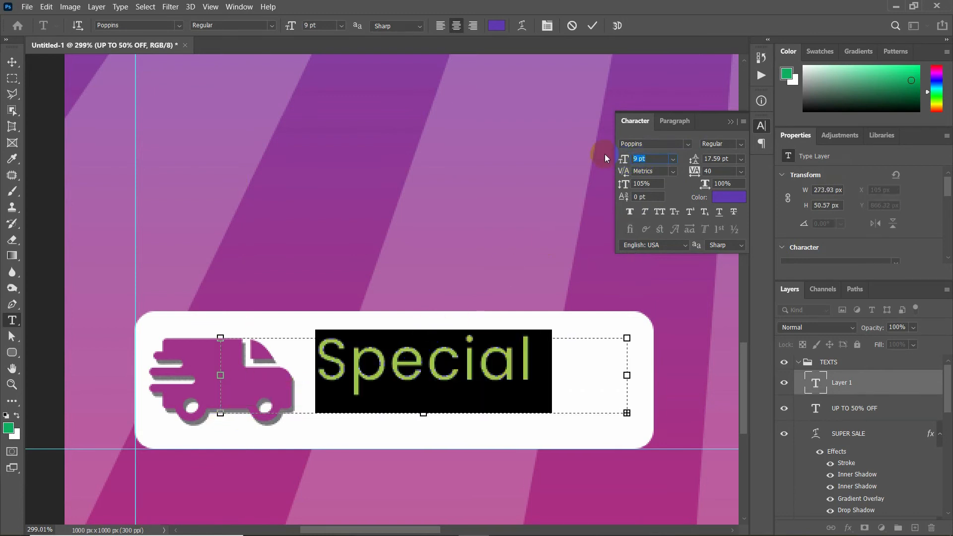
pyautogui.press('Return')
pyautogui.click(22, 65)
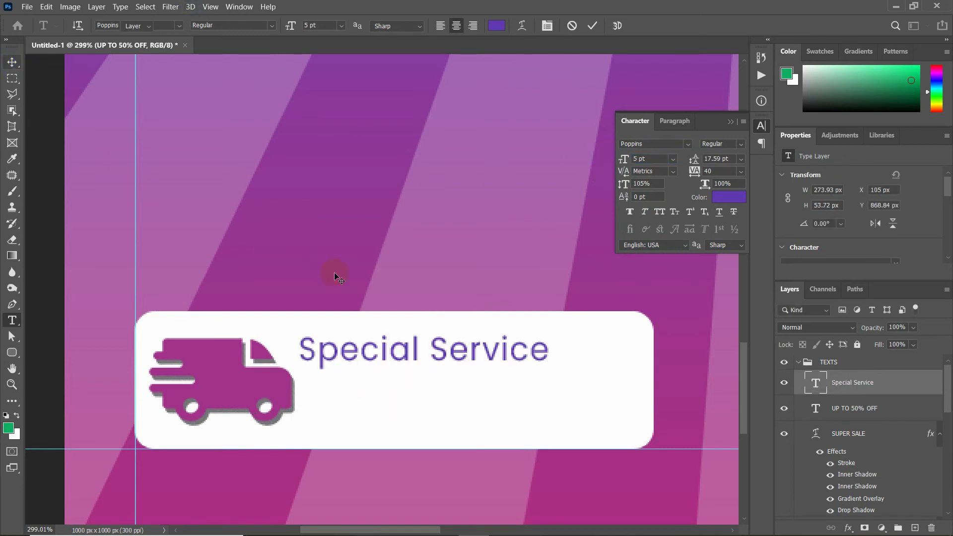
# Move the Special Service text clear of the truck and recolor it with the magenta sampled from the truck
pyautogui.moveTo(324, 358); pyautogui.dragTo(362, 360)
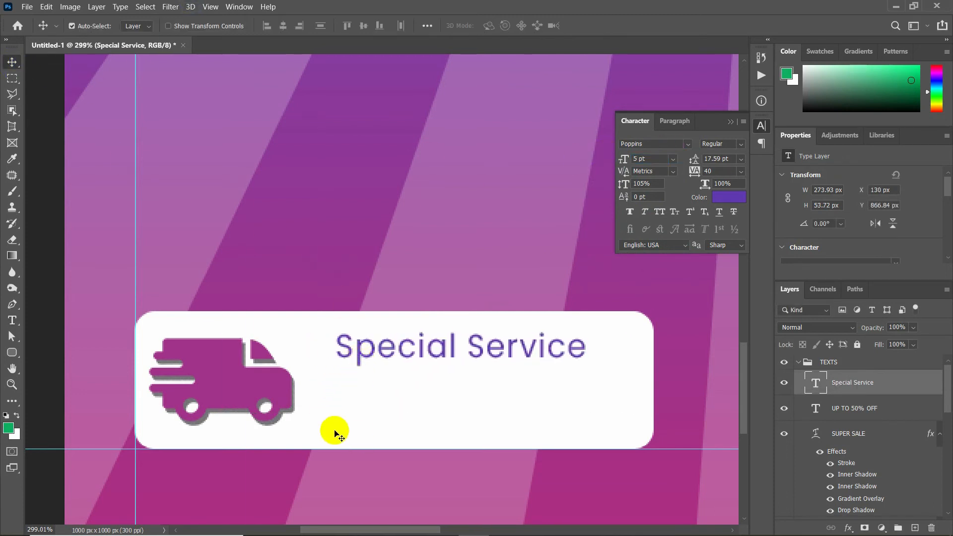
pyautogui.click(13, 321)
pyautogui.click(389, 341)
pyautogui.hotkey('ctrl', 'a')
pyautogui.click(727, 196)
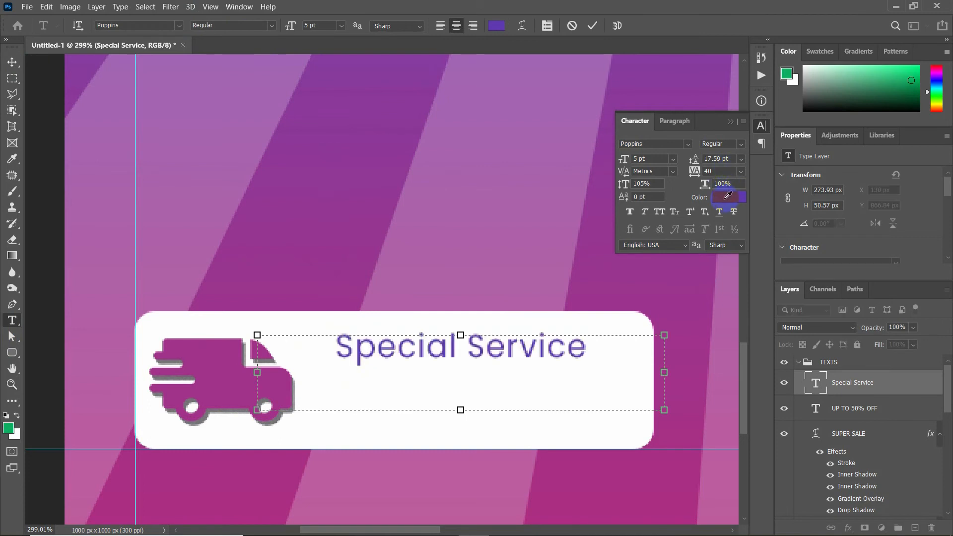
pyautogui.click(208, 352)
pyautogui.click(905, 245)
pyautogui.click(12, 62)
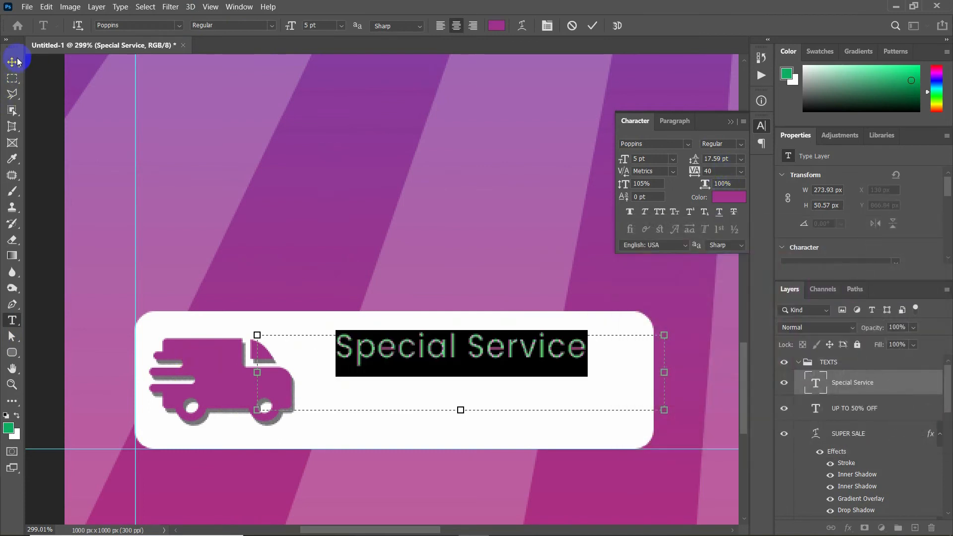
# Duplicate the Special Service text directly below the original and change the copy's wording to "FREE DELIVERY"
pyautogui.hotkey('ctrl', 'j')
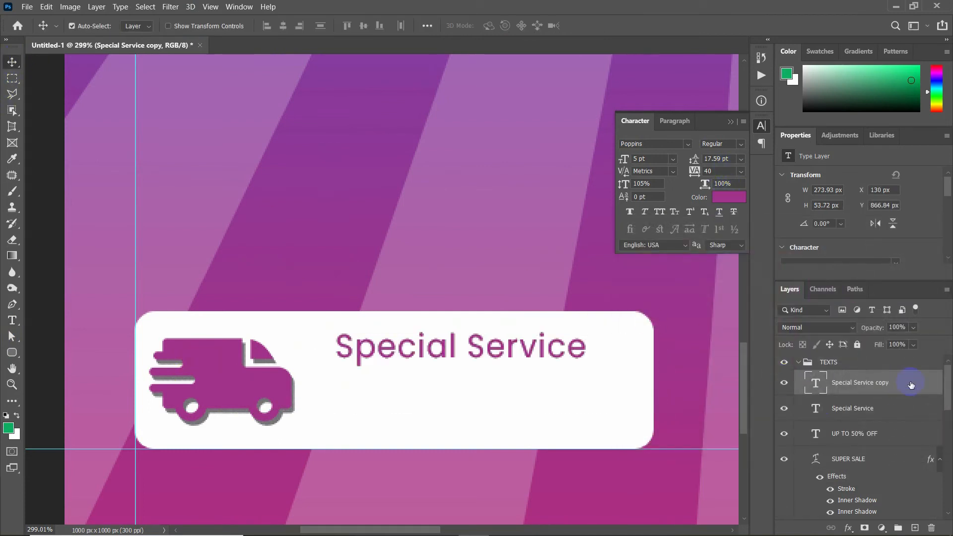
pyautogui.moveTo(422, 347); pyautogui.dragTo(421, 393)
pyautogui.click(12, 320)
pyautogui.click(414, 395)
pyautogui.tripleClick(414, 395)
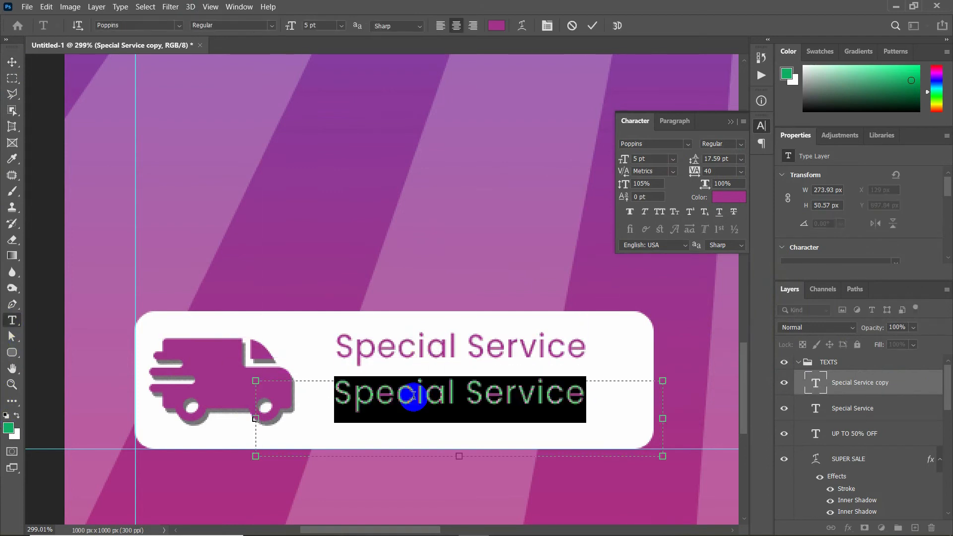
pyautogui.write('FREE ')
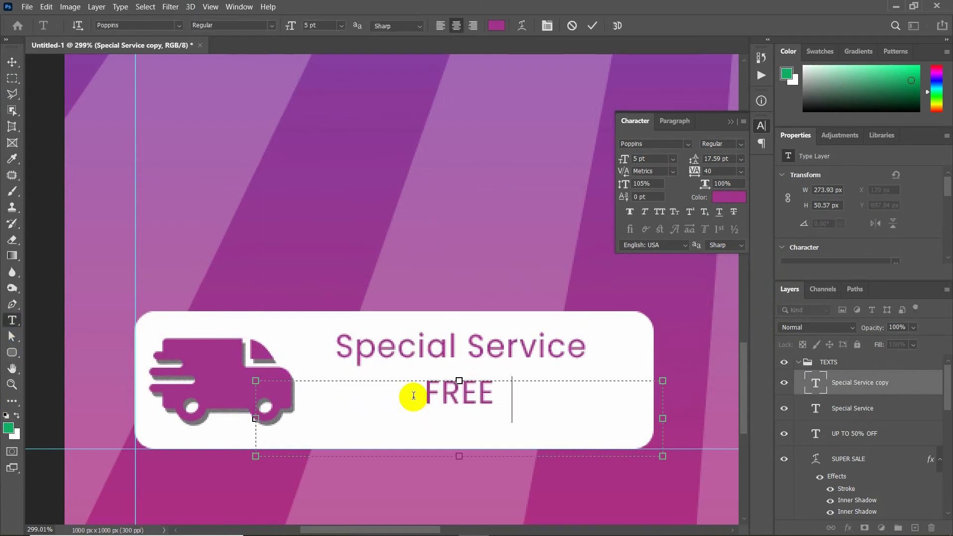
pyautogui.write('DELIVERY')
# Set FREE DELIVERY in Luckiest Guy Regular with 100% vertical and 121% horizontal scale
pyautogui.hotkey('ctrl', 'a')
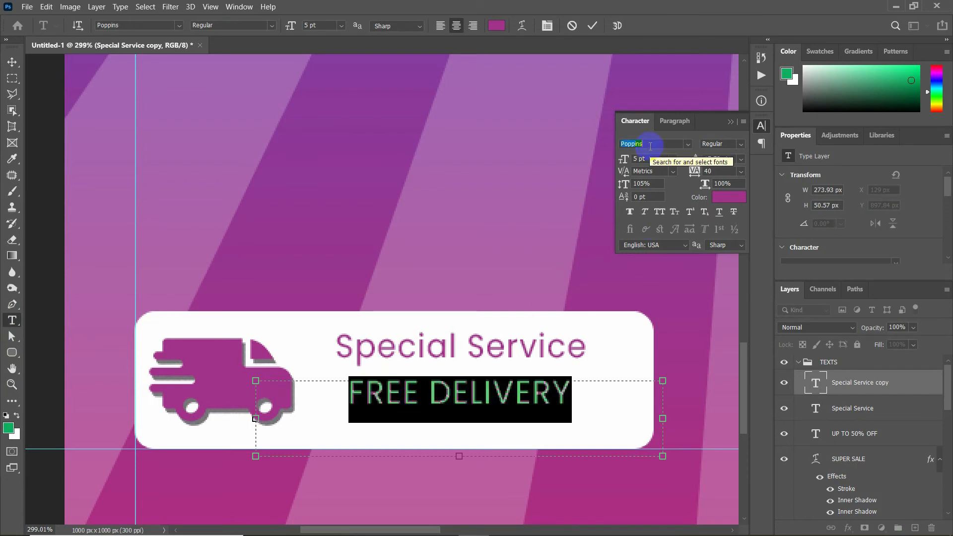
pyautogui.write('LUCK')
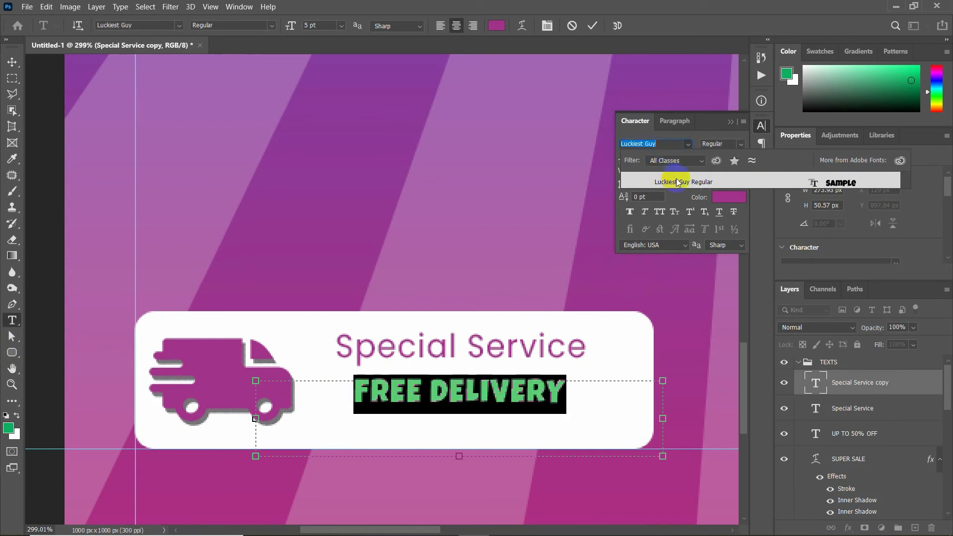
pyautogui.click(678, 183)
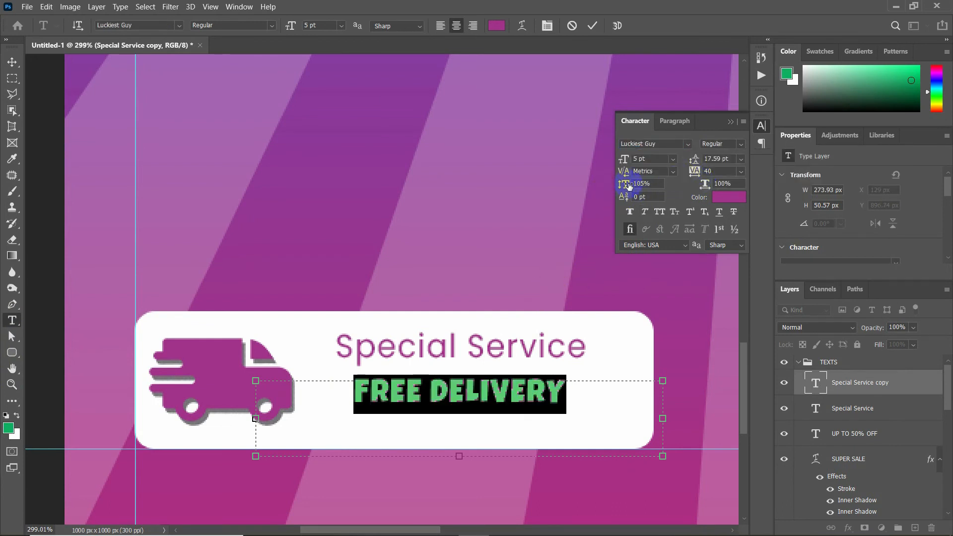
pyautogui.moveTo(625, 184); pyautogui.dragTo(622, 185)
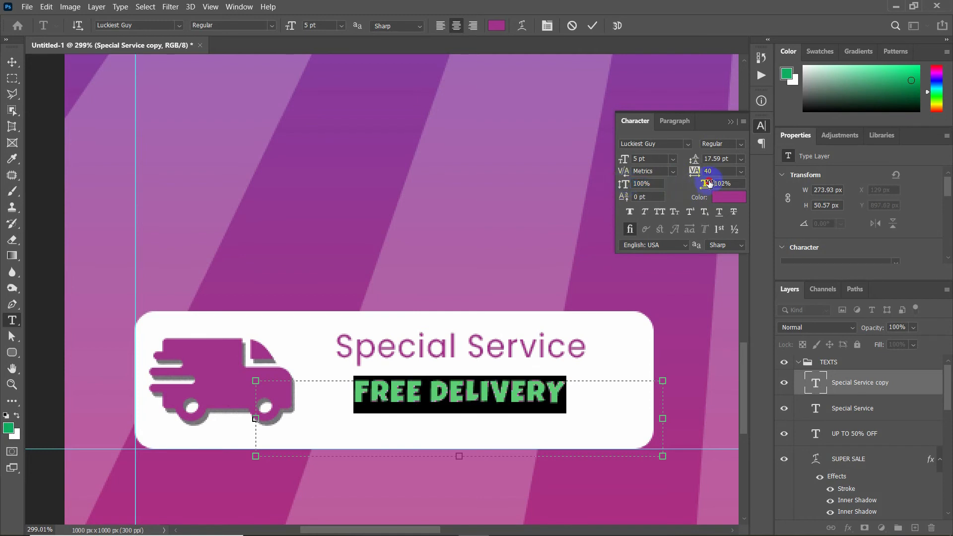
pyautogui.moveTo(714, 182); pyautogui.dragTo(713, 185)
pyautogui.click(11, 64)
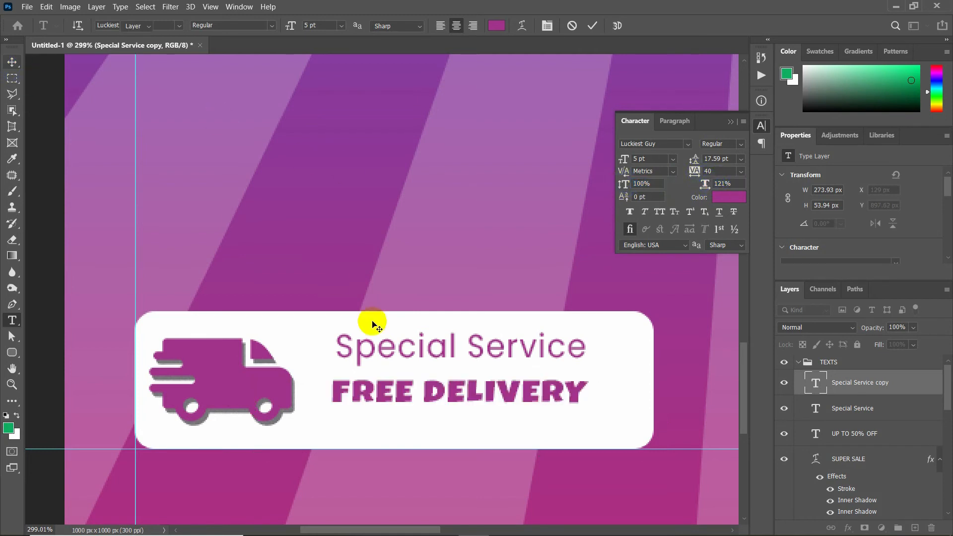
# Line up FREE DELIVERY beneath Special Service and move Special Service down closer to it in the white box
pyautogui.moveTo(361, 391); pyautogui.dragTo(369, 395)
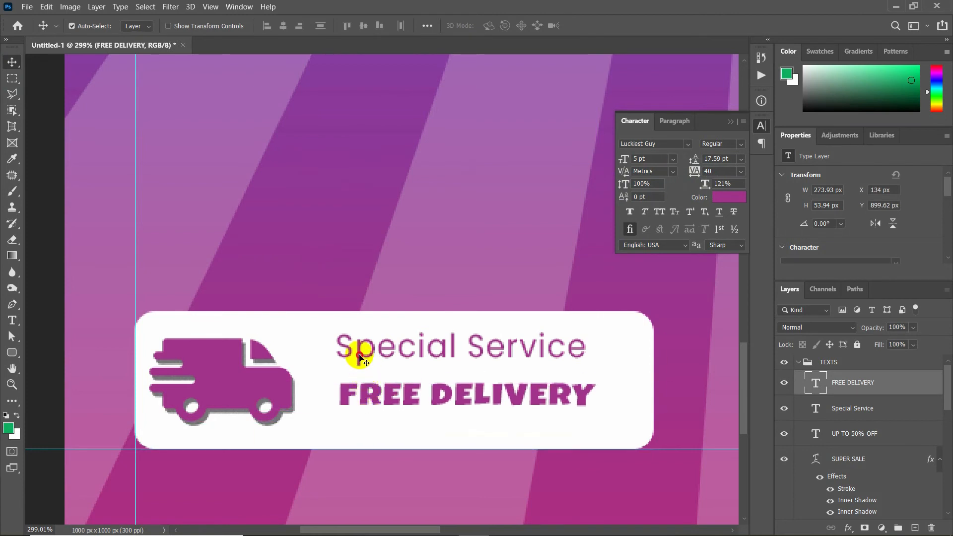
pyautogui.doubleClick(361, 357)
pyautogui.click(9, 67)
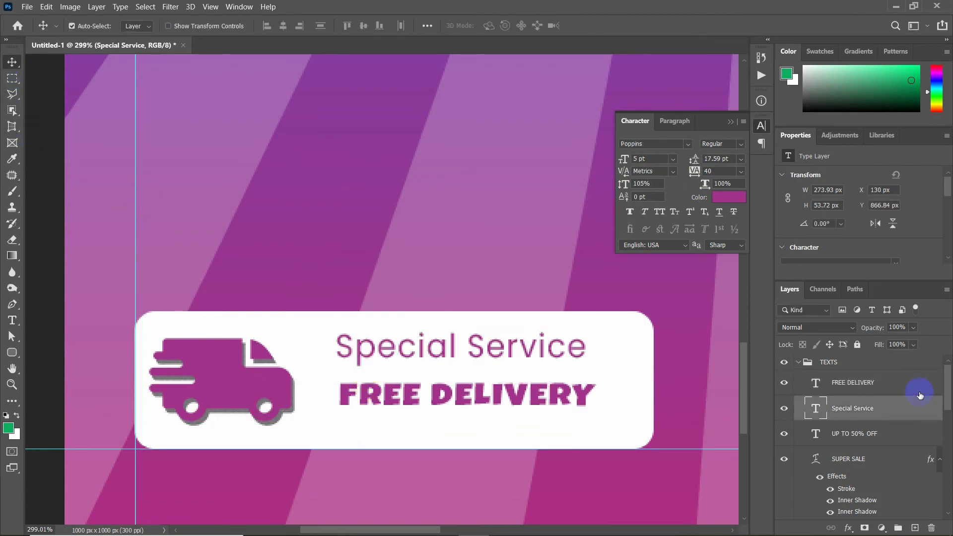
pyautogui.hotkey('ctrl', 't')
pyautogui.moveTo(424, 341); pyautogui.dragTo(424, 395)
pyautogui.scroll(-9, 424, 396)
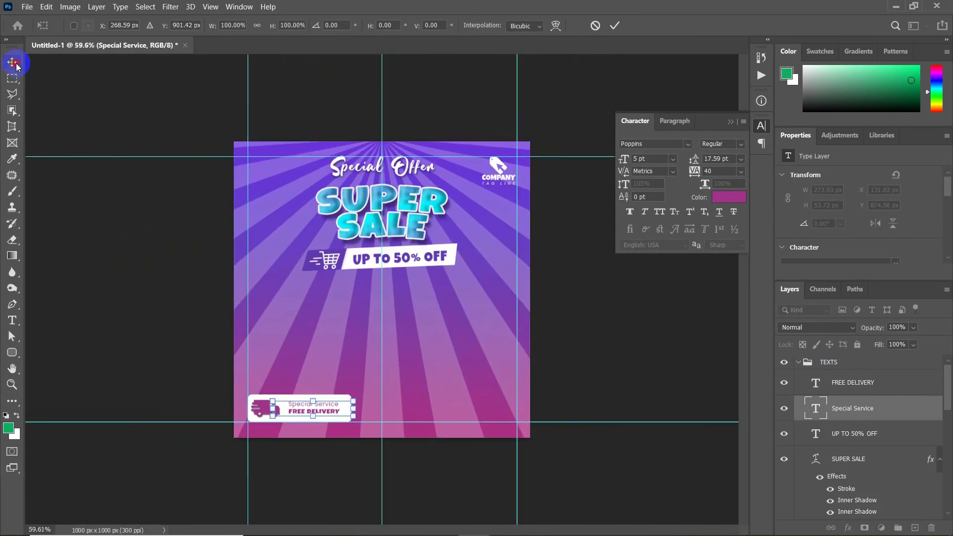
pyautogui.click(15, 65)
# Draw a text box about 339 × 44 px in the post's lower-right corner above FREE DELIVERY's layer and enter "ww.website.com"
pyautogui.scroll(3, 583, 451)
pyautogui.click(855, 384)
pyautogui.scroll(-2, 511, 457)
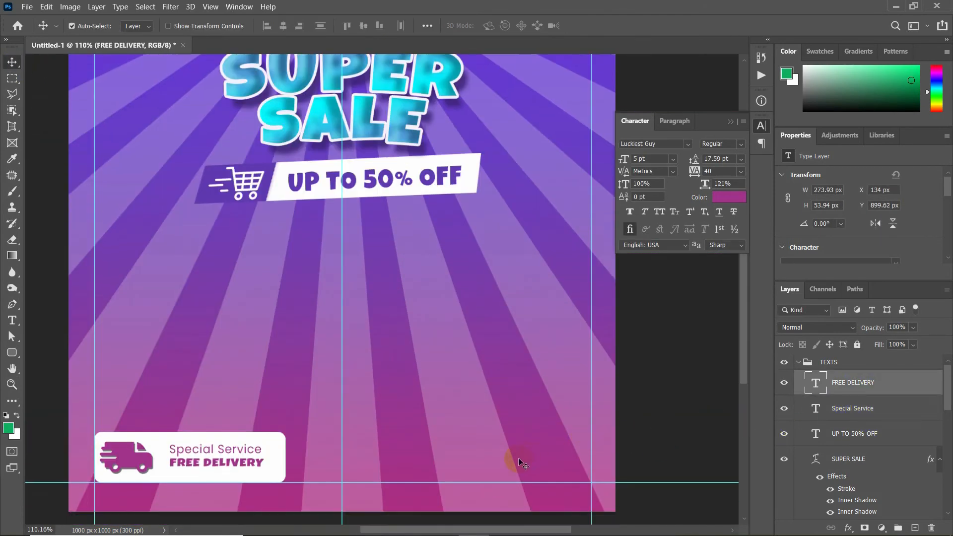
pyautogui.scroll(-1, 523, 441)
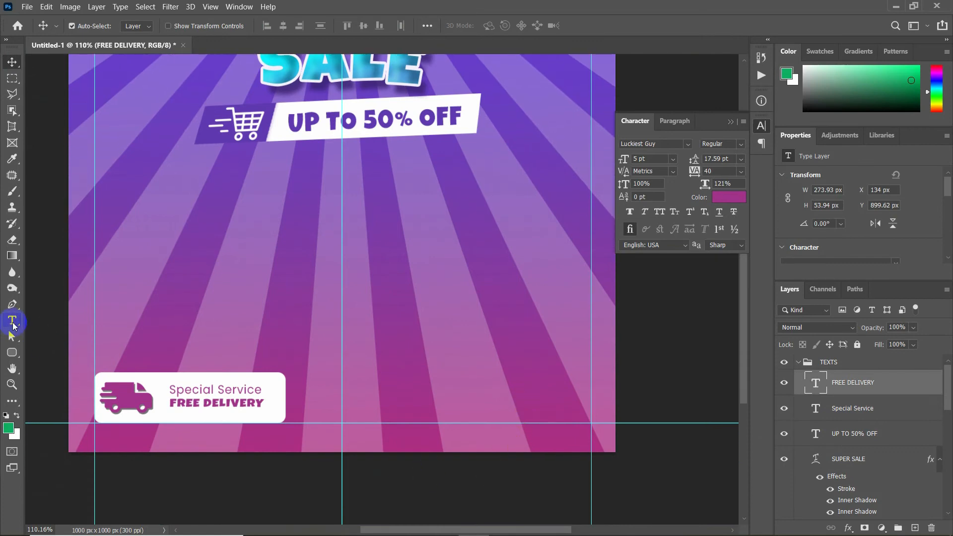
pyautogui.click(12, 321)
pyautogui.moveTo(406, 400); pyautogui.dragTo(591, 423)
pyautogui.click(445, 404)
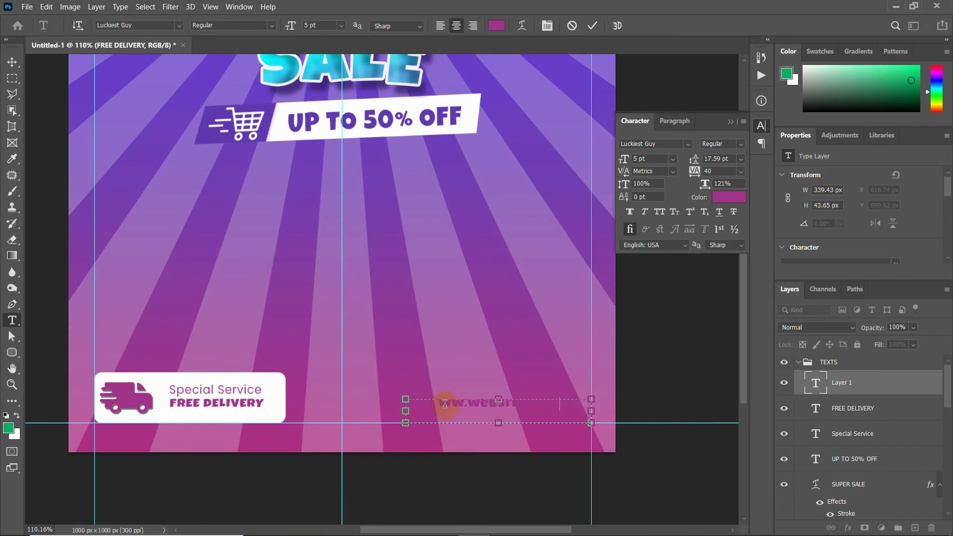
# Set the color of the website text to white (#ffffff)
pyautogui.doubleClick(445, 404)
pyautogui.click(715, 202)
pyautogui.moveTo(645, 319); pyautogui.dragTo(621, 411)
pyautogui.moveTo(795, 267); pyautogui.dragTo(814, 249)
pyautogui.click(906, 245)
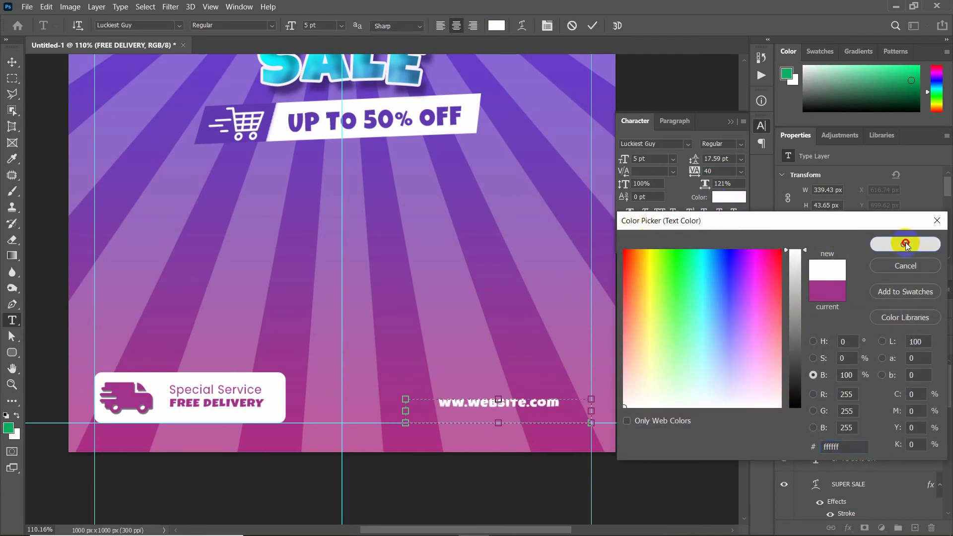
# Format the website text as Poppins SemiBold at 8 pt with 100% horizontal scale and 0 tracking
pyautogui.click(674, 145)
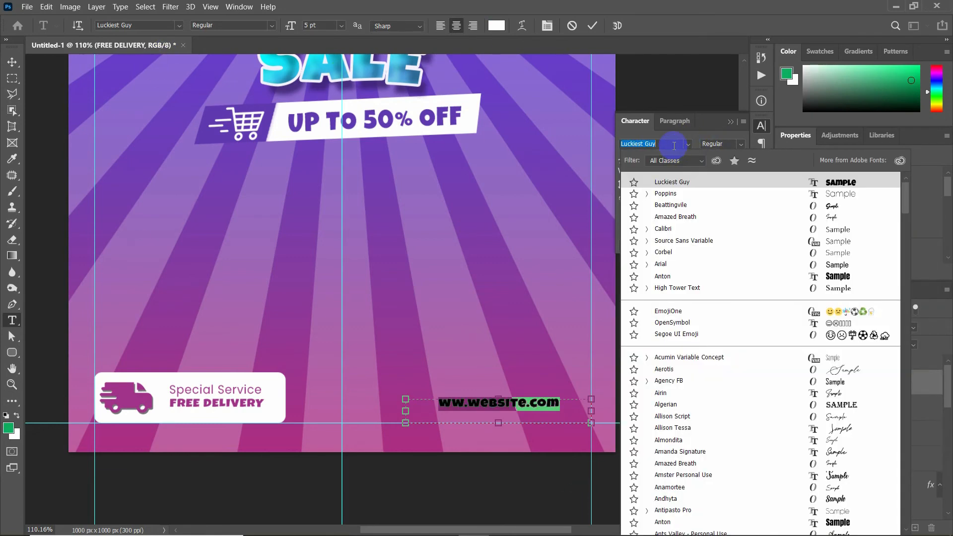
pyautogui.write('pop')
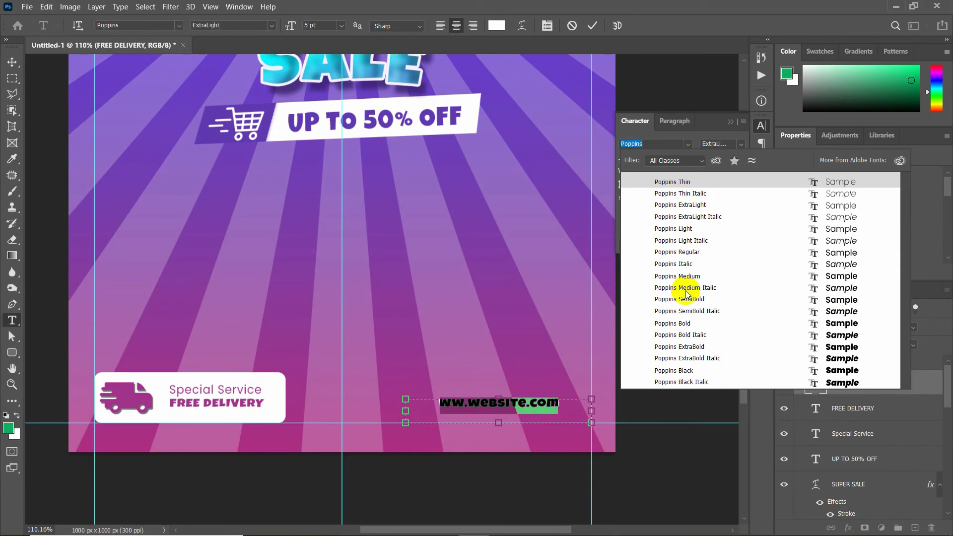
pyautogui.click(683, 299)
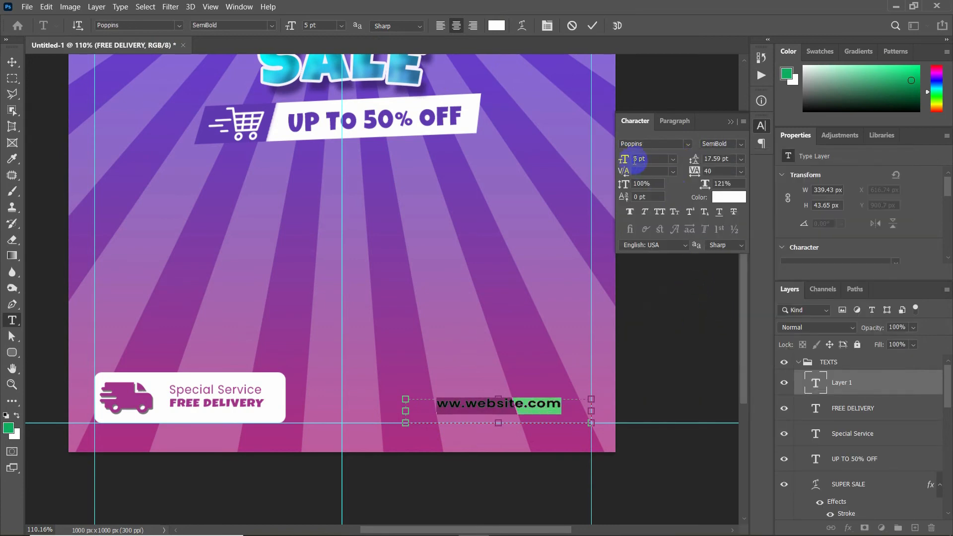
pyautogui.click(709, 184)
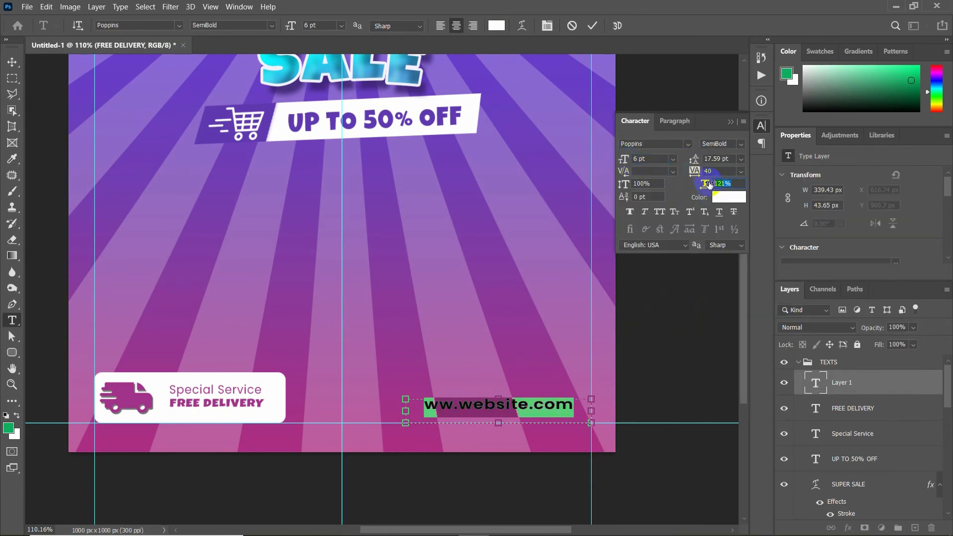
pyautogui.moveTo(714, 171); pyautogui.dragTo(629, 159)
pyautogui.write('0')
pyautogui.press('Return')
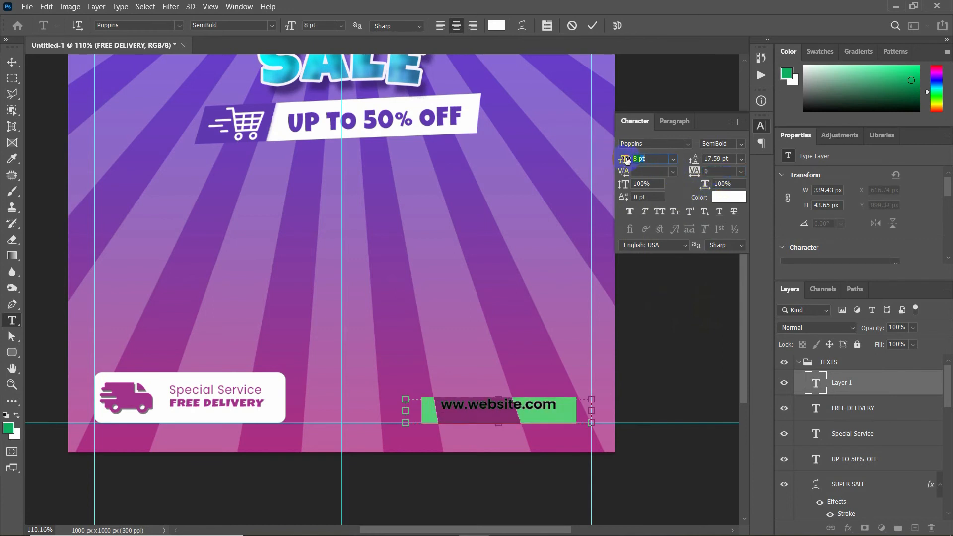
# Duplicate the website line just above the original and right-align the copy's text
pyautogui.click(12, 62)
pyautogui.moveTo(464, 410)
pyautogui.mouseDown()
pyautogui.moveTo(459, 415)
pyautogui.moveTo(473, 415)
pyautogui.moveTo(472, 397)
pyautogui.mouseUp()
pyautogui.click(13, 321)
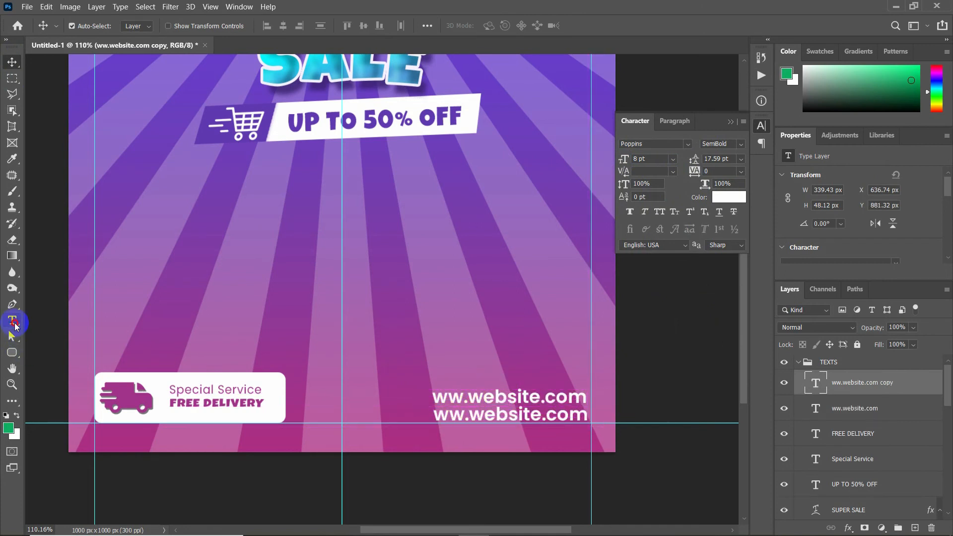
pyautogui.doubleClick(478, 393)
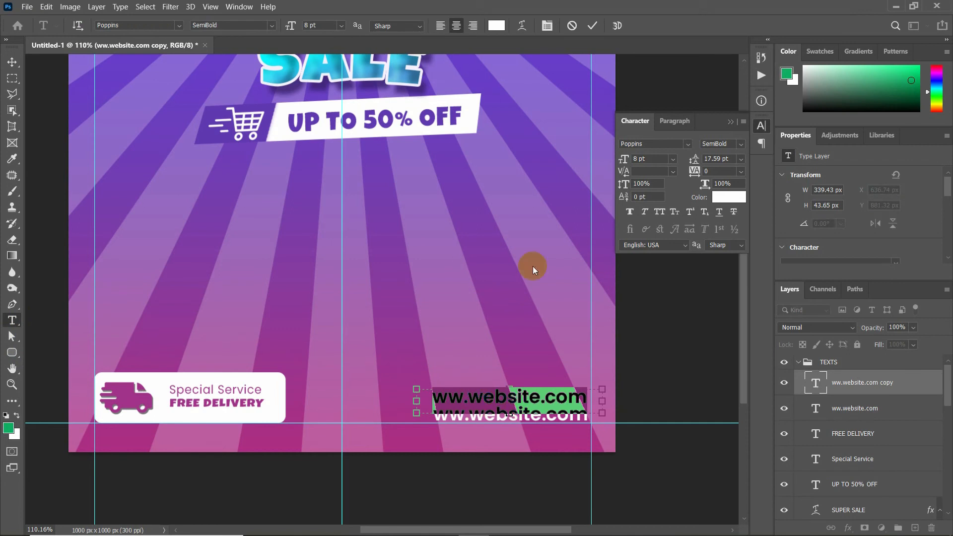
pyautogui.click(474, 30)
# Widen the website copy's text box to about 475 px and replace its text with "70% to the on online purchases" at 6 pt
pyautogui.moveTo(416, 401); pyautogui.dragTo(342, 401)
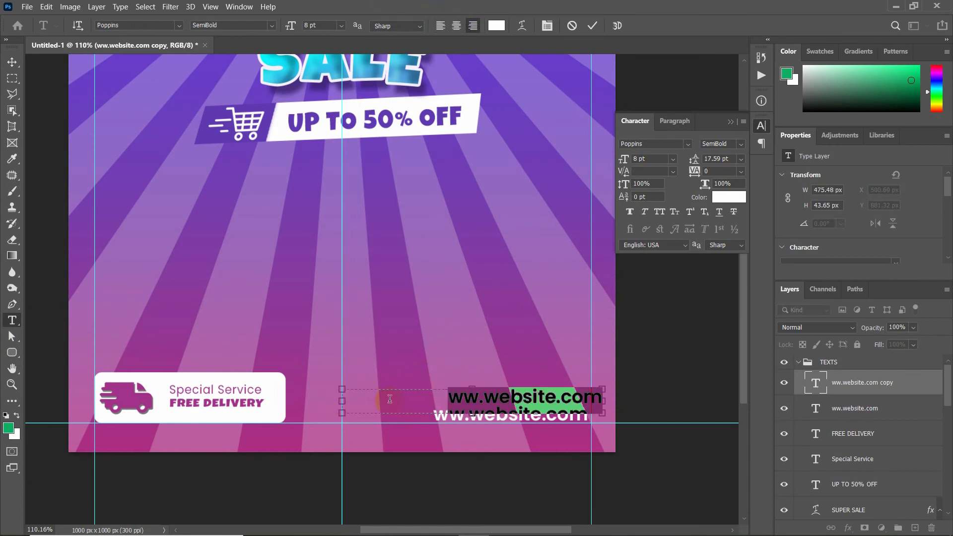
pyautogui.write('70')
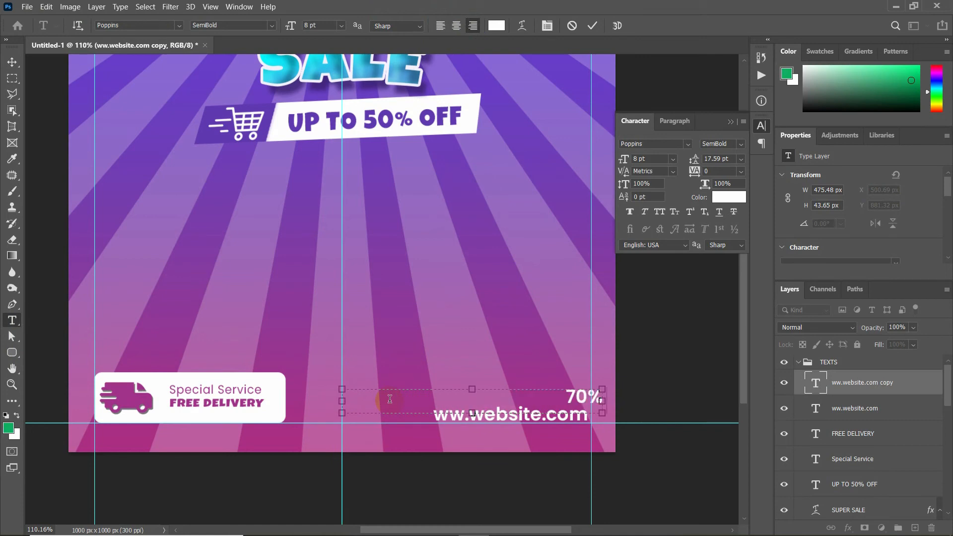
pyautogui.write('% to the o')
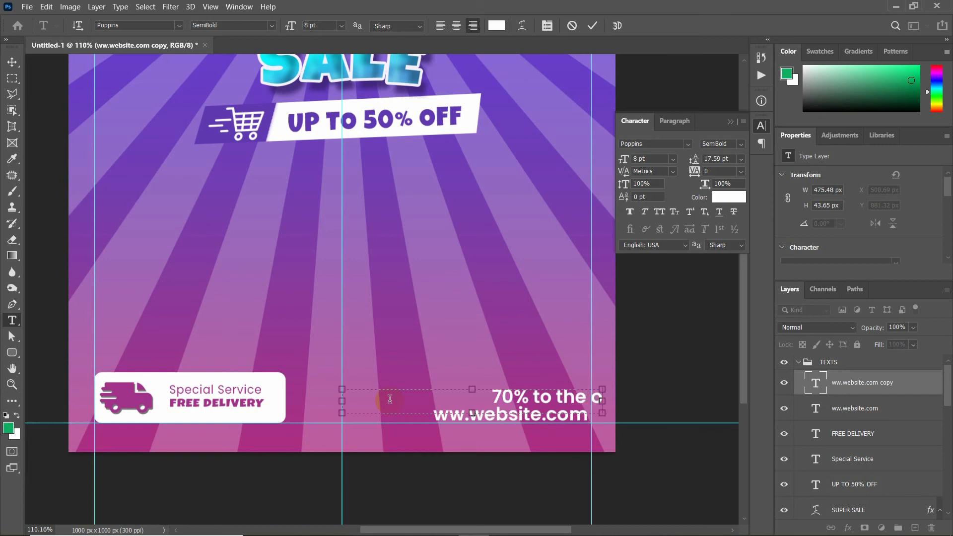
pyautogui.write('n online pur')
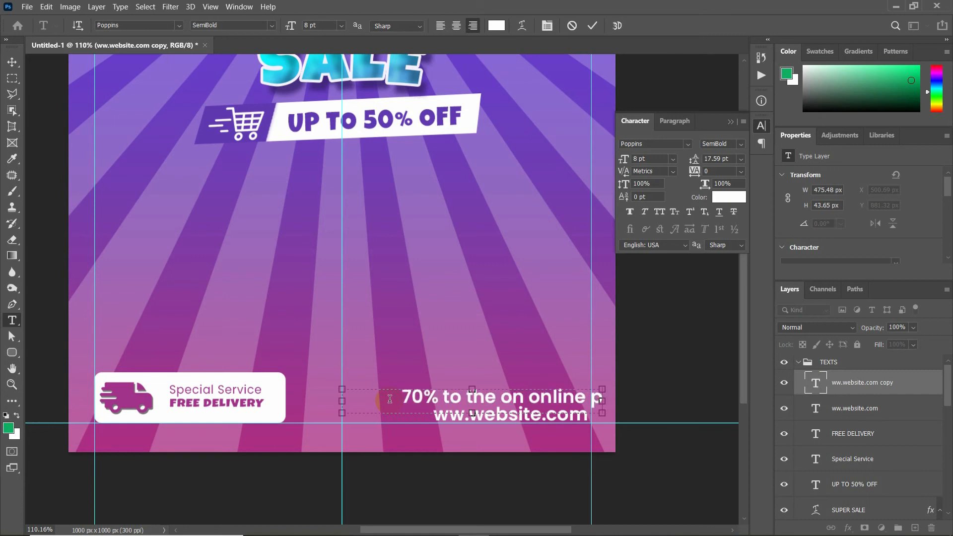
pyautogui.press('BackSpace')
pyautogui.press('BackSpace')
pyautogui.press('BackSpace')
pyautogui.press('BackSpace')
pyautogui.hotkey('ctrl', 'a')
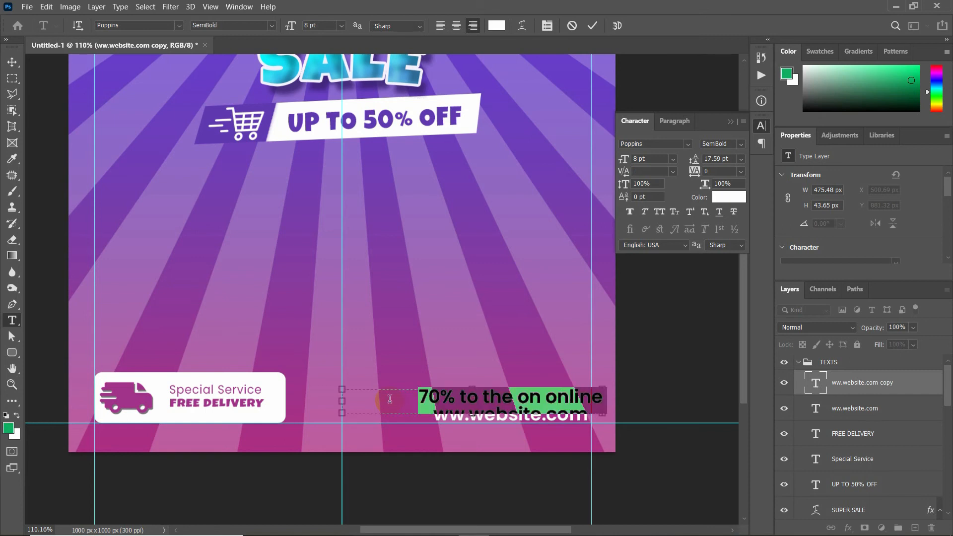
pyautogui.moveTo(625, 160); pyautogui.dragTo(620, 159)
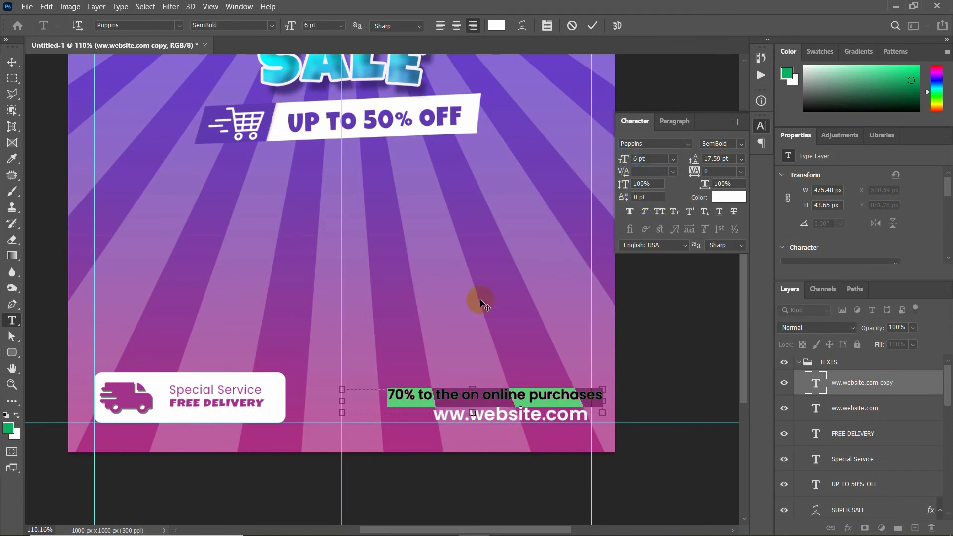
# Move the "70% to the on online purchases" line directly above the website line with their right ends aligned
pyautogui.click(12, 62)
pyautogui.moveTo(396, 398); pyautogui.dragTo(380, 397)
pyautogui.press('Right')
pyautogui.press('Right')
pyautogui.press('Right')
pyautogui.press('Down')
pyautogui.press('Down')
pyautogui.press('Down')
pyautogui.press('Down')
pyautogui.press('Down')
pyautogui.press('Down')
pyautogui.press('Down')
pyautogui.press('Down')
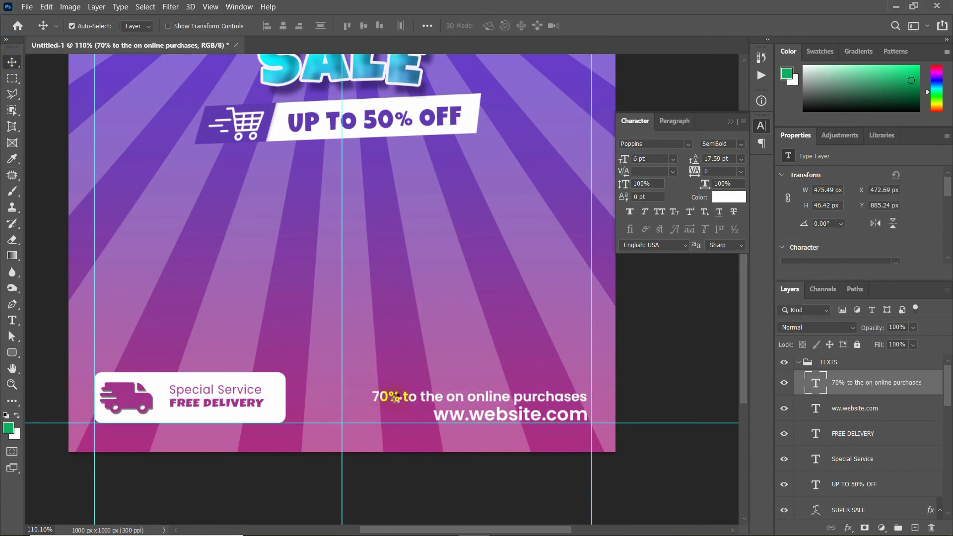
pyautogui.press('Up')
# Reduce the website text's font size to 6 pt
pyautogui.click(14, 323)
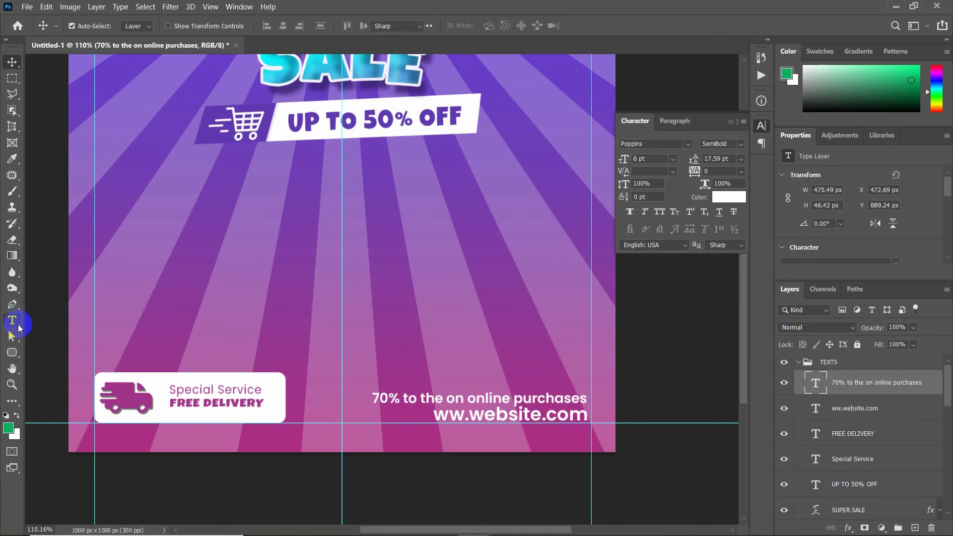
pyautogui.click(489, 418)
pyautogui.hotkey('ctrl', 'a')
pyautogui.click(638, 158)
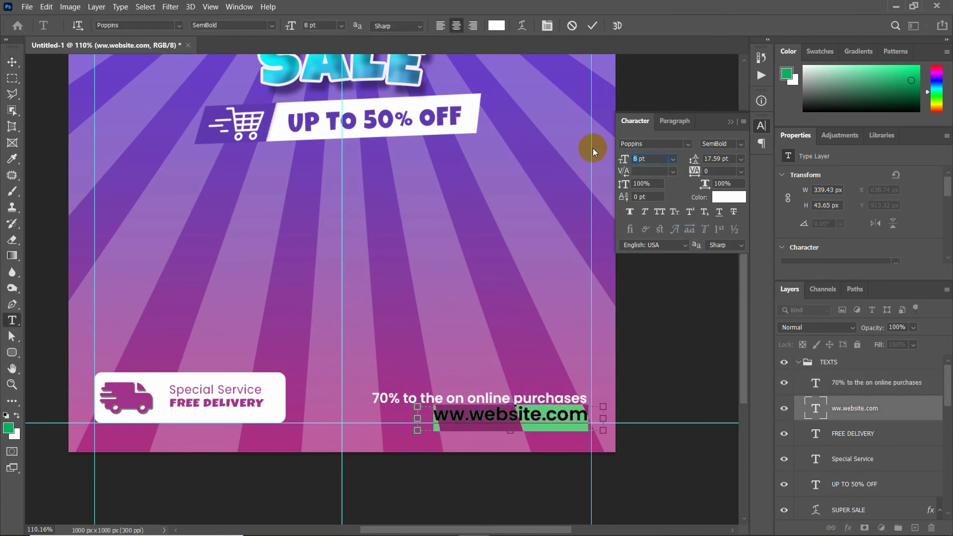
pyautogui.write('6')
pyautogui.press('Return')
pyautogui.click(293, 314)
pyautogui.press('v')
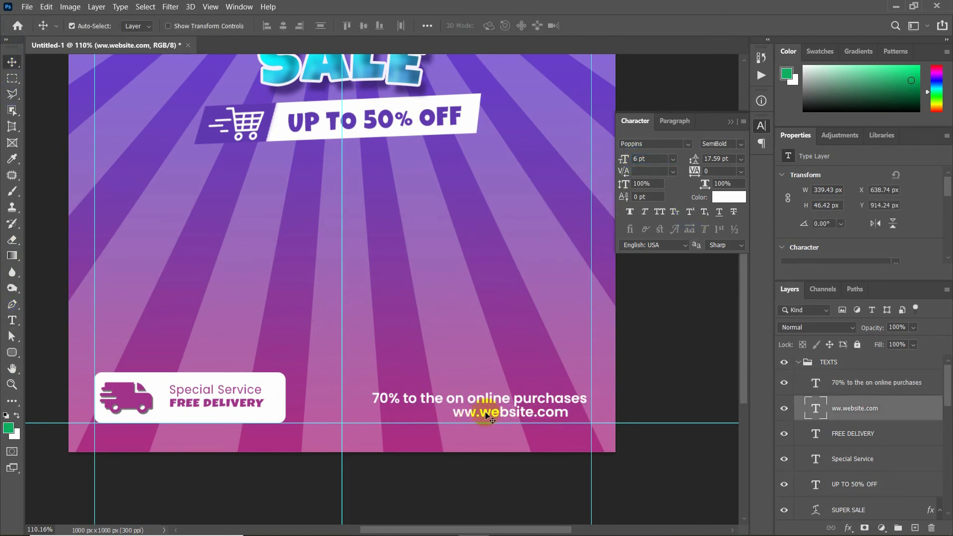
# Move the website line so its right end aligns with the purchases line above it
pyautogui.moveTo(484, 416); pyautogui.dragTo(494, 384)
pyautogui.press('Right')
pyautogui.press('Right')
pyautogui.press('Down')
pyautogui.press('Down')
pyautogui.press('Down')
pyautogui.press('Down')
pyautogui.press('Down')
pyautogui.press('Down')
# Tighten the gap between the purchases and website lines and duplicate the purchases line just above the original
pyautogui.click(493, 401)
pyautogui.press('Down')
pyautogui.press('Down')
pyautogui.press('Down')
pyautogui.press('Down')
pyautogui.press('Left')
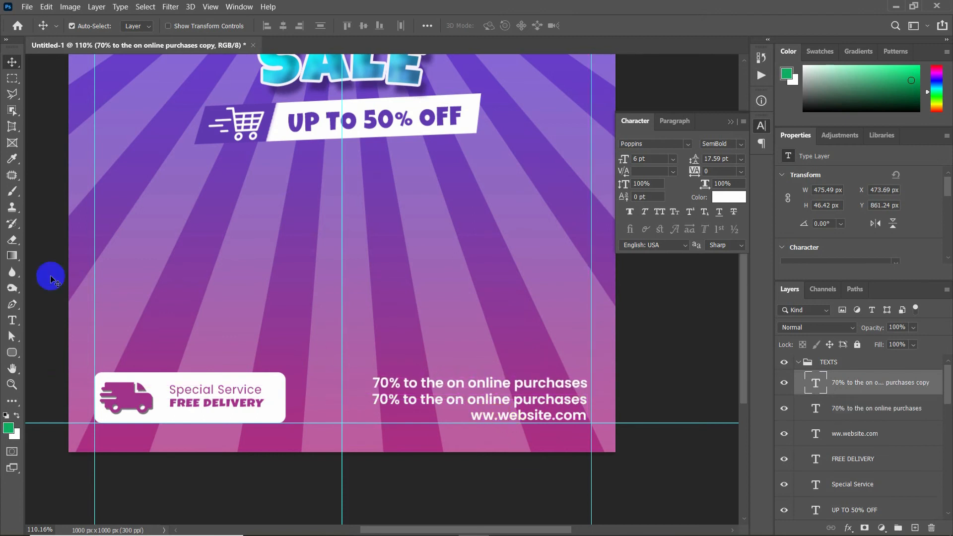
# Replace the text of the upper purchases copy with "JULY 01-20"
pyautogui.press('t')
pyautogui.click(451, 381)
pyautogui.hotkey('ctrl', 'a')
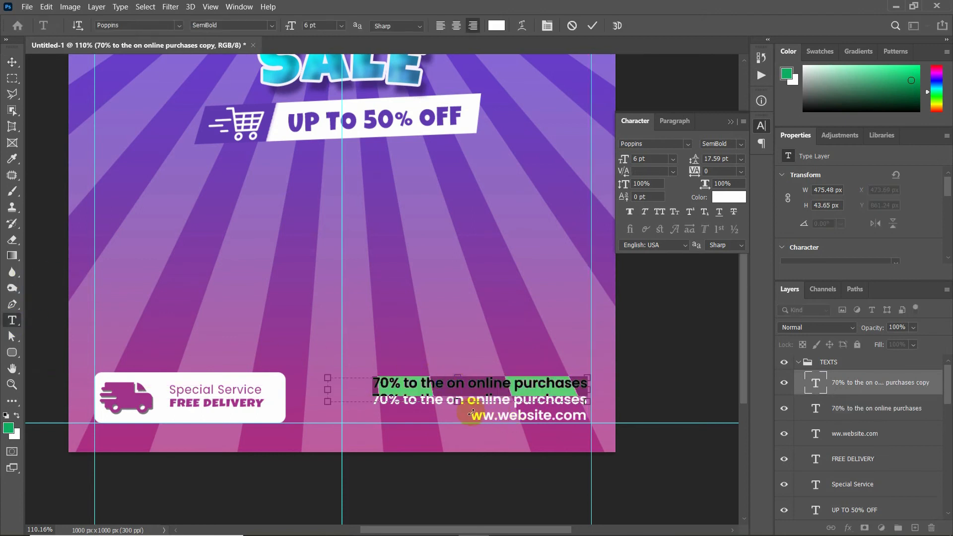
pyautogui.press('Right')
pyautogui.hotkey('ctrl', 'a')
pyautogui.write('JULY')
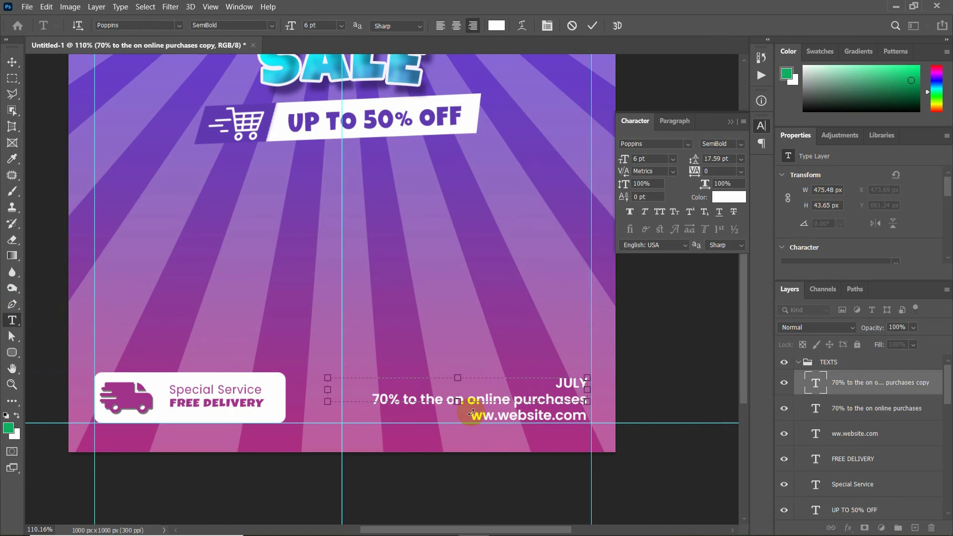
pyautogui.write(' 01-20')
# Format the "JULY 01-20" text in Luckiest Guy Regular at 12 pt
pyautogui.hotkey('ctrl', 'a')
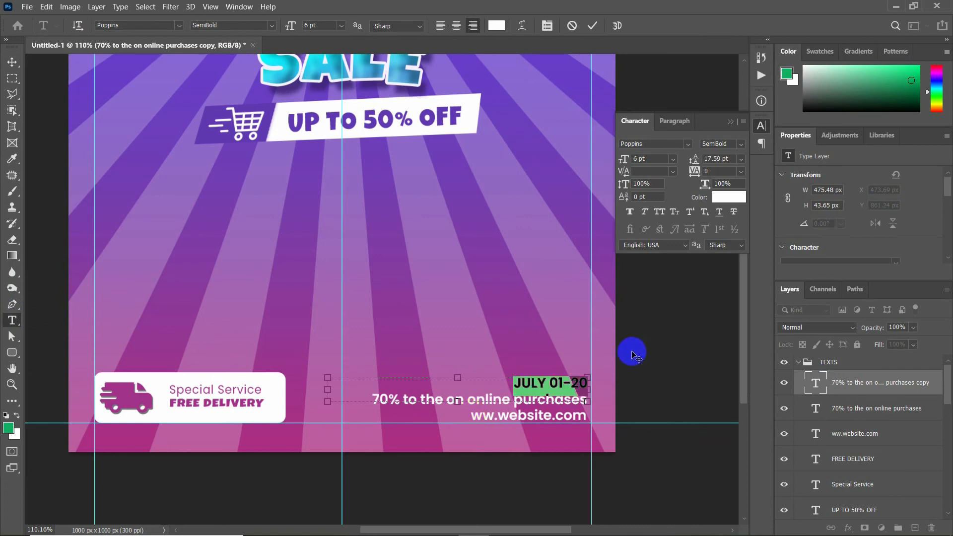
pyautogui.write('LUCKIE')
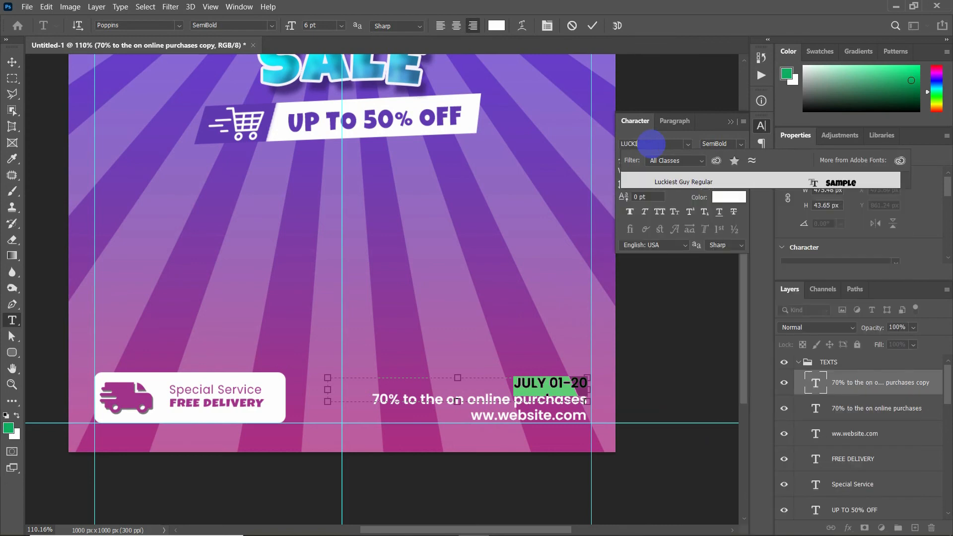
pyautogui.click(666, 186)
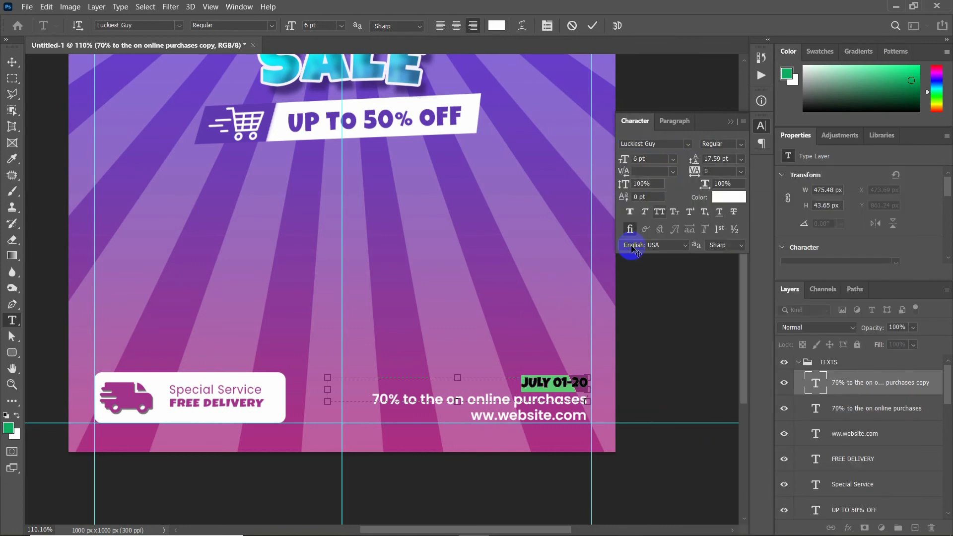
pyautogui.moveTo(627, 159); pyautogui.dragTo(632, 159)
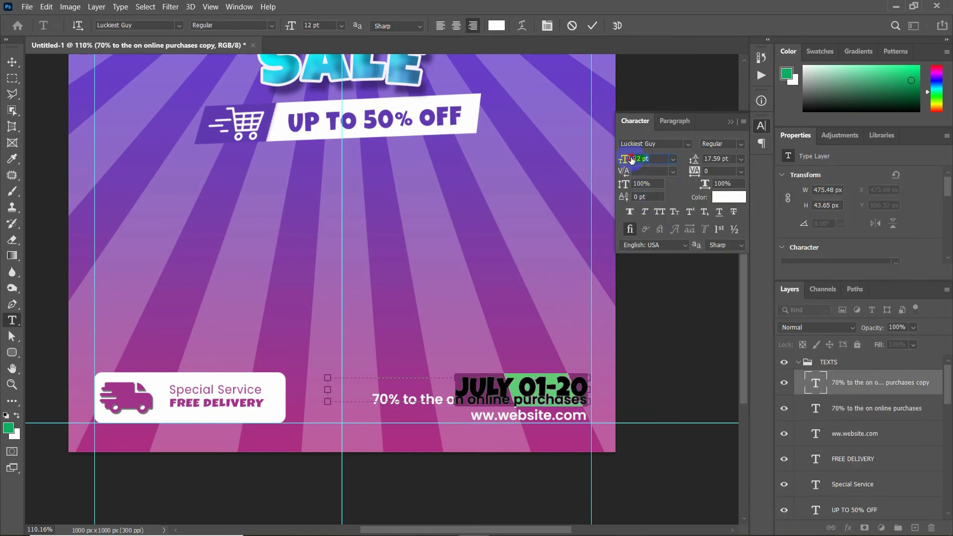
# Move "JULY 01-20" up so it sits clear above the purchases line, right-aligned with it
pyautogui.hotkey('ctrl', 't')
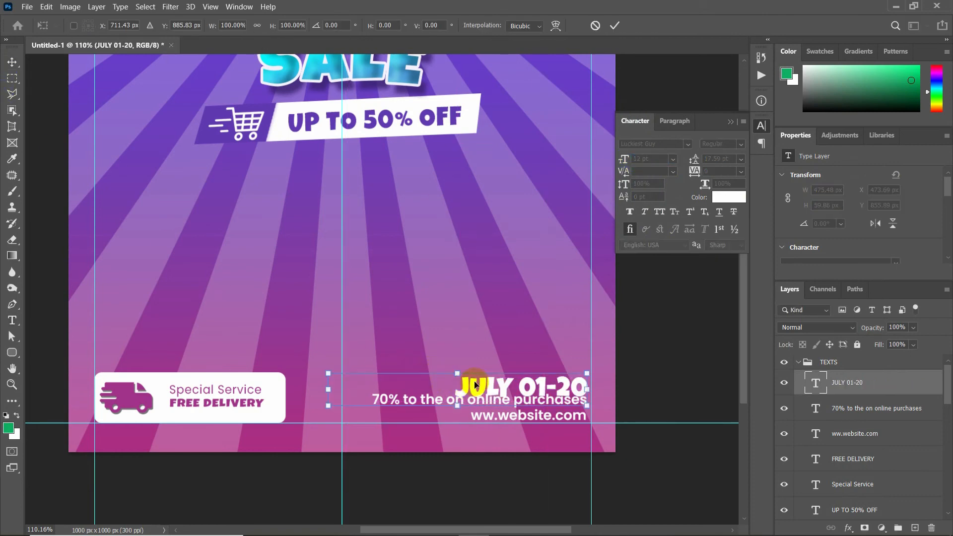
pyautogui.moveTo(475, 387); pyautogui.dragTo(472, 383)
pyautogui.click(353, 312)
pyautogui.hotkey('ctrl', '0')
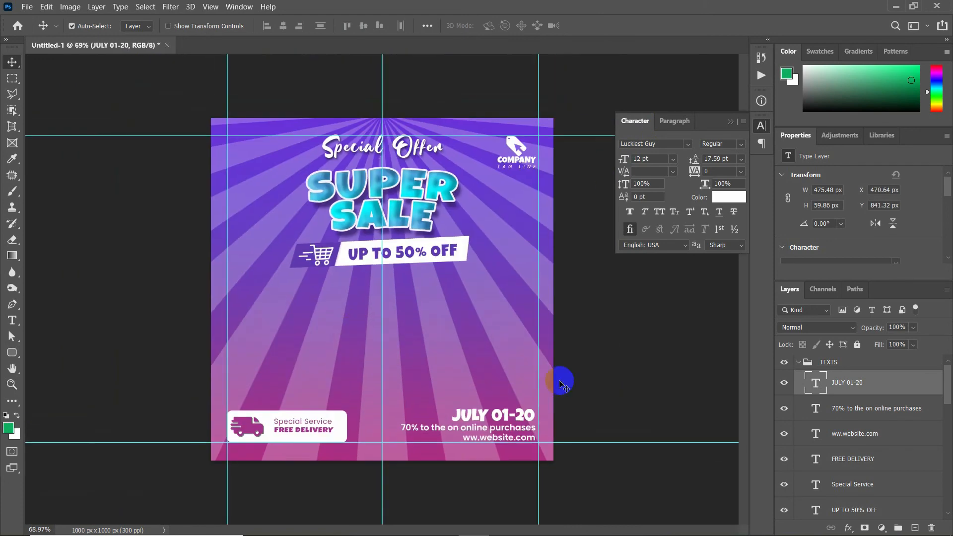
# Collapse the TEXTS layer group and toggle its visibility to check its contents, leaving it shown
pyautogui.click(798, 364)
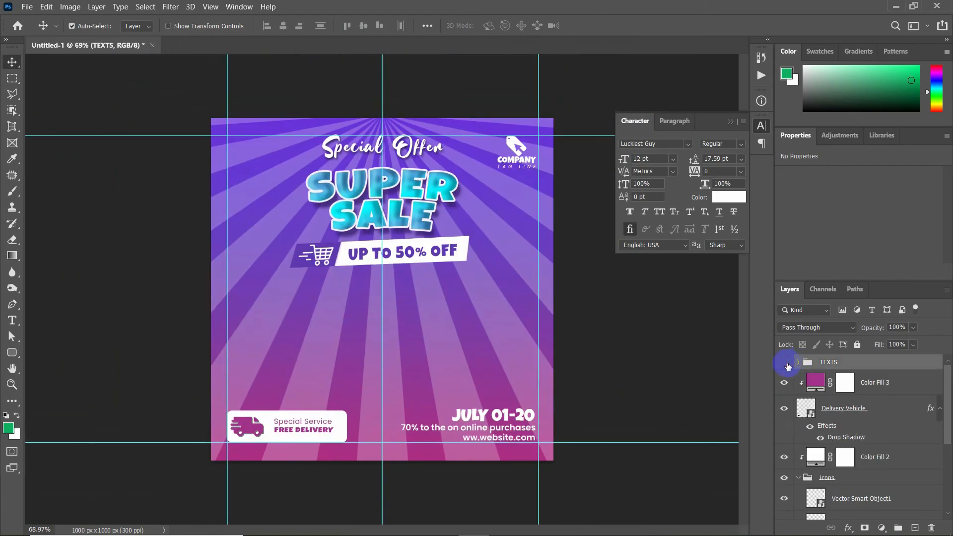
pyautogui.click(787, 364)
pyautogui.click(786, 364)
pyautogui.click(787, 364)
pyautogui.click(787, 364)
# Place gift_ballon.png and gift packs vector.png from the project folder into the post as embedded smart objects
pyautogui.click(351, 524)
pyautogui.click(495, 439)
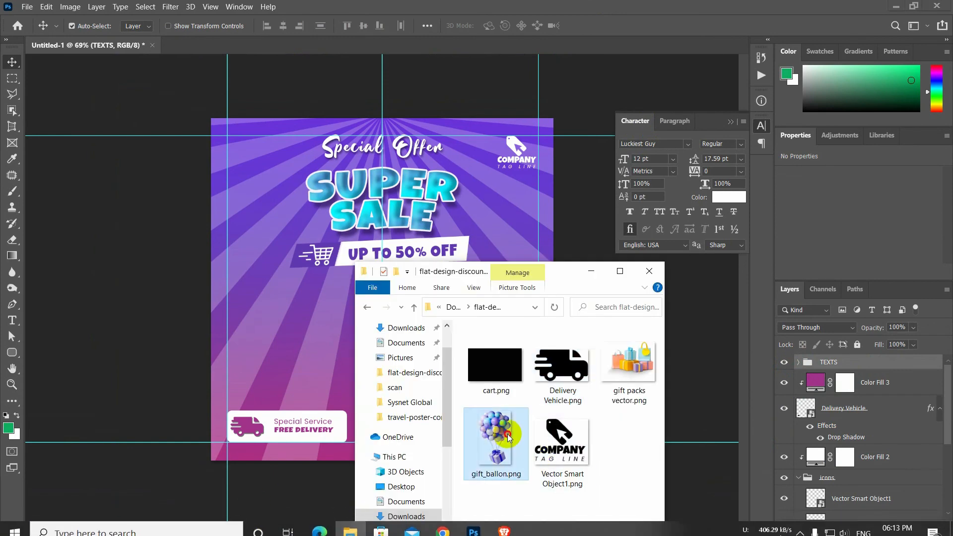
pyautogui.keyDown('ctrl'); pyautogui.click(629, 365); pyautogui.keyUp('ctrl')
pyautogui.moveTo(629, 365); pyautogui.dragTo(307, 338)
pyautogui.click(592, 25)
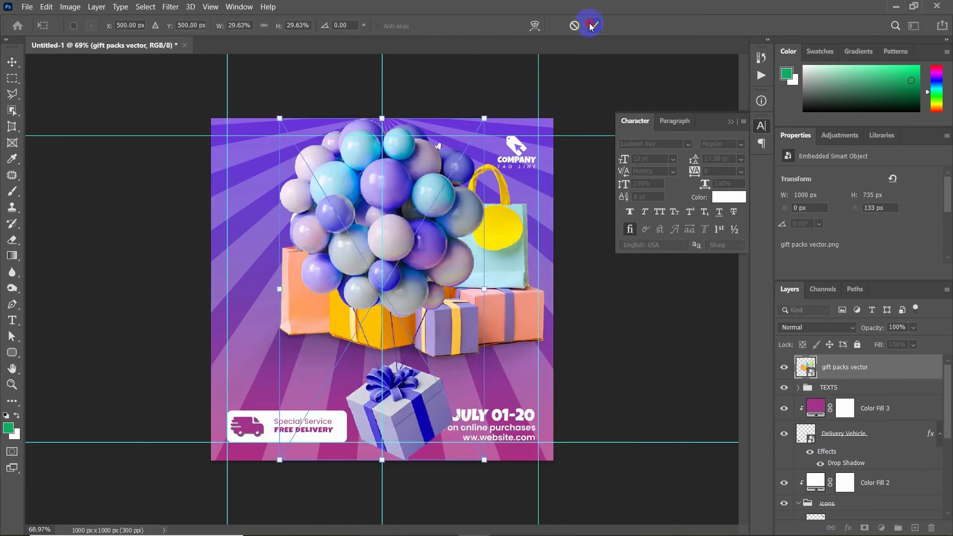
pyautogui.click(592, 25)
# Hide the gift_ballon layer, then scale the gift packs image to 13.47% and position it just below the discount banner
pyautogui.click(784, 372)
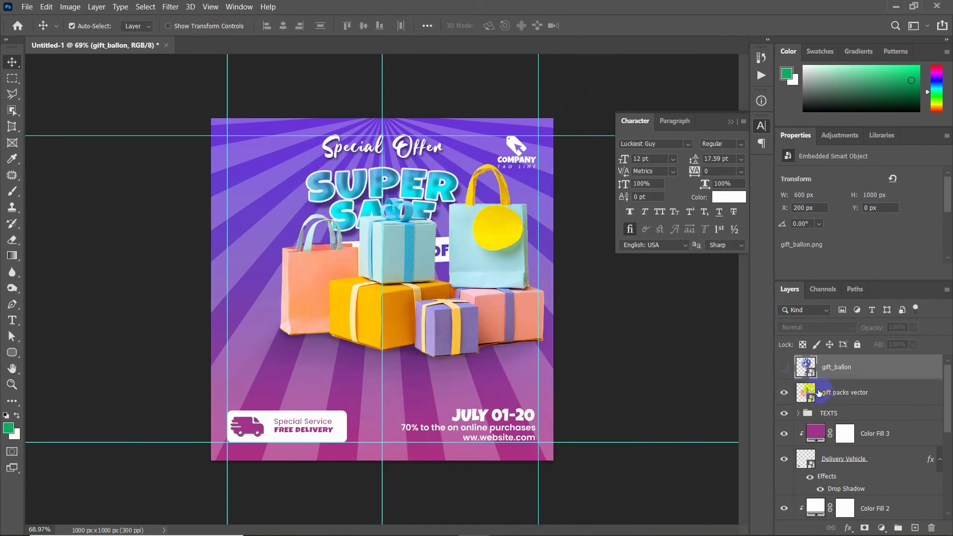
pyautogui.click(835, 392)
pyautogui.hotkey('ctrl', 't')
pyautogui.moveTo(557, 168); pyautogui.dragTo(457, 258)
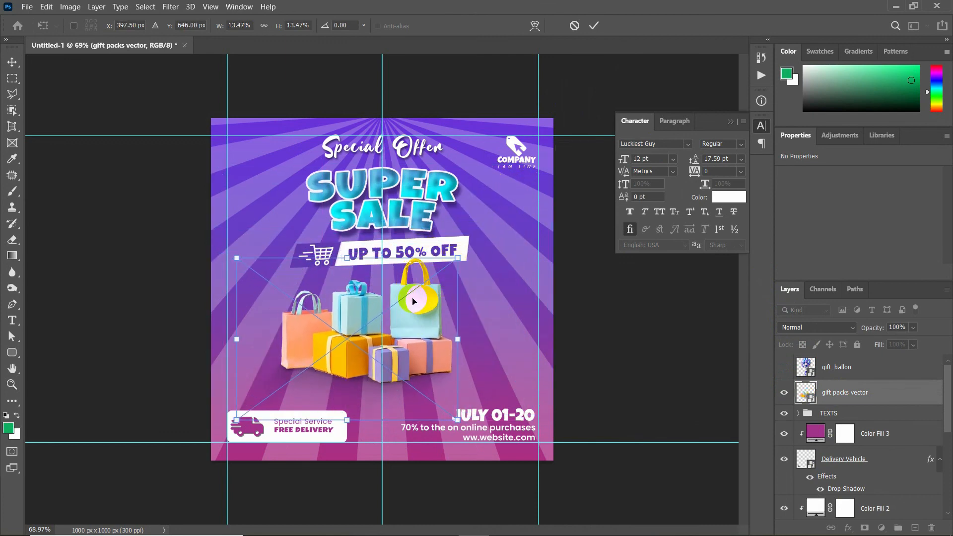
pyautogui.moveTo(415, 299); pyautogui.dragTo(418, 295)
pyautogui.click(836, 392)
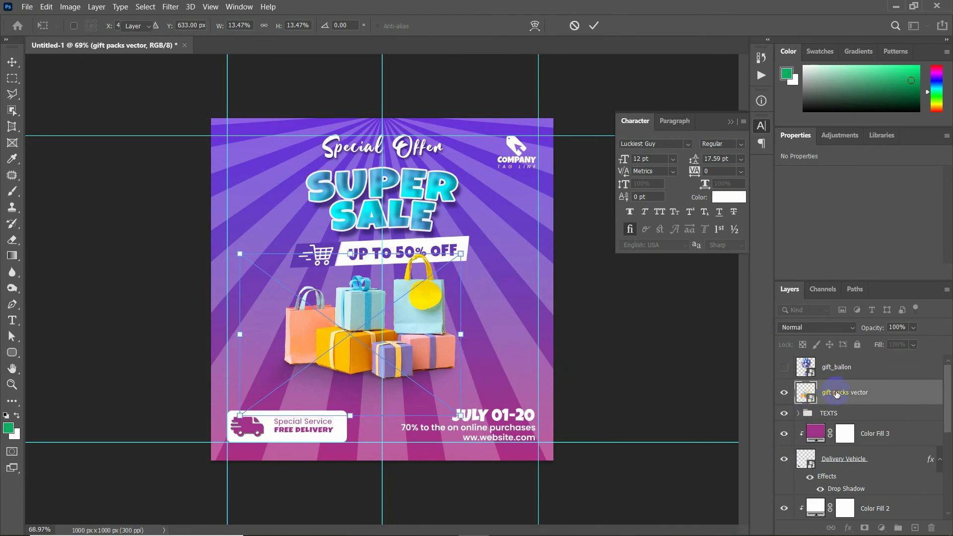
# Add a black drop shadow to the gift packs layer with 56% opacity, 122° angle and 7 px distance
pyautogui.click(848, 529)
pyautogui.click(847, 520)
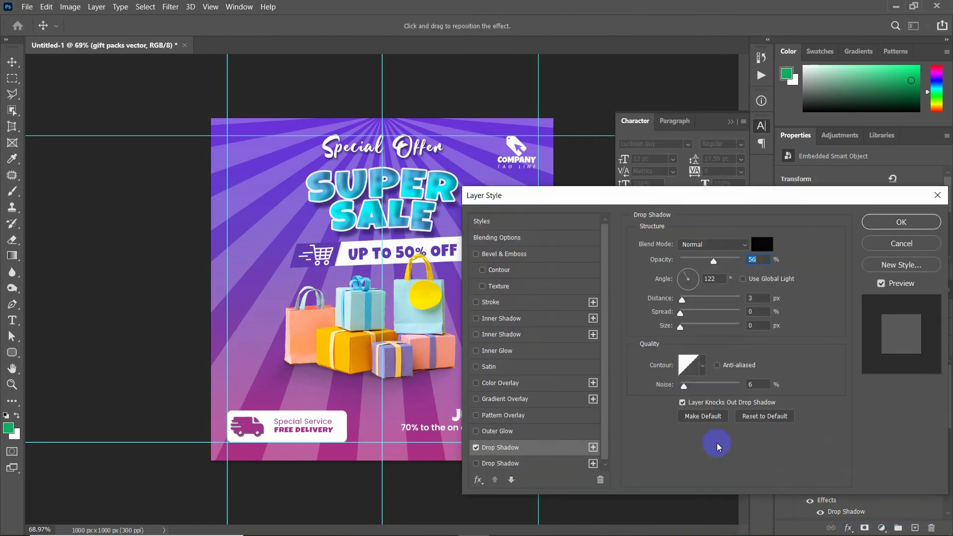
pyautogui.click(685, 301)
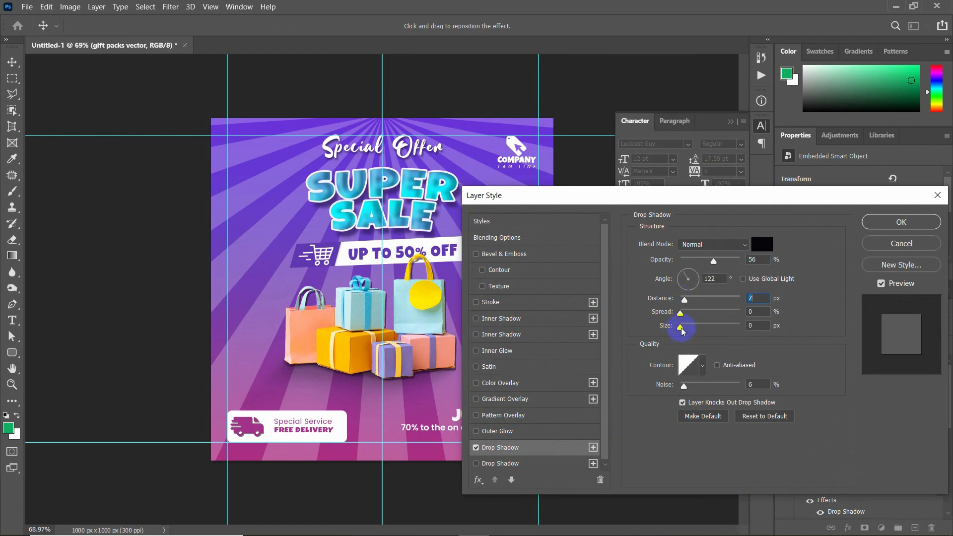
# Add a second drop shadow to the gift packs in #170d2d with 70% opacity, 7 px distance and 32 px size
pyautogui.click(521, 463)
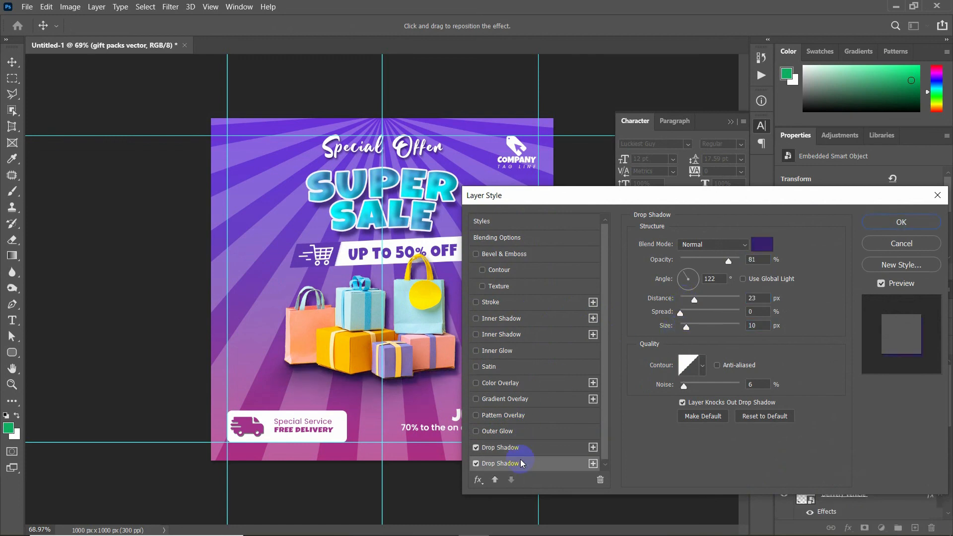
pyautogui.click(723, 262)
pyautogui.moveTo(691, 304); pyautogui.dragTo(687, 304)
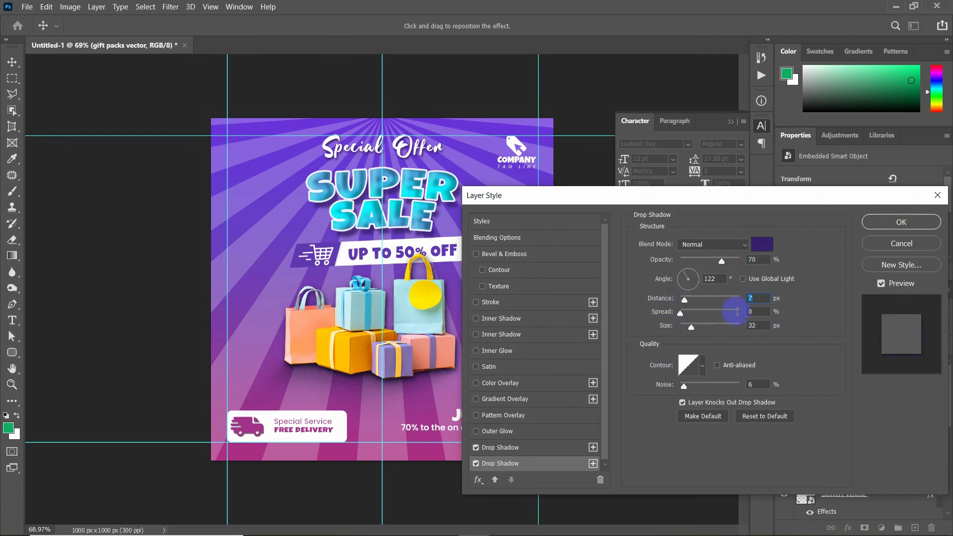
pyautogui.click(762, 247)
pyautogui.click(792, 381)
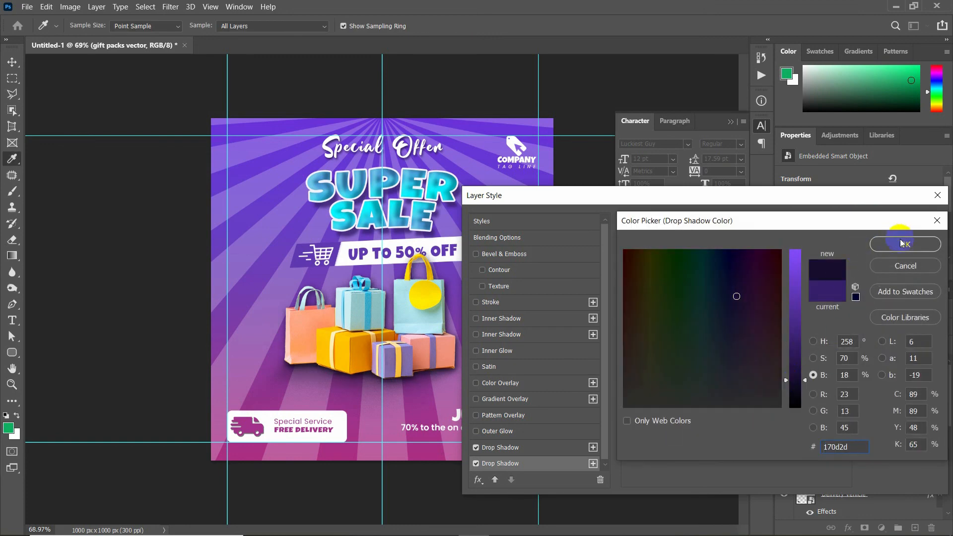
pyautogui.click(904, 243)
pyautogui.click(874, 223)
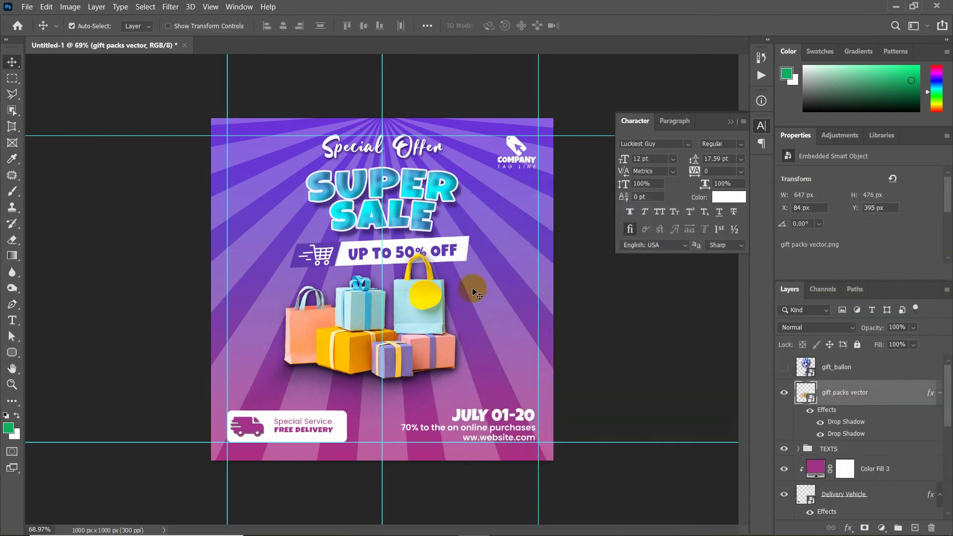
# Move the hidden gift_ballon layer down the stack to sit between Rectangle 1 and Rounded Rectangle 1
pyautogui.click(839, 373)
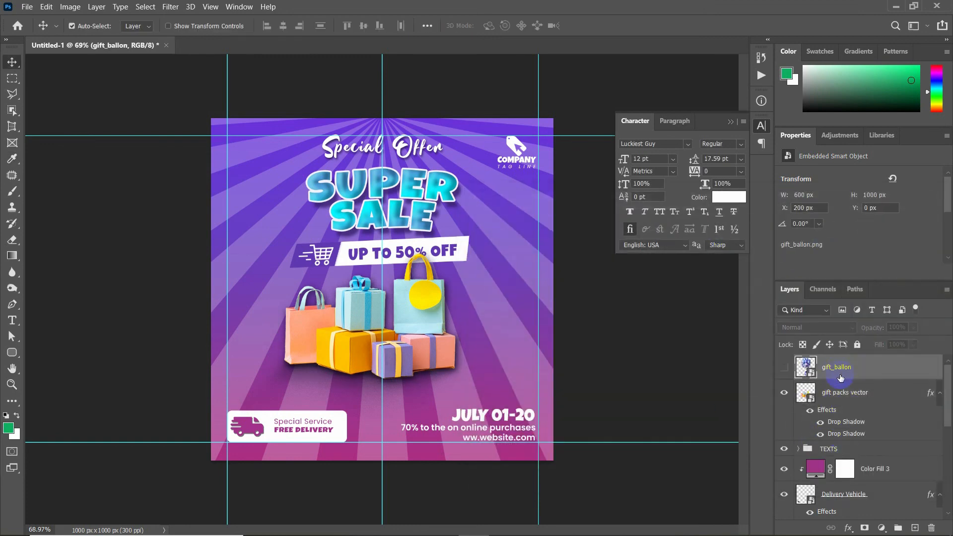
pyautogui.click(463, 251)
pyautogui.scroll(-1, 829, 507)
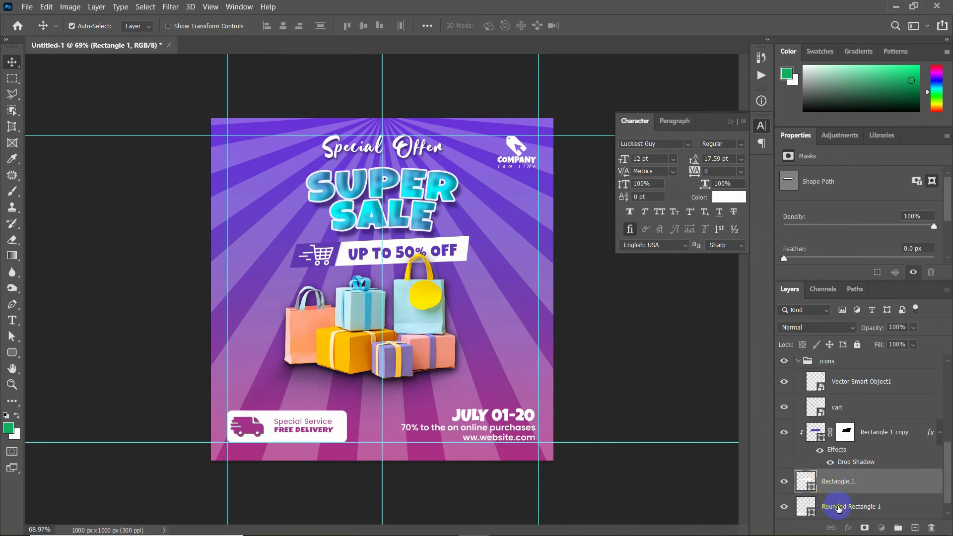
pyautogui.click(839, 508)
pyautogui.scroll(5, 840, 447)
pyautogui.click(837, 370)
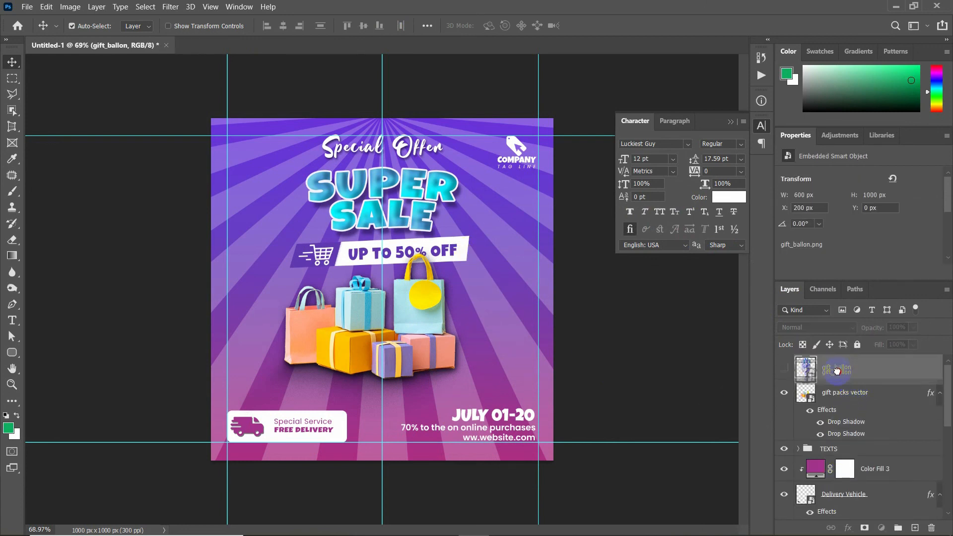
pyautogui.moveTo(838, 371); pyautogui.dragTo(837, 481)
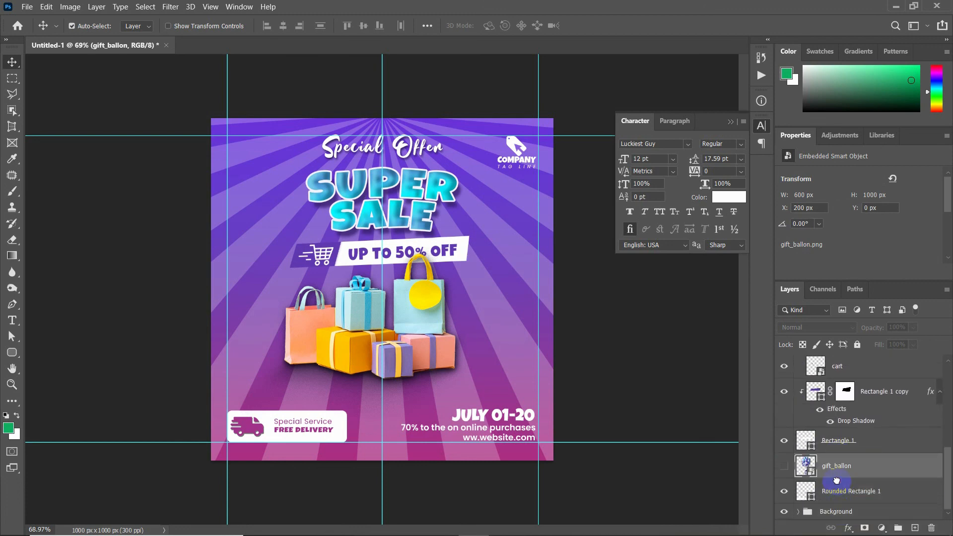
# Show the gift_ballon layer, scale it to about 13.27%, and place it beside the gift packs, partly behind the discount banner's end
pyautogui.click(785, 466)
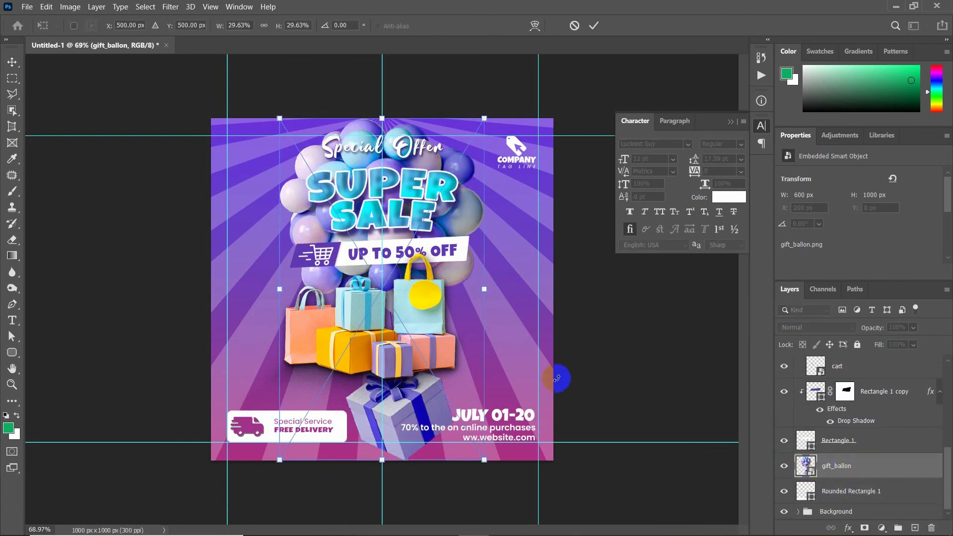
pyautogui.hotkey('ctrl', 't')
pyautogui.moveTo(486, 119); pyautogui.dragTo(386, 328)
pyautogui.moveTo(327, 384); pyautogui.dragTo(465, 290)
pyautogui.moveTo(526, 278); pyautogui.dragTo(489, 277)
# Flip the balloon gift horizontally with a clockwise tilt of about 5°, and nudge the gift packs slightly left
pyautogui.rightClick(468, 284)
pyautogui.click(490, 469)
pyautogui.moveTo(529, 232); pyautogui.dragTo(535, 225)
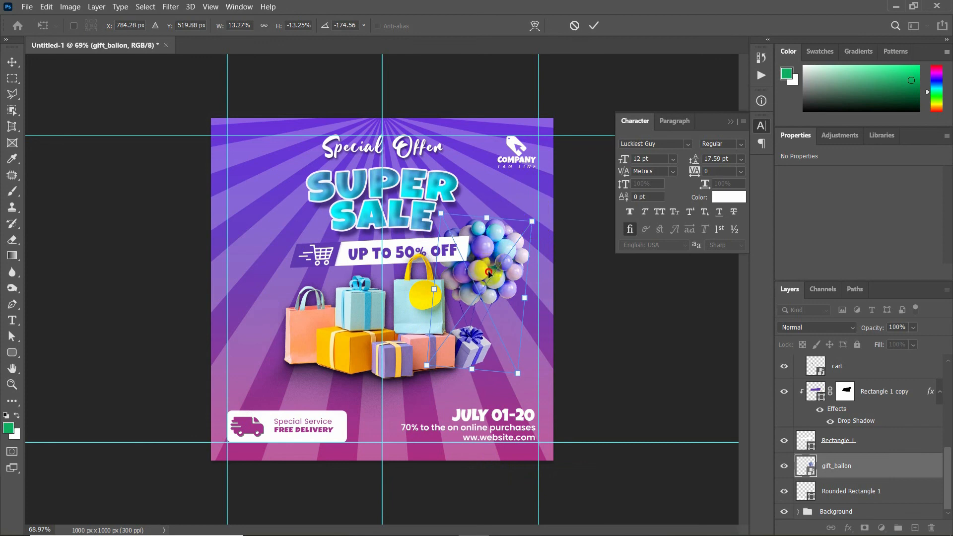
pyautogui.click(594, 25)
pyautogui.moveTo(359, 301); pyautogui.dragTo(351, 305)
# Add a black drop shadow to the gift_ballon layer with 97% opacity, 122° angle, 11 px distance and 16 px size
pyautogui.click(470, 360)
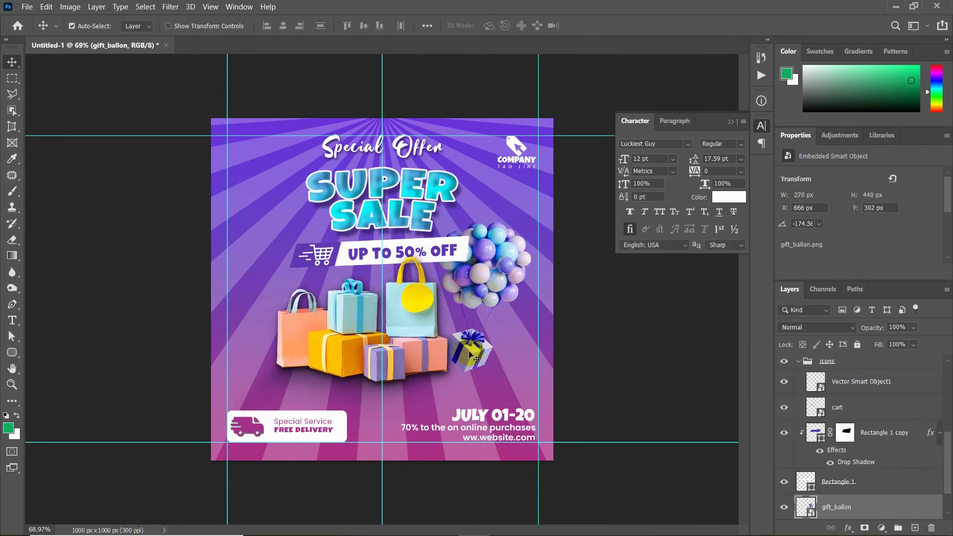
pyautogui.scroll(-1, 839, 497)
pyautogui.click(849, 528)
pyautogui.click(847, 505)
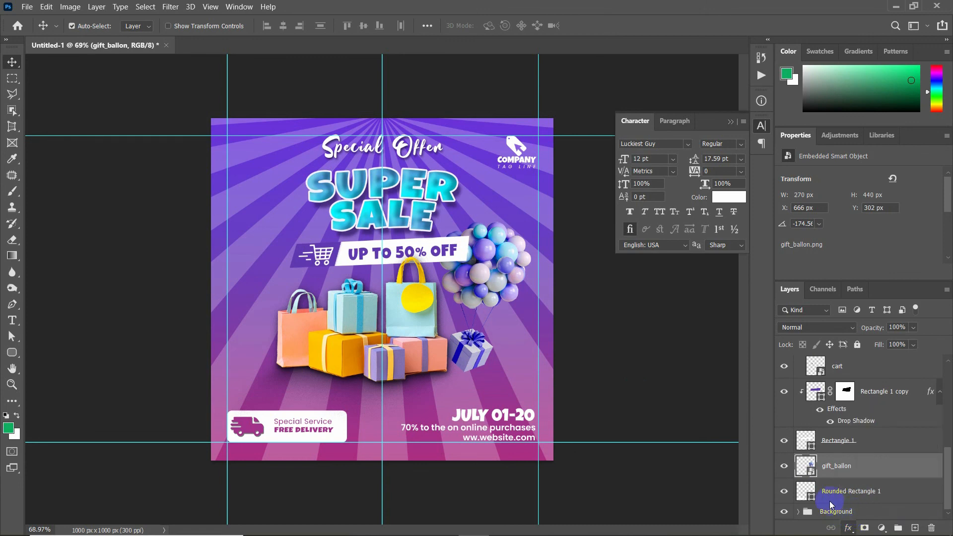
pyautogui.moveTo(616, 193); pyautogui.dragTo(739, 196)
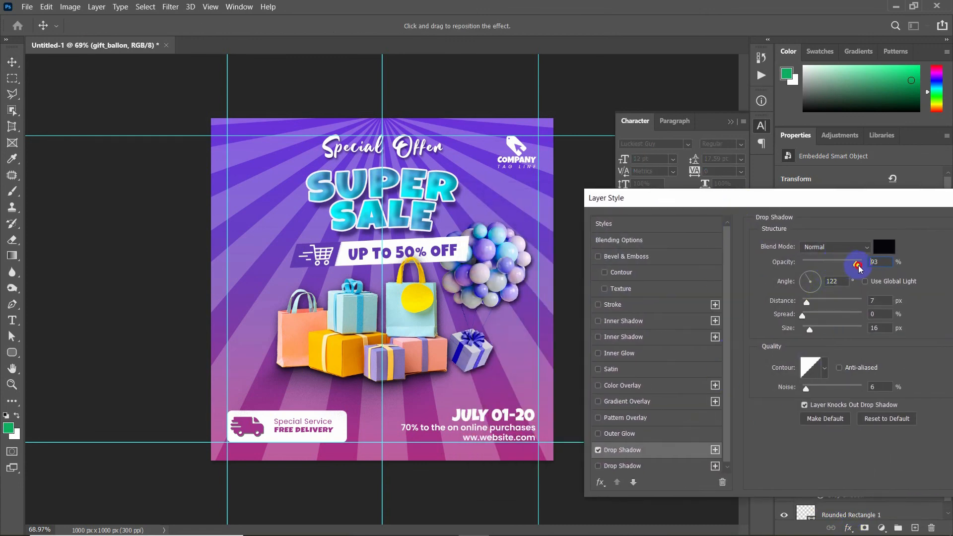
pyautogui.moveTo(860, 268); pyautogui.dragTo(863, 264)
pyautogui.moveTo(809, 301); pyautogui.dragTo(810, 302)
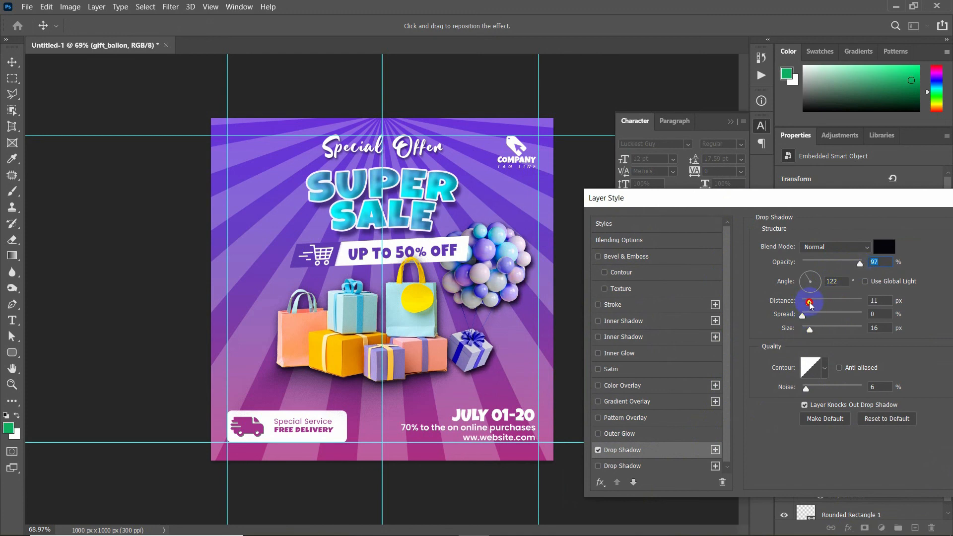
pyautogui.moveTo(823, 200); pyautogui.dragTo(743, 206)
pyautogui.click(934, 232)
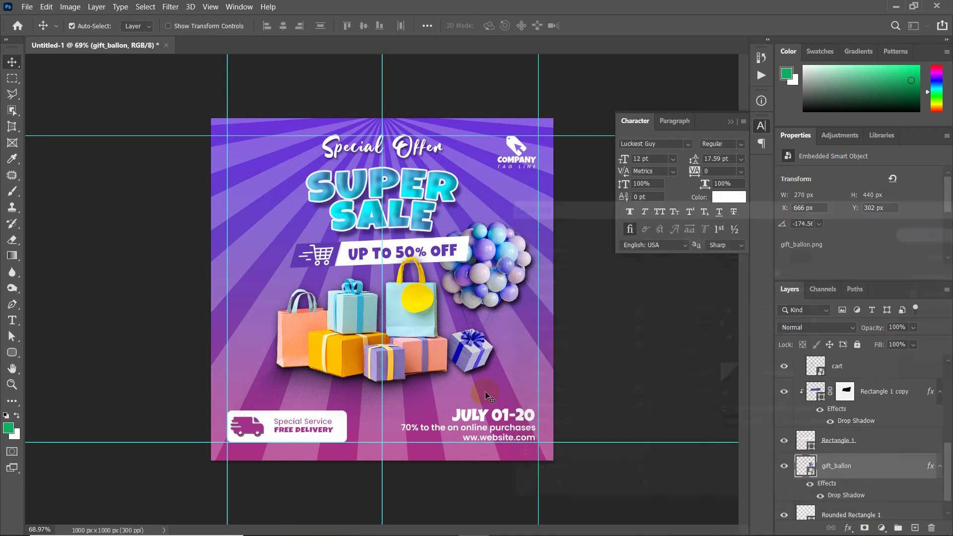
# Remove the guides from the canvas and check the whole post without them
pyautogui.scroll(-4, 447, 386)
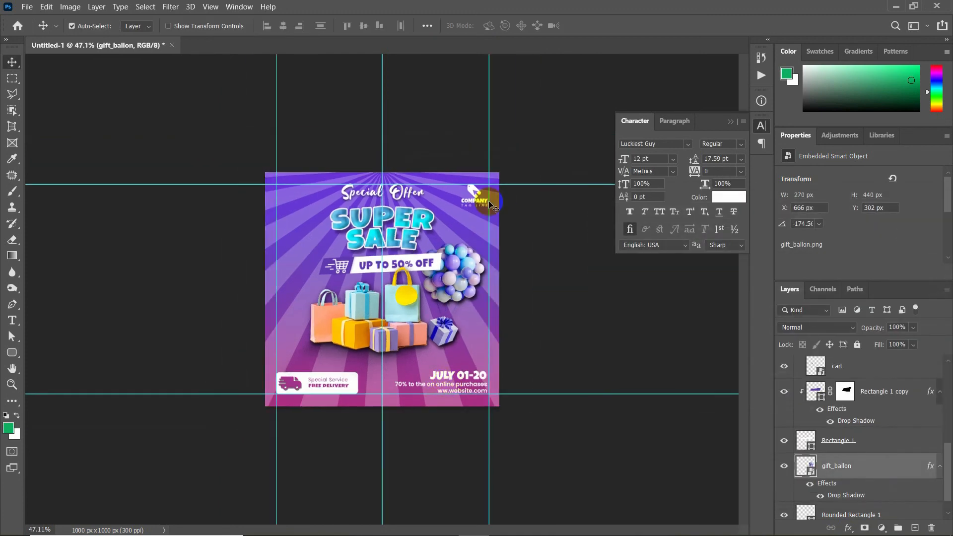
pyautogui.click(211, 6)
pyautogui.click(221, 326)
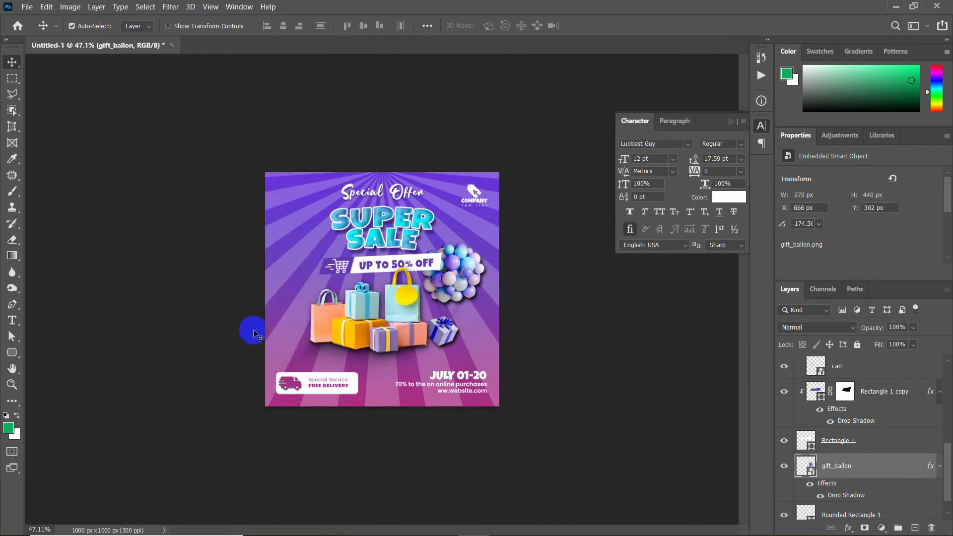
pyautogui.scroll(2, 378, 379)
pyautogui.click(548, 398)
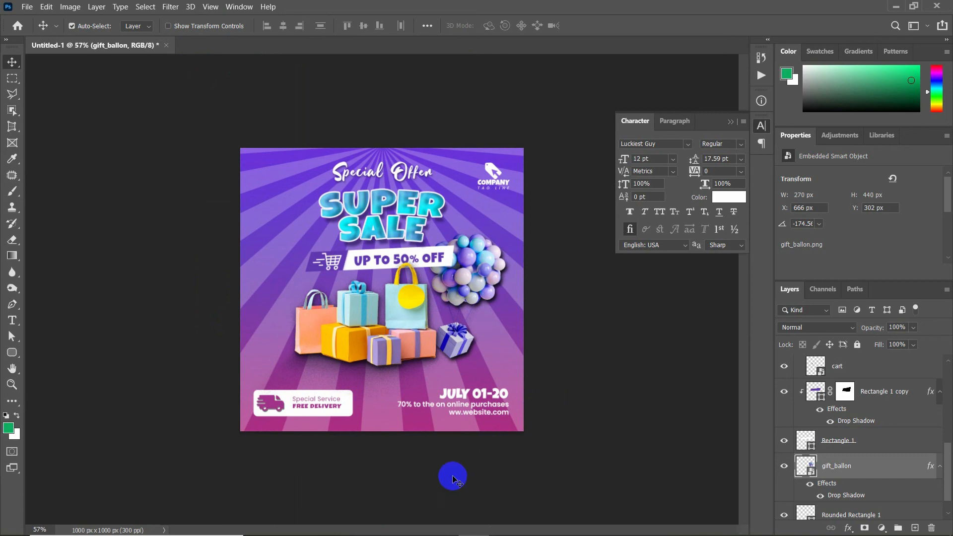
# Scale the gift packs image to 12.47%, reposition it slightly under the discount banner, and collapse the Character panel
pyautogui.click(380, 324)
pyautogui.click(375, 328)
pyautogui.hotkey('ctrl', 't')
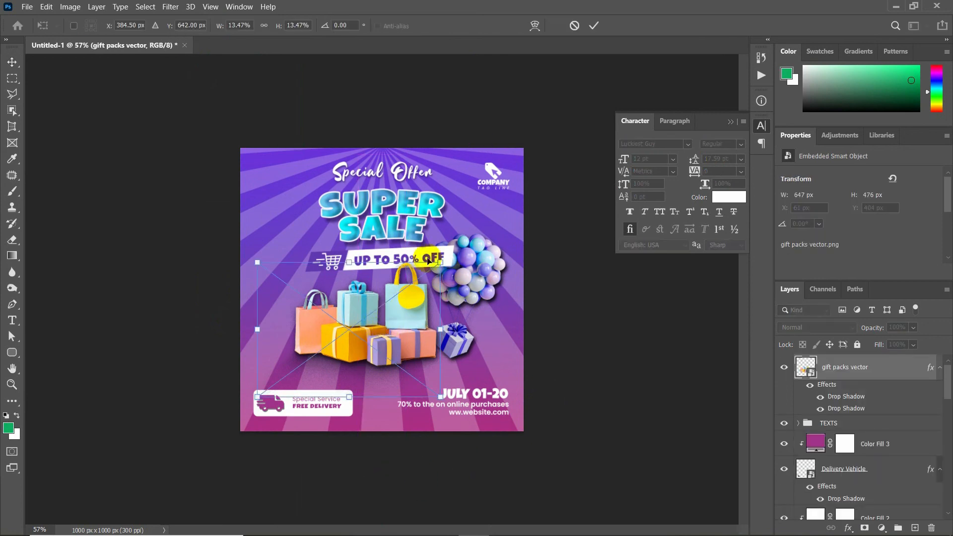
pyautogui.moveTo(441, 262); pyautogui.dragTo(411, 295)
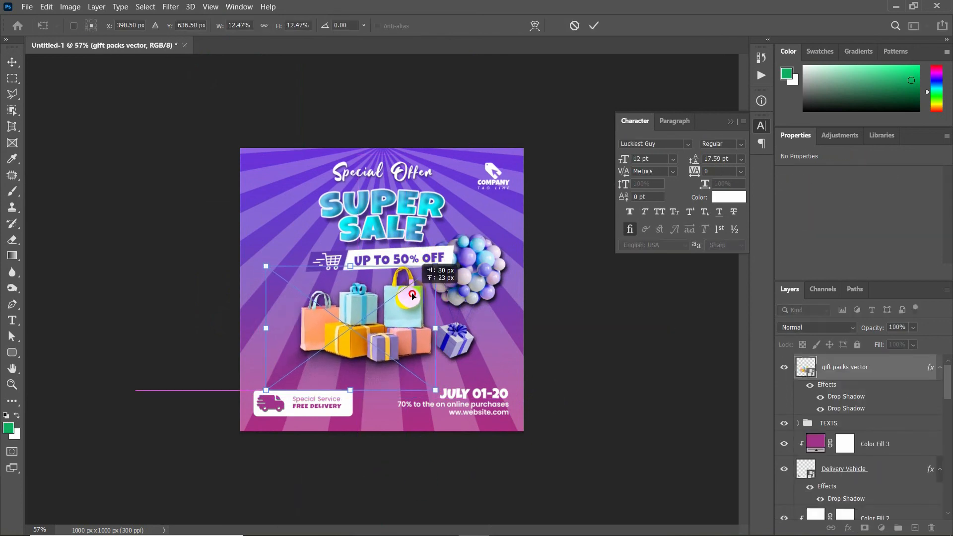
pyautogui.click(594, 26)
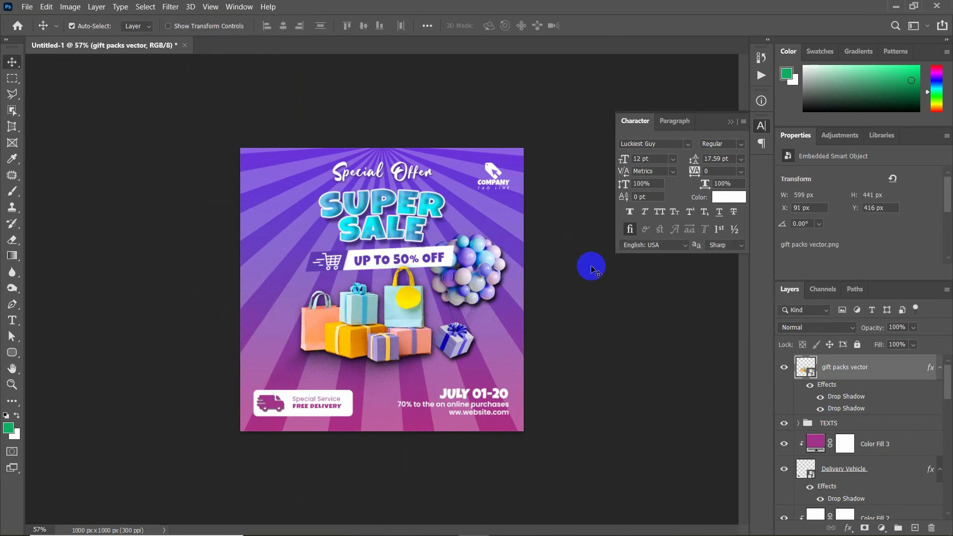
pyautogui.scroll(-2, 564, 274)
pyautogui.scroll(1, 564, 277)
pyautogui.click(730, 122)
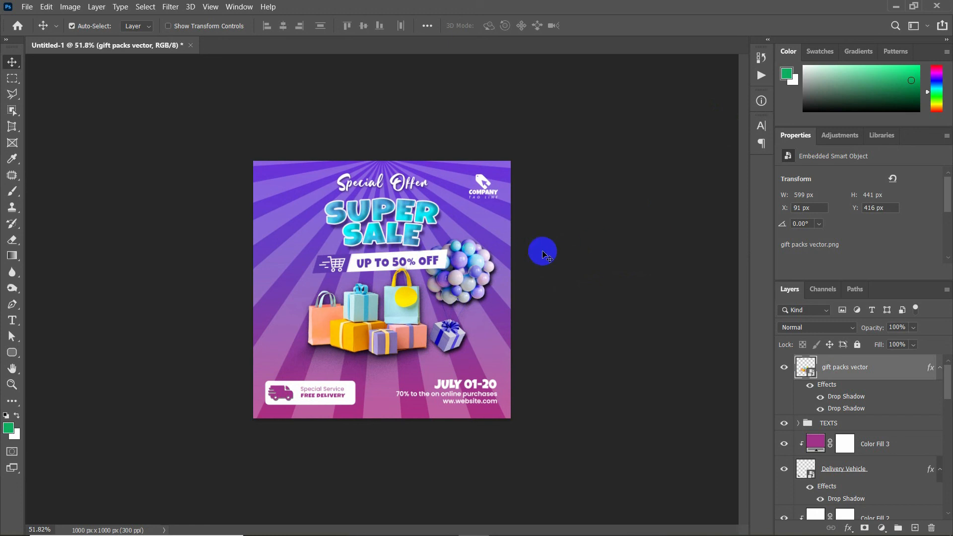
# Add a black drop shadow to the delivery box's rounded rectangle with 97% opacity, 141° angle, 38 px distance and 62 px size
pyautogui.click(320, 402)
pyautogui.scroll(-5, 831, 529)
pyautogui.click(849, 528)
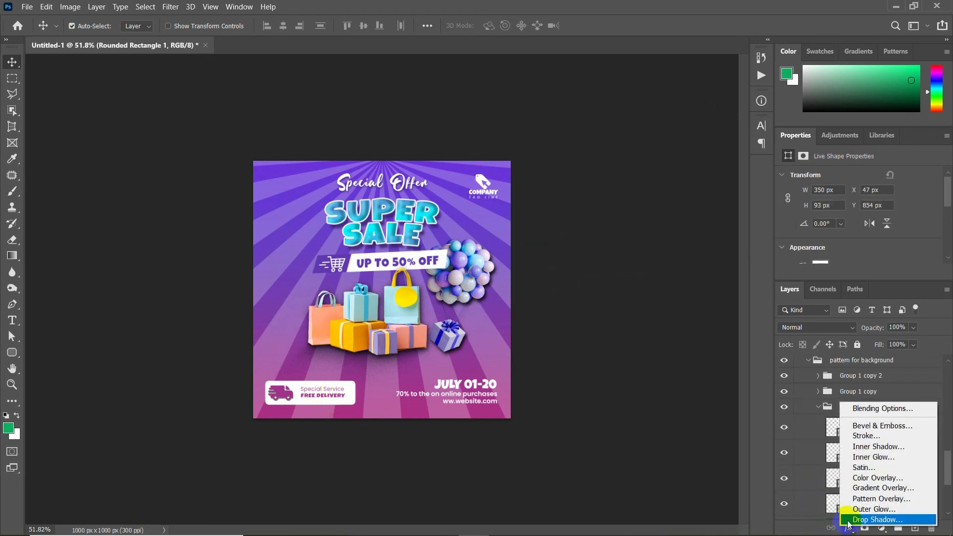
pyautogui.click(854, 508)
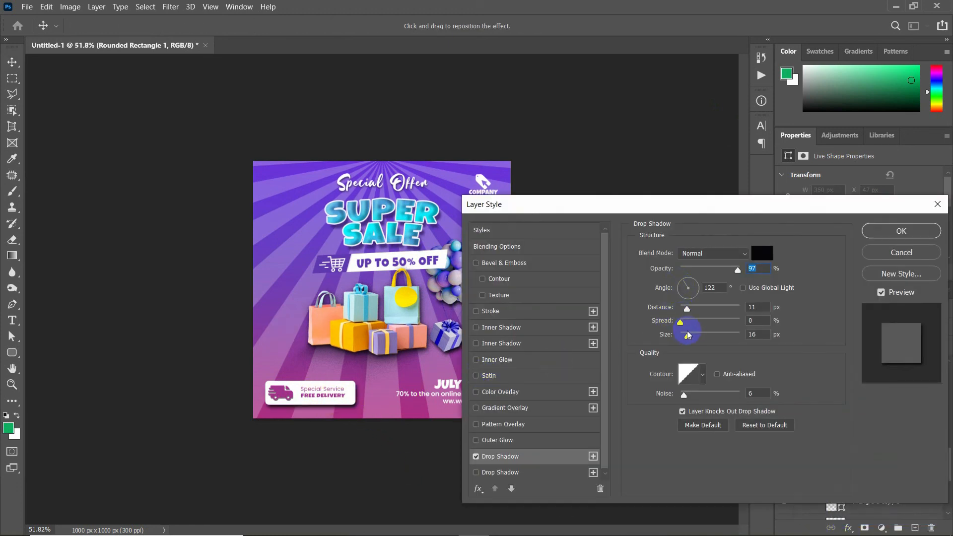
pyautogui.moveTo(685, 294); pyautogui.dragTo(698, 339)
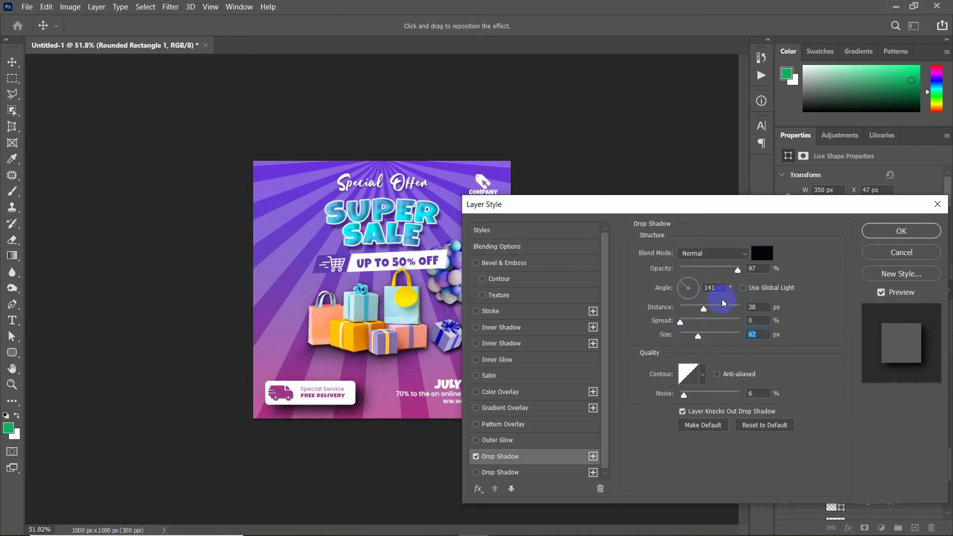
pyautogui.click(880, 231)
# Separate the rounded rectangle's drop shadow into its own layer and set that layer's fill to 41%
pyautogui.scroll(-3, 869, 462)
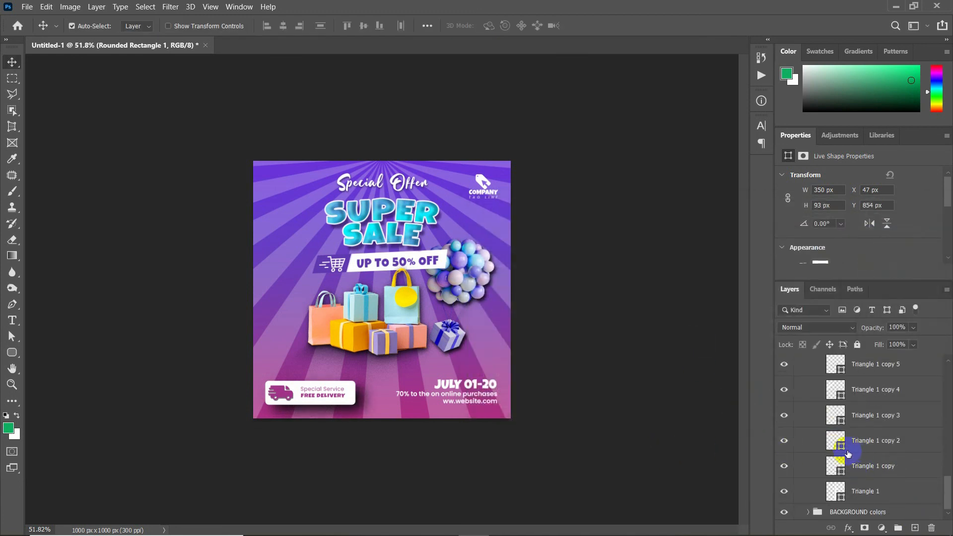
pyautogui.scroll(10, 914, 441)
pyautogui.scroll(-3, 900, 439)
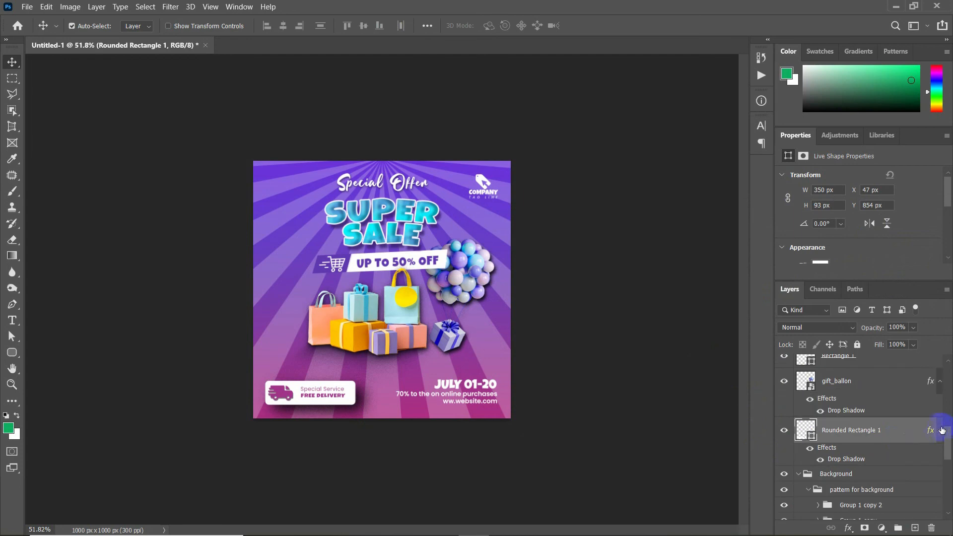
pyautogui.rightClick(936, 429)
pyautogui.click(866, 396)
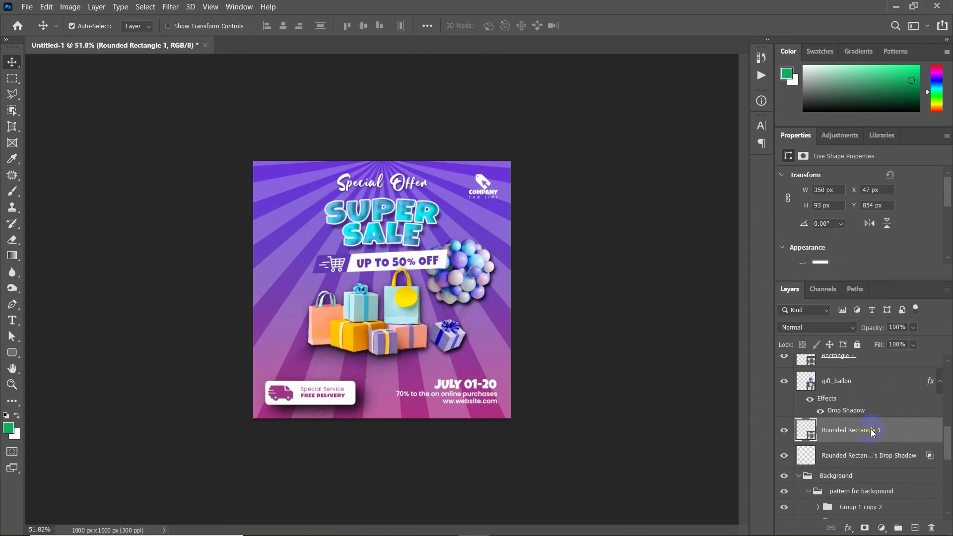
pyautogui.click(846, 457)
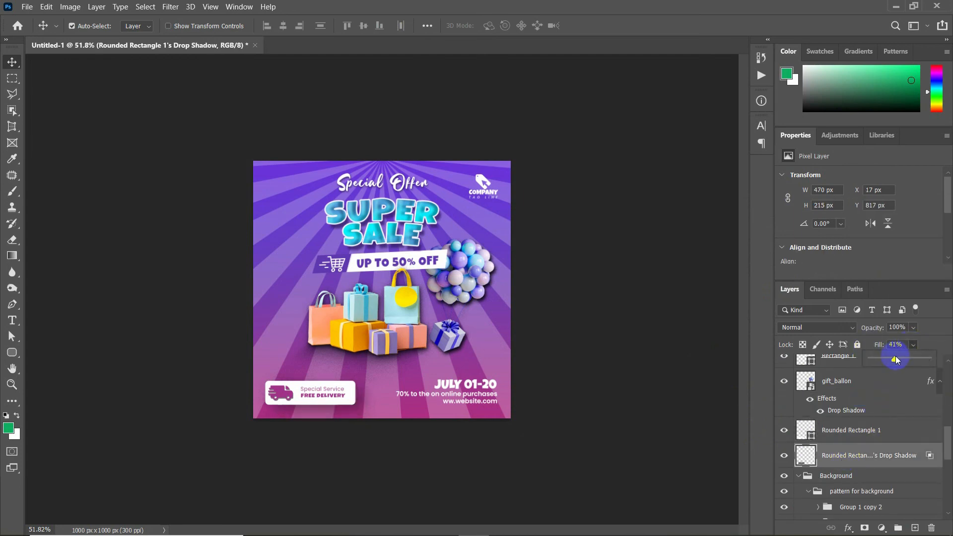
# Squash the separated shadow to 40.47% height, shift it below and right of the delivery box, and lower its opacity slightly
pyautogui.hotkey('ctrl', 't')
pyautogui.moveTo(319, 372); pyautogui.dragTo(323, 389)
pyautogui.moveTo(322, 400); pyautogui.dragTo(338, 406)
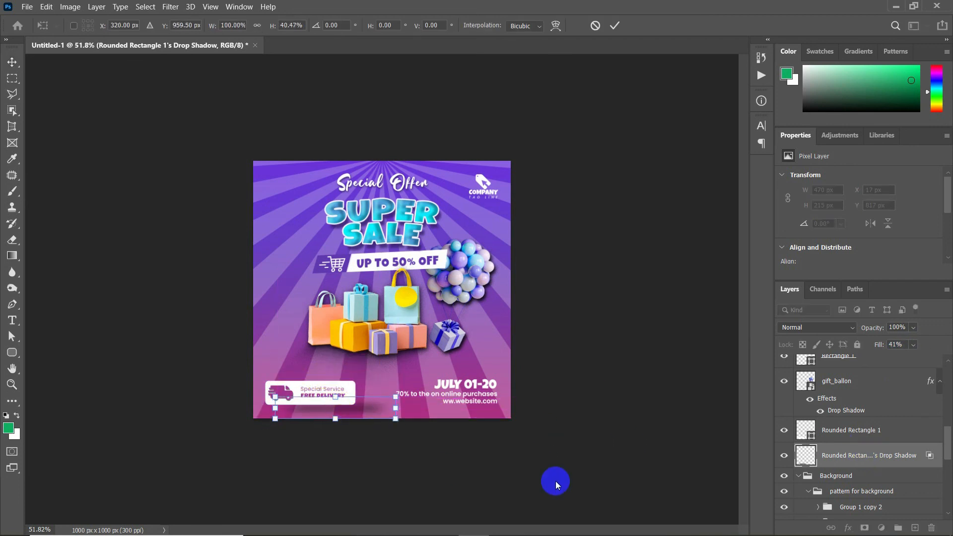
pyautogui.click(914, 327)
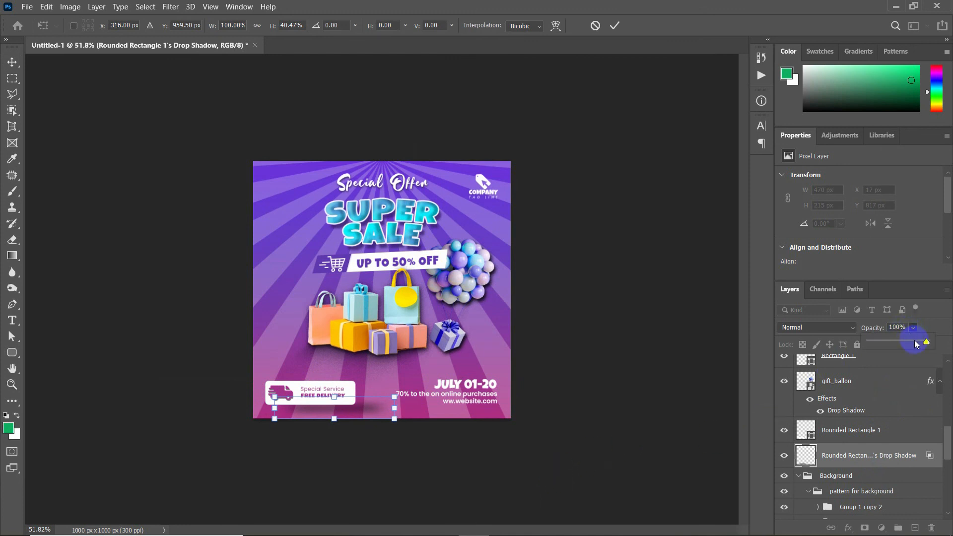
pyautogui.click(916, 343)
pyautogui.click(613, 25)
pyautogui.click(646, 256)
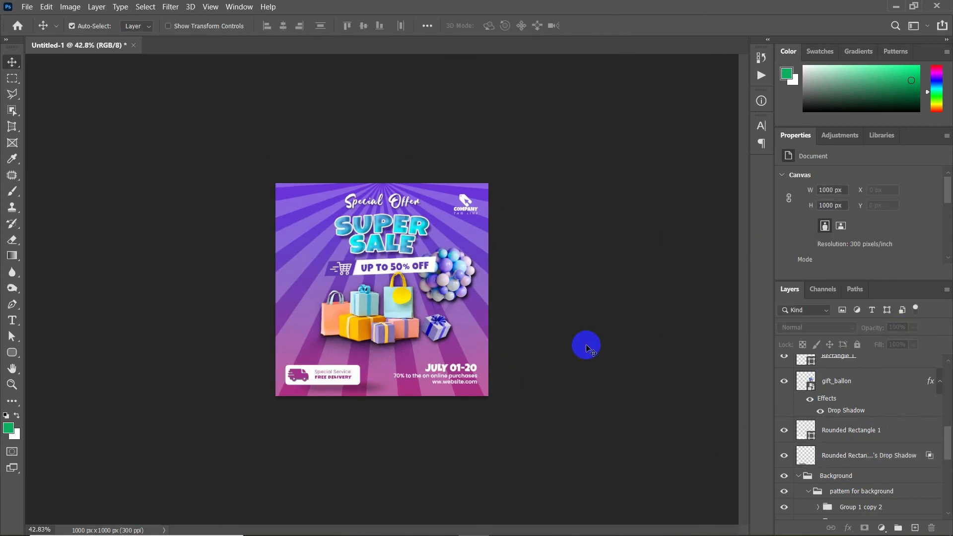